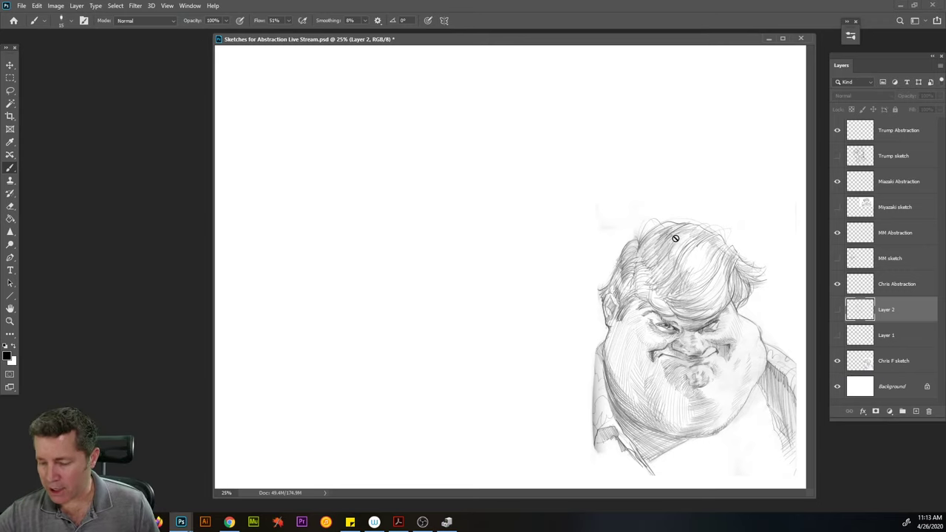
Move the Chris F sketch layer's drawing from the canvas's lower right to its centre
click(897, 365)
click(10, 65)
drag(659, 345, 497, 256)
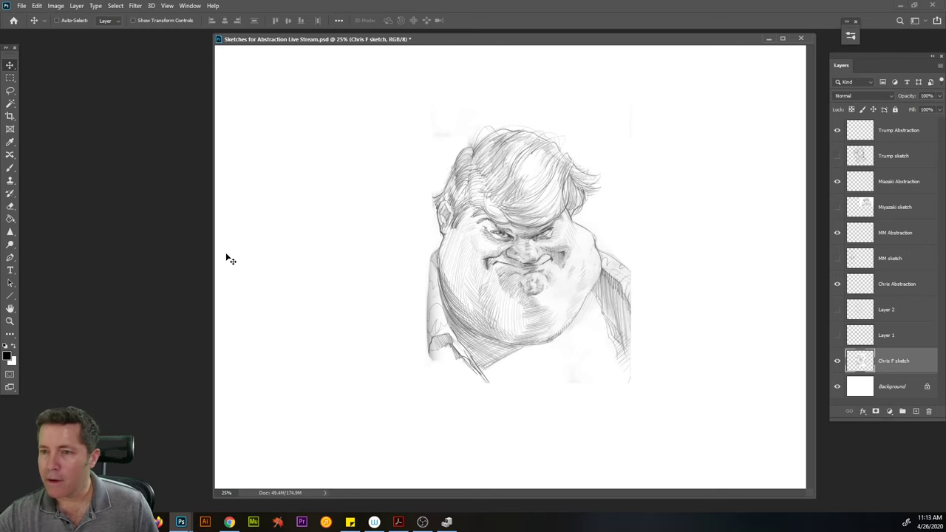
Place the chrisfarley.jpg reference photo at the upper left beside the canvas and return to the sketch document
drag(172, 173, 191, 55)
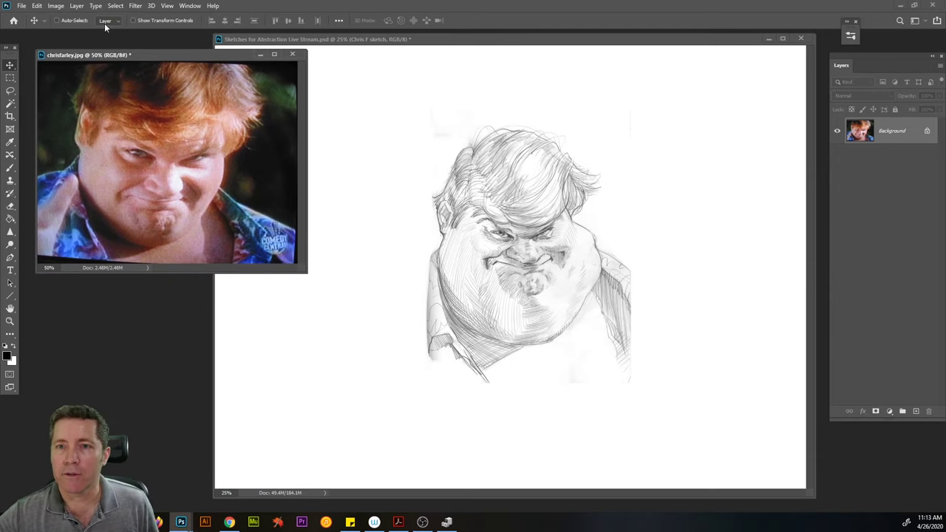
key(ctrl+Tab)
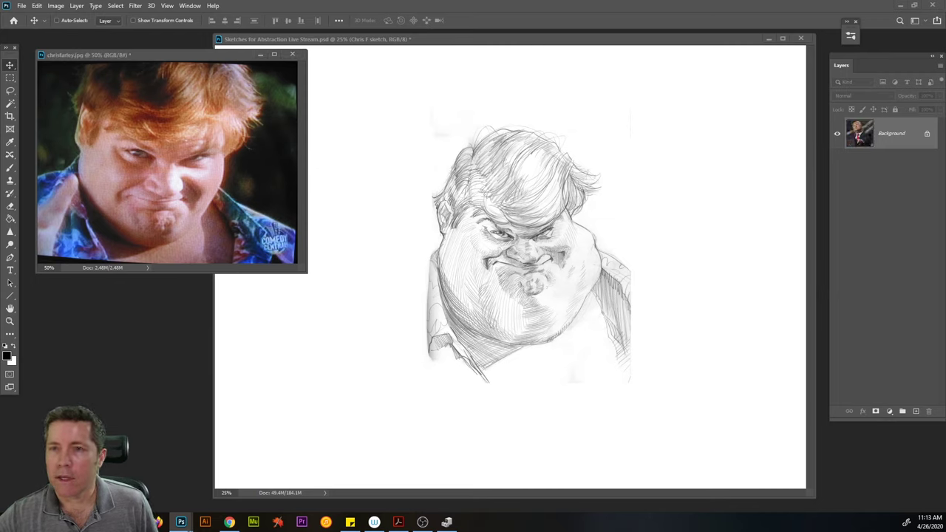
key(ctrl+Tab)
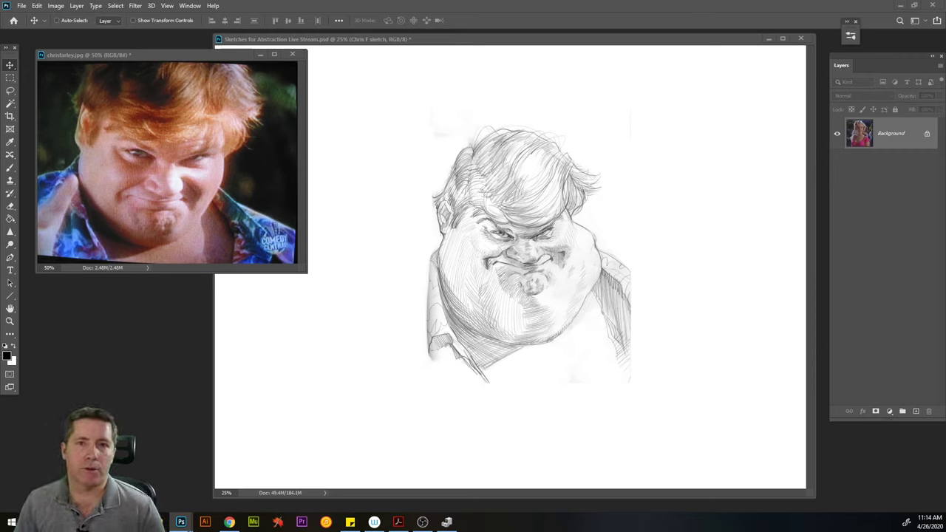
click(580, 38)
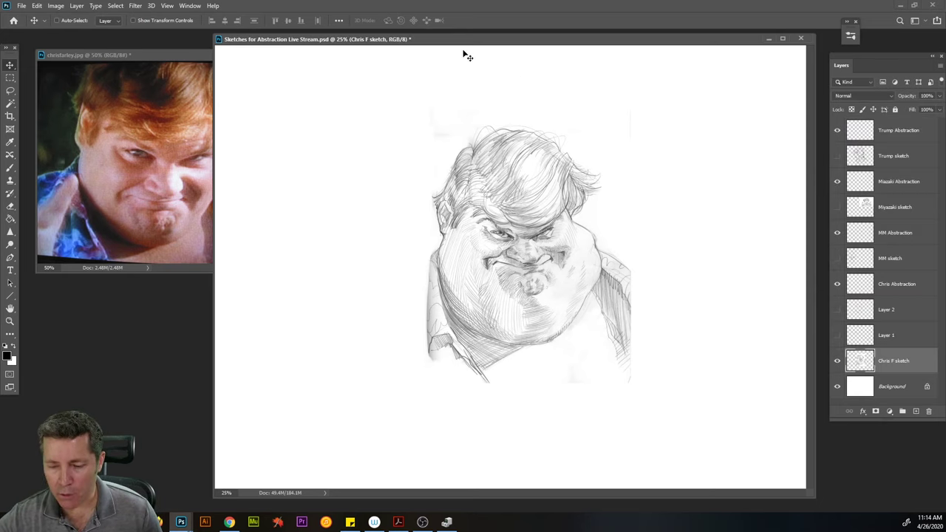
click(57, 6)
mouse_move(85, 103)
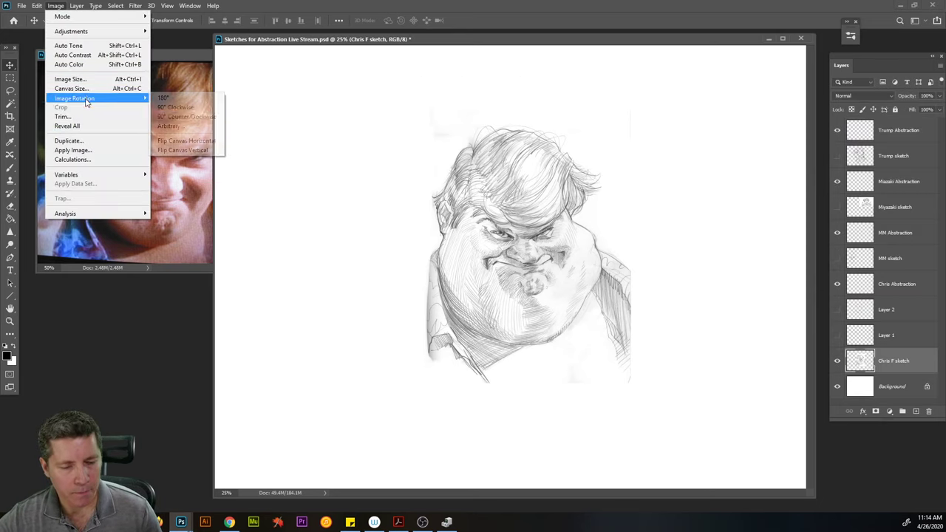
click(179, 119)
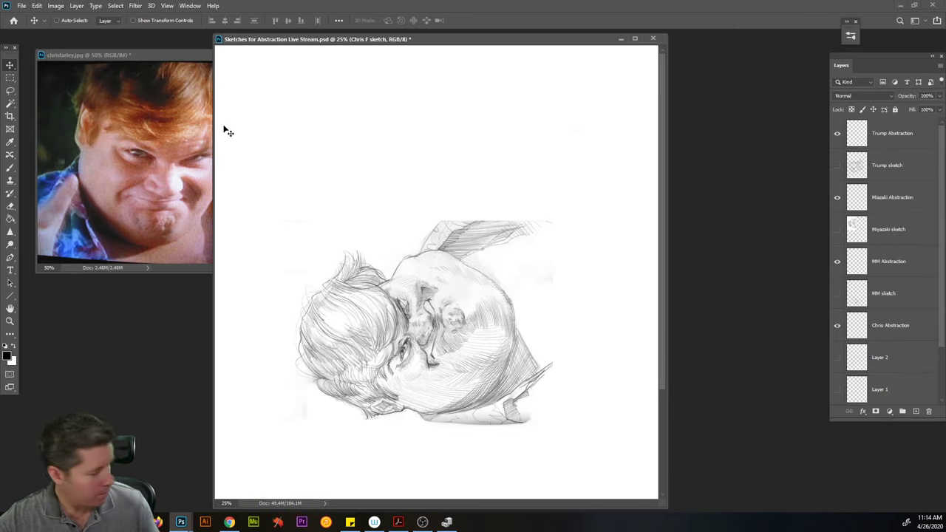
Flip the sketch document's whole canvas horizontally
click(56, 6)
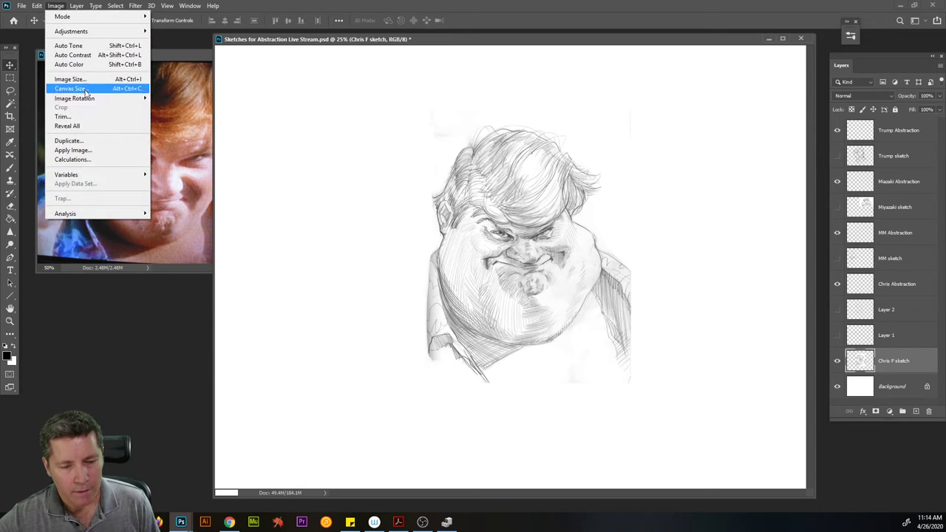
mouse_move(74, 98)
click(177, 139)
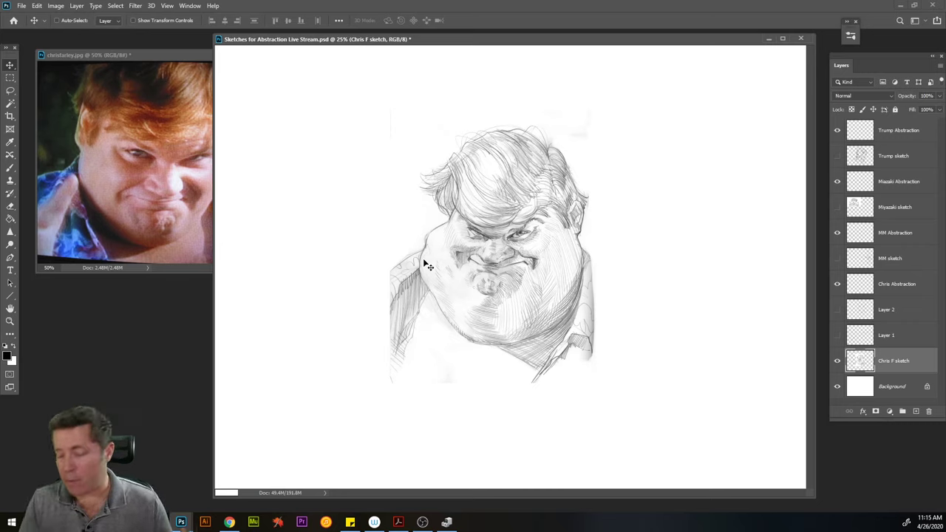
Move the Chris Abstraction layer directly above the Chris F sketch layer and make it the active layer
drag(896, 284, 894, 347)
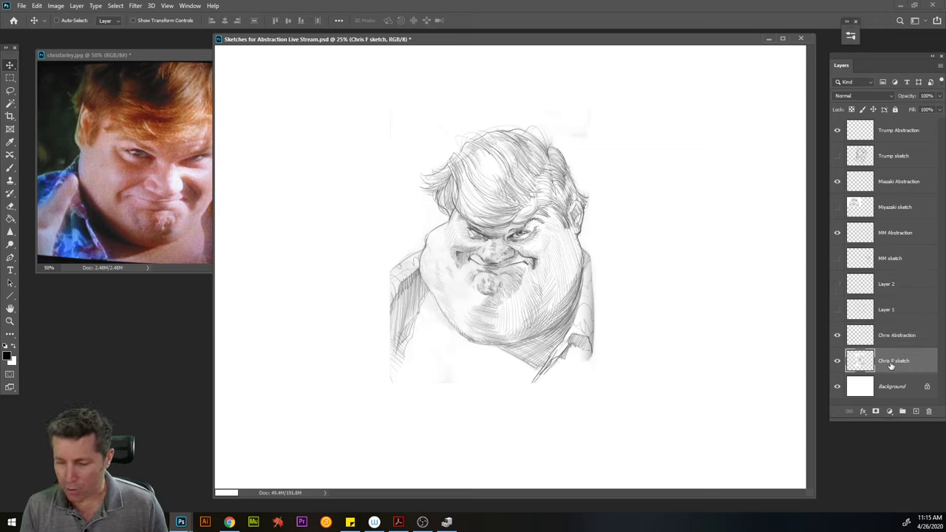
drag(896, 54, 882, 54)
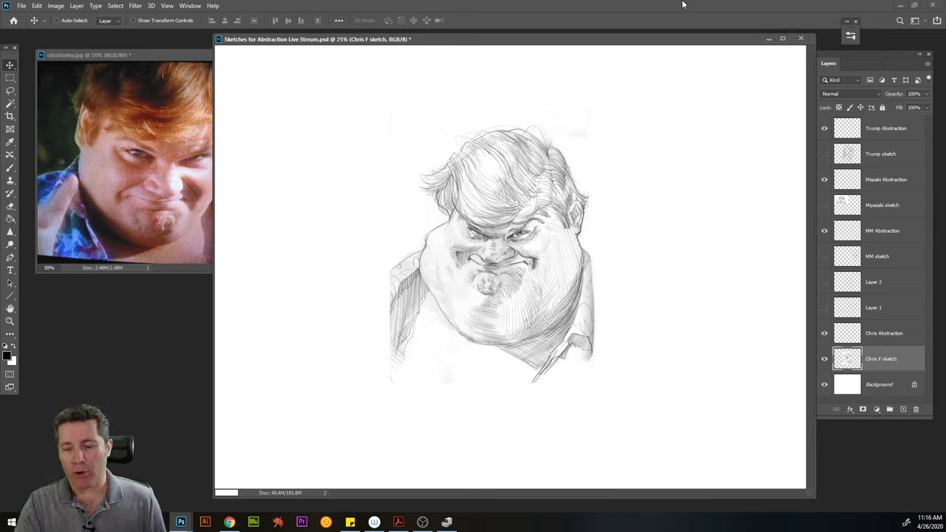
click(887, 335)
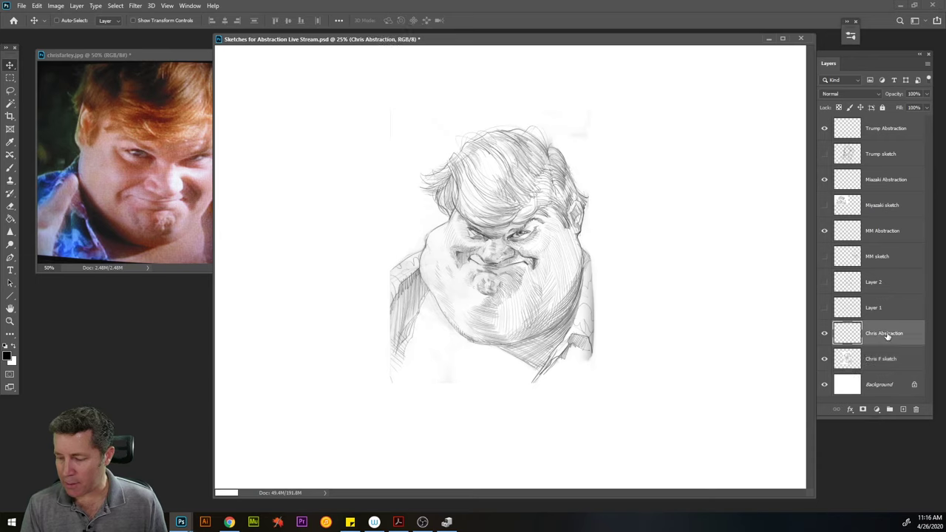
Brush a simplified nose in the blank area right of the caricature, with tapering sides, a base and nostril curves
key(b)
mouse_move(678, 150)
mouse_down()
mouse_move(653, 227)
mouse_move(690, 227)
mouse_move(651, 224)
mouse_move(684, 230)
mouse_up()
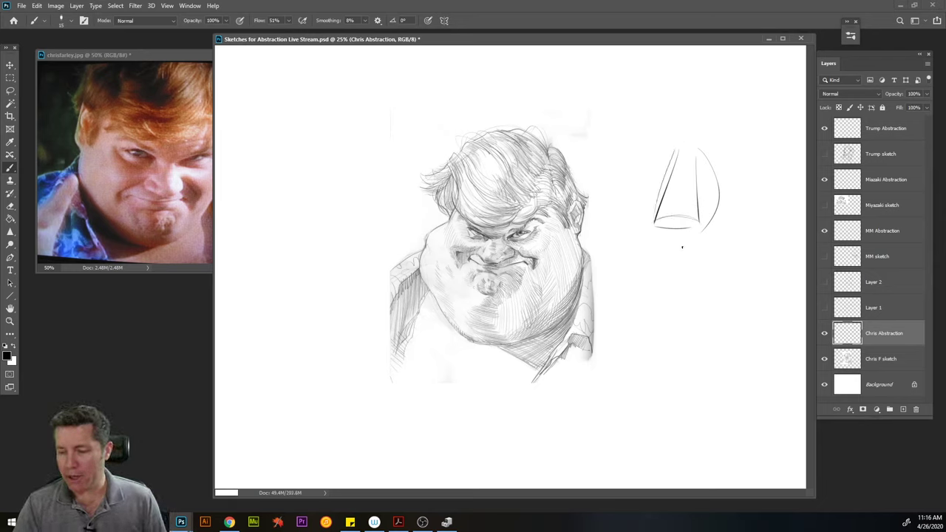
mouse_move(678, 151)
mouse_down()
mouse_move(655, 222)
mouse_move(683, 231)
mouse_move(706, 224)
mouse_move(717, 198)
mouse_up()
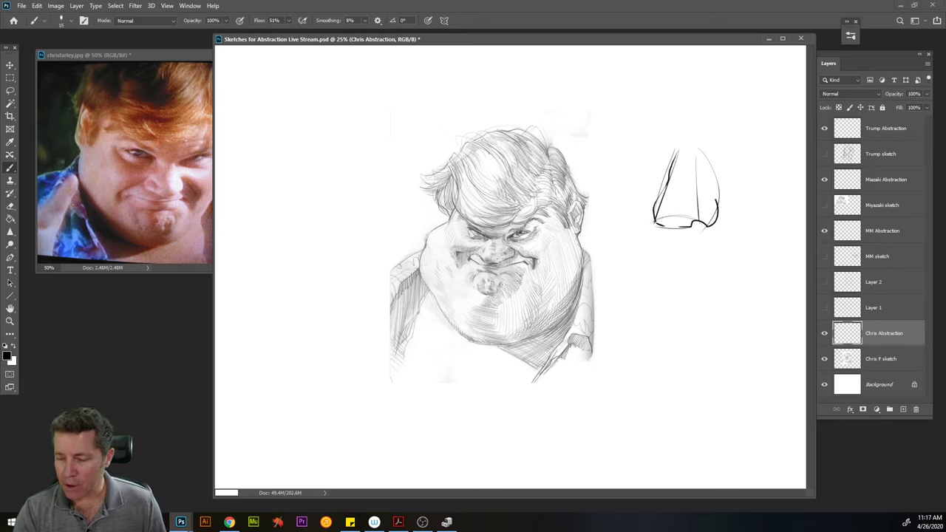
drag(658, 223, 653, 198)
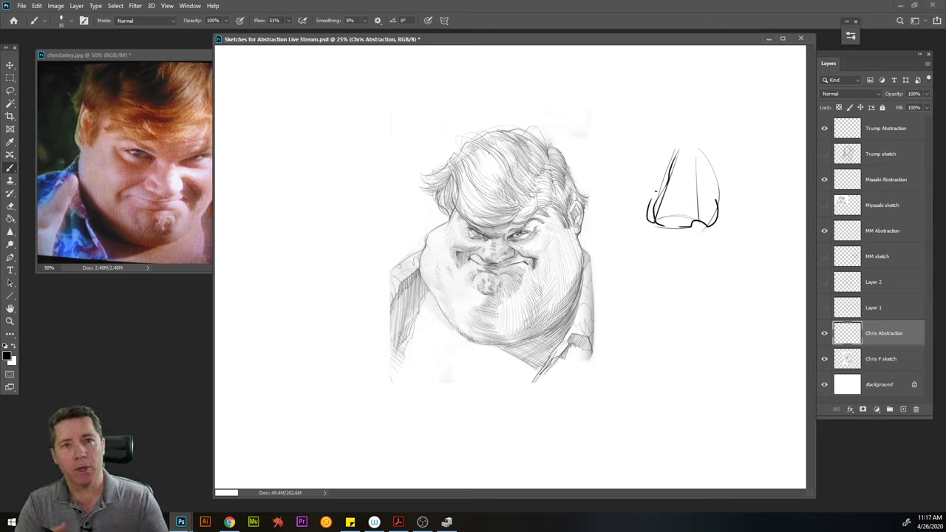
Undo all brush strokes of the sample nose
key(ctrl+z)
key(ctrl+z)
key(ctrl+z)
key(ctrl+z)
key(ctrl+z)
key(ctrl+z)
key(ctrl+z)
key(ctrl+z)
key(ctrl+z)
key(ctrl+z)
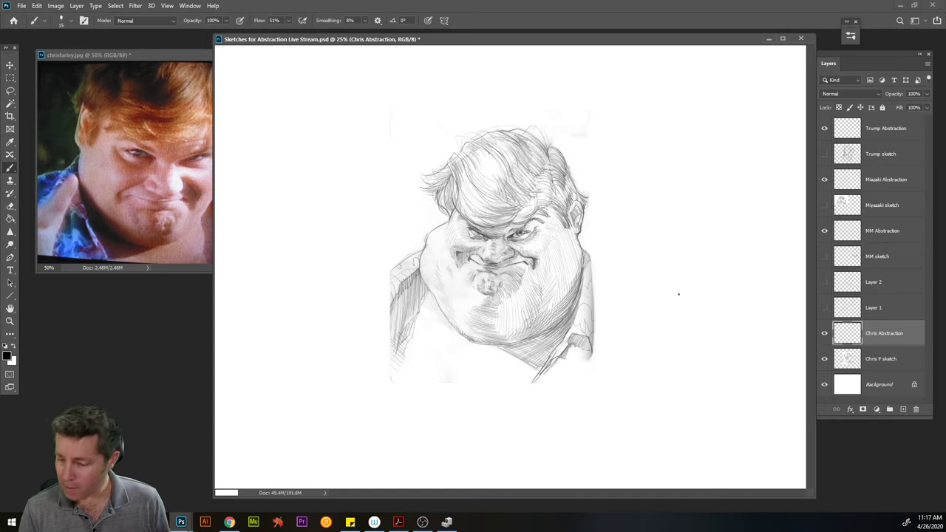
Zoom the sketch document to 33.3% and narrow its window from the left so the reference photo stays visible
click(10, 321)
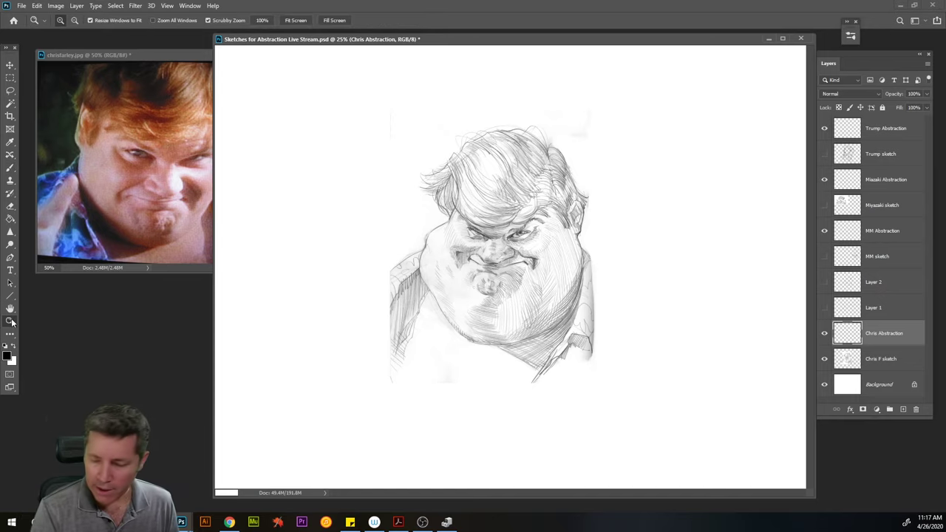
click(509, 256)
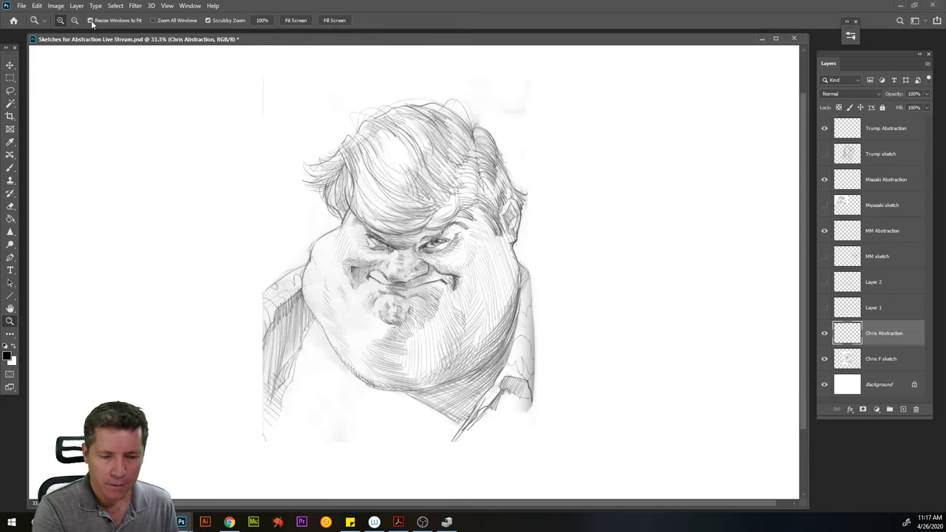
drag(26, 158, 277, 158)
click(218, 59)
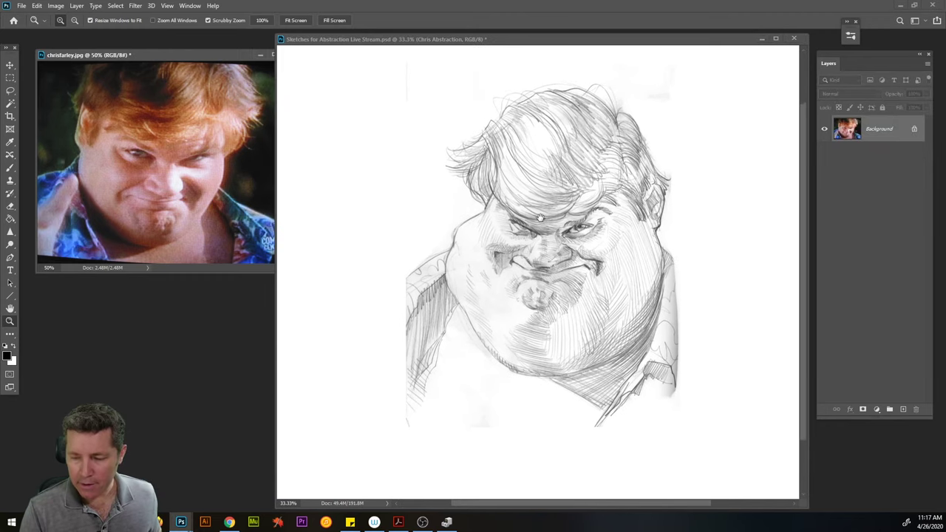
click(540, 216)
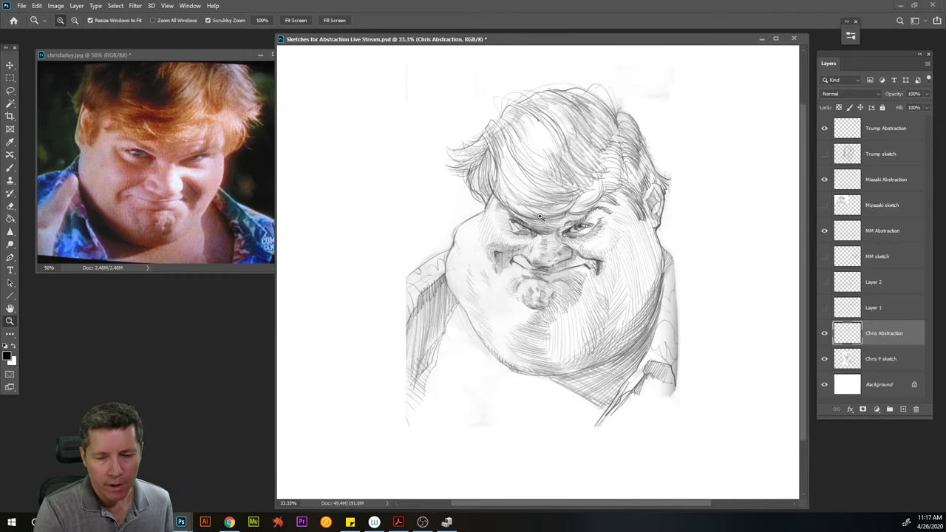
Flip the chrisfarley.jpg reference photo horizontally and shift its window slightly toward the upper left
click(82, 59)
click(56, 6)
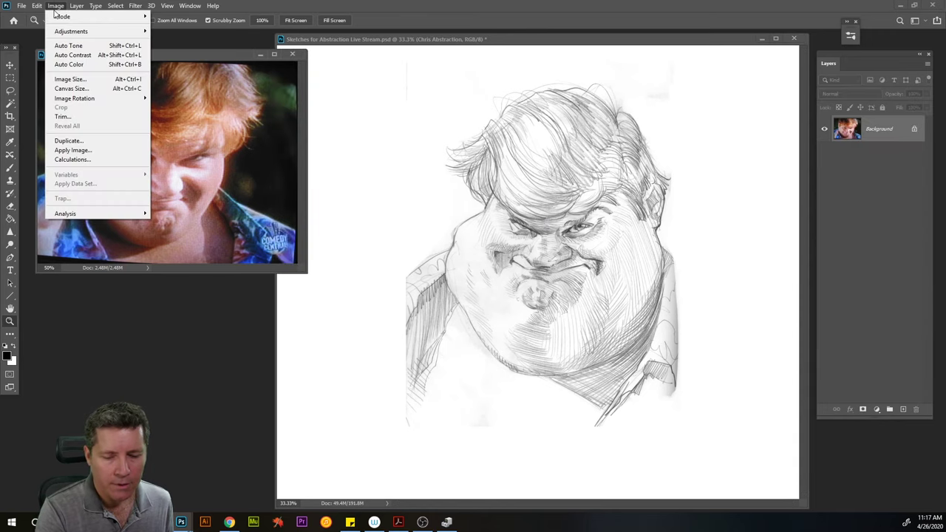
mouse_move(93, 98)
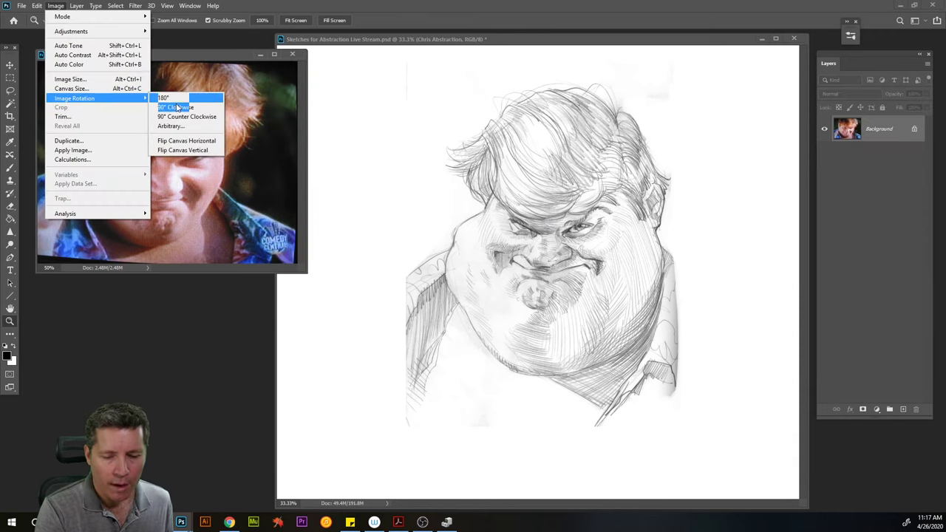
click(206, 144)
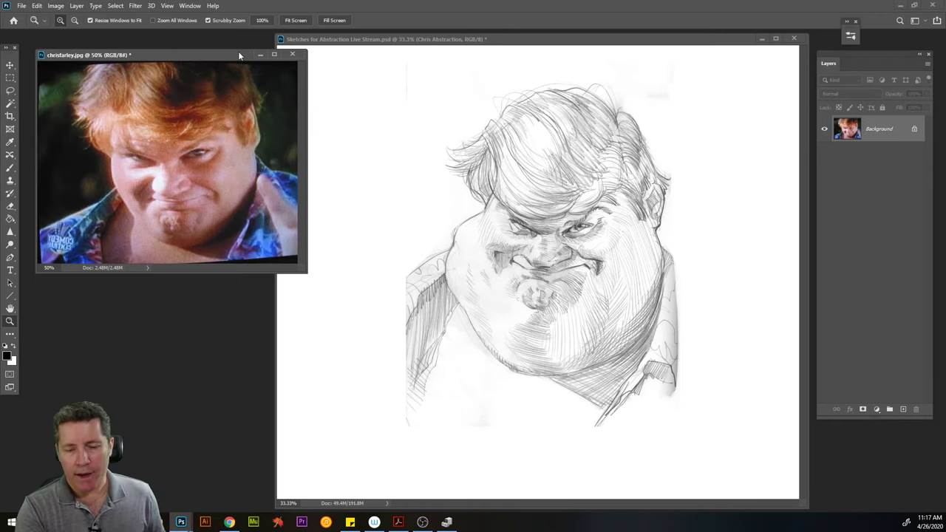
drag(209, 57, 202, 53)
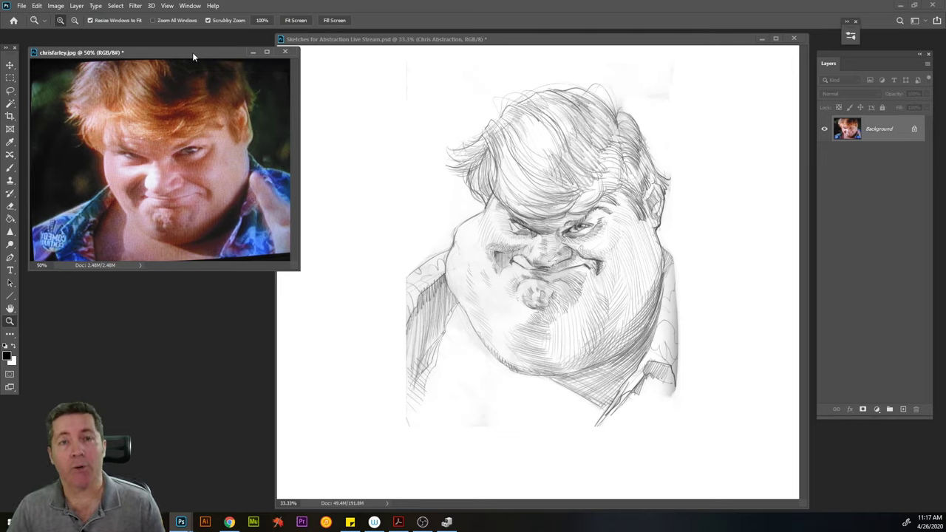
Lower the Chris F sketch layer's opacity to 25% and make the Chris Abstraction layer active for drawing
click(688, 39)
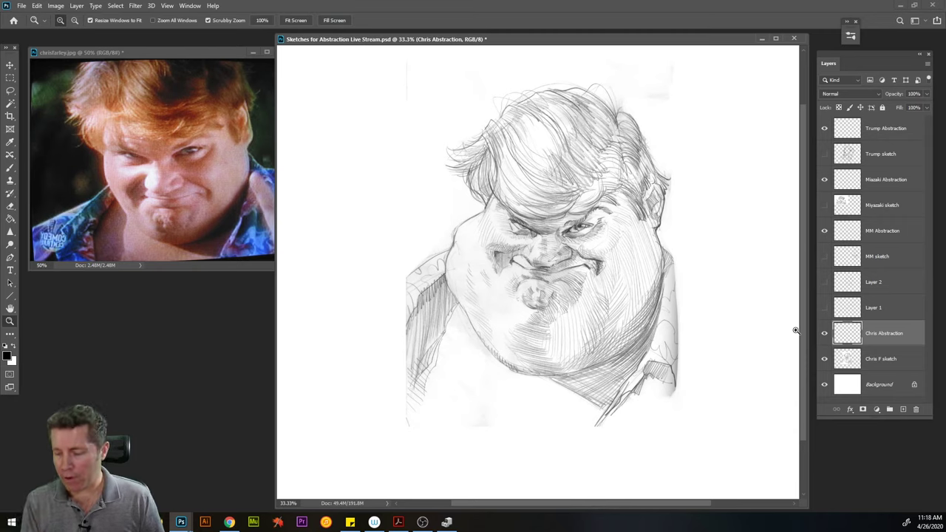
click(883, 361)
drag(926, 108, 892, 107)
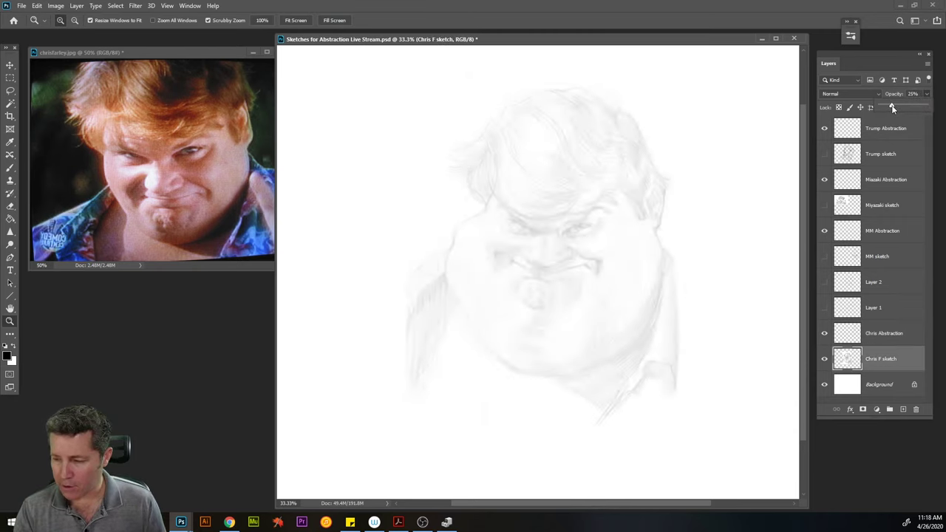
click(886, 341)
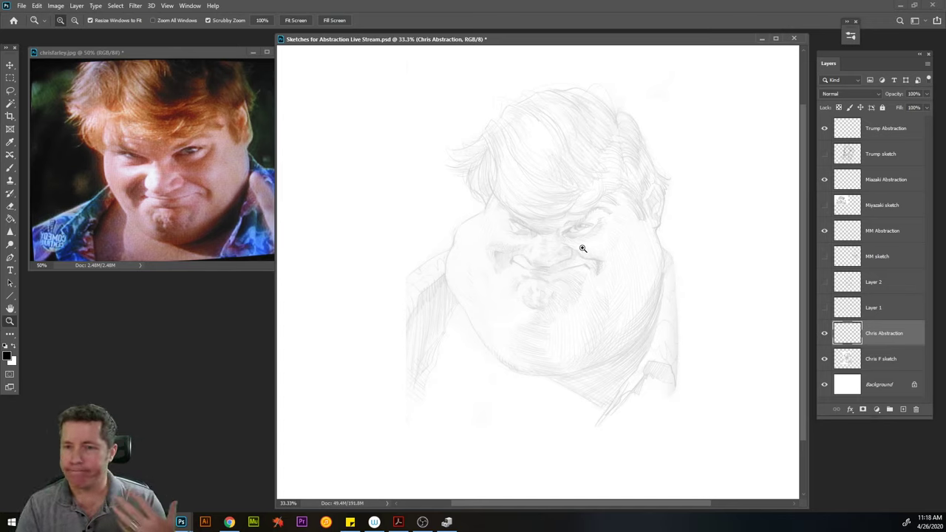
Brush a small egg-shaped head beside the faded sketch, with a curved vertical centre line and curved horizontal feature guidelines
click(10, 169)
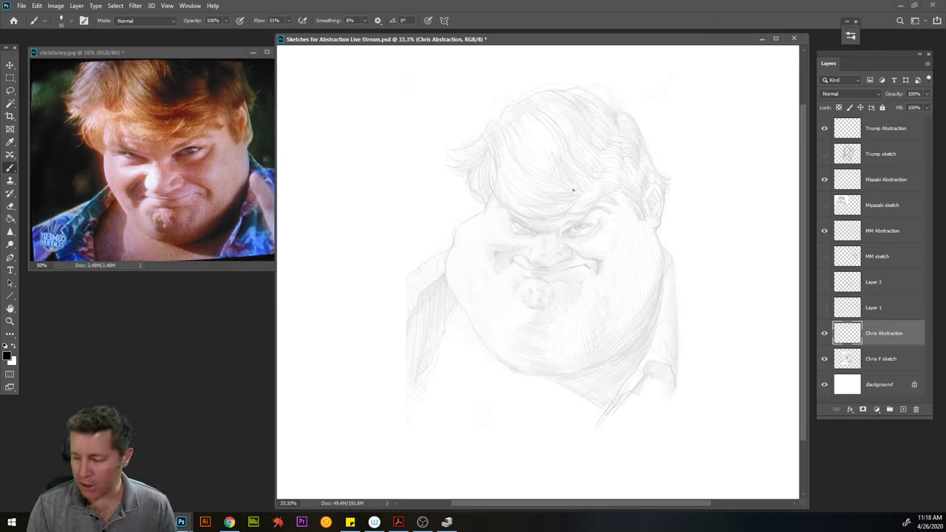
mouse_move(313, 109)
mouse_down()
mouse_move(383, 206)
mouse_move(413, 139)
mouse_move(340, 73)
mouse_up()
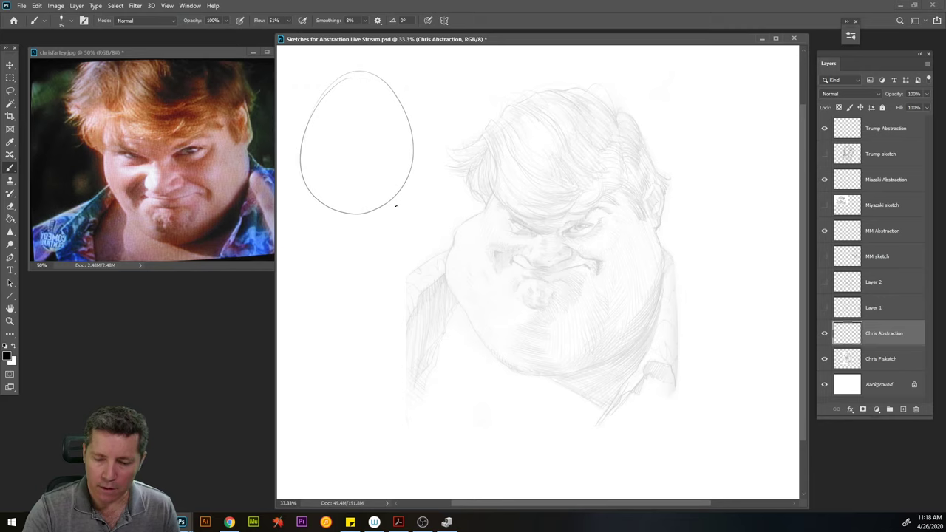
mouse_move(348, 80)
mouse_down()
mouse_move(351, 217)
mouse_move(339, 166)
mouse_move(353, 213)
mouse_up()
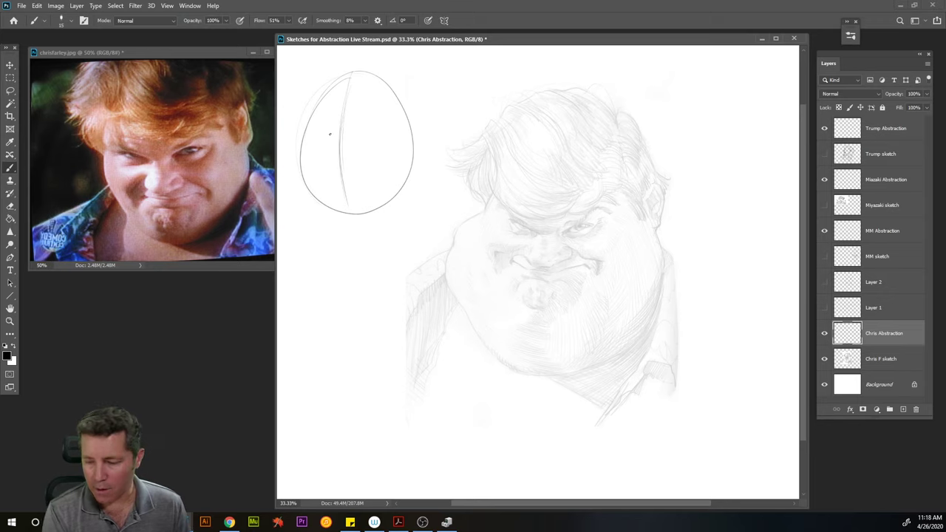
mouse_move(307, 139)
mouse_down()
mouse_move(391, 133)
mouse_move(337, 140)
mouse_move(408, 109)
mouse_move(397, 125)
mouse_move(319, 137)
mouse_move(297, 128)
mouse_move(376, 138)
mouse_move(307, 133)
mouse_move(385, 123)
mouse_move(353, 142)
mouse_move(382, 133)
mouse_up()
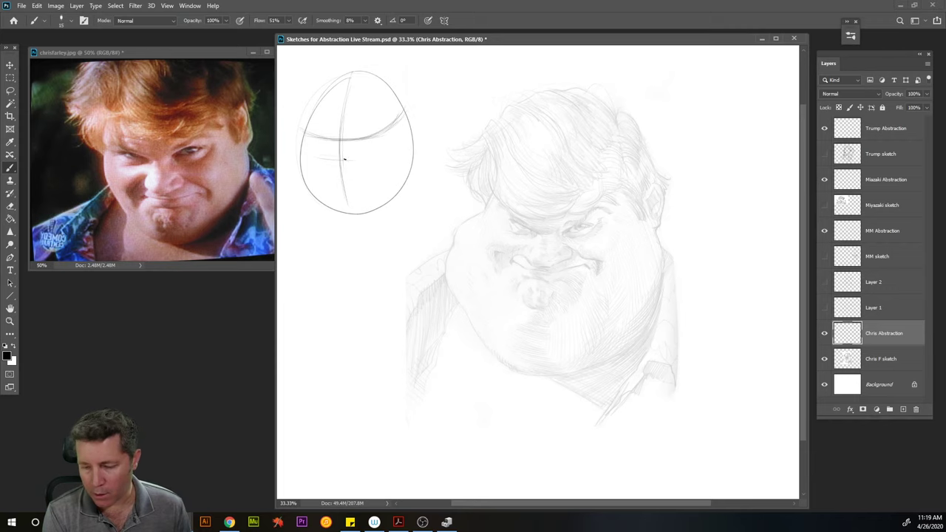
drag(366, 156, 325, 158)
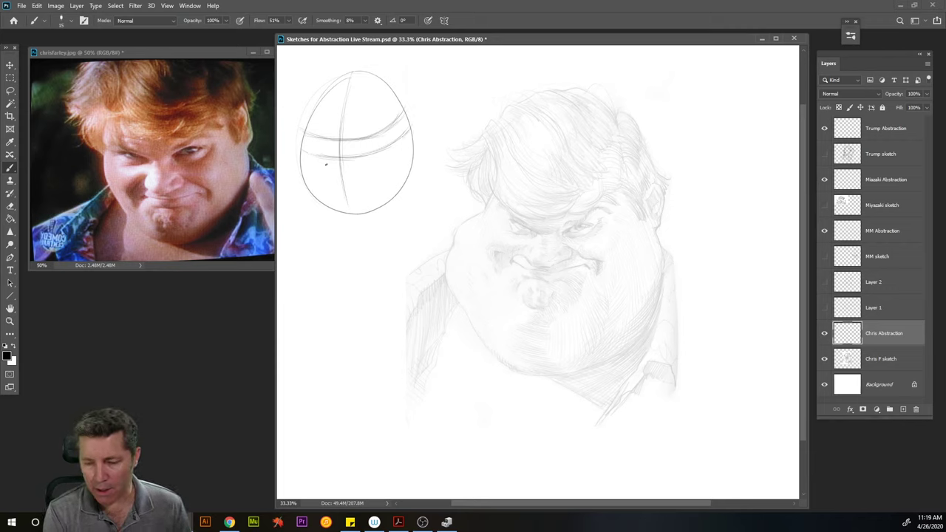
mouse_move(352, 164)
mouse_down()
mouse_move(321, 165)
mouse_move(378, 160)
mouse_move(319, 160)
mouse_move(383, 159)
mouse_move(340, 163)
mouse_up()
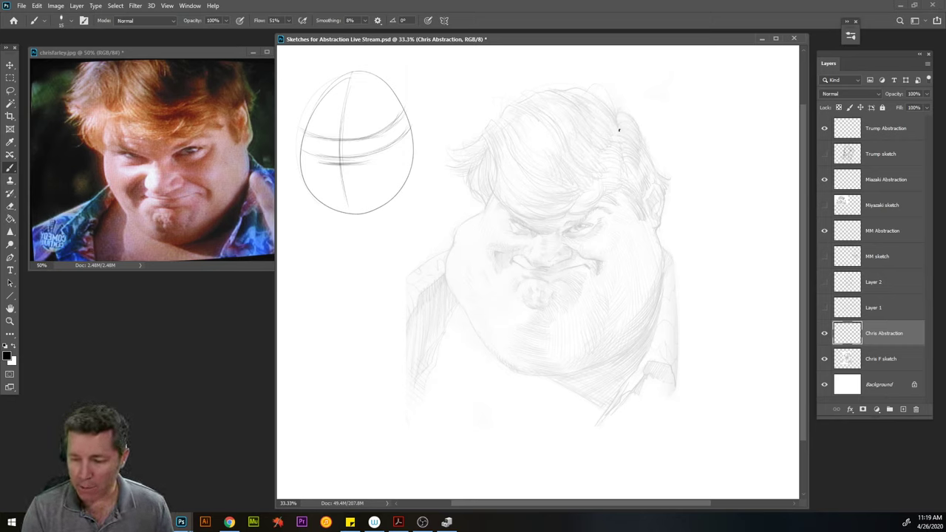
Brush the crown and both sides of a large egg-shaped head over the faded sketch
mouse_move(569, 99)
mouse_down()
mouse_move(618, 127)
mouse_move(610, 116)
mouse_up()
mouse_move(513, 133)
mouse_down()
mouse_move(579, 98)
mouse_move(470, 194)
mouse_move(452, 265)
mouse_up()
mouse_move(489, 156)
mouse_down()
mouse_move(450, 282)
mouse_move(462, 210)
mouse_move(448, 288)
mouse_up()
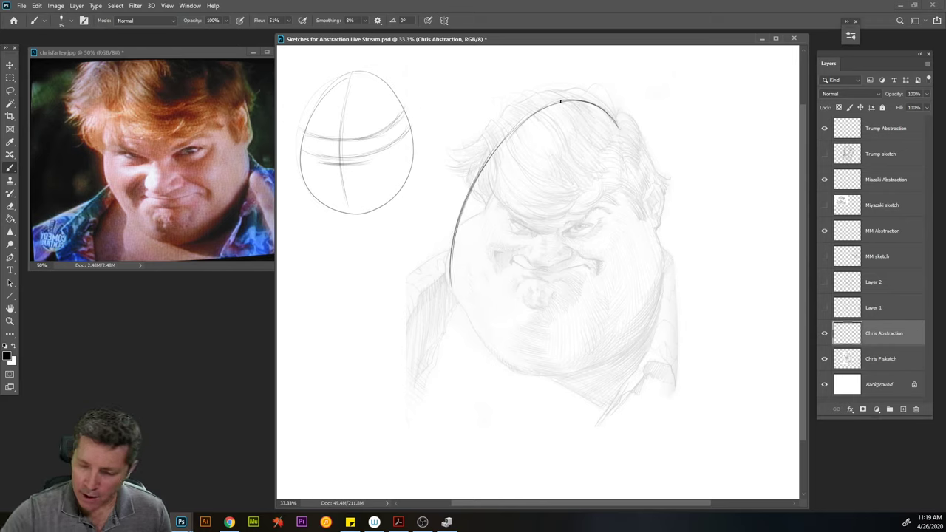
mouse_move(603, 110)
mouse_down()
mouse_move(649, 195)
mouse_move(643, 180)
mouse_move(653, 301)
mouse_up()
drag(625, 136, 656, 330)
mouse_move(653, 200)
mouse_down()
mouse_move(659, 238)
mouse_move(629, 347)
mouse_up()
drag(650, 312, 634, 337)
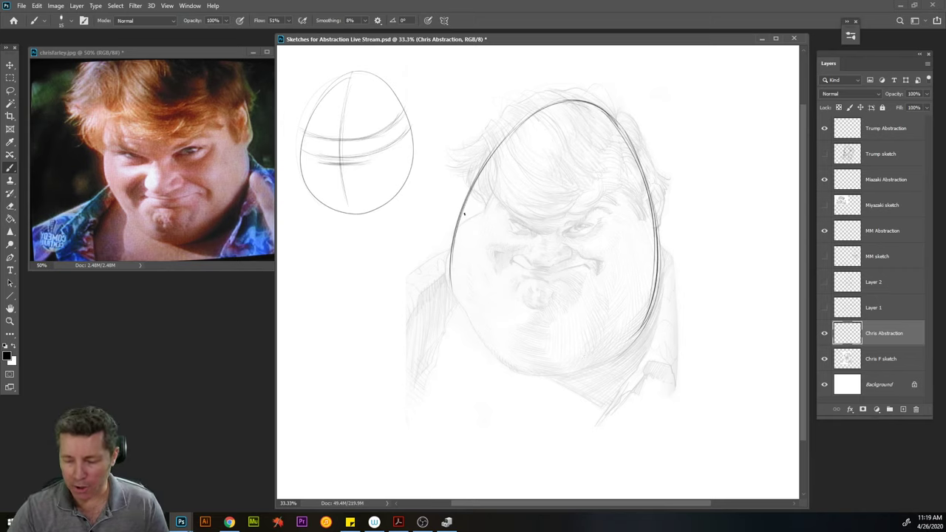
Close the large egg with overlapping strokes along its lower left side and around the bottom of the chin
drag(455, 221, 452, 291)
drag(454, 236, 515, 370)
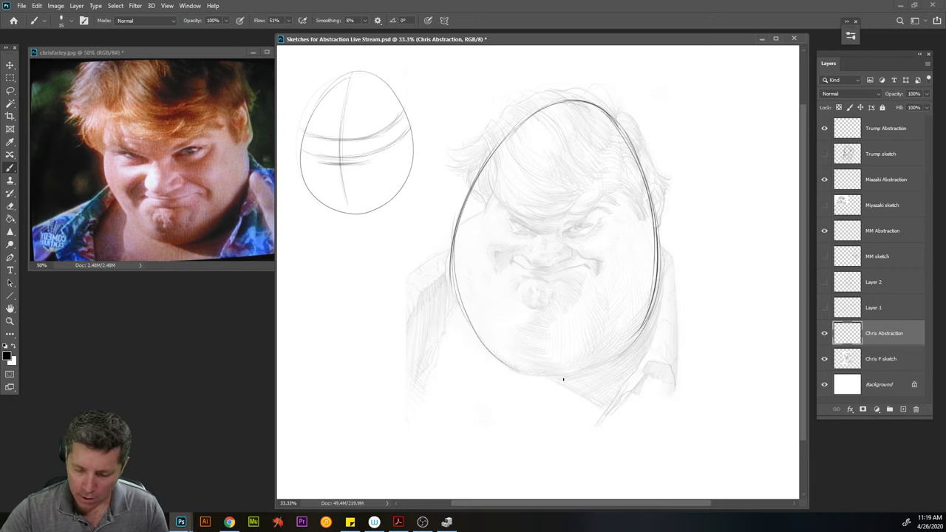
mouse_move(461, 305)
mouse_down()
mouse_move(552, 382)
mouse_move(589, 380)
mouse_move(627, 353)
mouse_move(655, 307)
mouse_up()
mouse_move(628, 348)
mouse_down()
mouse_move(649, 313)
mouse_move(655, 210)
mouse_move(627, 141)
mouse_move(591, 111)
mouse_move(505, 140)
mouse_move(490, 158)
mouse_up()
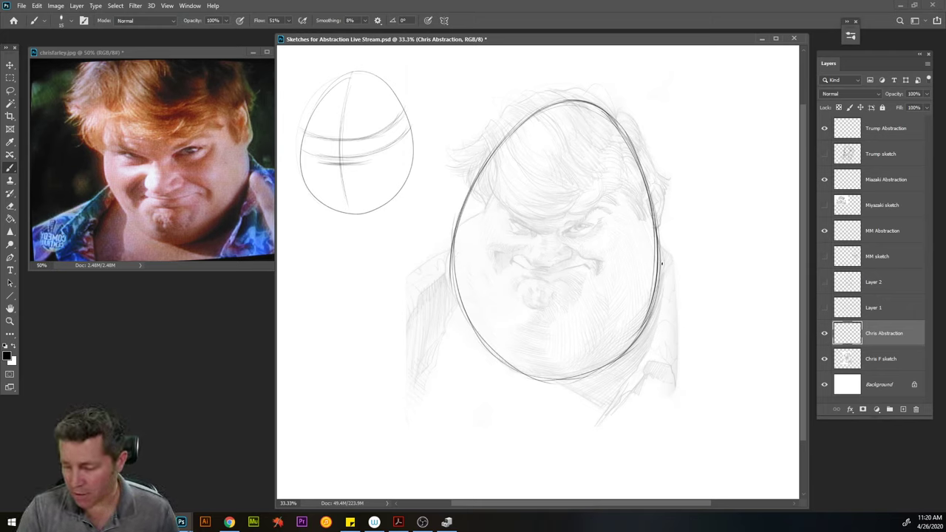
mouse_move(602, 365)
mouse_down()
mouse_move(510, 363)
mouse_move(490, 346)
mouse_move(598, 368)
mouse_move(621, 360)
mouse_move(571, 376)
mouse_move(471, 328)
mouse_up()
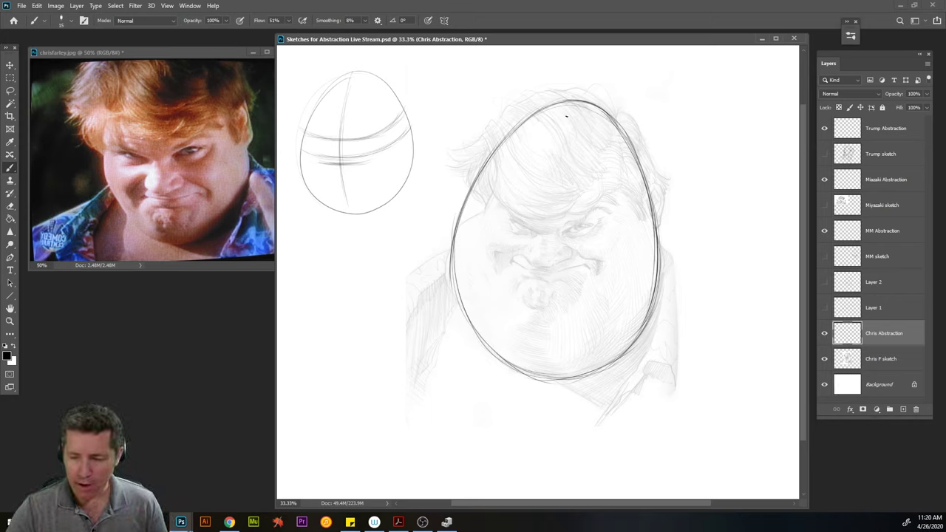
Brush a curved vertical centre line down the large egg from the crown through the nose to the bottom of the chin
mouse_move(551, 124)
mouse_down()
mouse_move(539, 184)
mouse_move(544, 263)
mouse_up()
drag(539, 165, 545, 331)
drag(541, 195, 546, 307)
drag(545, 213, 552, 350)
drag(547, 295, 552, 373)
drag(544, 213, 545, 106)
drag(547, 289, 541, 161)
drag(541, 127, 543, 165)
drag(556, 117, 543, 167)
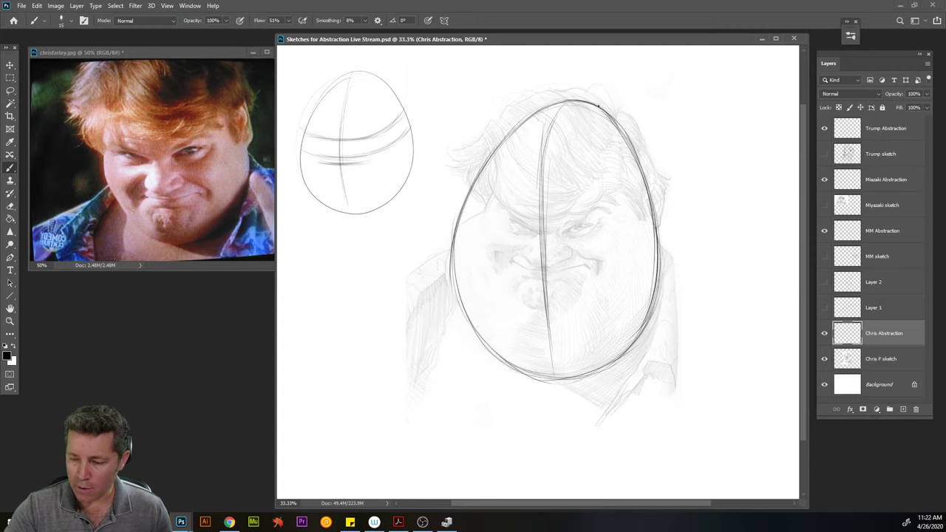
Widen the large egg's right side with an outer contour curving from the crown around the jaw to the chin
mouse_move(619, 120)
mouse_down()
mouse_move(662, 239)
mouse_move(624, 127)
mouse_move(658, 188)
mouse_up()
drag(656, 190, 668, 232)
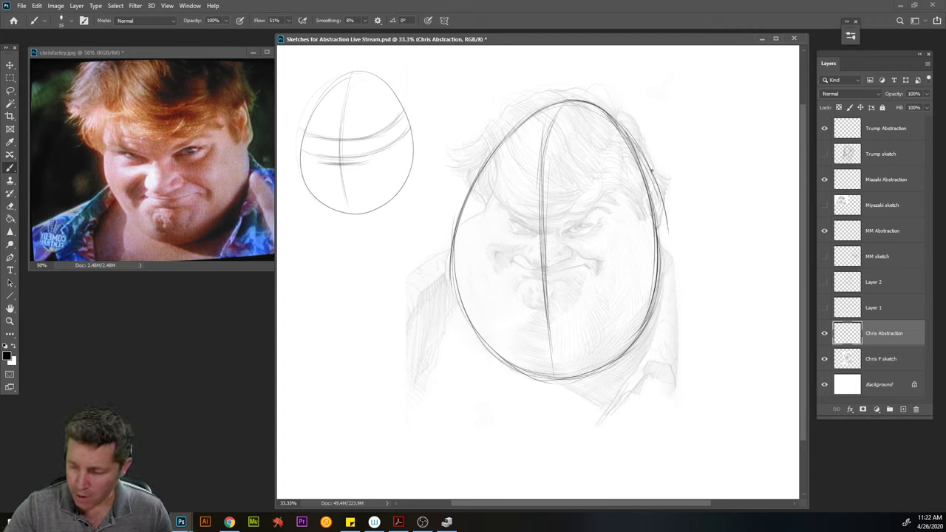
drag(641, 151, 672, 269)
drag(663, 192, 676, 326)
drag(676, 251, 647, 344)
mouse_move(676, 291)
mouse_down()
mouse_move(637, 353)
mouse_move(590, 375)
mouse_up()
mouse_move(669, 312)
mouse_down()
mouse_move(568, 383)
mouse_move(594, 378)
mouse_move(549, 381)
mouse_up()
drag(632, 362, 566, 383)
drag(661, 333, 611, 368)
drag(674, 291, 652, 342)
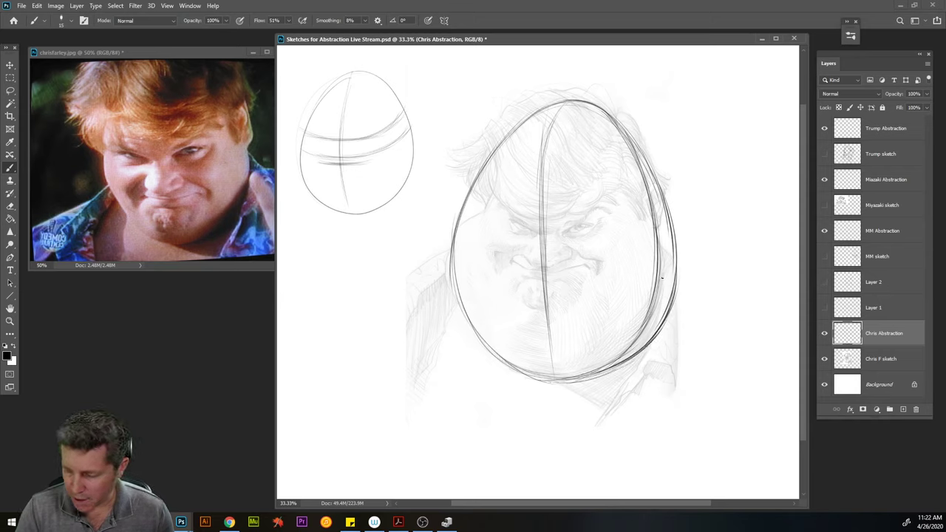
drag(665, 198, 677, 275)
drag(646, 161, 607, 112)
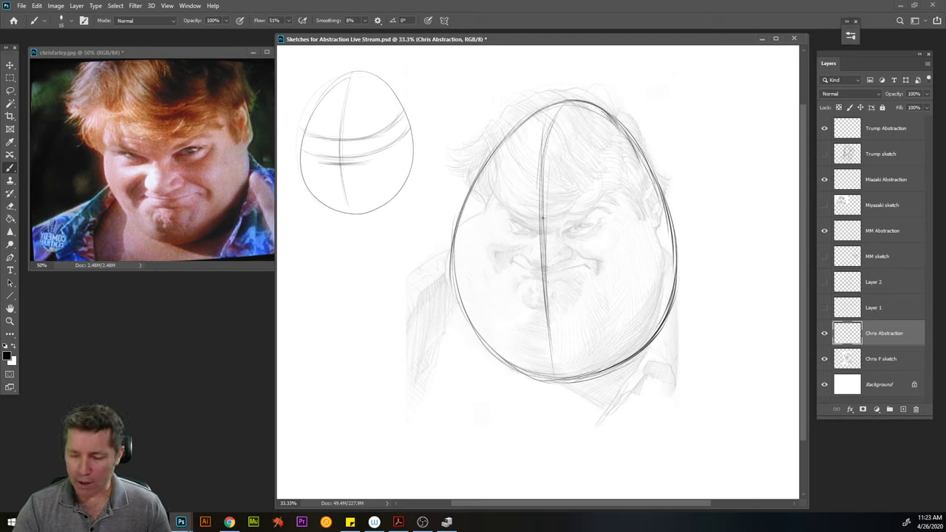
Reinforce the large egg's left contour and push its right contour slightly farther outward with additional strokes
mouse_move(451, 254)
mouse_down()
mouse_move(479, 178)
mouse_move(460, 227)
mouse_move(470, 185)
mouse_move(521, 118)
mouse_up()
mouse_move(470, 189)
mouse_down()
mouse_move(456, 248)
mouse_move(465, 203)
mouse_move(472, 323)
mouse_up()
drag(453, 262, 455, 281)
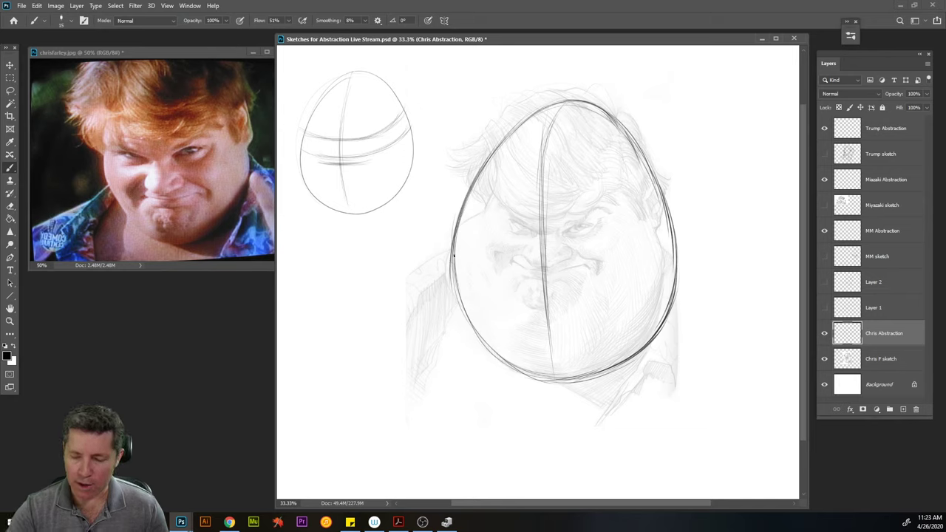
mouse_move(629, 135)
mouse_down()
mouse_move(673, 220)
mouse_move(681, 287)
mouse_up()
drag(680, 248, 663, 328)
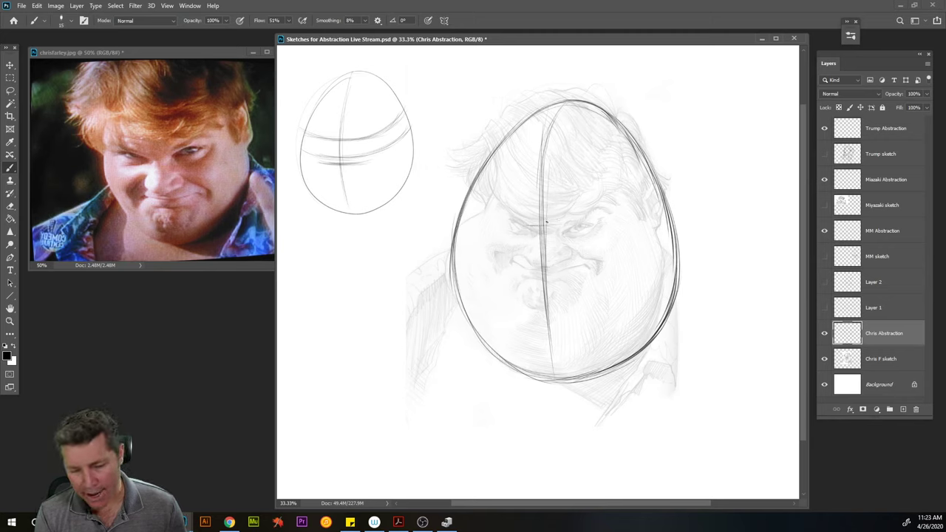
drag(537, 226, 556, 223)
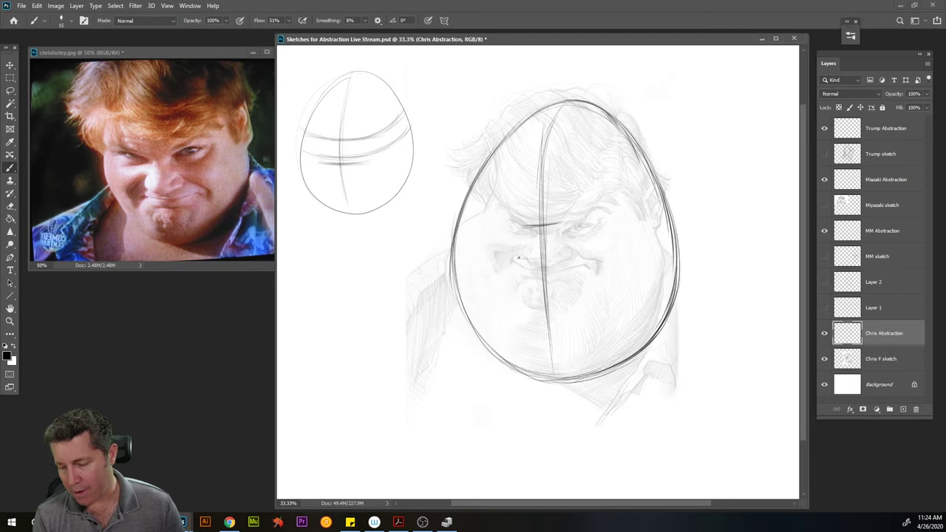
mouse_move(559, 255)
mouse_down()
mouse_move(515, 258)
mouse_move(569, 254)
mouse_move(523, 225)
mouse_move(573, 224)
mouse_move(522, 226)
mouse_move(569, 221)
mouse_move(573, 232)
mouse_move(518, 261)
mouse_move(592, 251)
mouse_move(519, 259)
mouse_move(571, 258)
mouse_move(526, 260)
mouse_up()
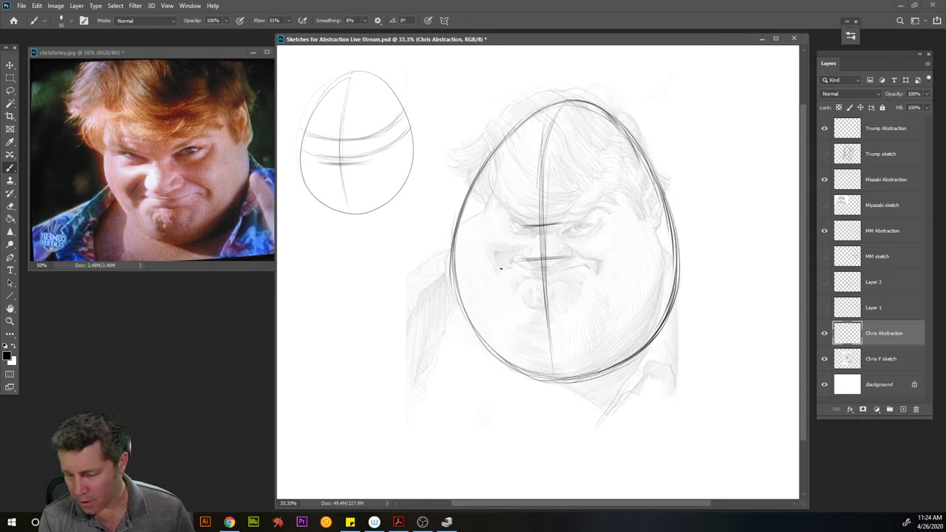
drag(550, 267, 597, 260)
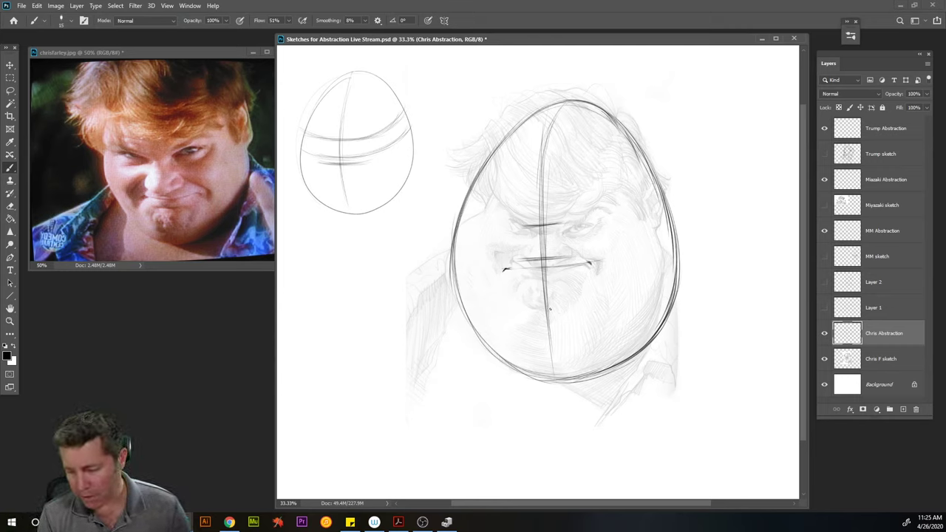
mouse_move(547, 310)
mouse_down()
mouse_move(572, 311)
mouse_move(529, 311)
mouse_up()
mouse_move(587, 305)
mouse_down()
mouse_move(522, 310)
mouse_move(531, 309)
mouse_up()
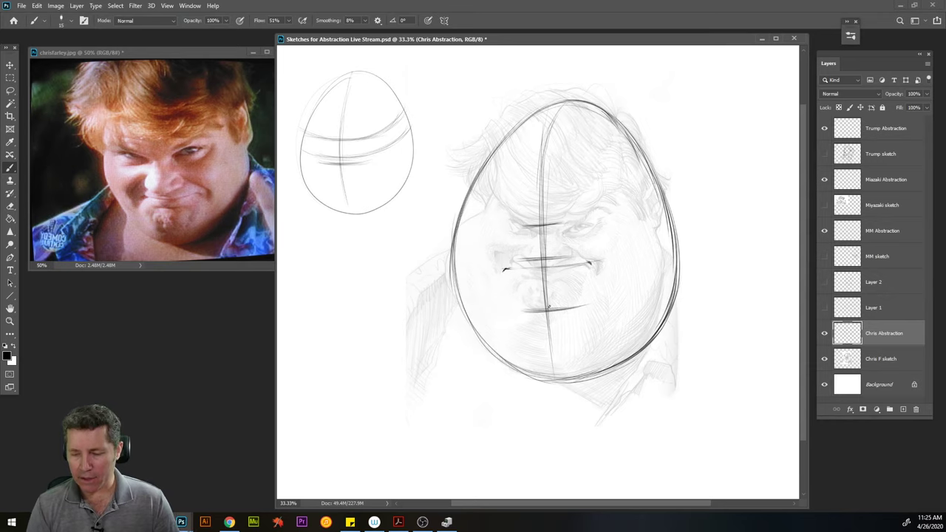
click(824, 360)
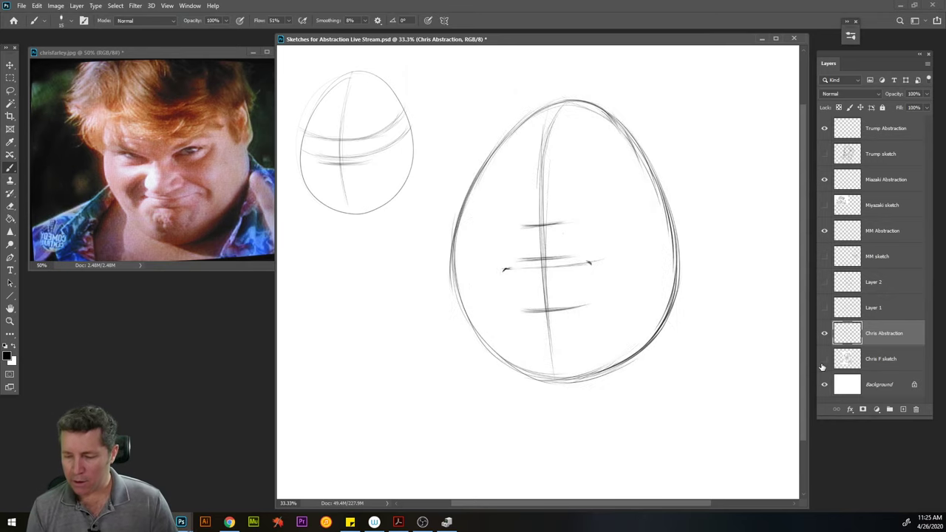
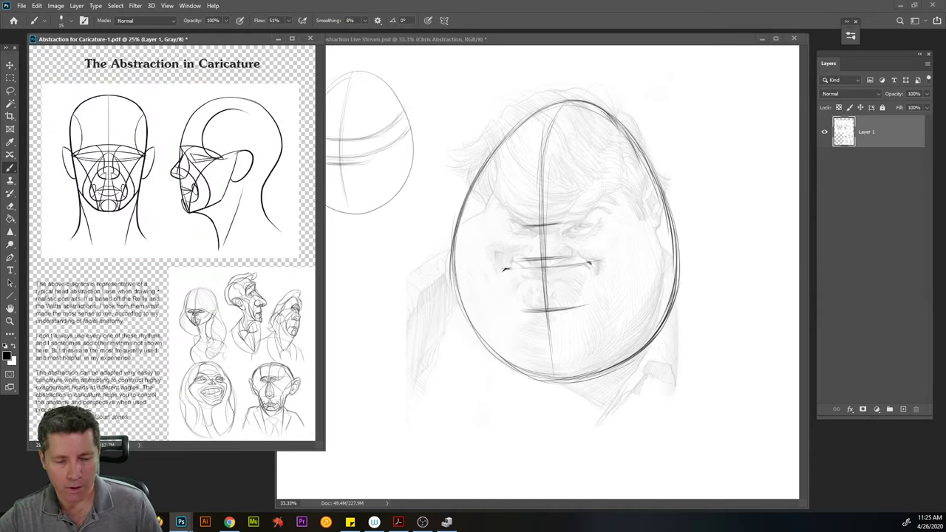
Shrink the Abstraction for Caricature-1.pdf window around its head diagrams, place it below the reference photo, and return to the sketch document
drag(315, 442, 307, 268)
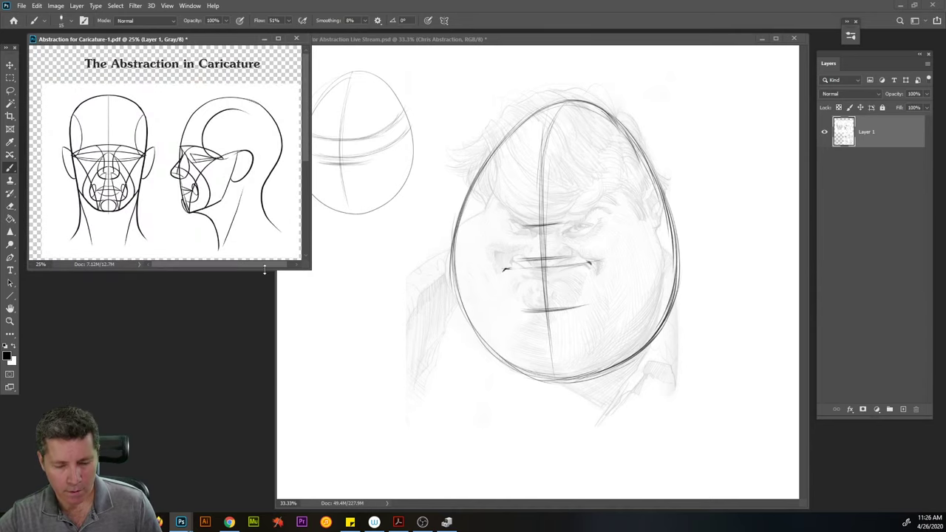
drag(309, 269, 290, 227)
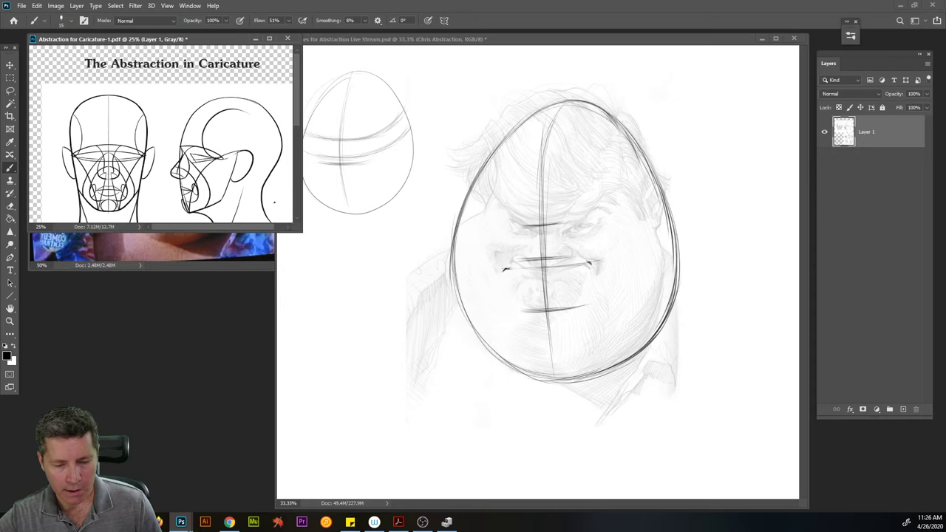
scroll(233, 148, down, 2)
drag(229, 39, 217, 265)
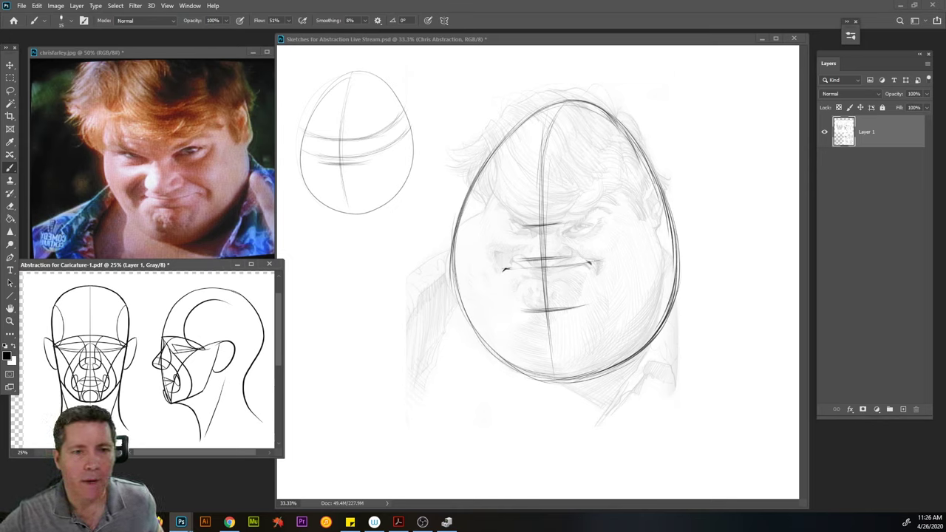
click(688, 42)
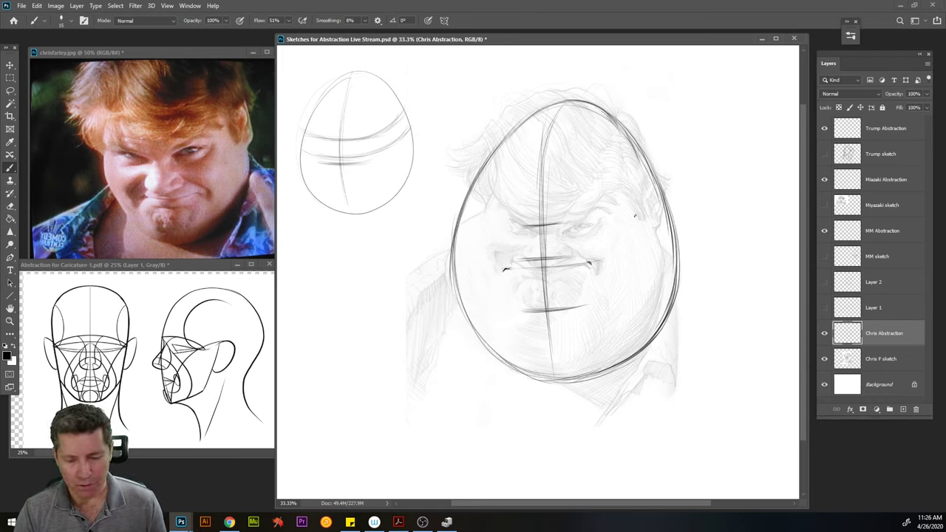
Try two cheek-to-chin guidelines on the chrisfarley.jpg reference photo and undo both
click(186, 221)
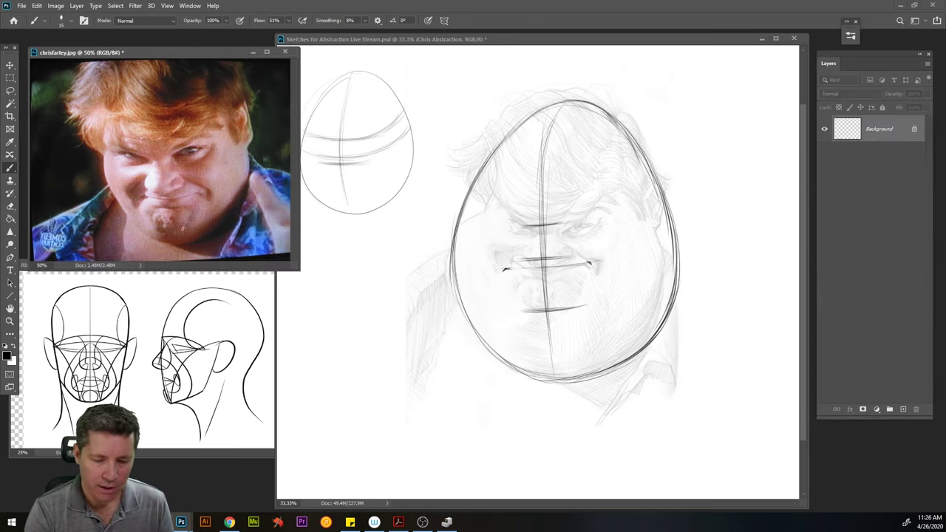
drag(185, 222, 214, 145)
mouse_move(235, 113)
mouse_down()
mouse_move(186, 233)
mouse_move(136, 201)
mouse_move(104, 143)
mouse_up()
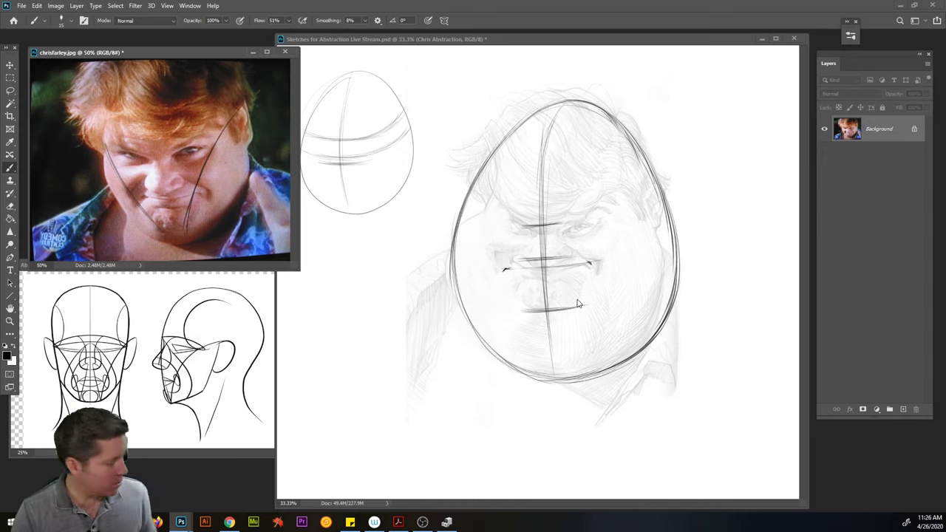
key(ctrl+z)
key(ctrl+z)
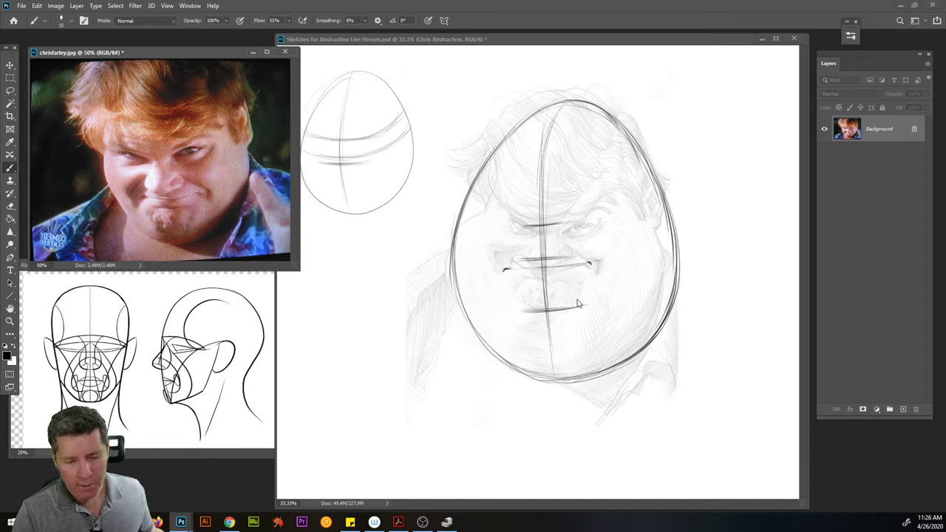
On the sketch document, brush a curved cheek line from the chin mark up past the mouth corner to the ear on the head's right side
click(656, 183)
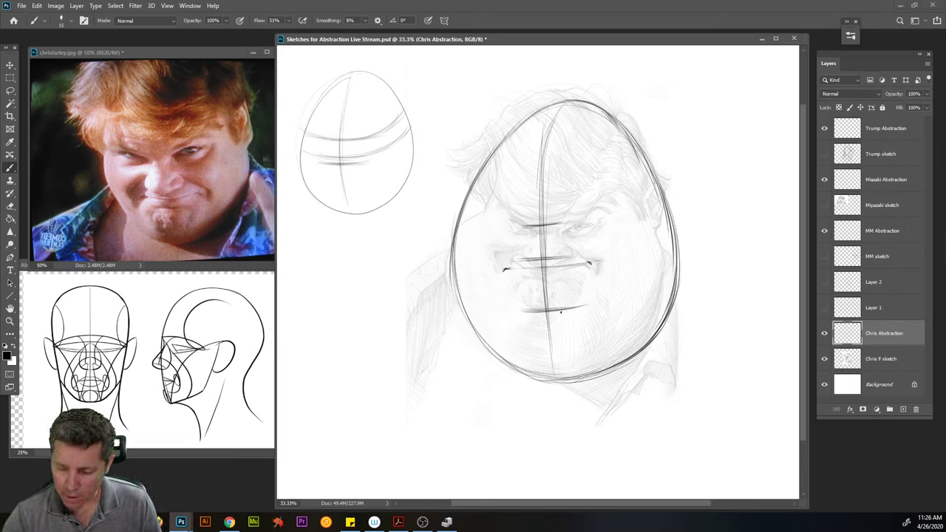
mouse_move(566, 299)
mouse_down()
mouse_move(640, 184)
mouse_move(565, 283)
mouse_move(610, 214)
mouse_move(641, 190)
mouse_move(567, 288)
mouse_move(655, 185)
mouse_up()
drag(570, 277, 657, 183)
drag(570, 276, 658, 182)
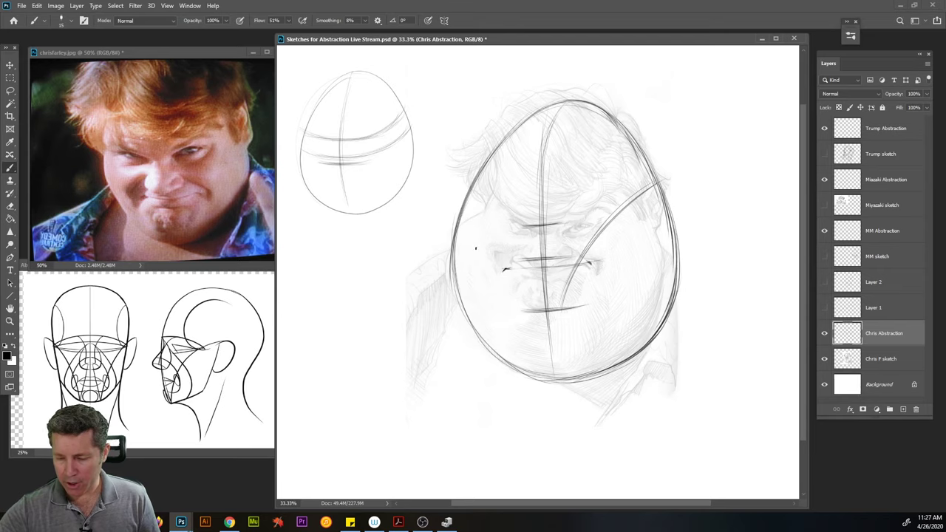
Brush the opposite cheek line from the left temple past the mouth corner to the chin mark, reworking it into a curve
mouse_move(498, 252)
mouse_down()
mouse_move(492, 267)
mouse_move(507, 283)
mouse_up()
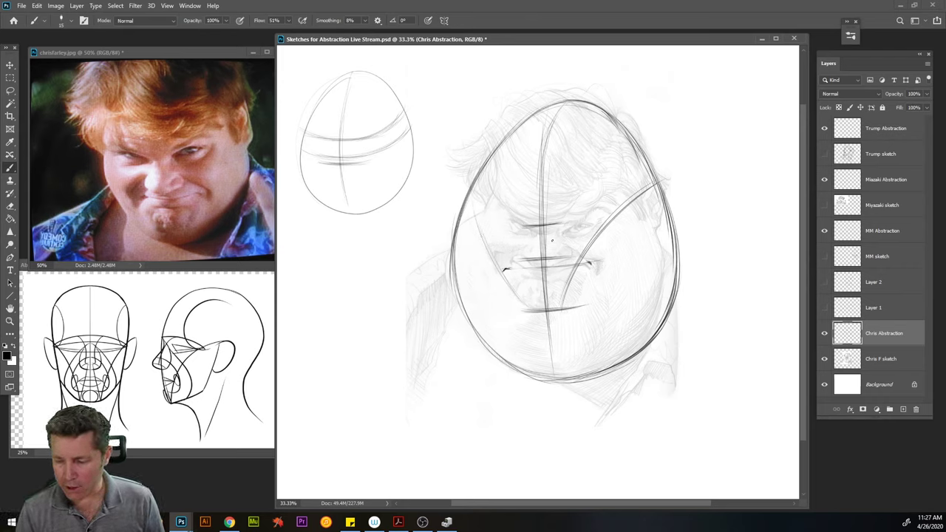
drag(605, 226, 618, 211)
drag(542, 240, 541, 205)
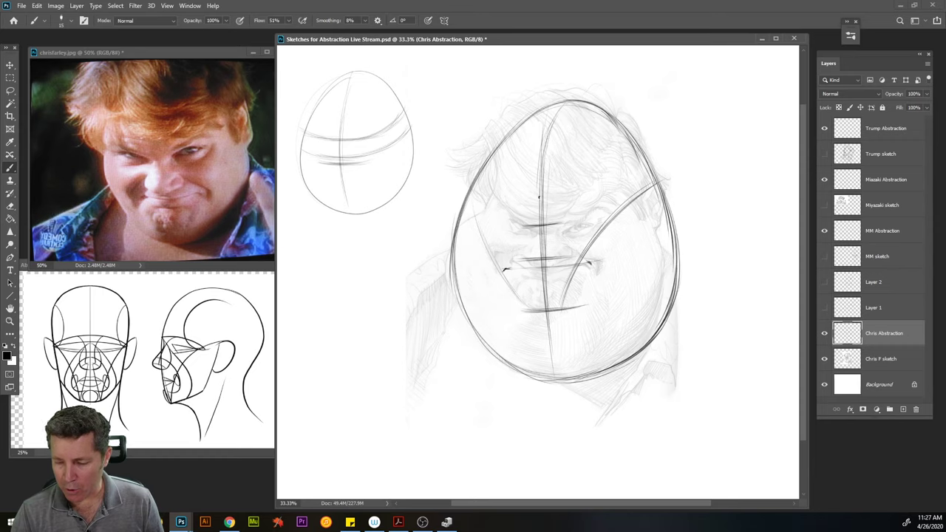
drag(567, 286, 655, 186)
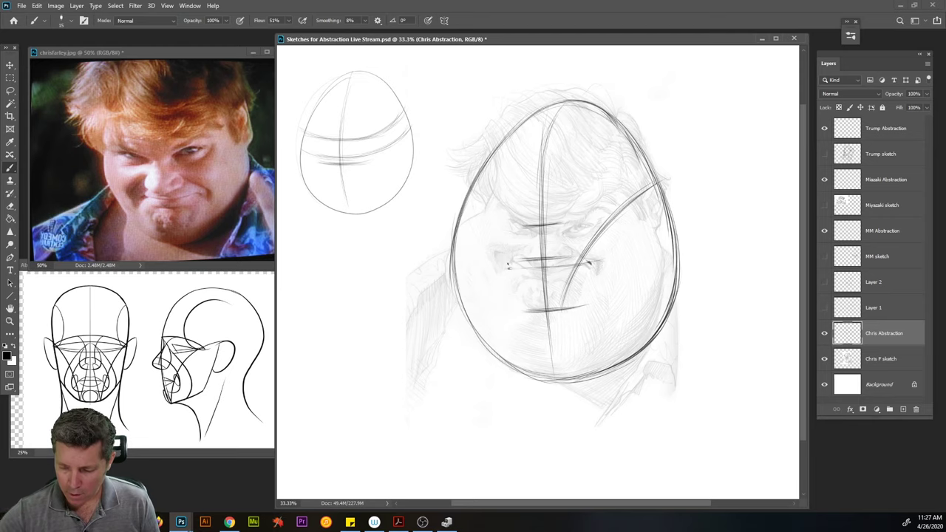
mouse_move(531, 304)
mouse_down()
mouse_move(495, 235)
mouse_move(524, 294)
mouse_move(475, 220)
mouse_move(499, 253)
mouse_up()
drag(481, 213, 485, 231)
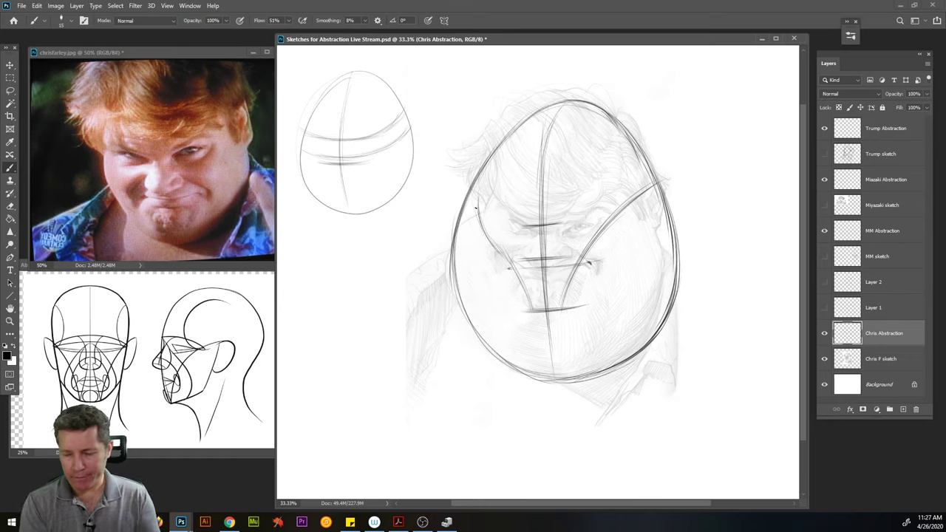
drag(506, 261, 529, 291)
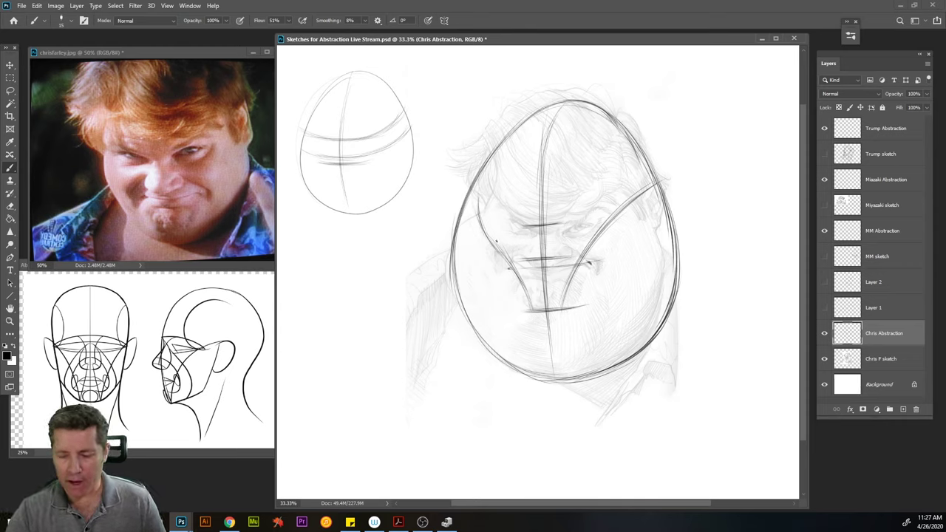
drag(485, 232, 479, 204)
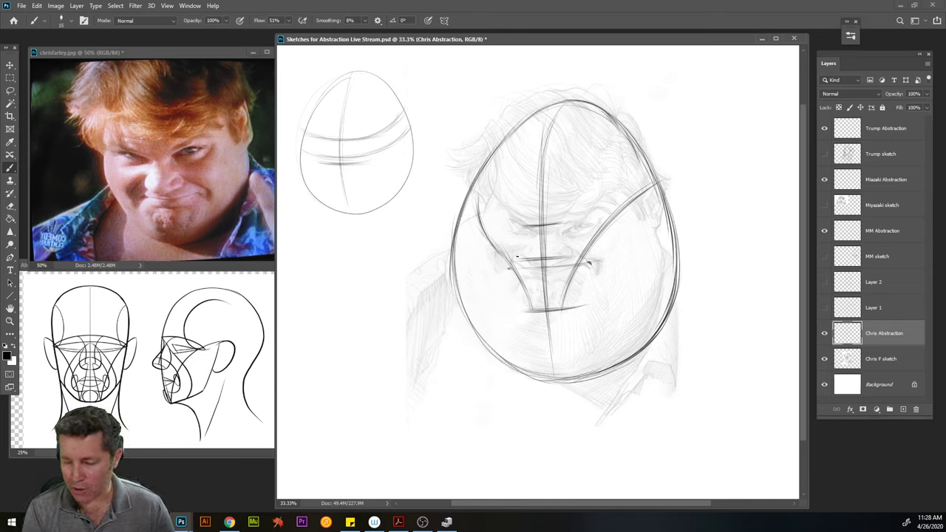
Darken the mouth line, add a short line below it between the cheek lines, and undo the trial line across the nose
drag(544, 267, 581, 260)
mouse_move(515, 271)
mouse_down()
mouse_move(543, 265)
mouse_move(564, 291)
mouse_move(542, 292)
mouse_up()
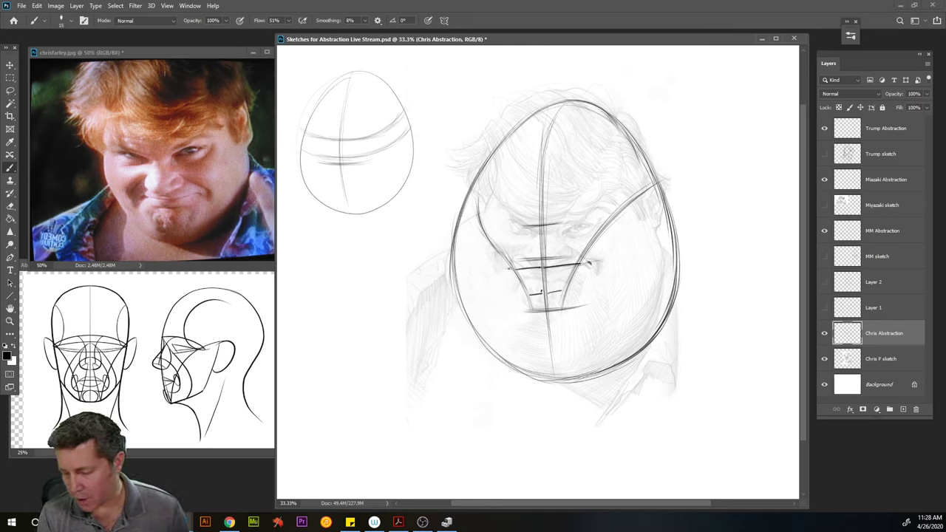
drag(597, 236, 493, 244)
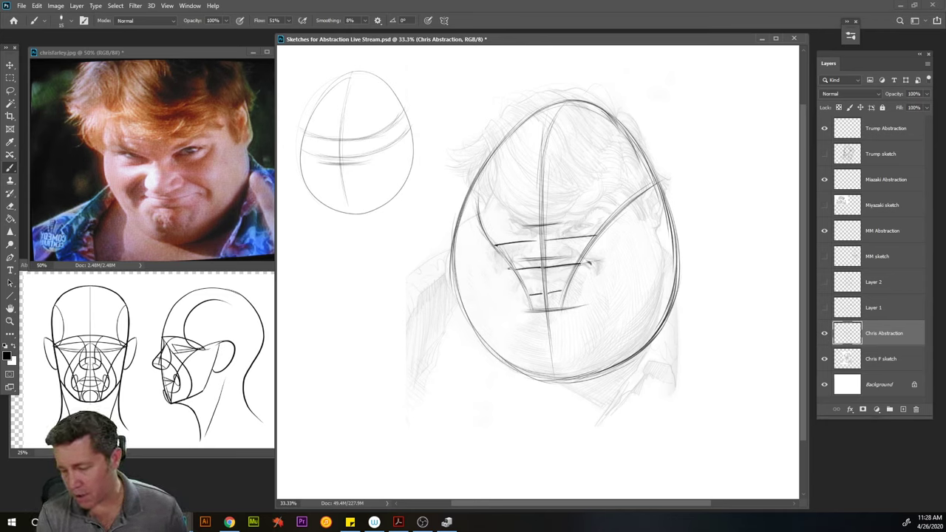
key(ctrl+z)
key(ctrl+z)
key(ctrl+z)
key(ctrl+z)
key(ctrl+z)
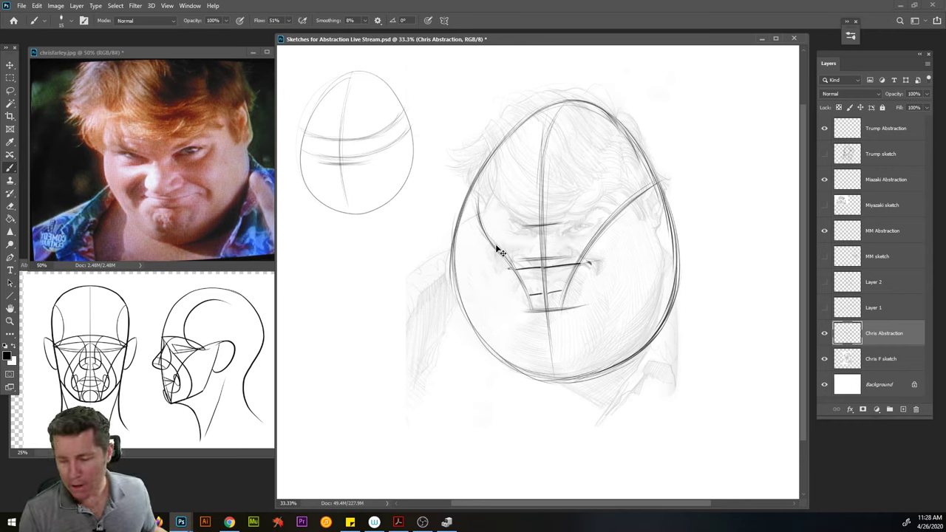
Undo the darkened mouth line and the short line below it, and hide the Chris Abstraction layer
key(ctrl+z)
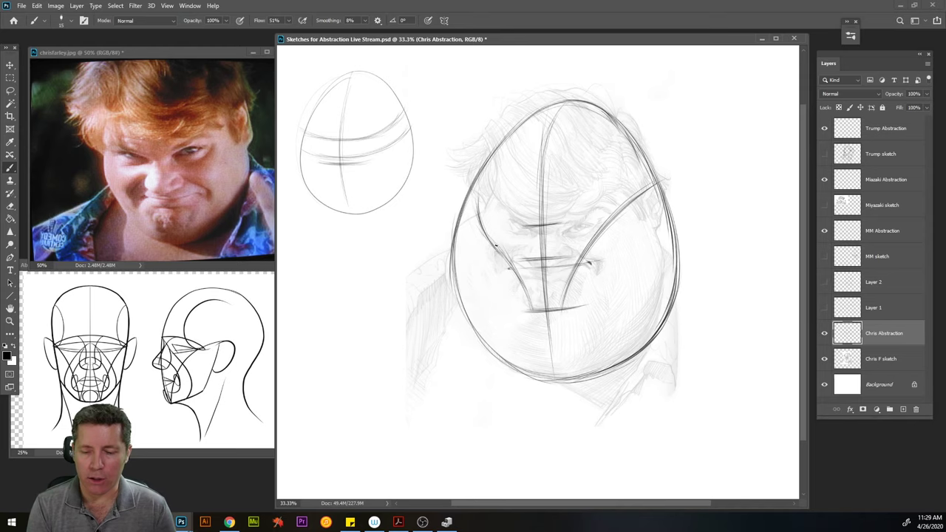
click(825, 334)
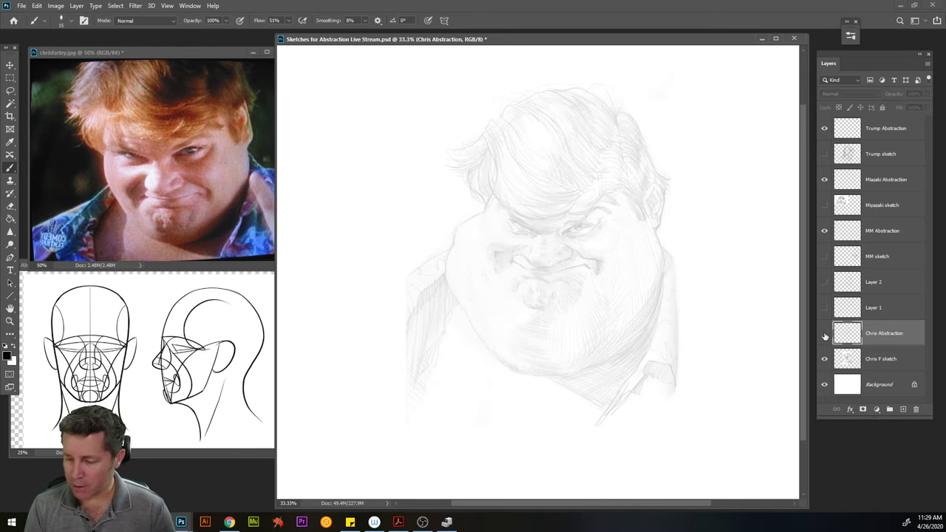
mouse_move(883, 360)
mouse_down()
mouse_move(898, 416)
mouse_move(898, 395)
mouse_move(902, 409)
mouse_up()
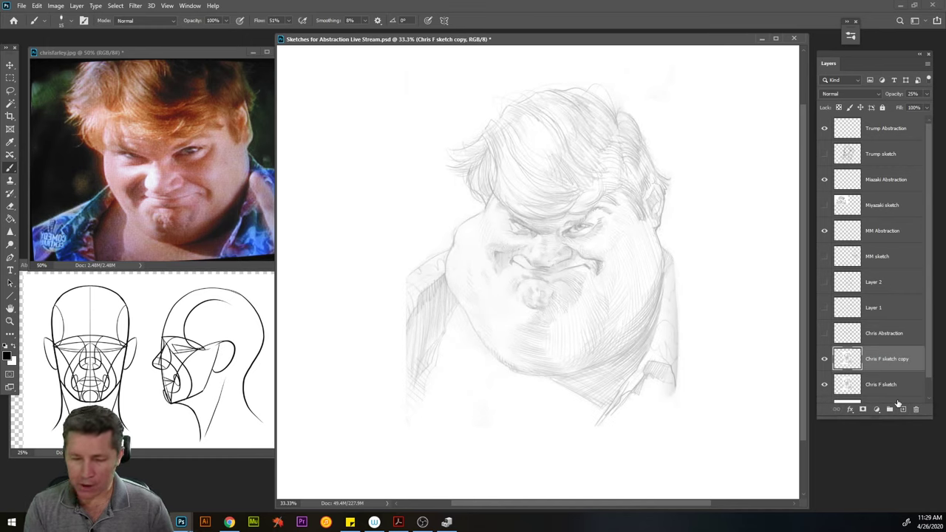
key(v)
drag(589, 261, 465, 263)
click(825, 385)
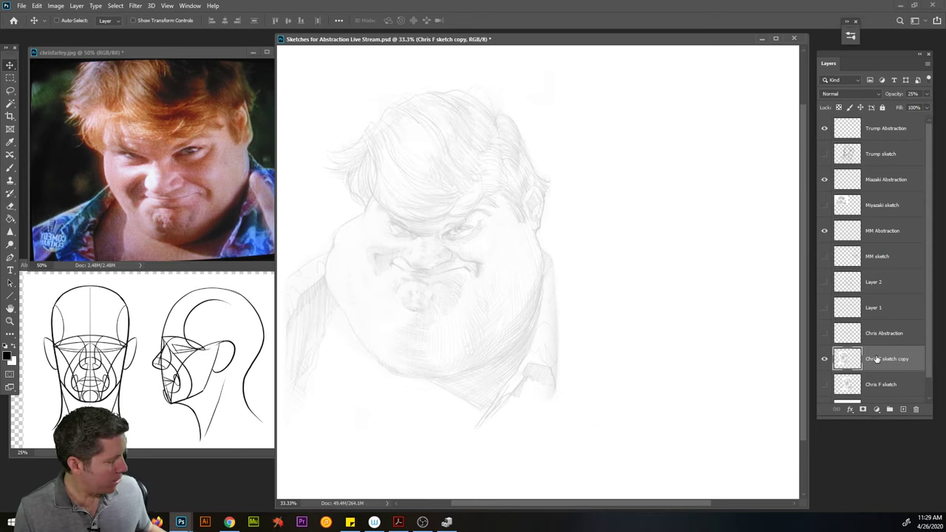
Scale the sketch copy proportionally to about 85% and shift it slightly upward on the canvas
key(ctrl+t)
drag(559, 64, 520, 119)
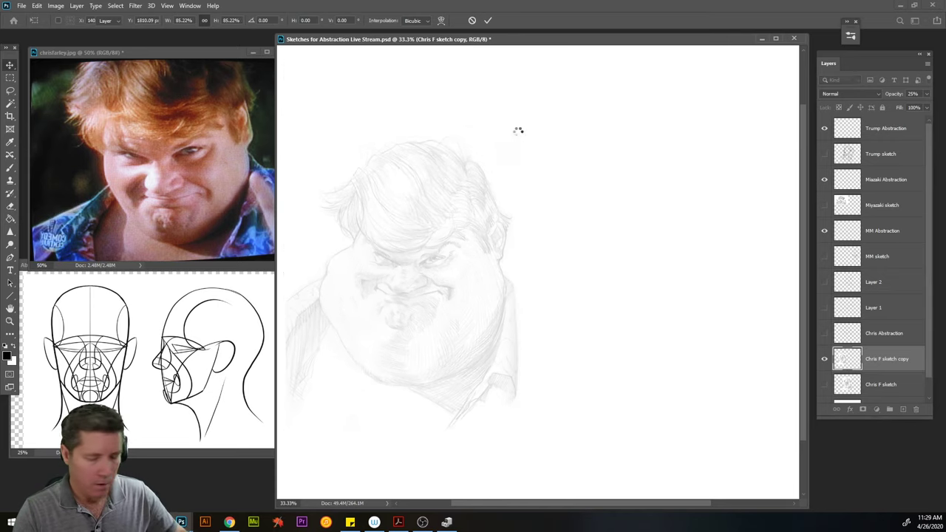
key(Return)
drag(495, 178, 501, 153)
Add a new layer above the sketch copy and brush short marks at the head's chin, top and both side extents
click(903, 411)
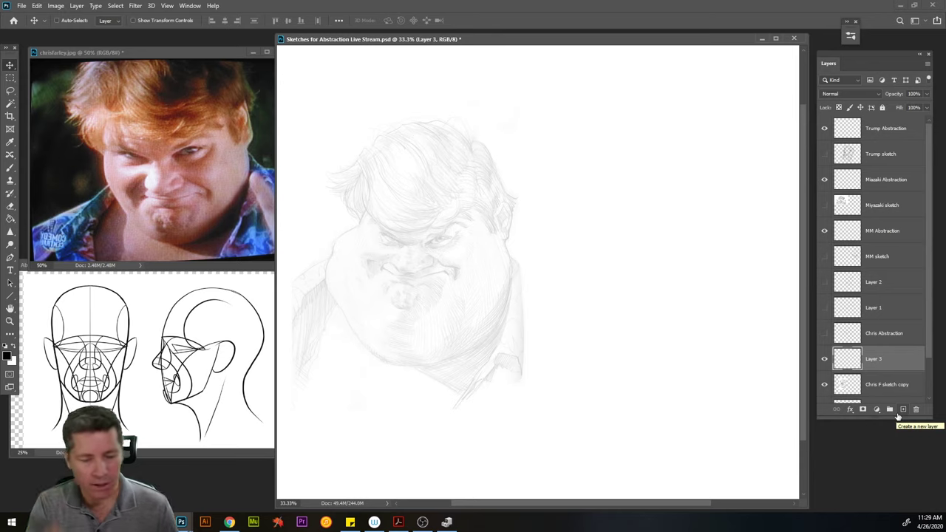
click(11, 169)
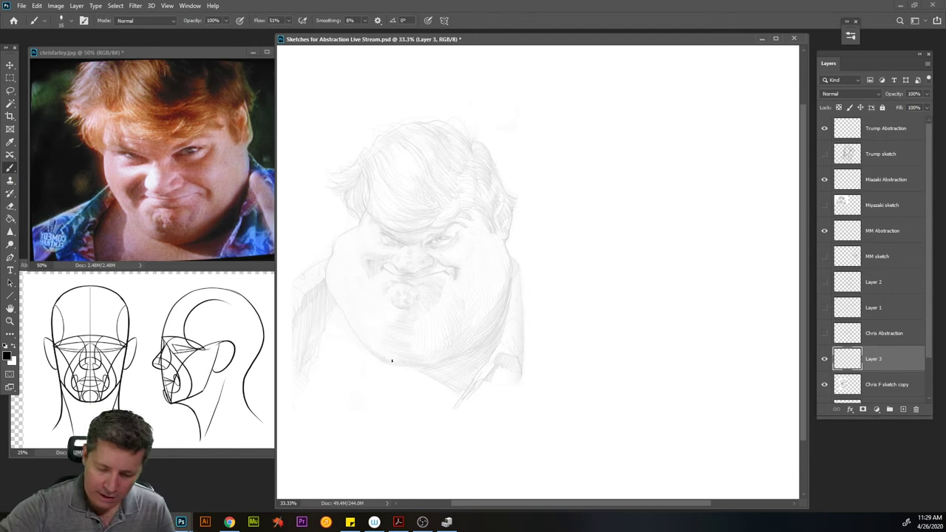
drag(382, 360, 443, 364)
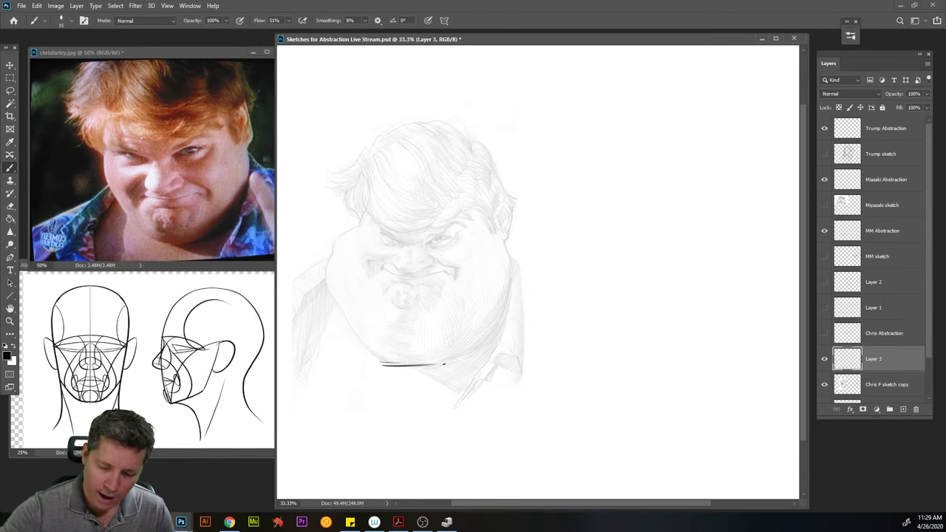
mouse_move(447, 126)
mouse_down()
mouse_move(371, 132)
mouse_move(455, 130)
mouse_move(401, 128)
mouse_up()
drag(330, 244, 326, 295)
drag(510, 212, 510, 272)
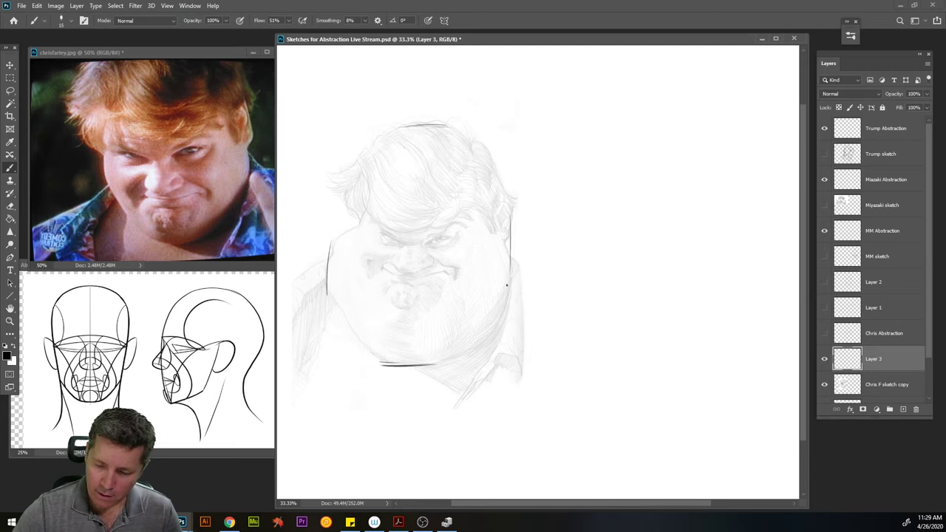
mouse_move(521, 255)
mouse_down()
mouse_move(522, 284)
mouse_move(369, 371)
mouse_up()
drag(473, 337, 328, 255)
drag(366, 158, 335, 288)
key(ctrl+z)
key(ctrl+z)
key(ctrl+z)
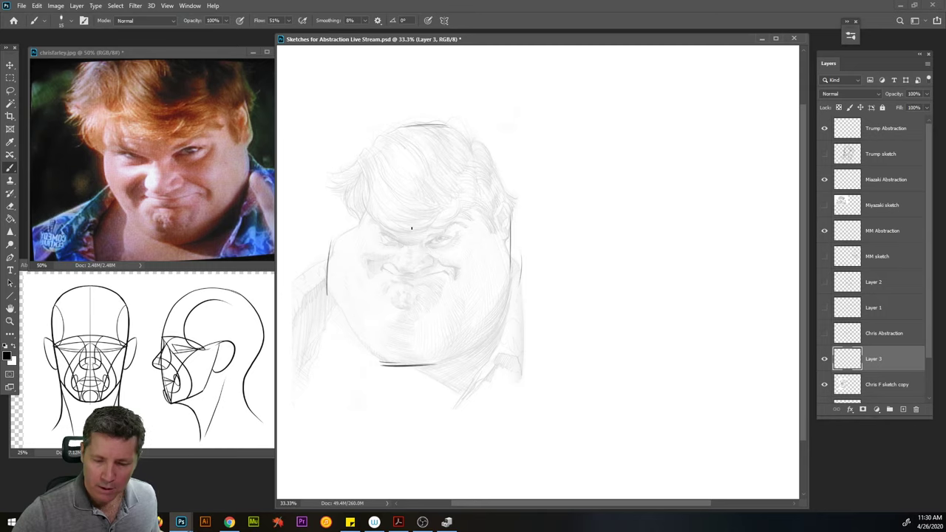
Move the head-extent marks off the sketch copy onto the blank canvas to its right
key(v)
mouse_move(479, 241)
mouse_down()
mouse_move(664, 248)
mouse_move(714, 260)
mouse_up()
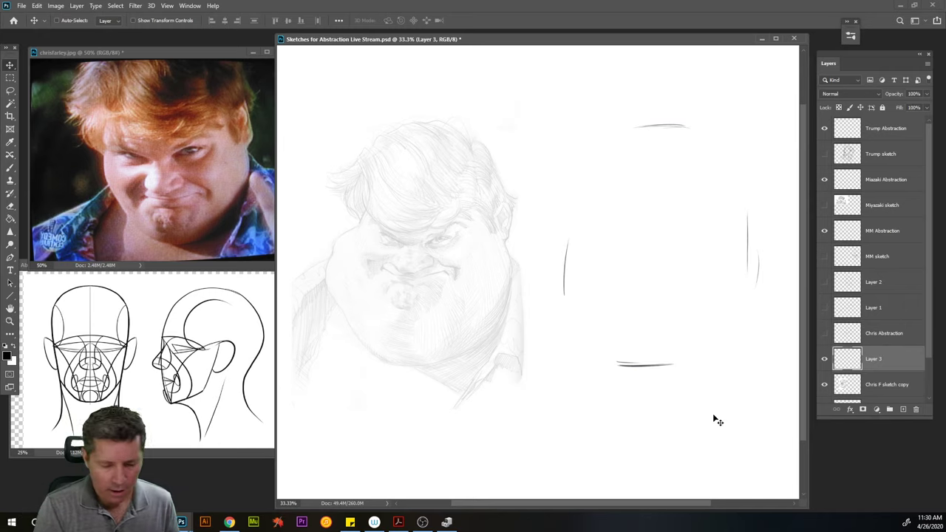
Brush an egg-shaped head outline through the extent marks, narrow at the top and wide at the jaw
click(10, 169)
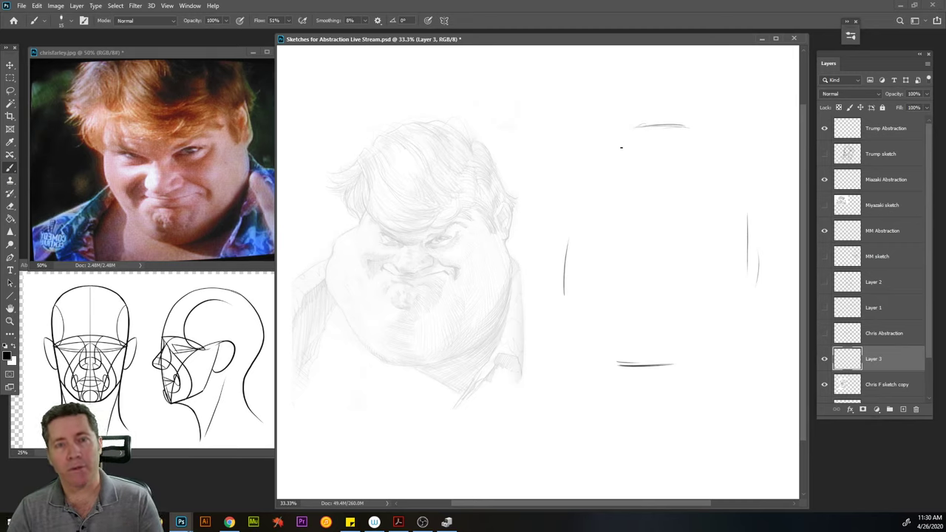
drag(635, 125, 579, 207)
drag(618, 142, 563, 266)
drag(601, 163, 561, 295)
drag(575, 222, 587, 329)
drag(565, 259, 627, 365)
mouse_move(570, 288)
mouse_down()
mouse_move(596, 337)
mouse_move(653, 365)
mouse_move(736, 334)
mouse_up()
drag(717, 365, 753, 257)
drag(751, 319, 716, 158)
drag(740, 196, 755, 258)
mouse_move(652, 124)
mouse_down()
mouse_move(731, 186)
mouse_move(640, 124)
mouse_up()
drag(720, 156, 621, 140)
mouse_move(696, 123)
mouse_down()
mouse_move(624, 136)
mouse_move(576, 193)
mouse_up()
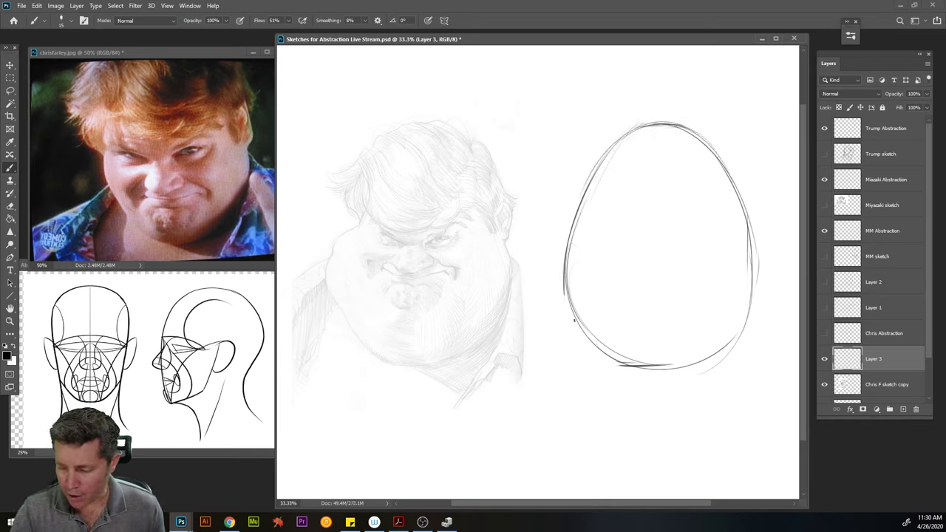
mouse_move(570, 297)
mouse_down()
mouse_move(639, 363)
mouse_move(741, 318)
mouse_move(748, 235)
mouse_move(735, 184)
mouse_up()
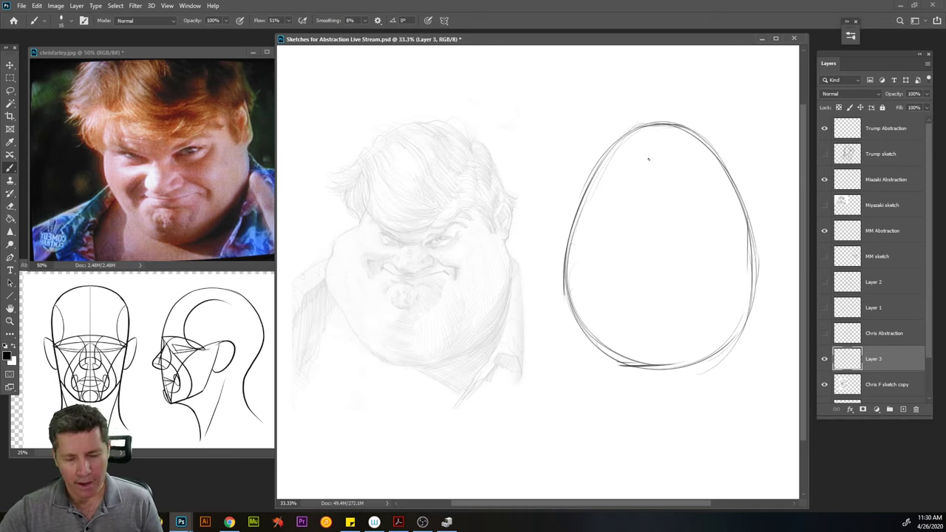
Brush a slightly curved vertical centre line, left of the egg's middle, from the top of the head to its base
drag(644, 152, 645, 256)
drag(643, 210, 650, 319)
drag(644, 235, 644, 256)
drag(645, 298, 655, 357)
drag(640, 166, 642, 226)
drag(643, 147, 650, 319)
drag(642, 213, 660, 348)
drag(643, 195, 649, 290)
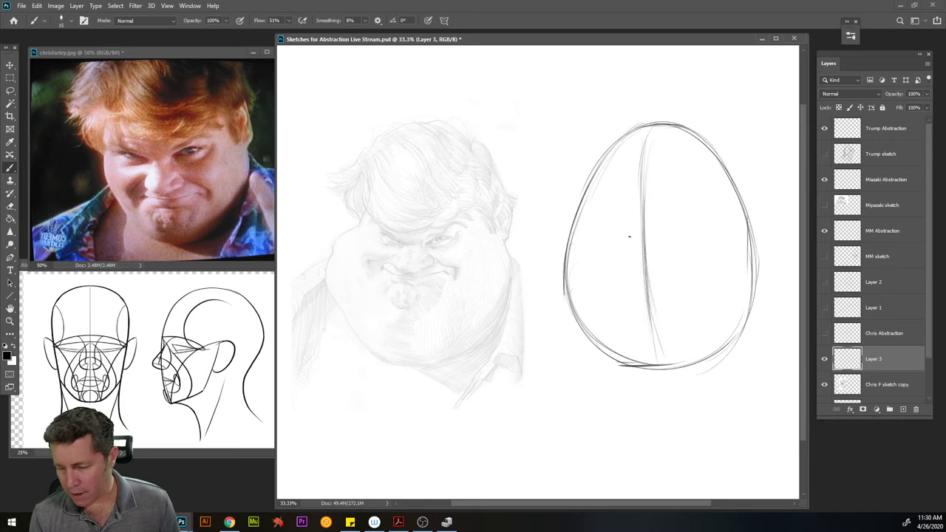
Brush short slanted cross lines over the centre line for the eyes, nose base, mouth and chin
drag(615, 237, 683, 232)
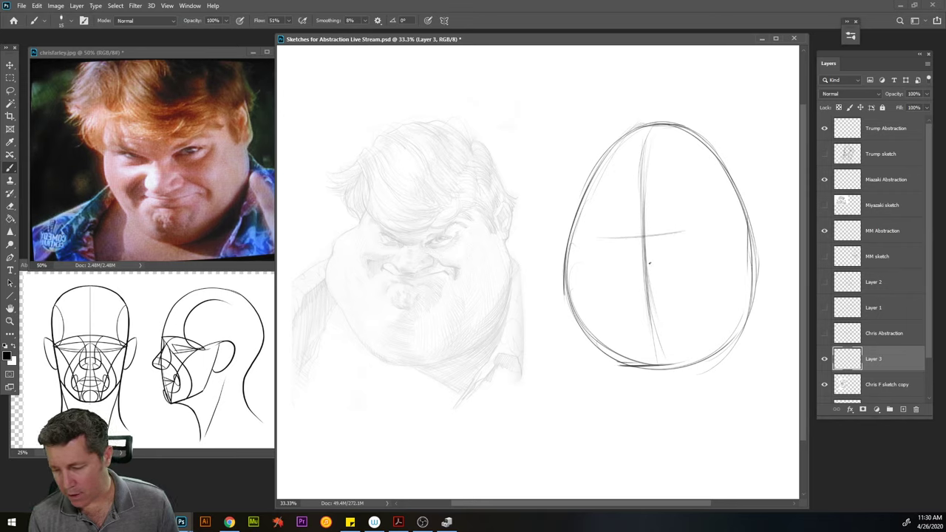
drag(620, 264, 665, 259)
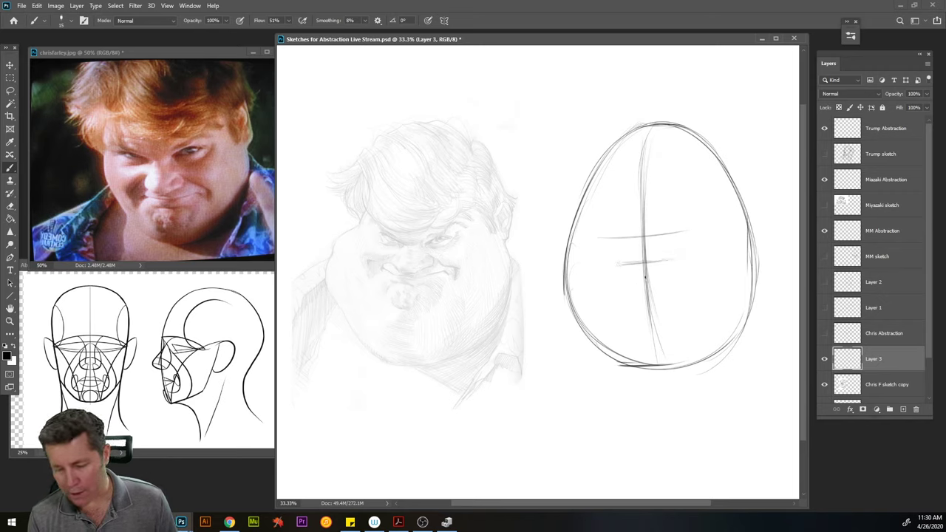
drag(610, 272, 674, 268)
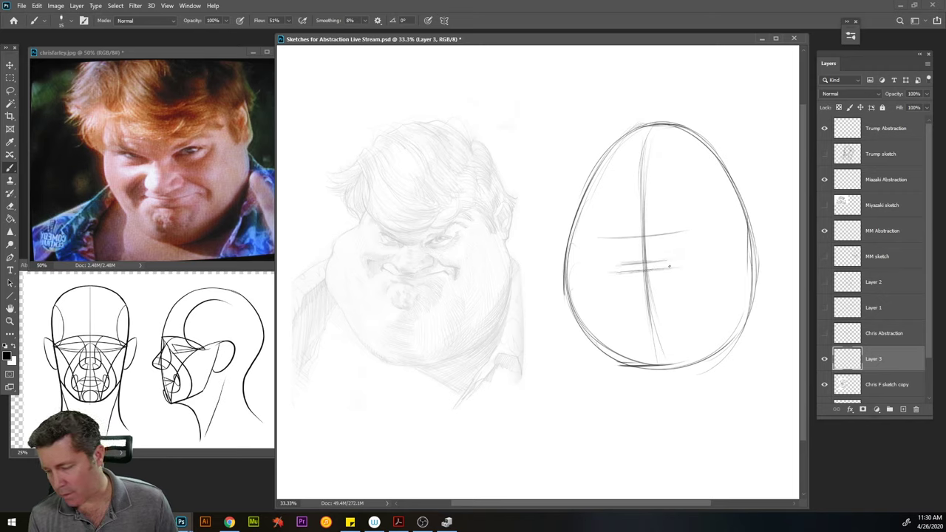
drag(641, 236, 660, 234)
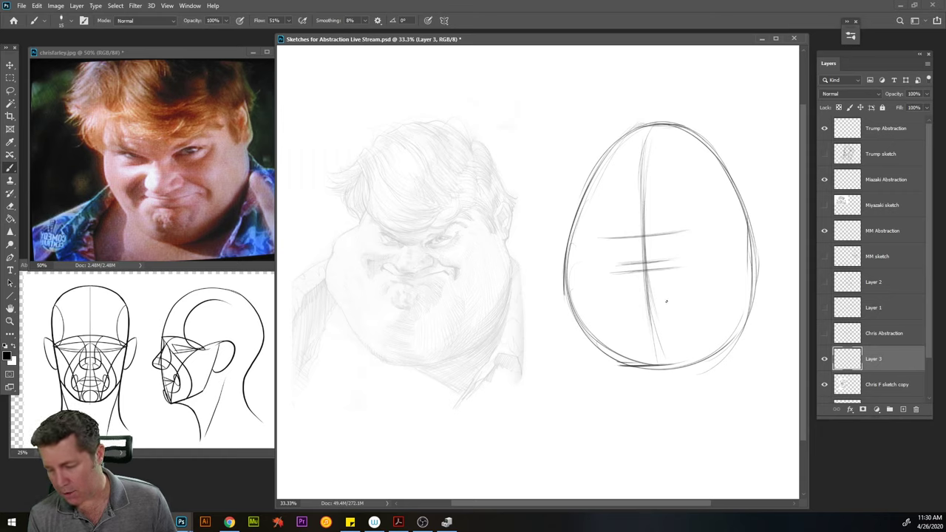
drag(636, 304, 676, 300)
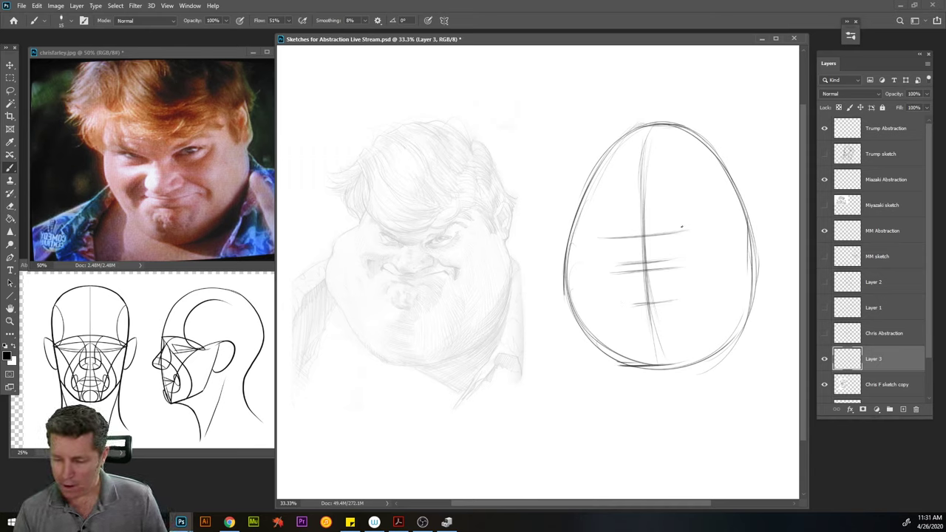
Extend the eye and nose-base lines into upward-curving arcs that reach both sides of the head outline
drag(704, 223, 685, 231)
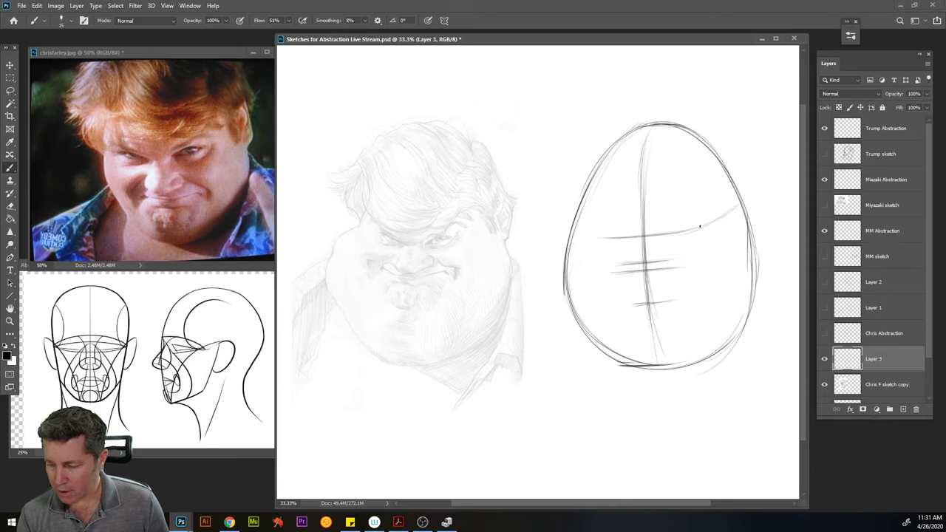
drag(728, 213, 701, 230)
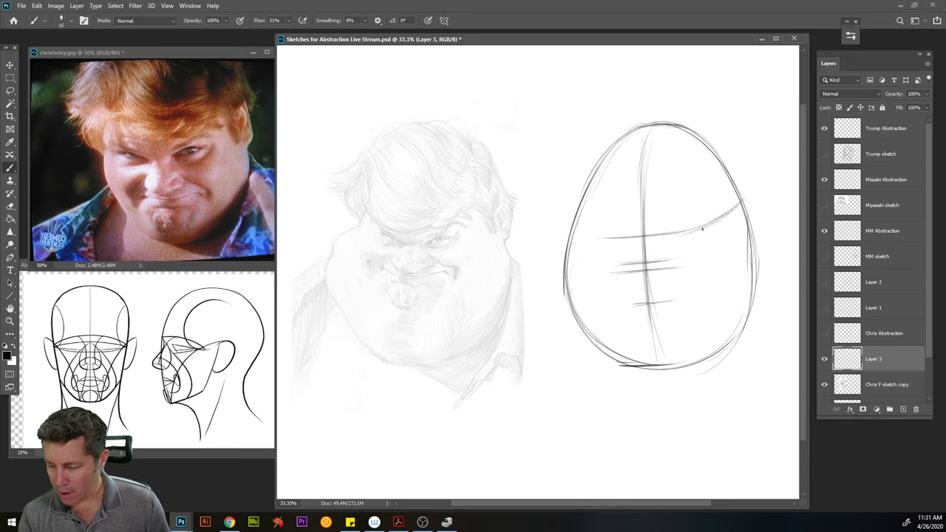
drag(588, 236, 635, 237)
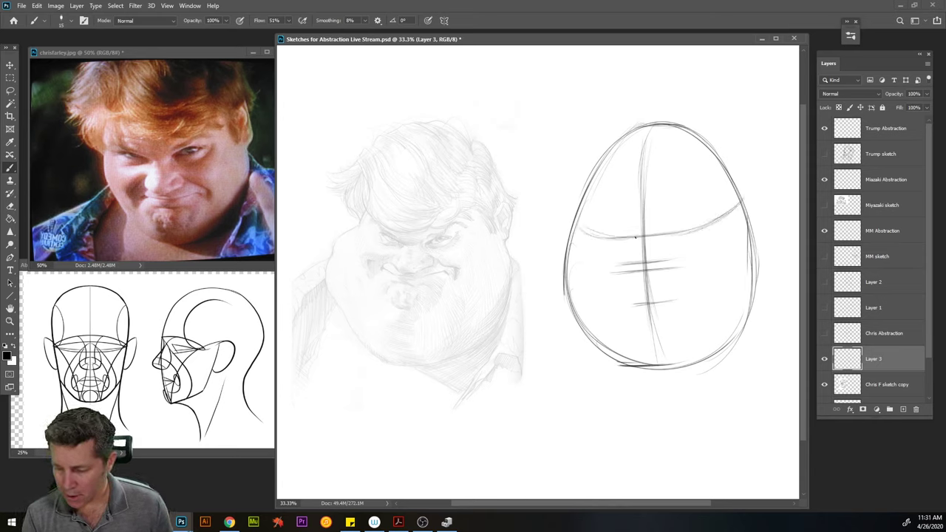
drag(721, 214, 735, 202)
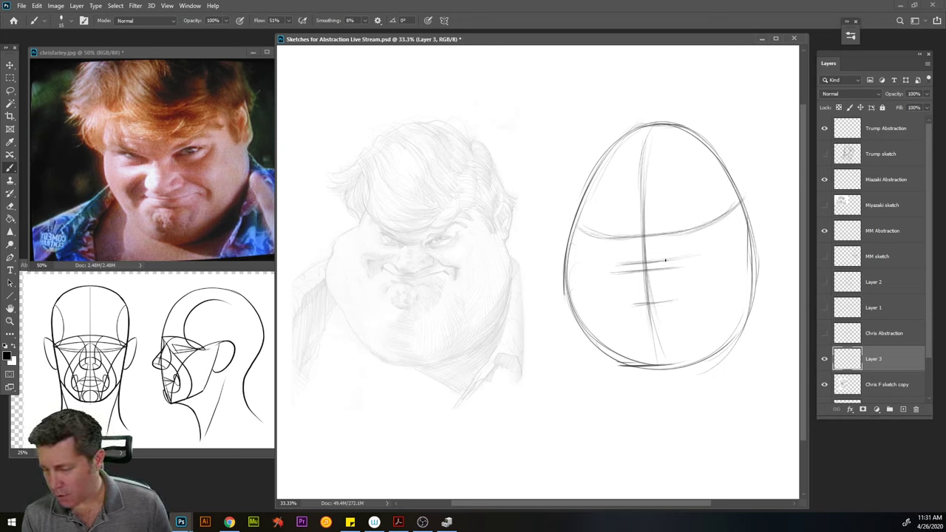
mouse_move(702, 255)
mouse_down()
mouse_move(742, 236)
mouse_move(676, 260)
mouse_up()
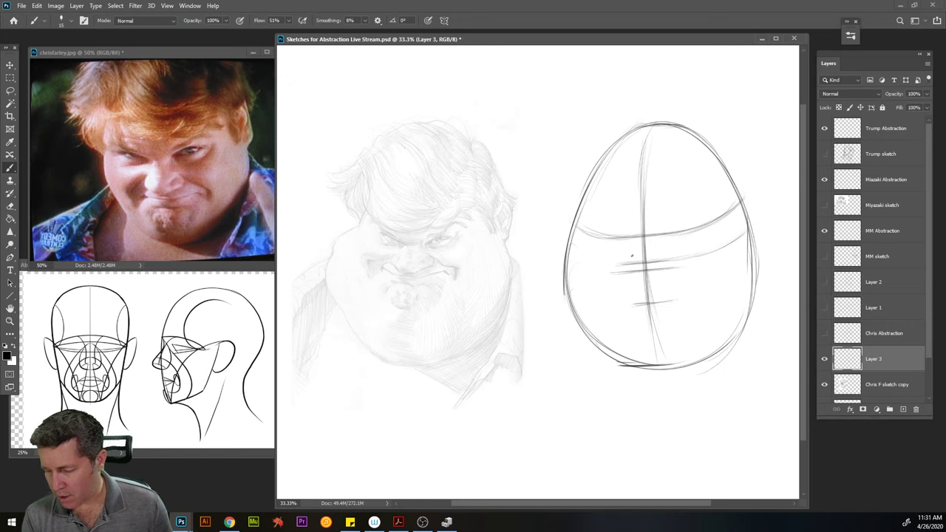
drag(608, 252, 591, 260)
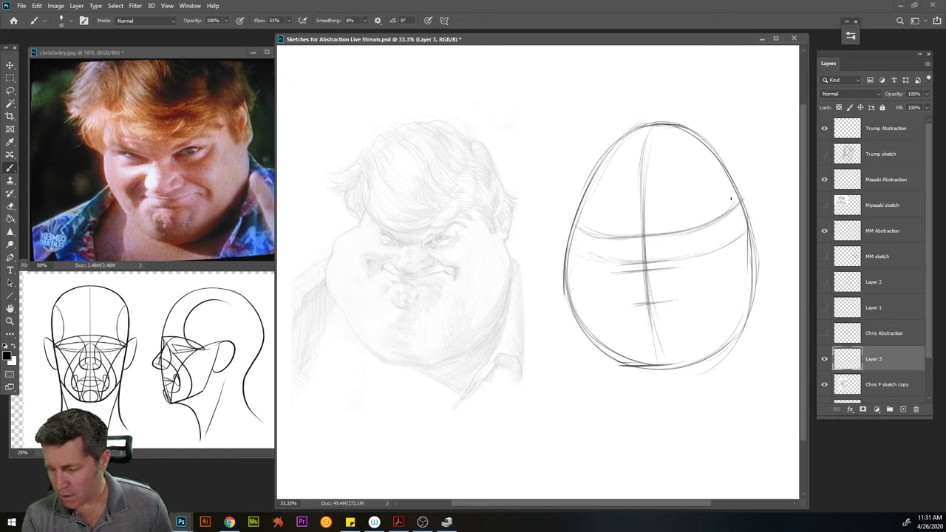
Add the ear at the right end of the eye line and brush both cheek lines from the eye line down to the chin mark
drag(747, 190, 754, 227)
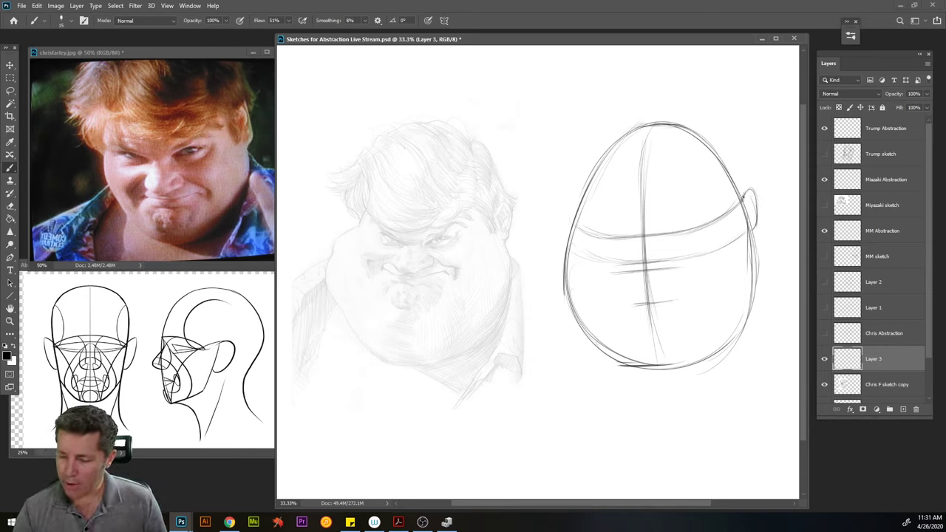
drag(682, 255, 672, 280)
mouse_move(699, 238)
mouse_down()
mouse_move(669, 300)
mouse_move(747, 192)
mouse_move(670, 303)
mouse_up()
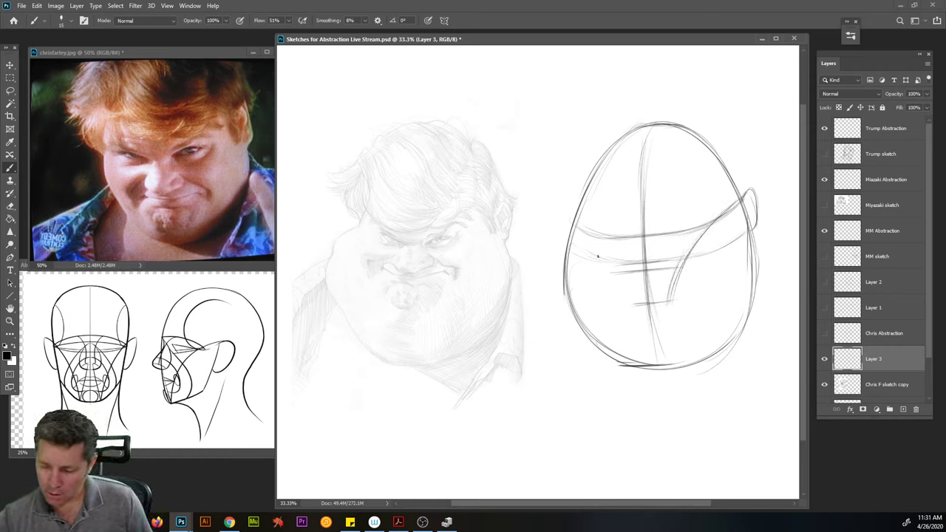
drag(584, 235, 633, 297)
drag(610, 257, 634, 300)
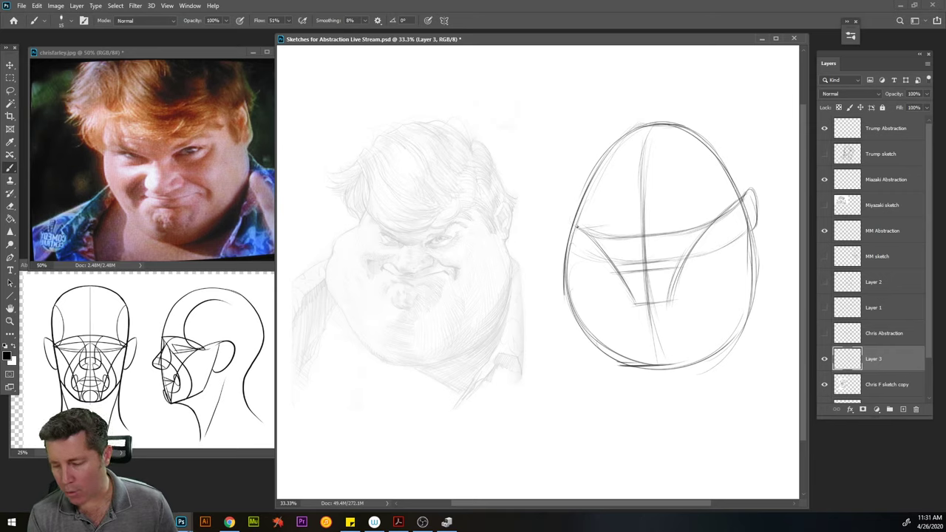
Brush and darken a shallow brow arc above the eye line, from the left temple to the top of the right cheek line
drag(607, 222, 715, 217)
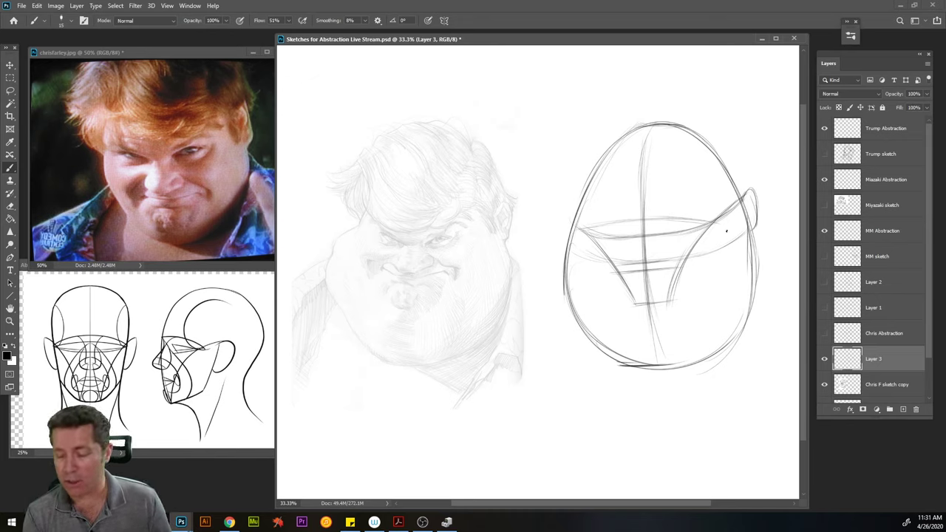
drag(588, 229, 711, 217)
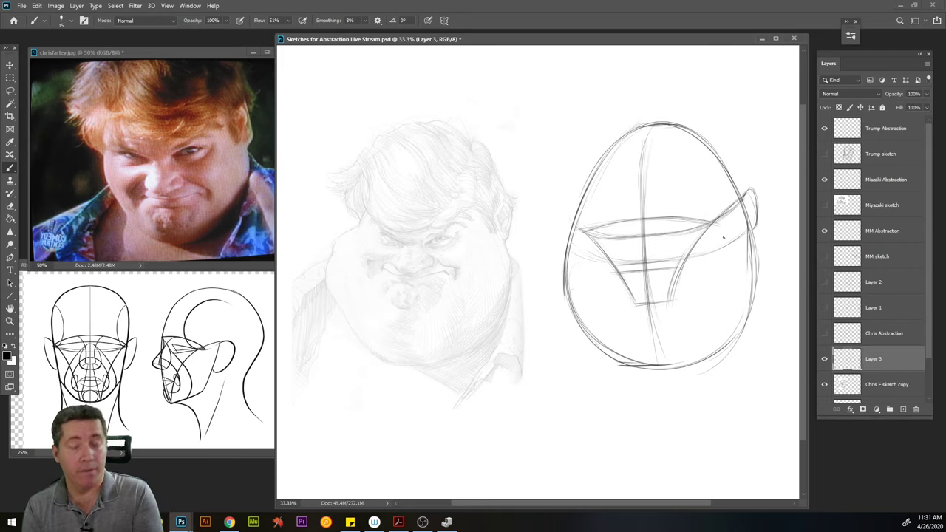
drag(668, 221, 711, 217)
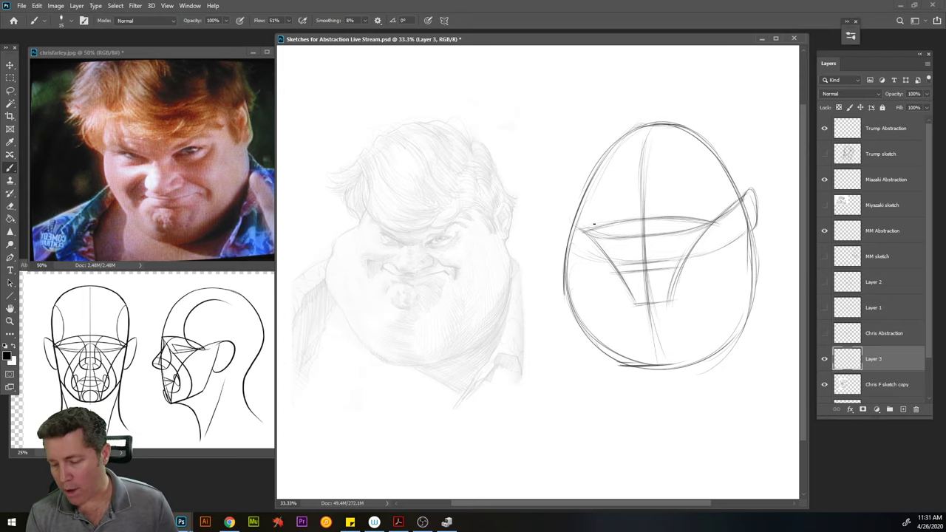
drag(587, 232, 618, 223)
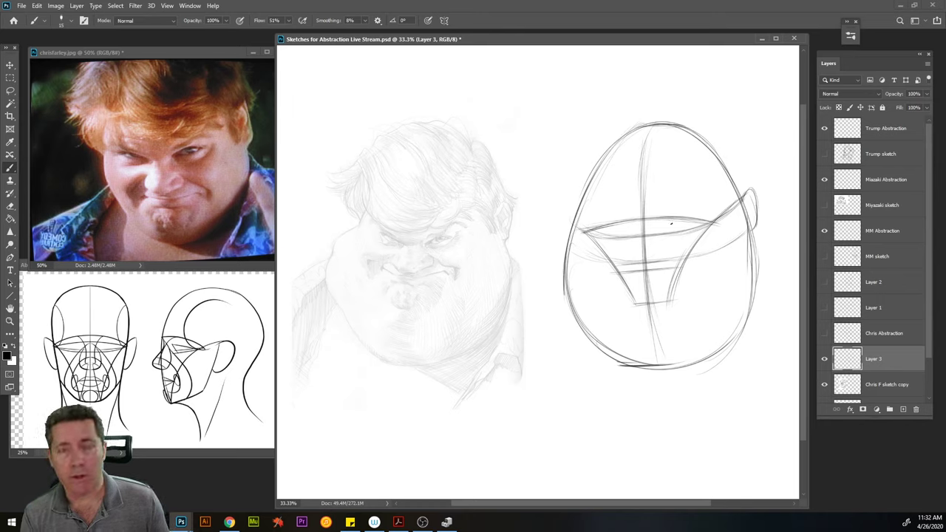
Brush curved temple lines on both sides of the forehead, from the brow arc's ends up to the head outline
drag(711, 213, 695, 144)
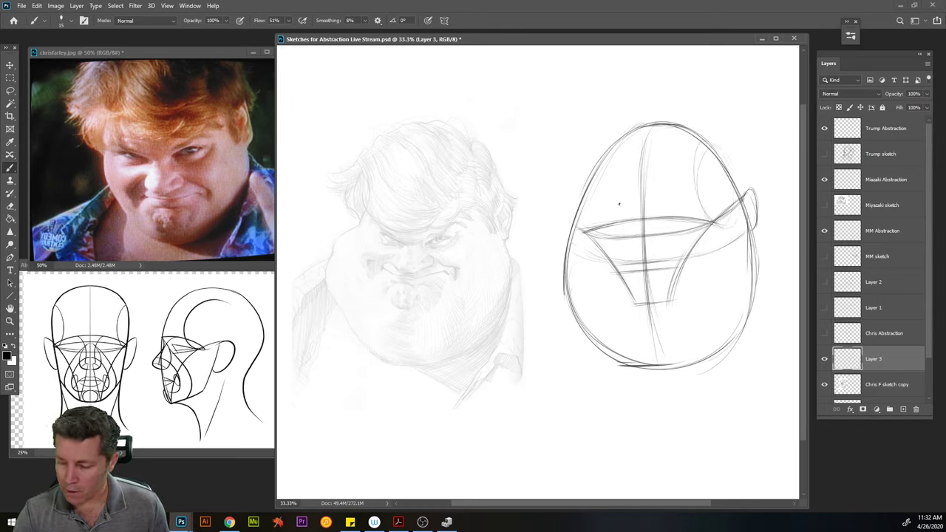
drag(590, 214, 598, 177)
drag(581, 237, 598, 181)
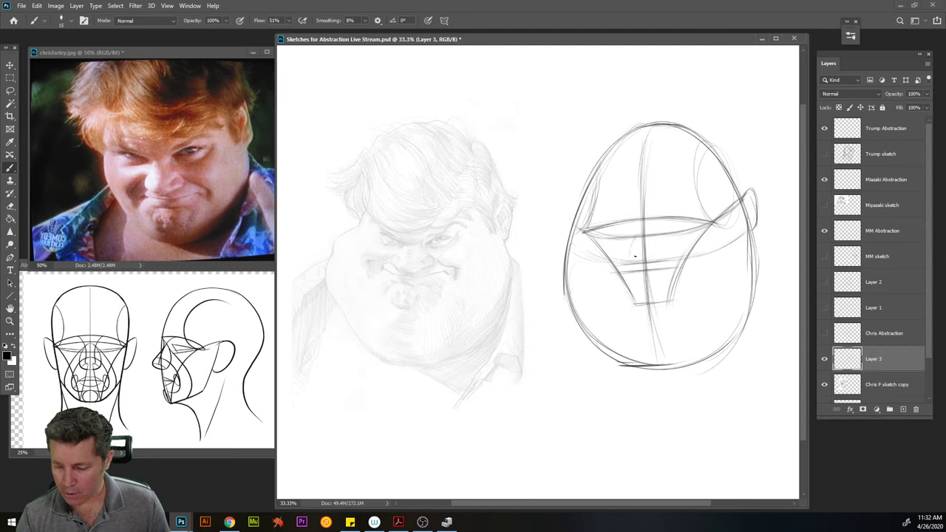
Brush a rounded nose outline over the centre line, from the eye line down to the nose-base line
mouse_move(633, 248)
mouse_down()
mouse_move(632, 260)
mouse_move(661, 239)
mouse_up()
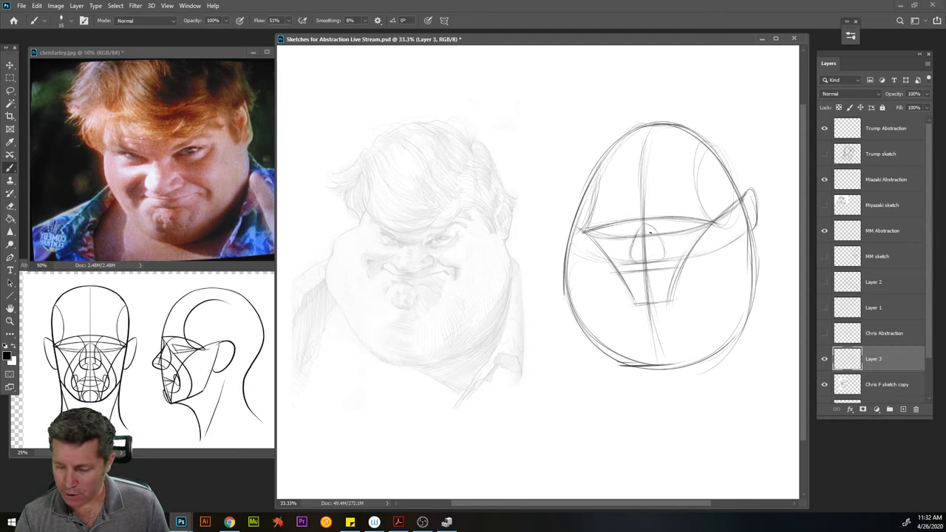
mouse_move(648, 262)
mouse_down()
mouse_move(662, 255)
mouse_move(631, 262)
mouse_move(648, 259)
mouse_up()
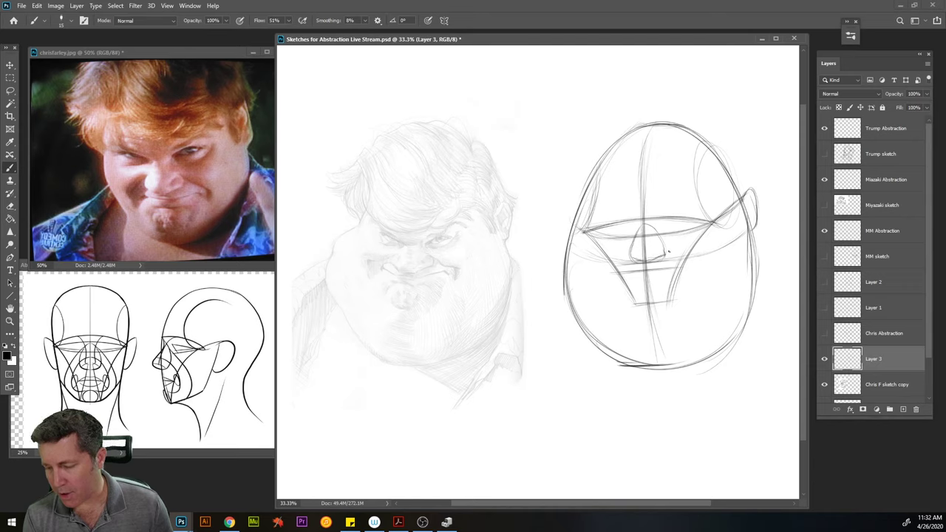
Brush a wide ellipse across the lower face around the mouth and cheeks, spanning nearly the full width of the head outline
mouse_move(663, 235)
mouse_down()
mouse_move(732, 262)
mouse_move(740, 306)
mouse_move(713, 325)
mouse_up()
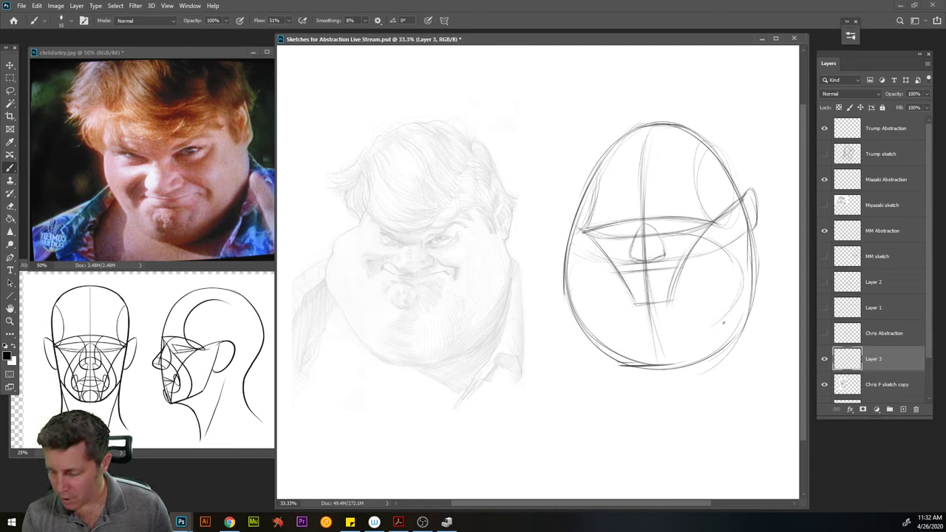
mouse_move(736, 266)
mouse_down()
mouse_move(705, 238)
mouse_move(697, 309)
mouse_move(628, 313)
mouse_up()
drag(714, 297, 609, 310)
mouse_move(603, 246)
mouse_down()
mouse_move(619, 309)
mouse_move(570, 290)
mouse_up()
mouse_move(574, 254)
mouse_down()
mouse_move(610, 312)
mouse_move(588, 303)
mouse_up()
drag(599, 248, 574, 281)
drag(714, 237, 702, 243)
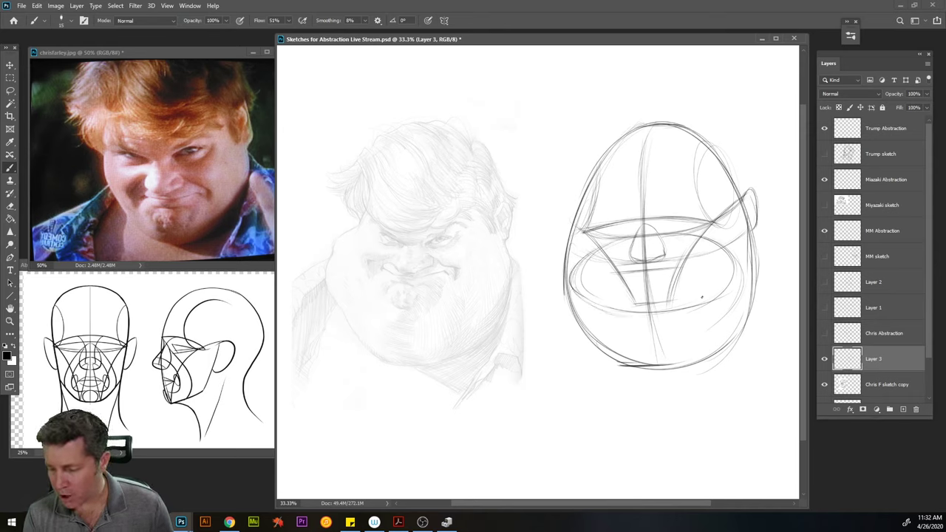
drag(612, 240, 597, 256)
mouse_move(572, 287)
mouse_down()
mouse_move(706, 304)
mouse_move(628, 314)
mouse_up()
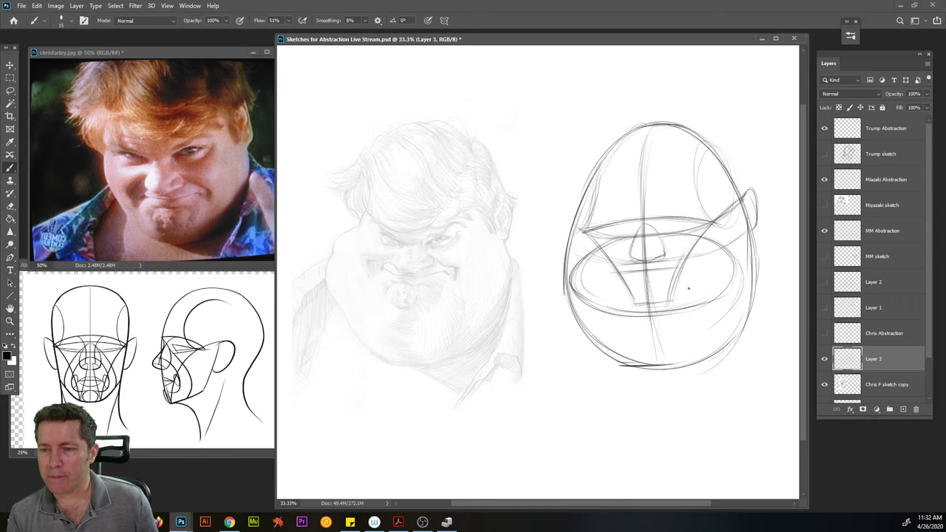
scroll(688, 288, down, 2)
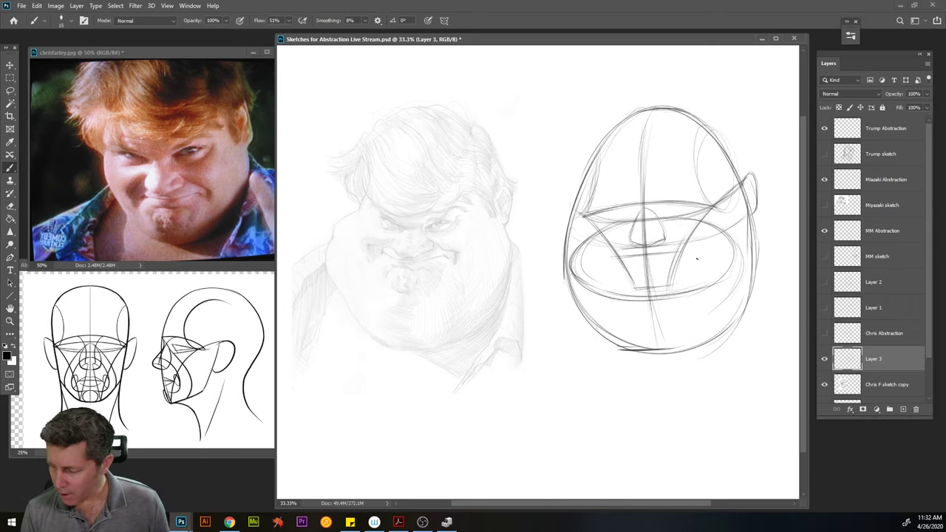
click(824, 358)
click(824, 384)
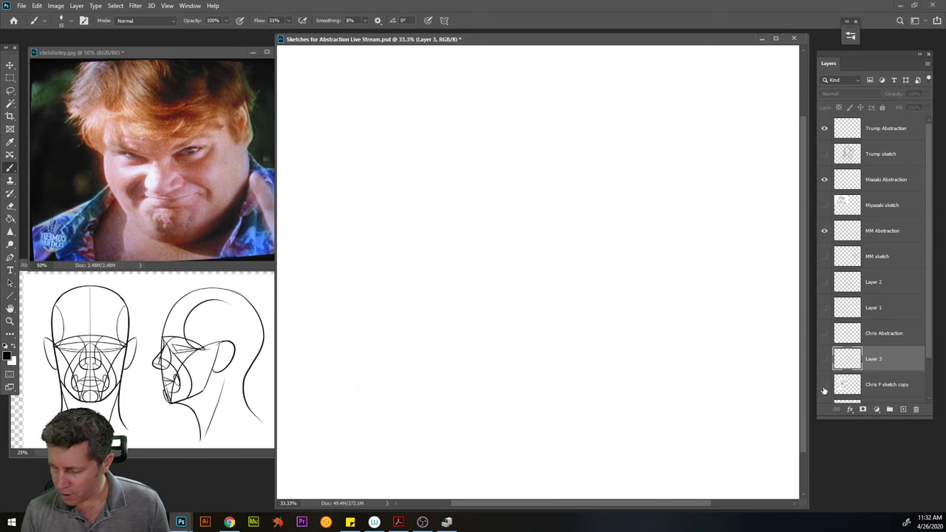
Show the Chris F sketch and Chris Abstraction layers, and move Chris Abstraction directly above Chris F sketch
drag(927, 337, 928, 367)
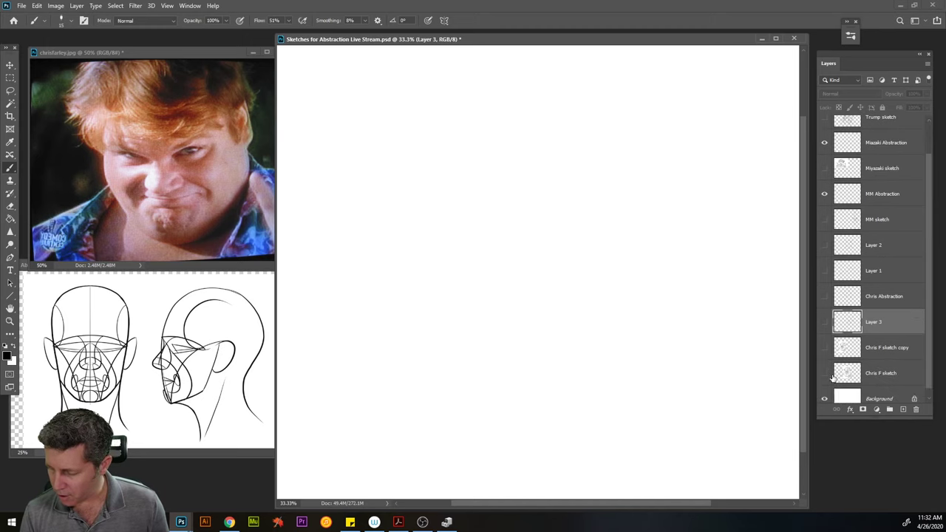
click(825, 373)
click(824, 297)
drag(877, 295, 888, 358)
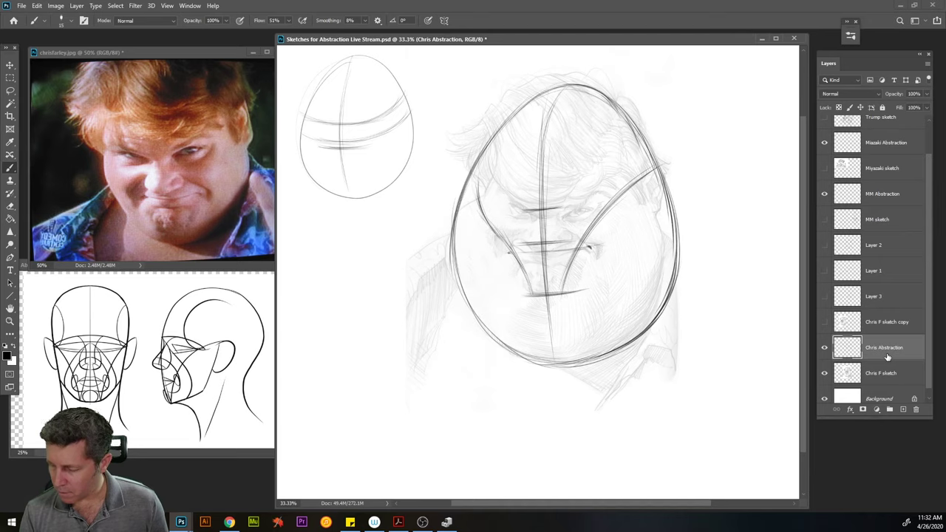
drag(878, 419, 877, 451)
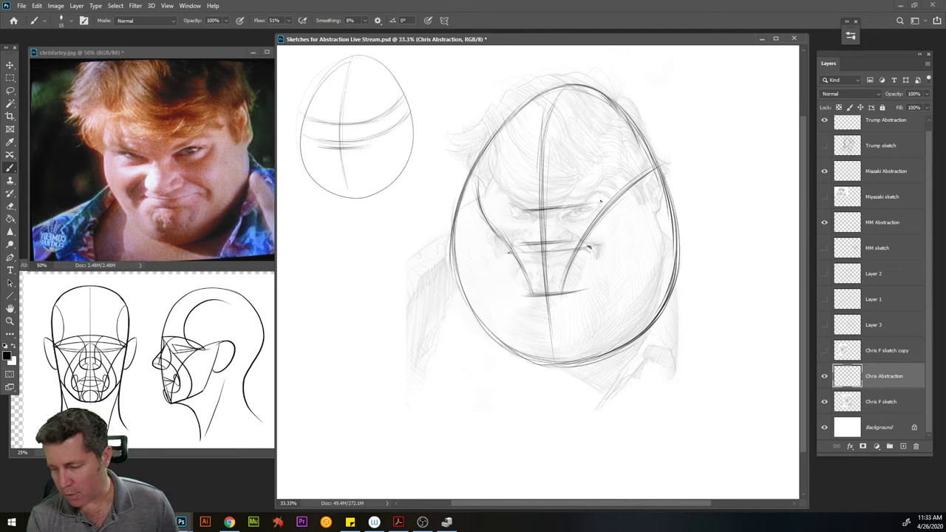
Extend the eye and nose-base lines into upward-curving arcs across the head and close their right ends with an ear
mouse_move(572, 207)
mouse_down()
mouse_move(603, 204)
mouse_move(656, 170)
mouse_up()
mouse_move(589, 204)
mouse_down()
mouse_move(511, 209)
mouse_move(477, 194)
mouse_move(507, 210)
mouse_up()
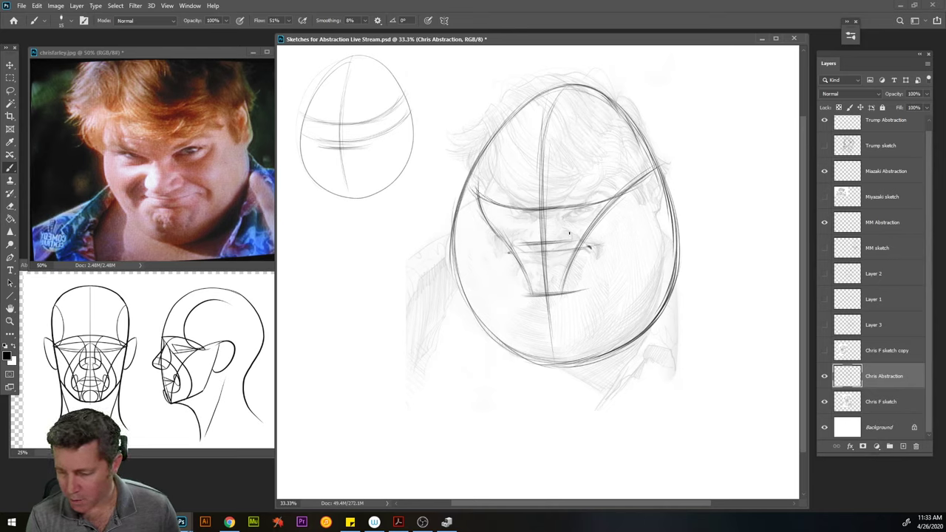
drag(574, 240, 650, 210)
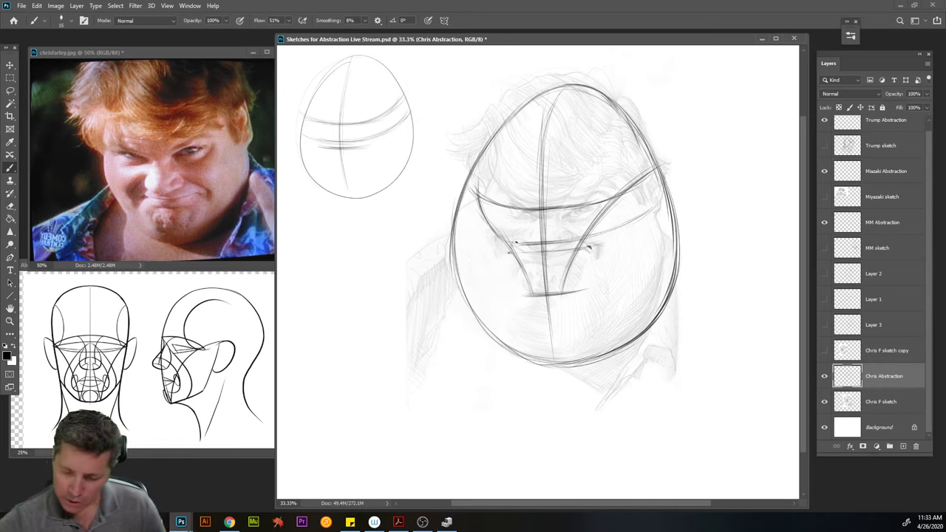
drag(495, 235, 468, 215)
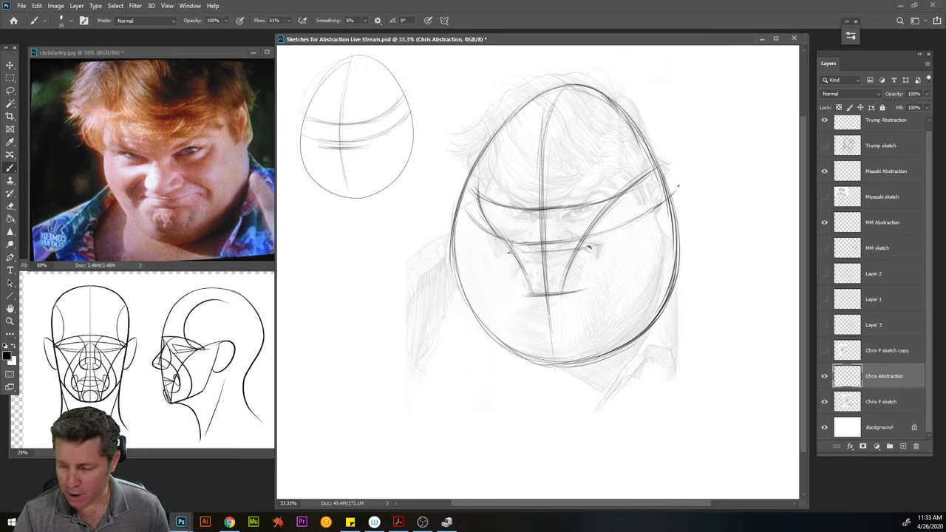
mouse_move(674, 159)
mouse_down()
mouse_move(678, 176)
mouse_move(668, 151)
mouse_move(677, 188)
mouse_up()
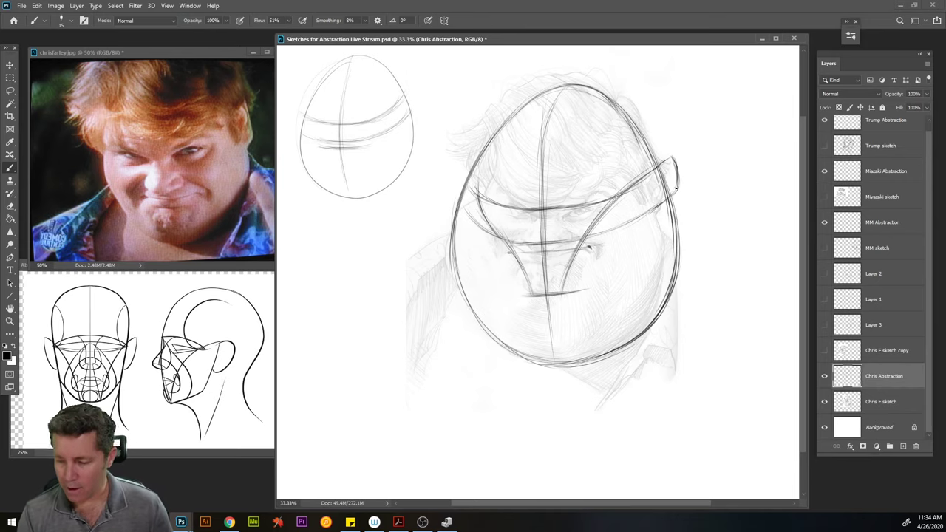
drag(669, 164, 669, 188)
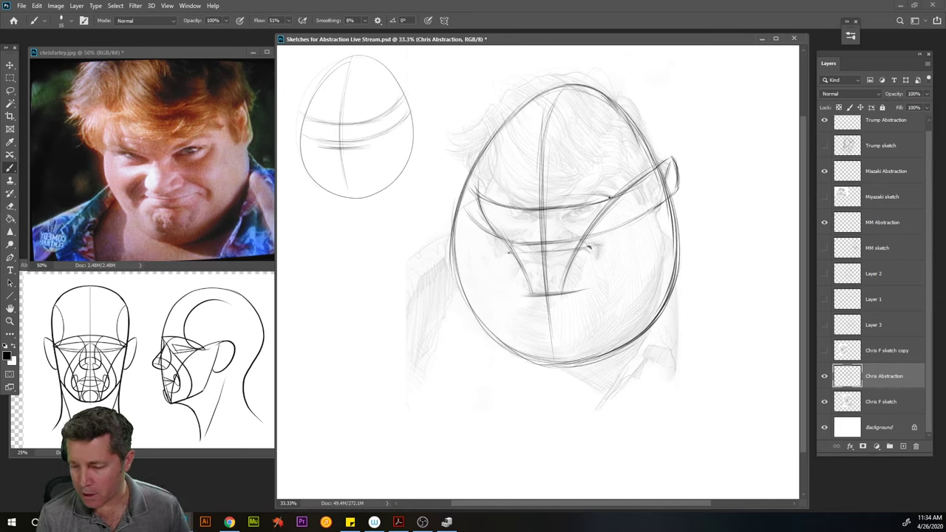
Brush and darken a nearly flat brow arc above the eye line, from the left cheek line to the right cheek line
mouse_move(522, 198)
mouse_down()
mouse_move(613, 195)
mouse_move(488, 201)
mouse_move(542, 196)
mouse_move(513, 200)
mouse_up()
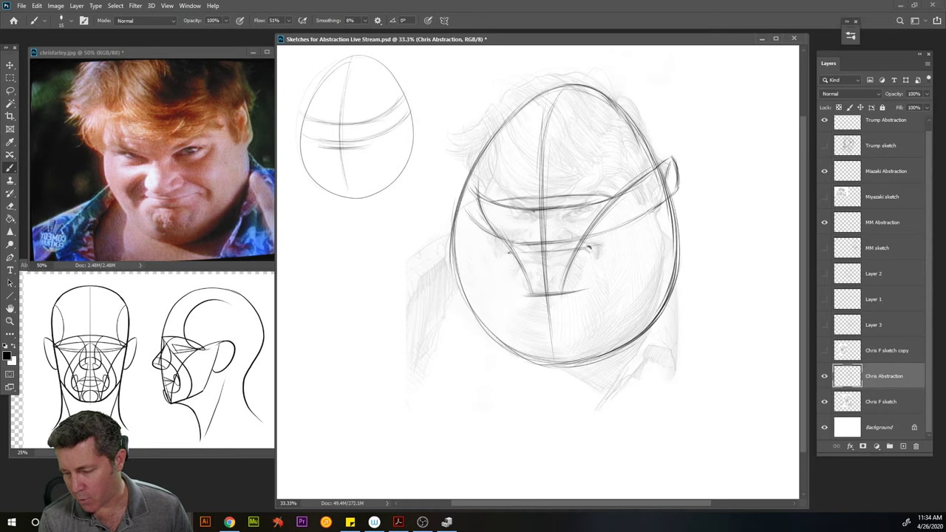
mouse_move(506, 208)
mouse_down()
mouse_move(532, 207)
mouse_move(475, 198)
mouse_move(488, 201)
mouse_up()
drag(514, 210, 501, 208)
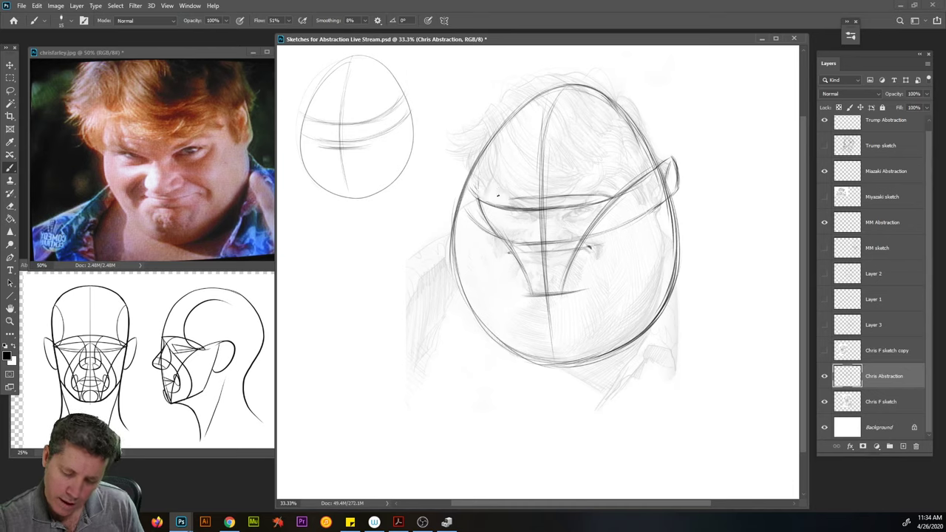
drag(488, 201, 562, 195)
drag(494, 201, 591, 196)
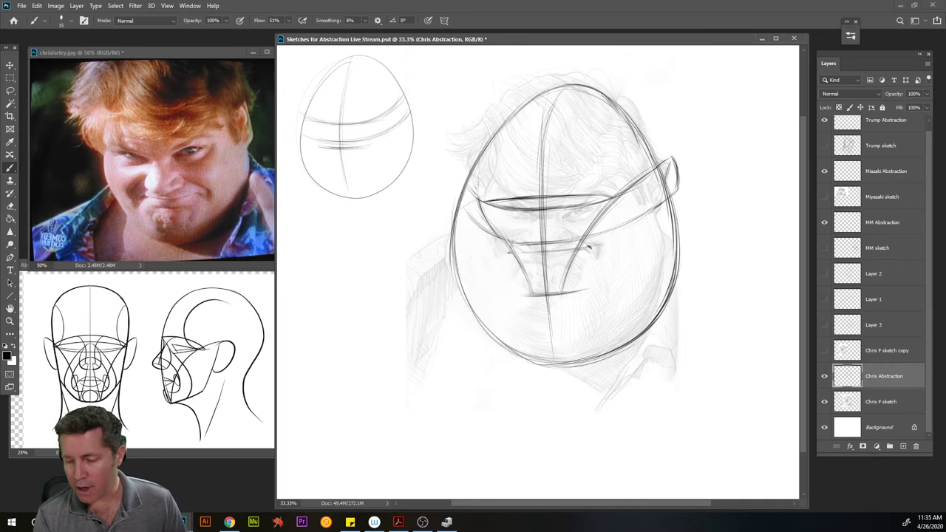
mouse_move(485, 201)
mouse_down()
mouse_move(600, 189)
mouse_move(590, 177)
mouse_up()
key(ctrl+z)
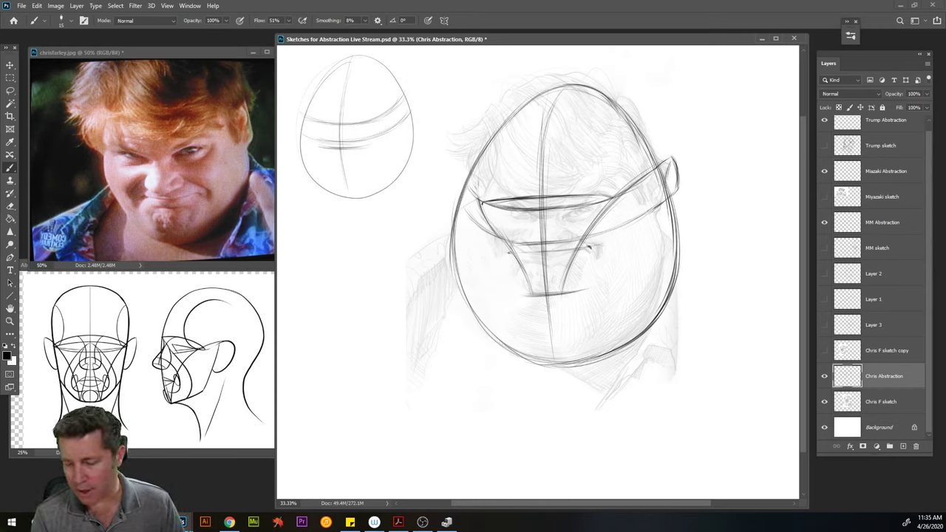
drag(509, 196, 559, 195)
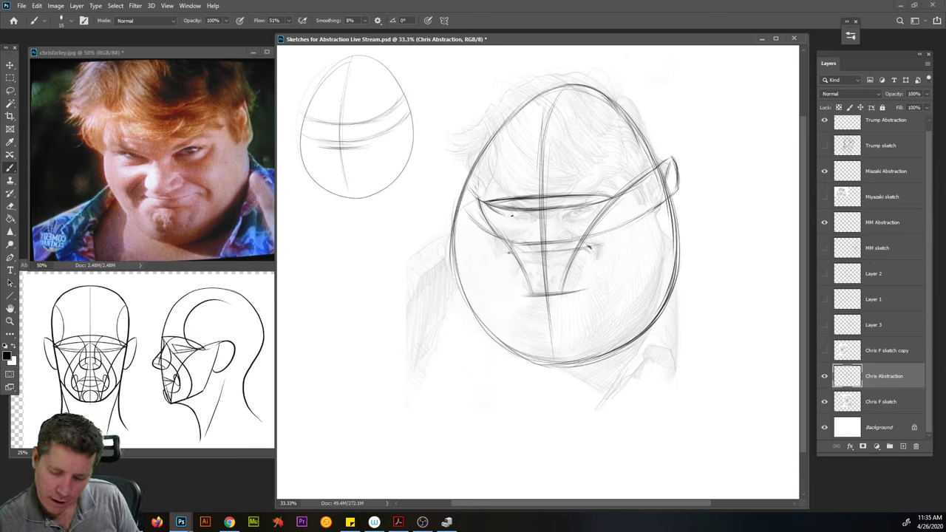
Brush a shallow arc just below the eye line and draw both narrow almond-shaped eyes under the brow
mouse_move(520, 215)
mouse_down()
mouse_move(496, 213)
mouse_move(576, 215)
mouse_move(562, 215)
mouse_move(610, 200)
mouse_move(526, 218)
mouse_up()
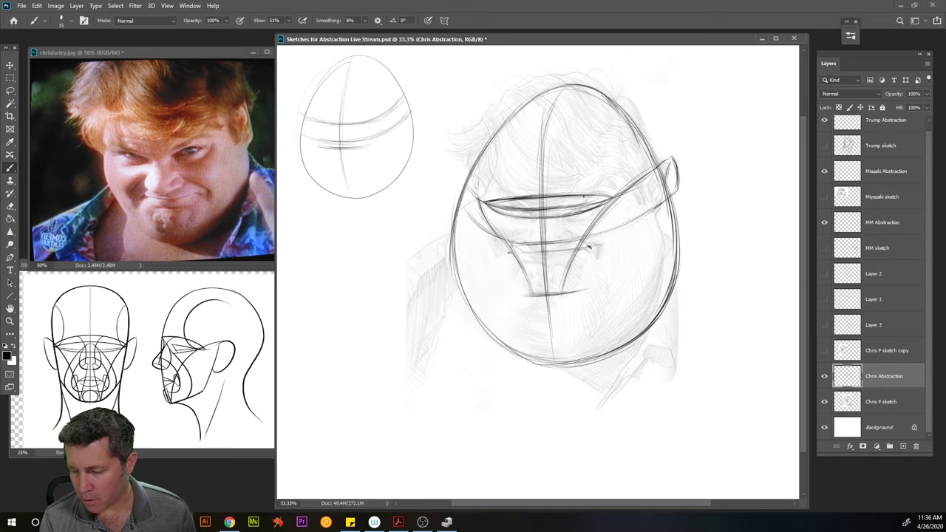
drag(548, 195, 589, 197)
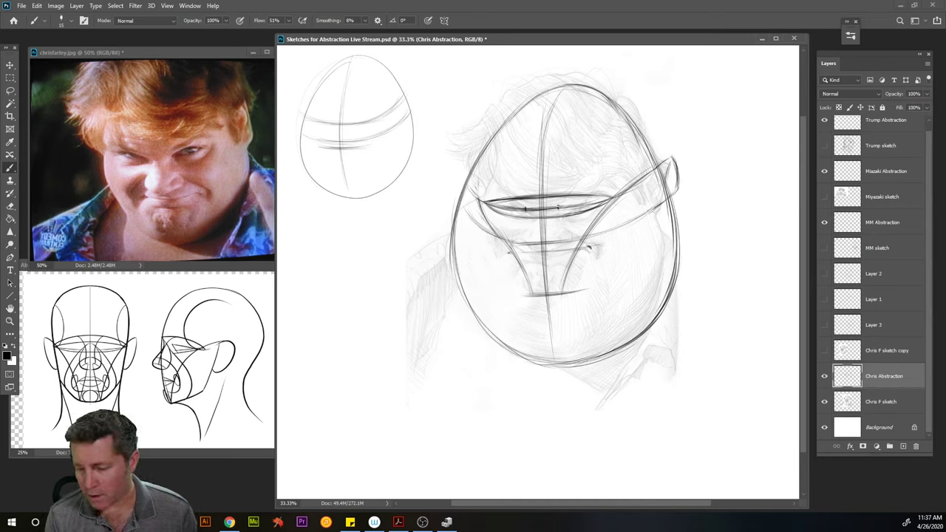
drag(558, 206, 586, 196)
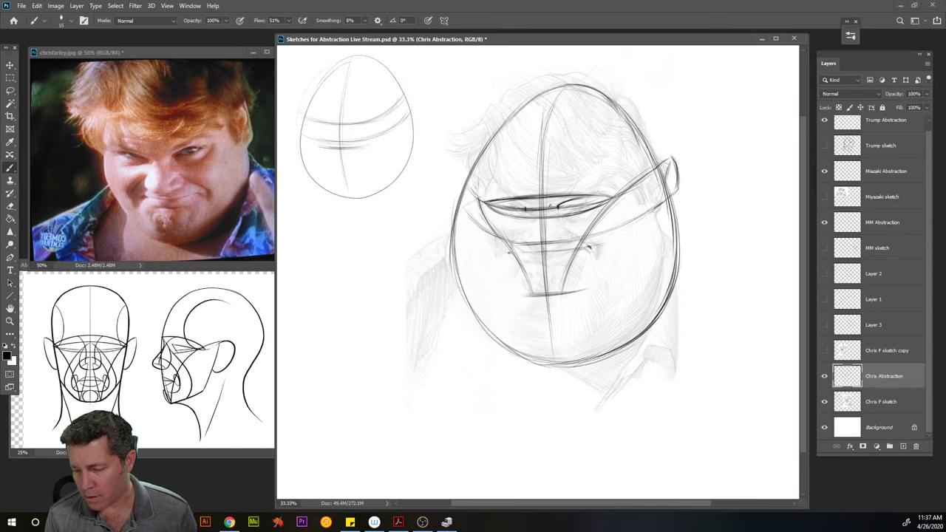
drag(513, 208, 524, 202)
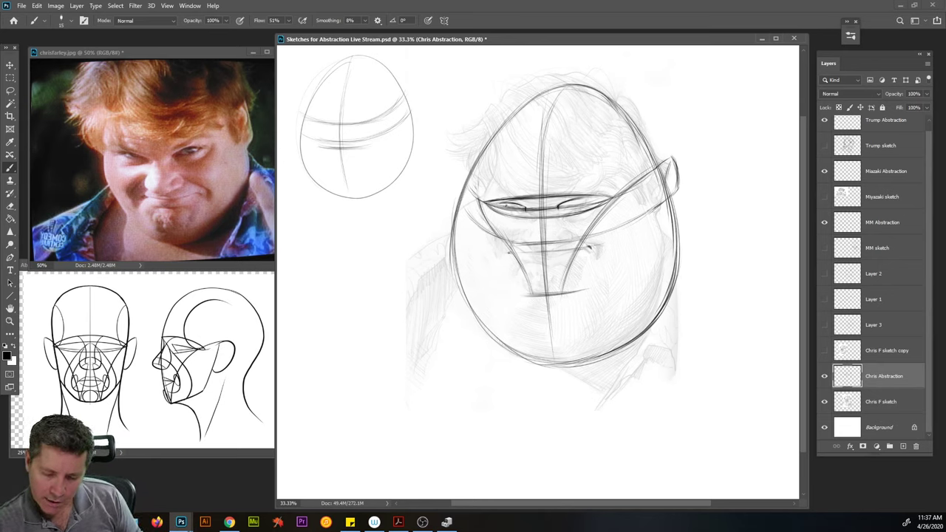
mouse_move(493, 206)
mouse_down()
mouse_move(594, 197)
mouse_move(570, 208)
mouse_up()
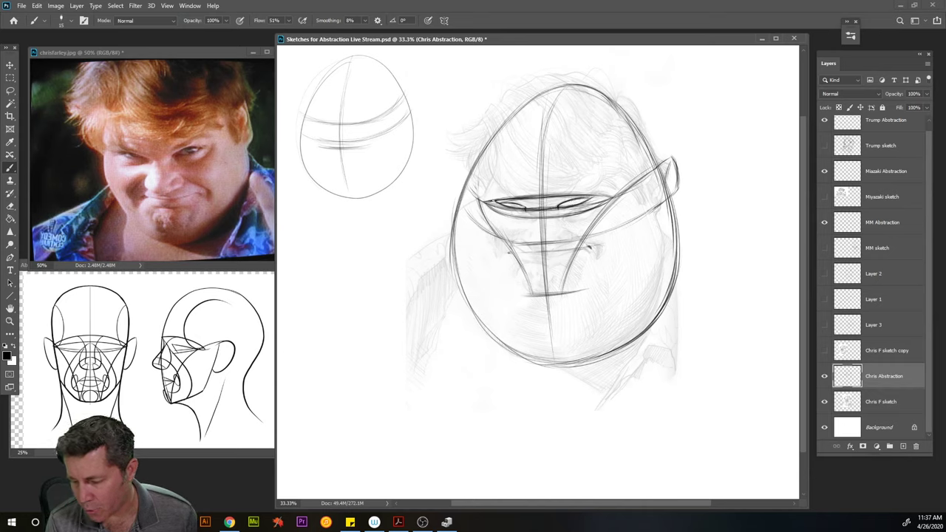
drag(536, 212, 551, 209)
drag(584, 203, 592, 197)
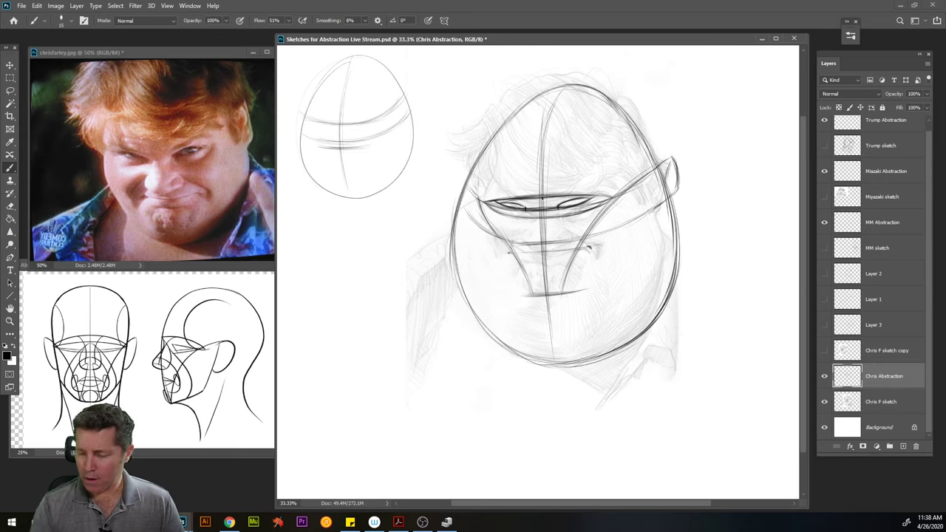
Compare the abstraction with the faded sketch by toggling the visibility of the Chris Abstraction layer
click(825, 376)
click(825, 376)
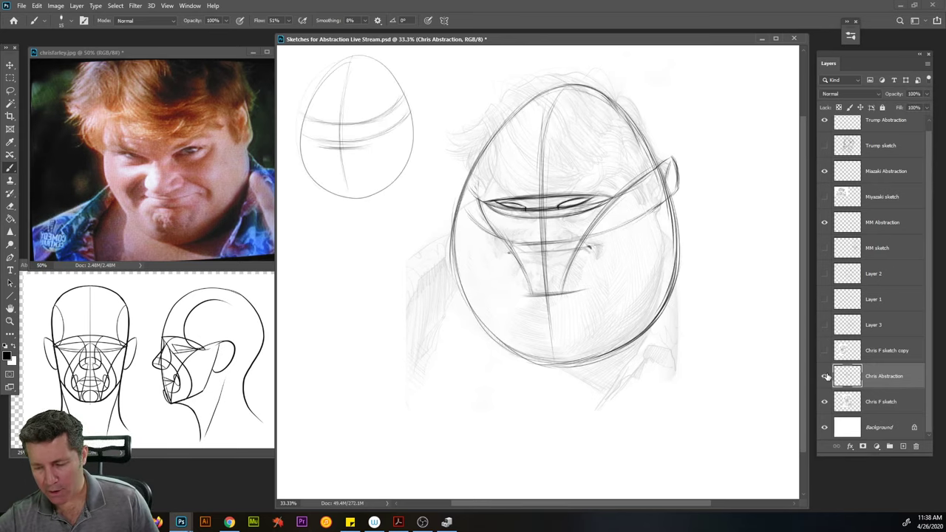
click(824, 376)
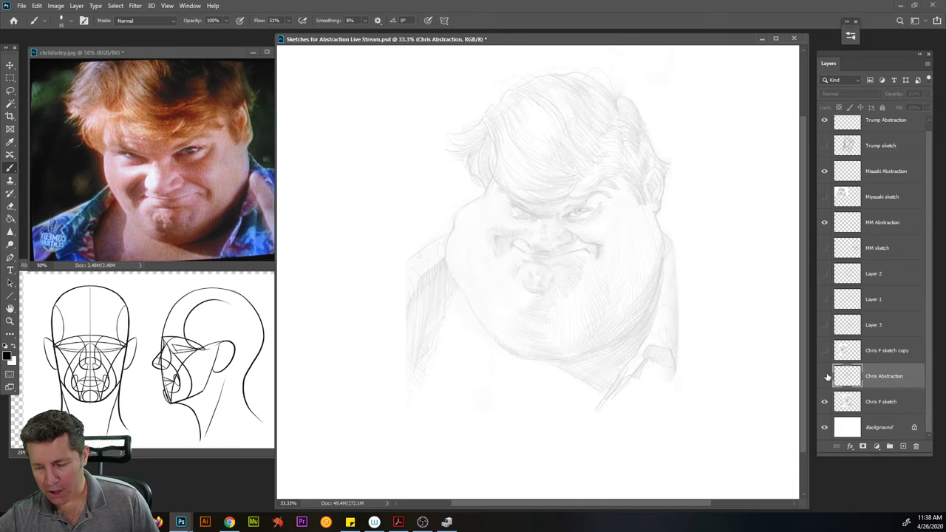
click(825, 376)
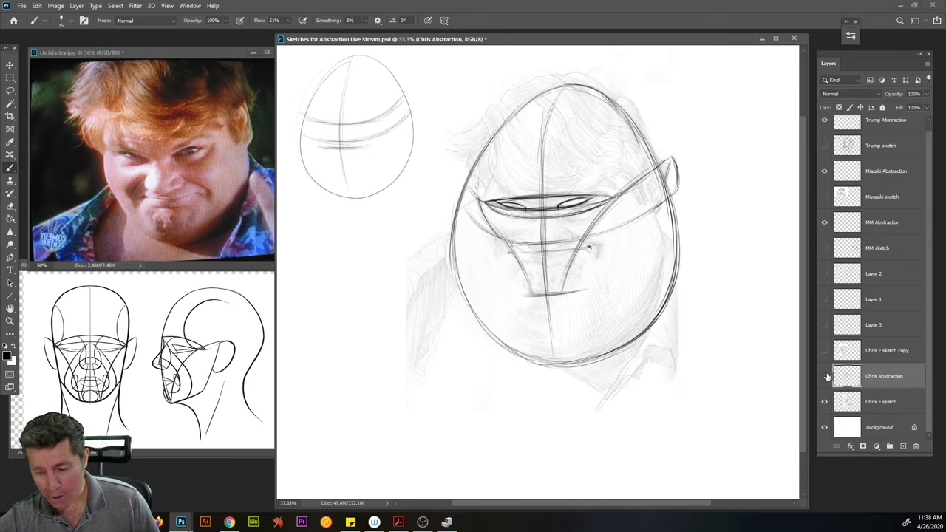
click(825, 376)
click(824, 376)
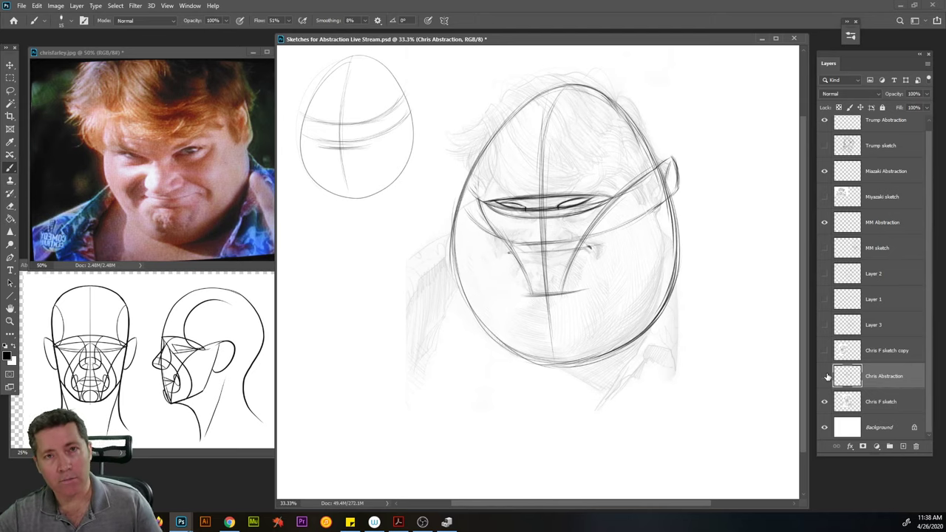
click(825, 376)
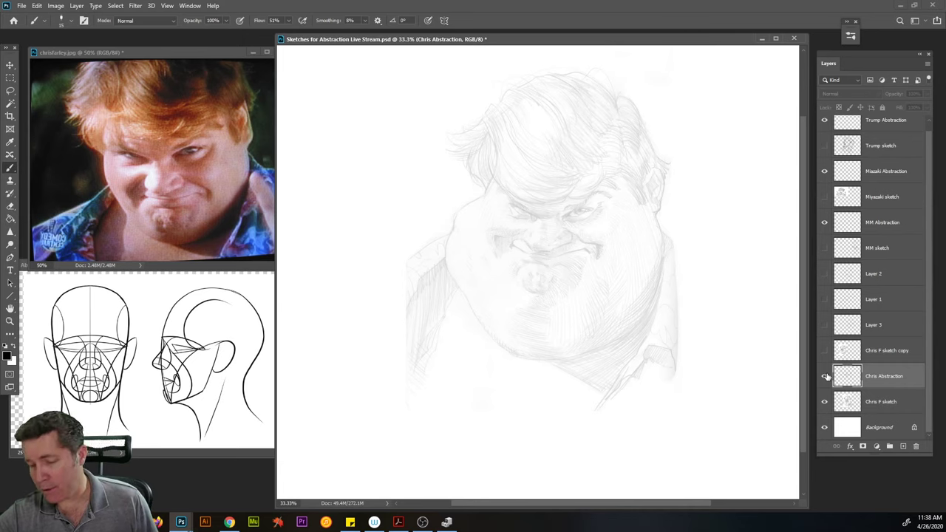
click(824, 377)
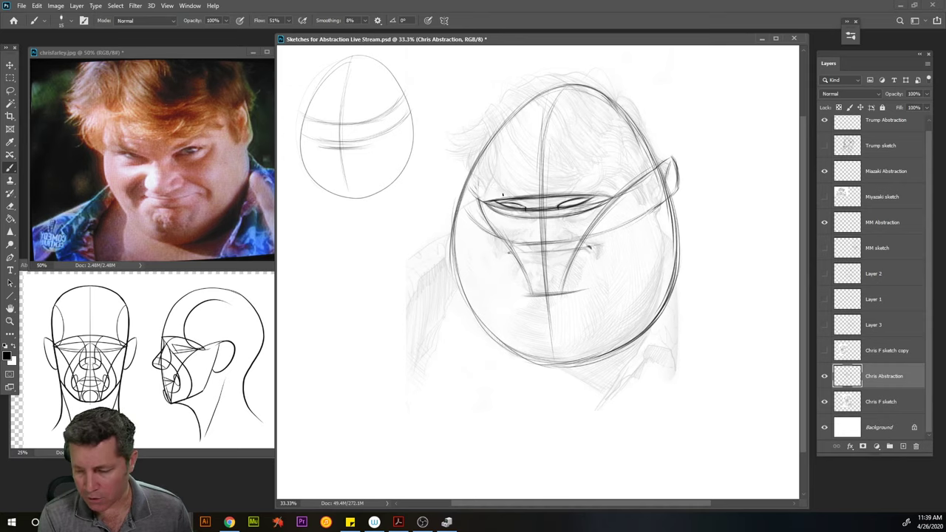
Brush and darken an eyebrow line along the brow arc, sweeping up steeply above the right eye
mouse_move(485, 197)
mouse_down()
mouse_move(516, 189)
mouse_move(570, 198)
mouse_move(551, 198)
mouse_move(564, 195)
mouse_up()
drag(563, 194, 594, 175)
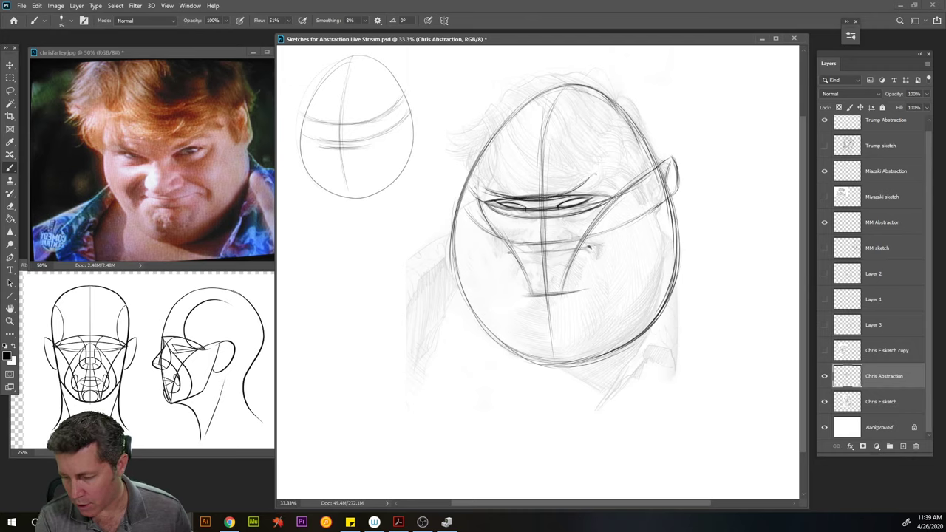
drag(504, 197, 567, 194)
mouse_move(563, 194)
mouse_down()
mouse_move(593, 184)
mouse_move(570, 193)
mouse_up()
drag(570, 193, 607, 173)
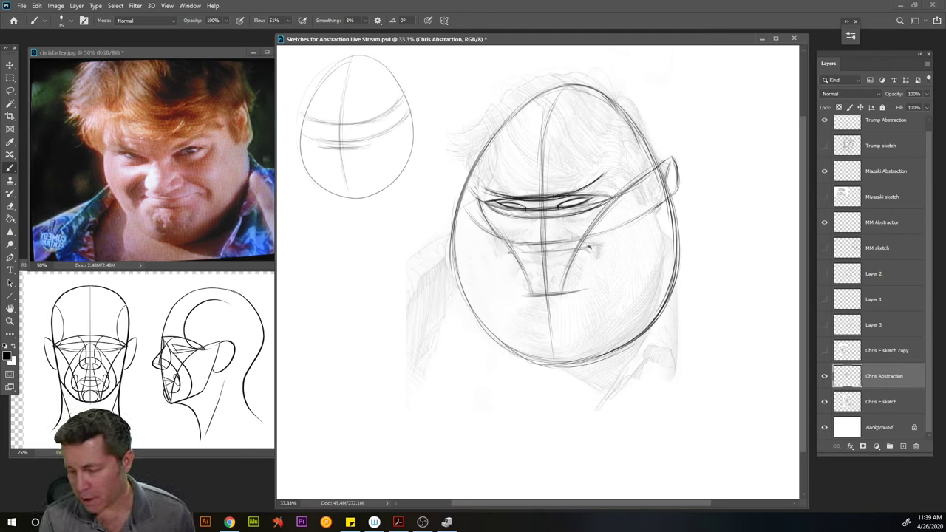
drag(573, 191, 608, 172)
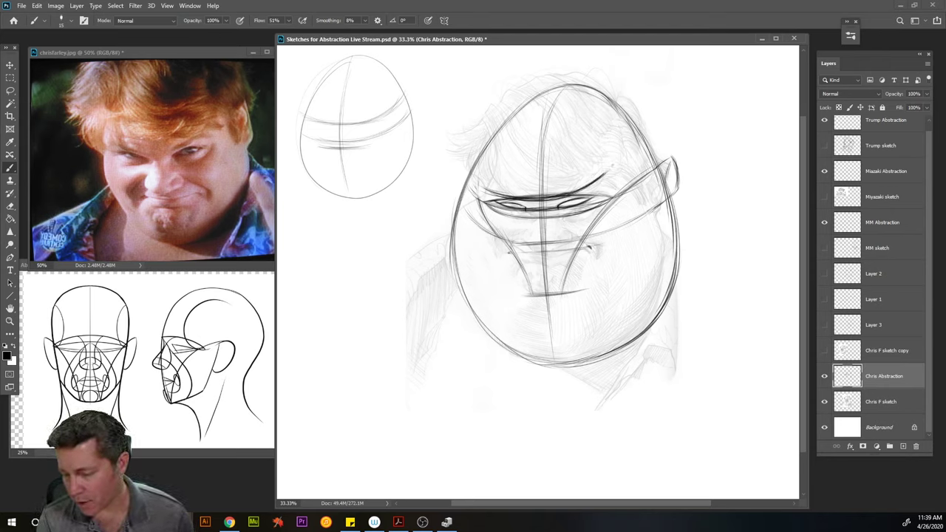
Brush a light arc bulging above the eyebrow line, from the left cheek line across to the right cheek line
drag(482, 196, 500, 192)
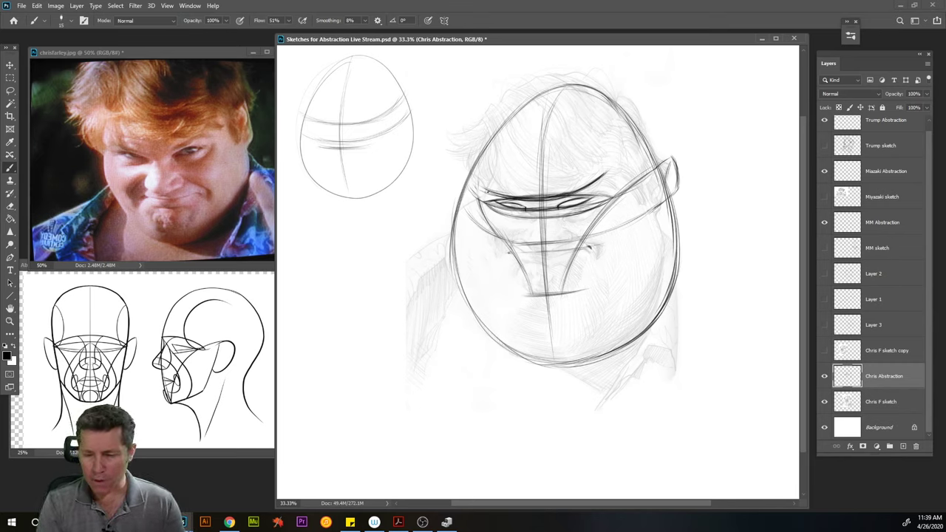
mouse_move(578, 188)
mouse_down()
mouse_move(607, 175)
mouse_move(592, 179)
mouse_up()
drag(488, 195, 597, 177)
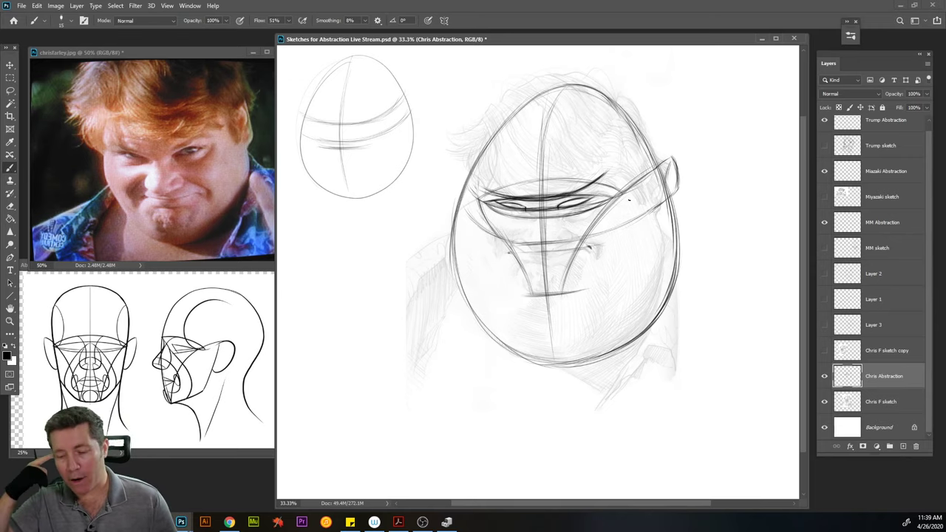
drag(599, 189, 621, 182)
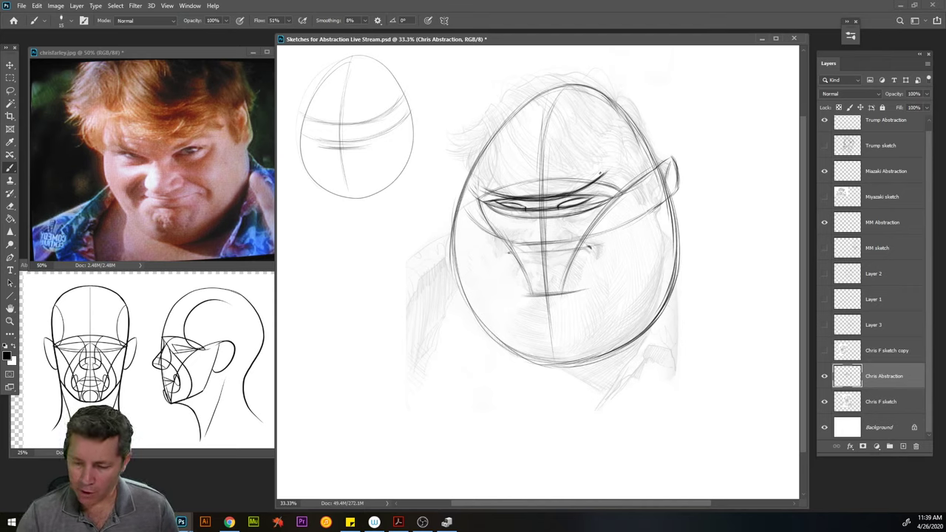
Mark the side plane of the cranium on the profile head diagram with overlapping circles, and undo the marks
click(214, 337)
mouse_move(185, 325)
mouse_down()
mouse_move(237, 294)
mouse_move(217, 358)
mouse_move(212, 300)
mouse_move(237, 351)
mouse_up()
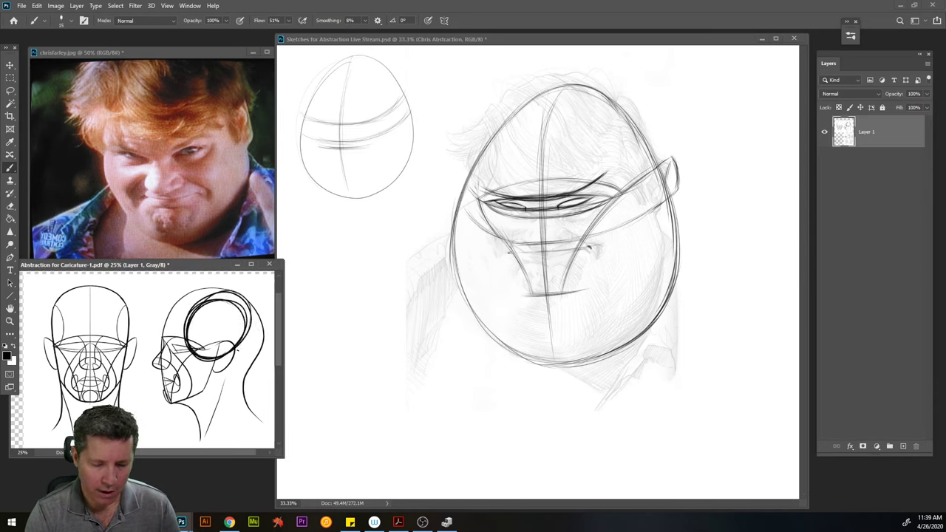
key(ctrl+z)
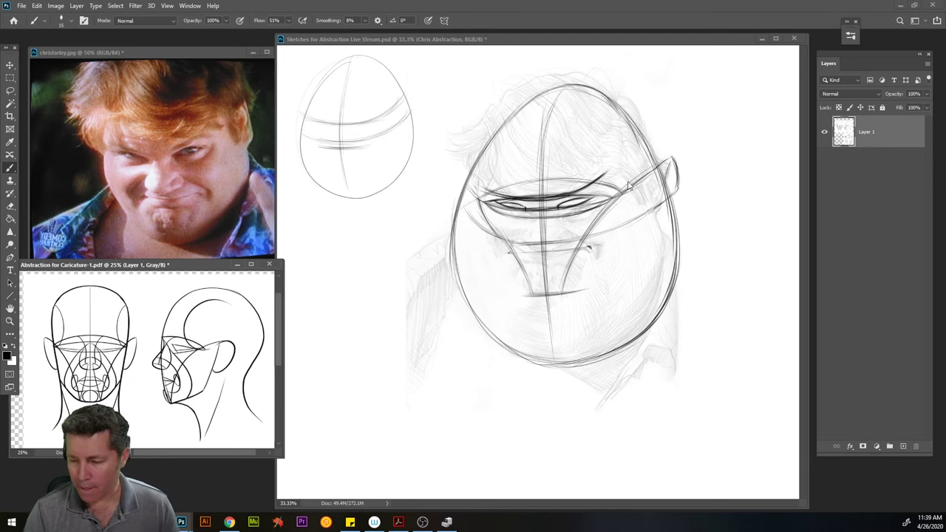
Brush curved temple lines on both sides of the forehead, running from the egg outline down to the outer ends of the brow
click(650, 170)
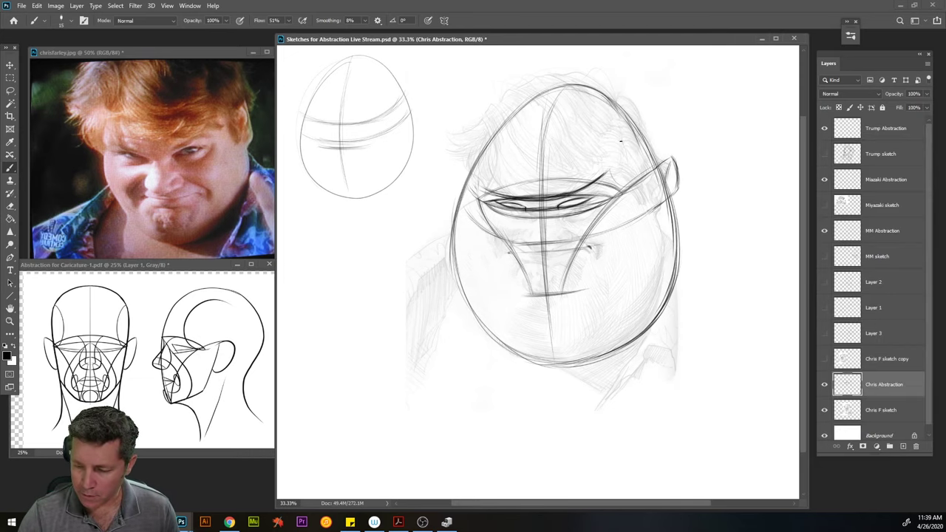
drag(609, 150, 611, 176)
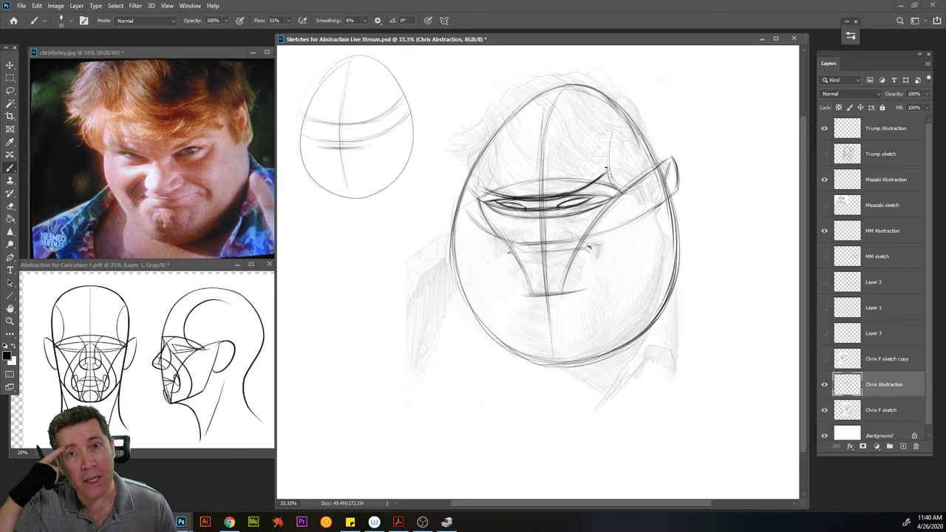
drag(618, 120, 608, 186)
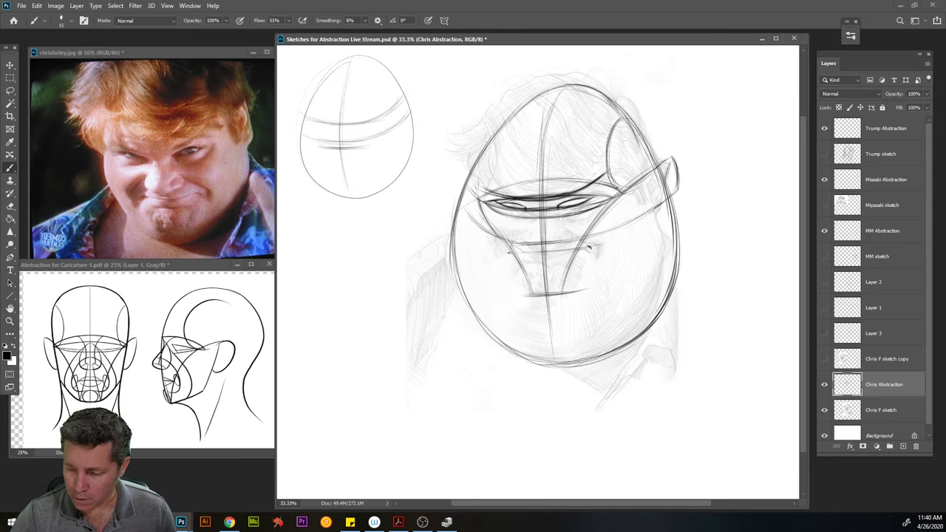
drag(488, 162, 486, 185)
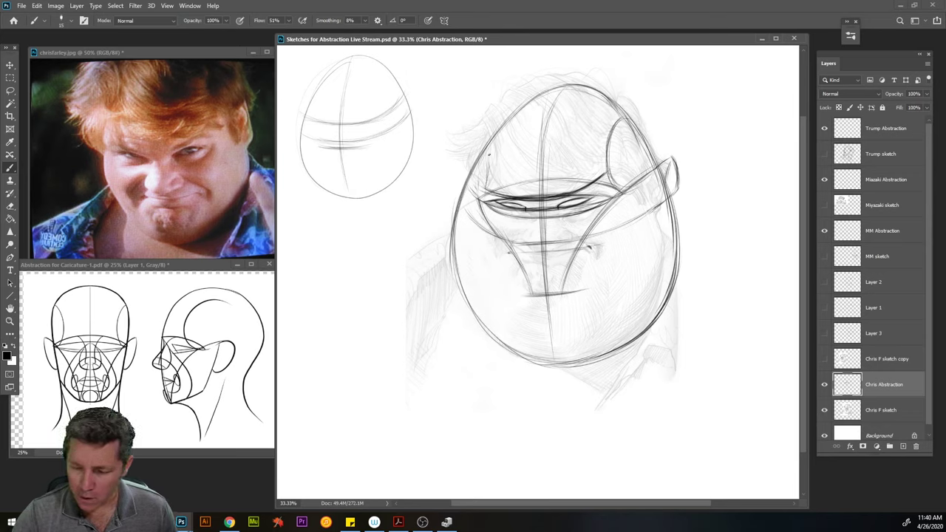
mouse_move(490, 143)
mouse_down()
mouse_move(481, 194)
mouse_move(491, 148)
mouse_move(479, 189)
mouse_move(493, 152)
mouse_move(477, 189)
mouse_up()
mouse_move(489, 170)
mouse_down()
mouse_move(477, 192)
mouse_move(467, 190)
mouse_up()
drag(493, 153, 490, 171)
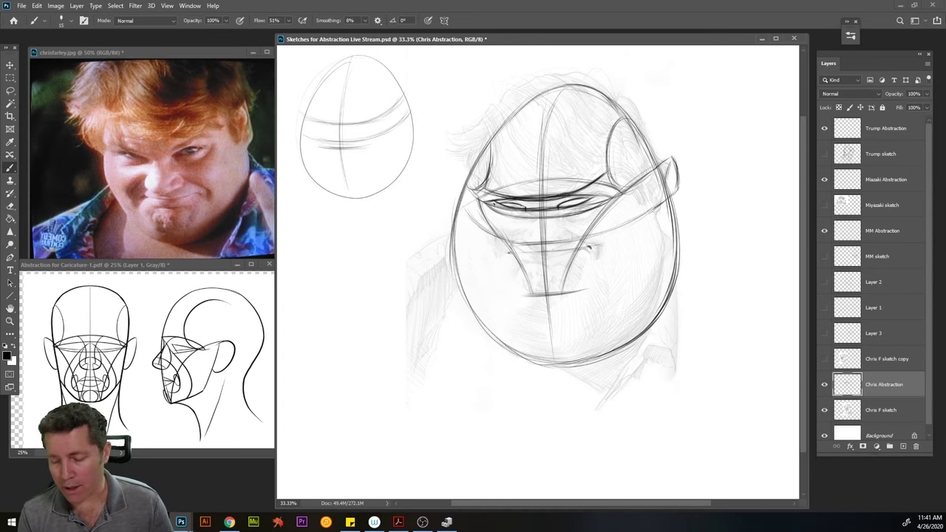
Refine the right eye's lines and brush the nose with its two sides, rounded tip and curved wings across the centre line
drag(574, 202, 600, 197)
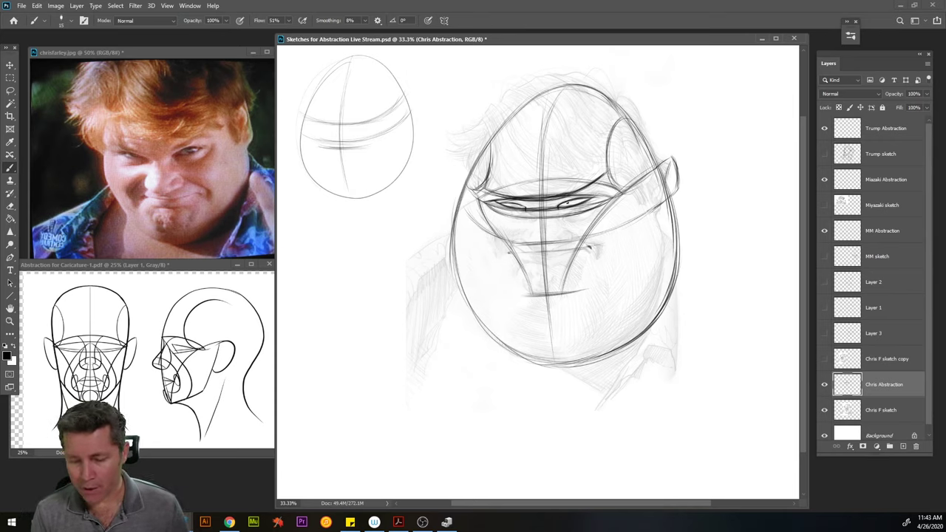
drag(558, 206, 580, 198)
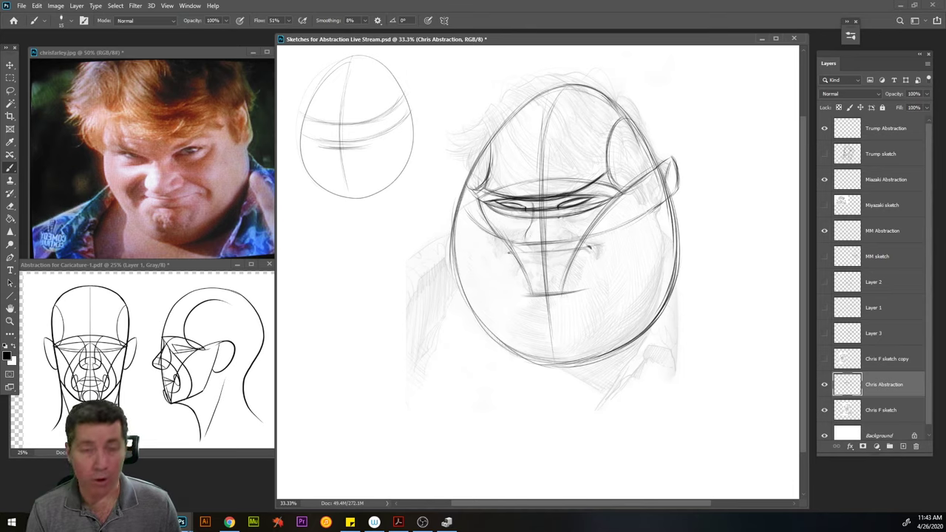
drag(526, 241, 556, 239)
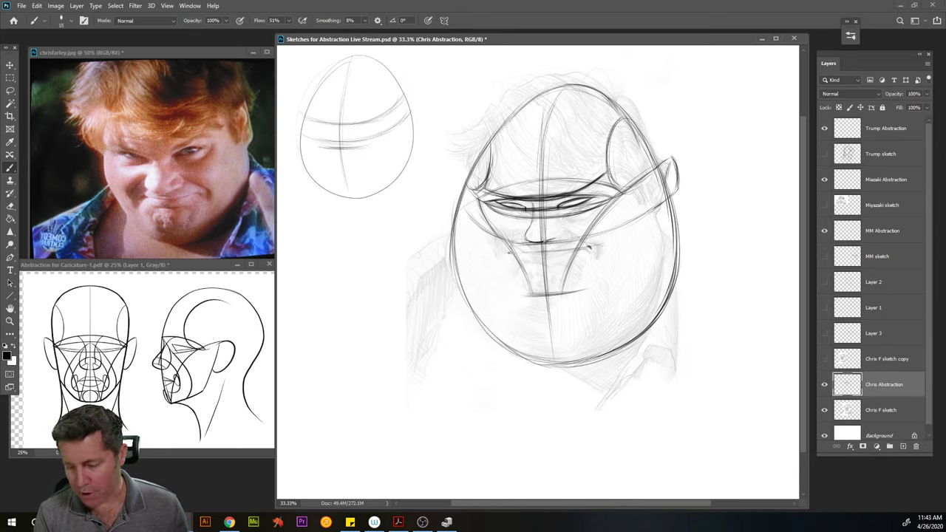
drag(531, 220, 526, 232)
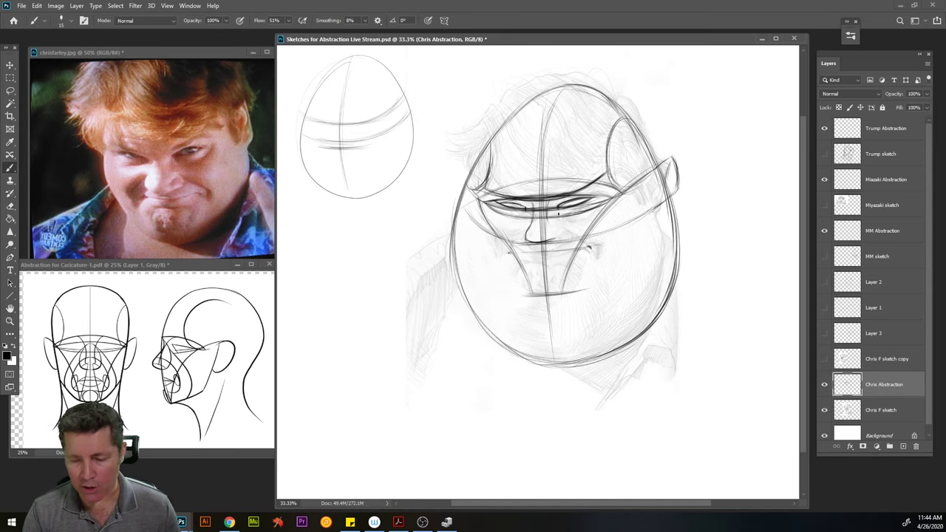
drag(548, 218, 555, 236)
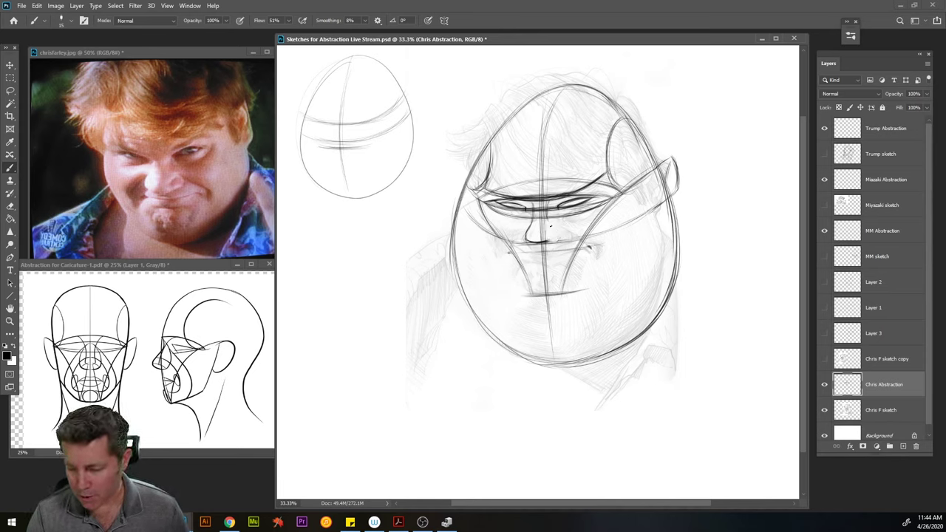
mouse_move(550, 222)
mouse_down()
mouse_move(548, 240)
mouse_move(529, 240)
mouse_up()
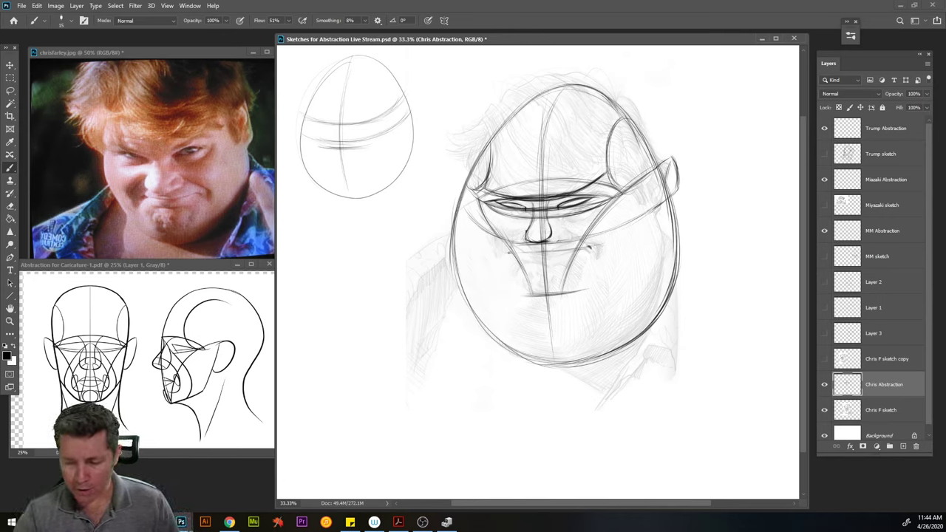
drag(521, 232, 547, 243)
drag(561, 232, 548, 241)
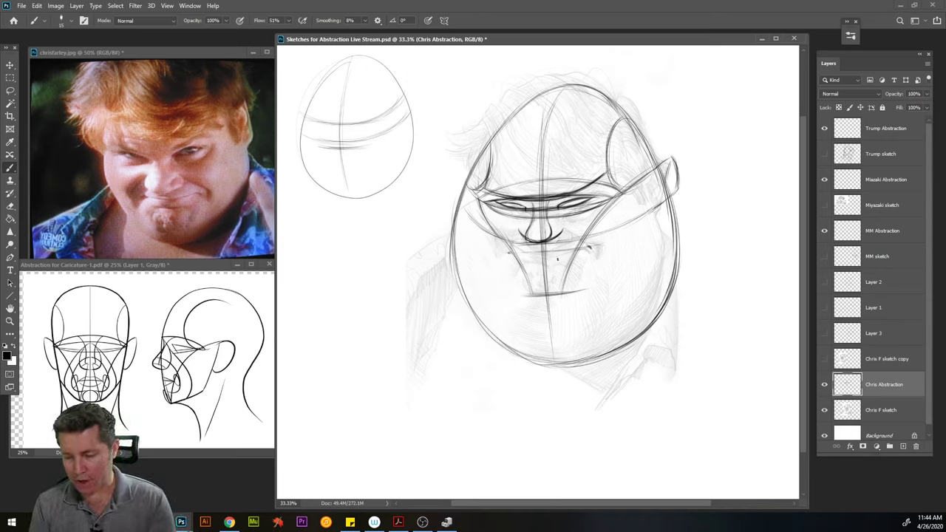
Close the nose into an almond shape with a round ball tip dipping below it, checking the abstraction against the faded sketch
click(825, 384)
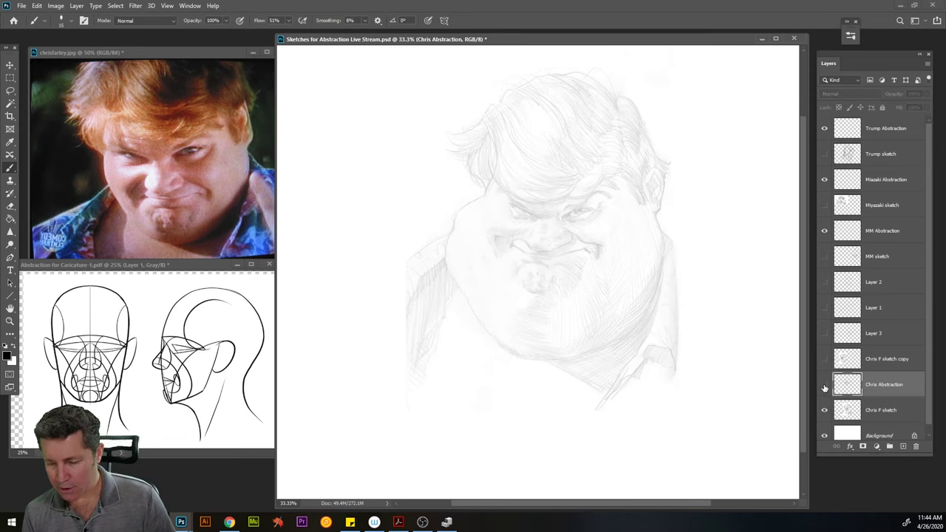
click(825, 385)
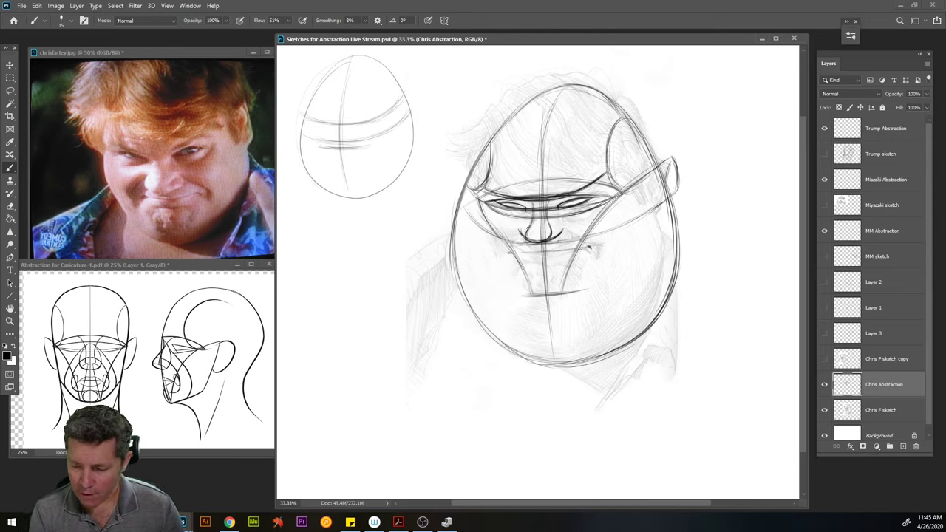
mouse_move(530, 222)
mouse_down()
mouse_move(522, 230)
mouse_move(542, 221)
mouse_move(563, 228)
mouse_move(546, 222)
mouse_up()
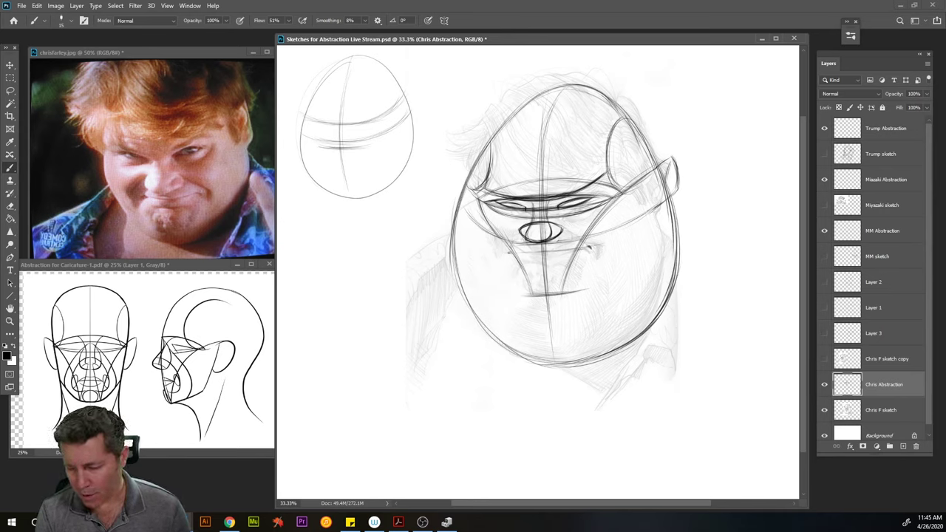
drag(526, 239, 540, 241)
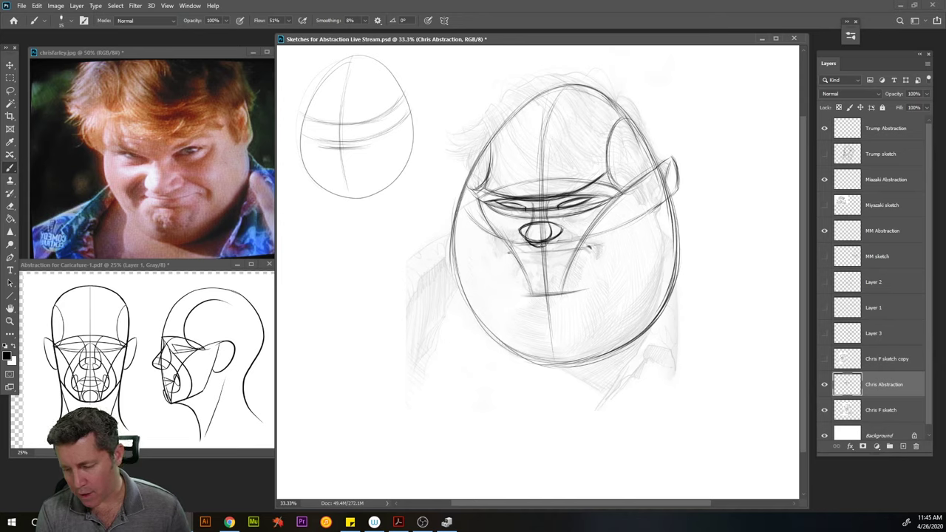
drag(534, 248, 549, 242)
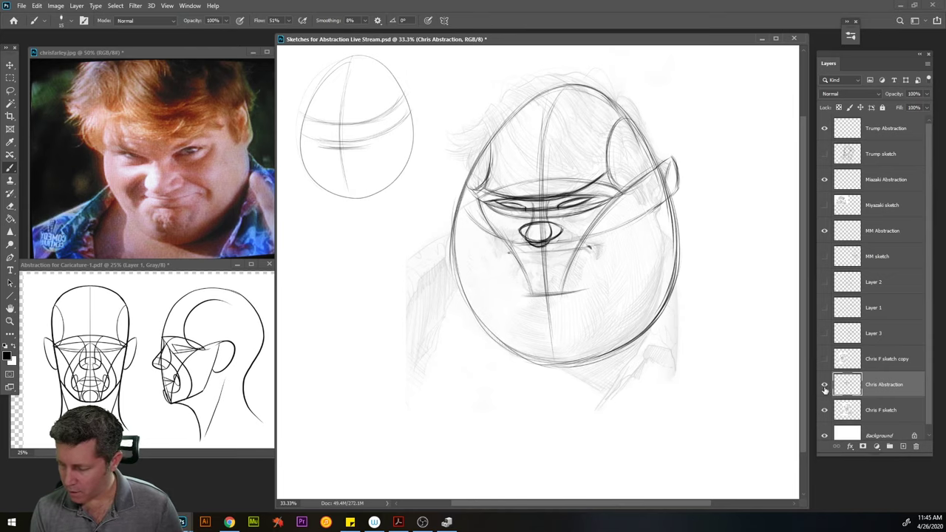
click(824, 411)
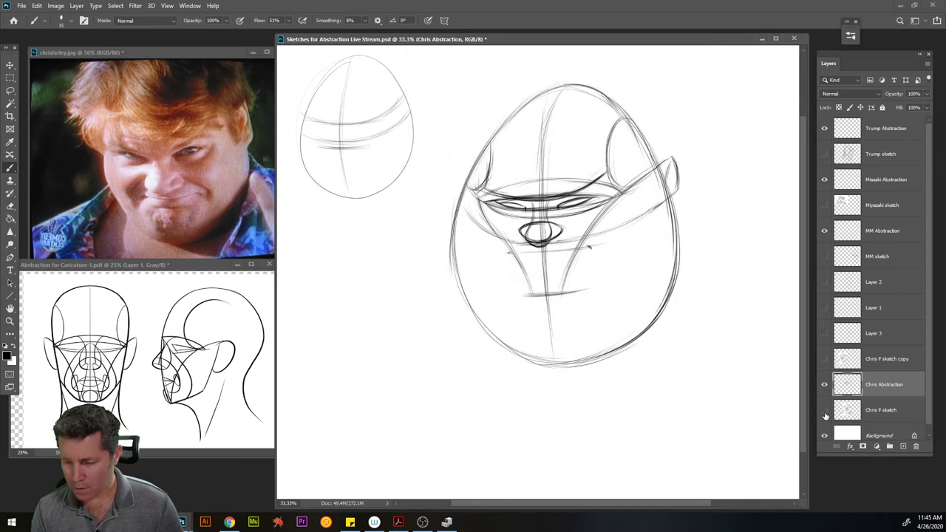
click(824, 411)
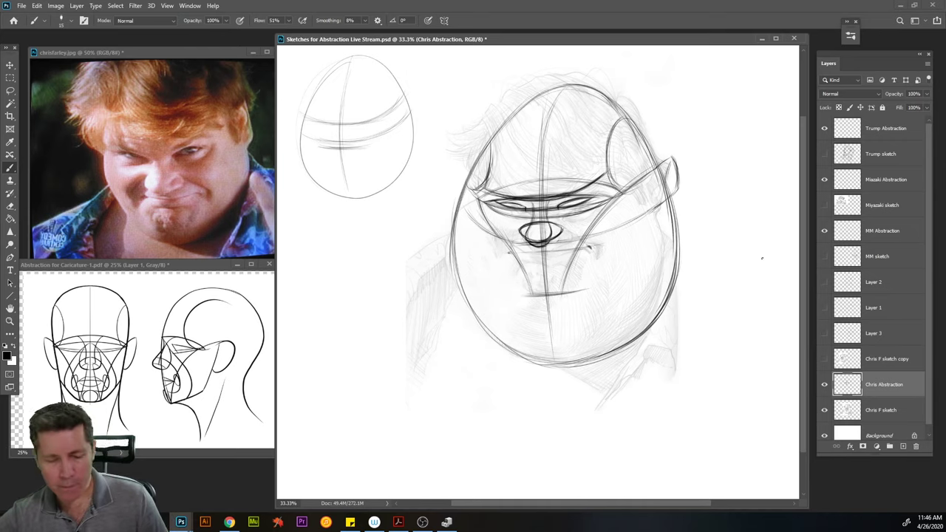
Move the Abstraction for Caricature-1.pdf window over the canvas and enlarge it to show the whole page
drag(222, 264, 397, 63)
drag(468, 253, 540, 486)
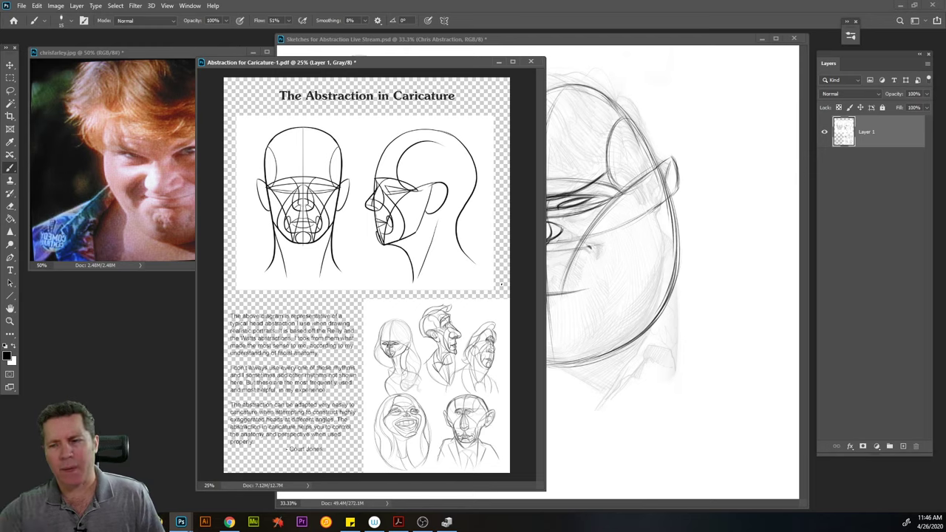
mouse_move(455, 63)
mouse_down()
mouse_move(357, 69)
mouse_move(389, 64)
mouse_up()
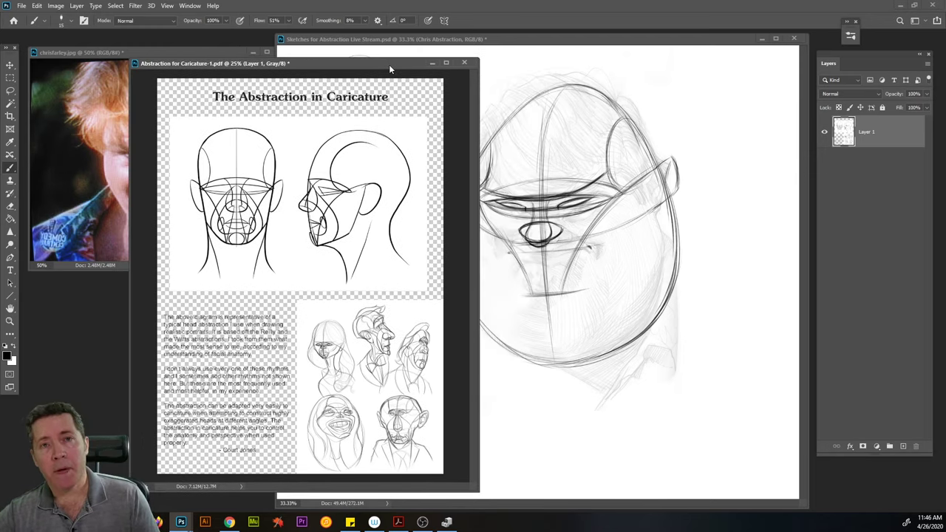
Shrink the Abstraction for Caricature-1.pdf window around the two head diagrams and place it below the photo
mouse_move(389, 65)
mouse_down()
mouse_move(296, 53)
mouse_move(277, 98)
mouse_move(256, 104)
mouse_move(239, 88)
mouse_move(207, 294)
mouse_move(325, 55)
mouse_up()
drag(402, 481, 348, 288)
drag(277, 53, 215, 155)
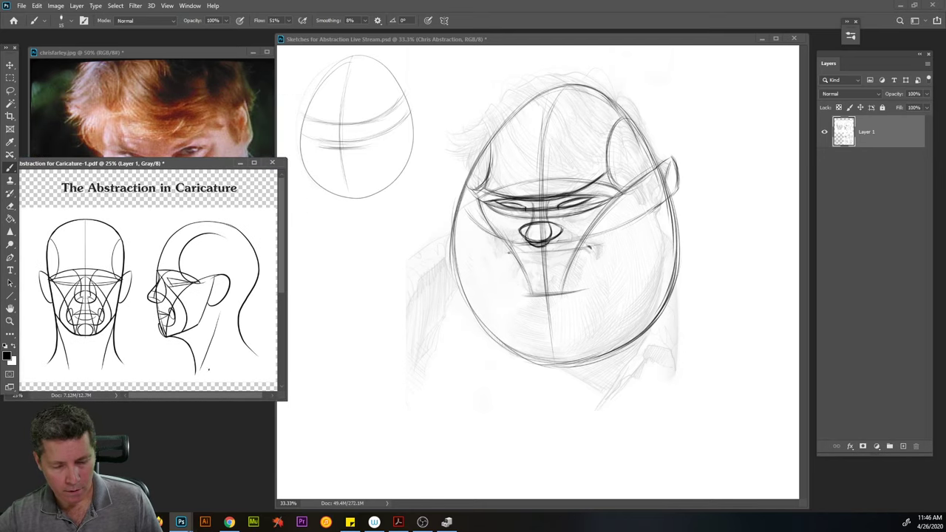
drag(215, 401, 216, 368)
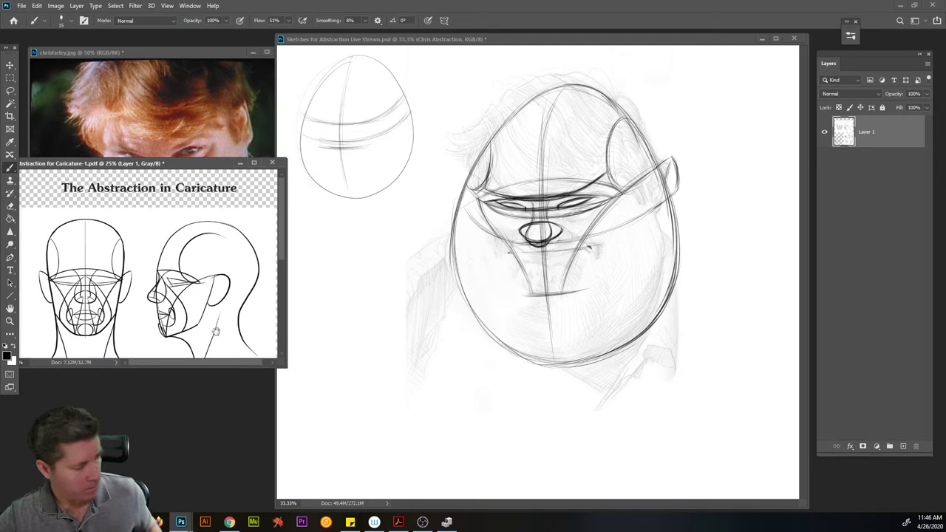
drag(206, 167, 201, 263)
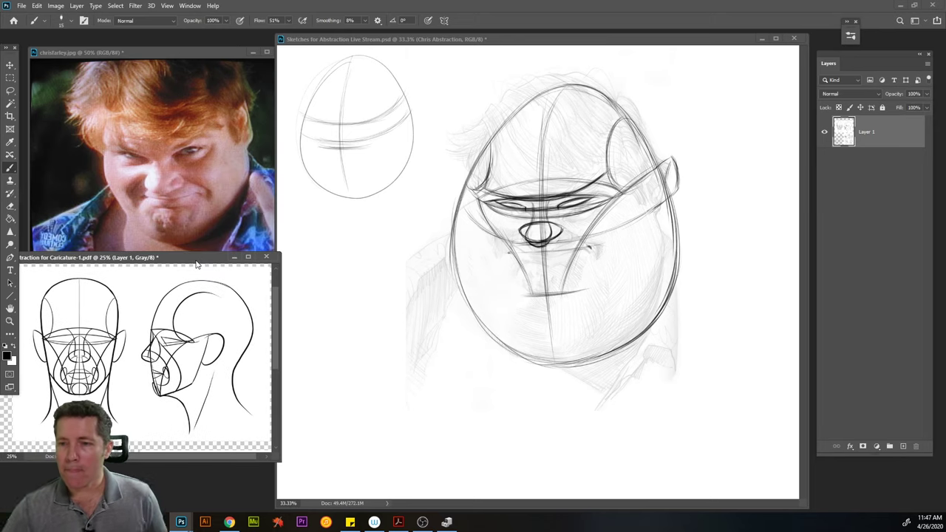
Return to the sketch document and set the foreground colour to red
click(679, 40)
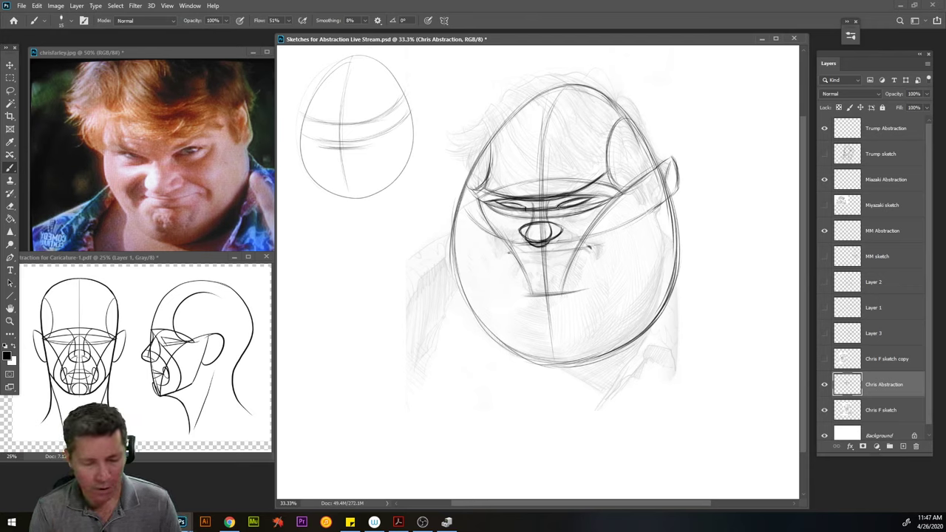
click(8, 357)
click(342, 314)
click(441, 307)
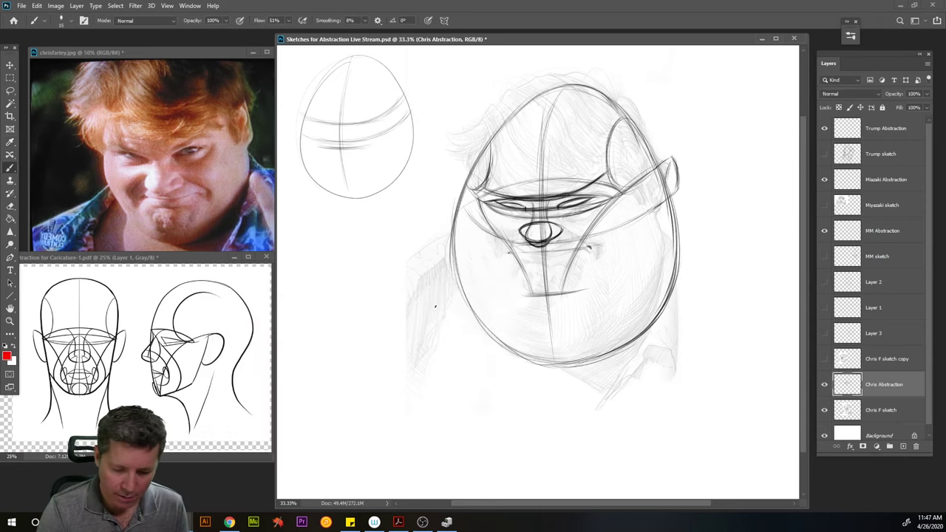
Trace the curves running from the nose bridge around the mouth and chin on the front-view head diagram, and undo the strokes
click(86, 341)
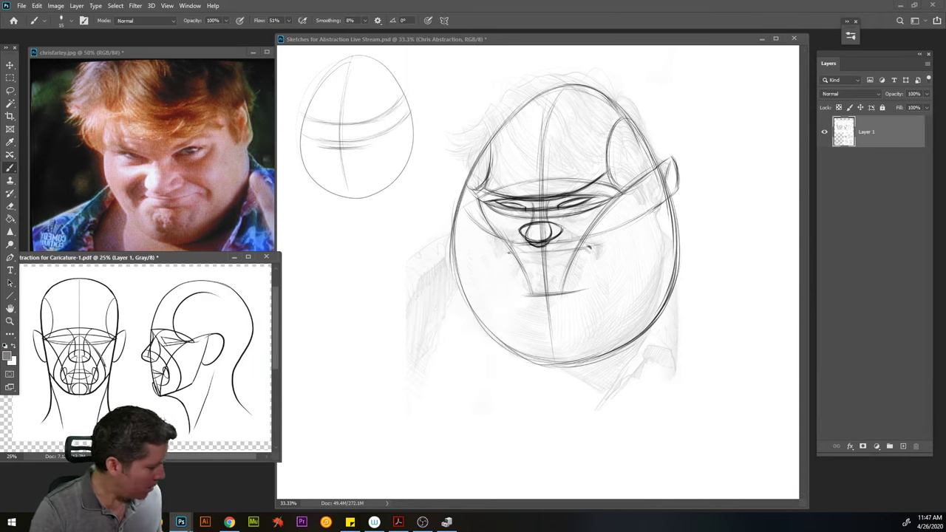
mouse_move(83, 339)
mouse_down()
mouse_move(107, 375)
mouse_move(87, 344)
mouse_up()
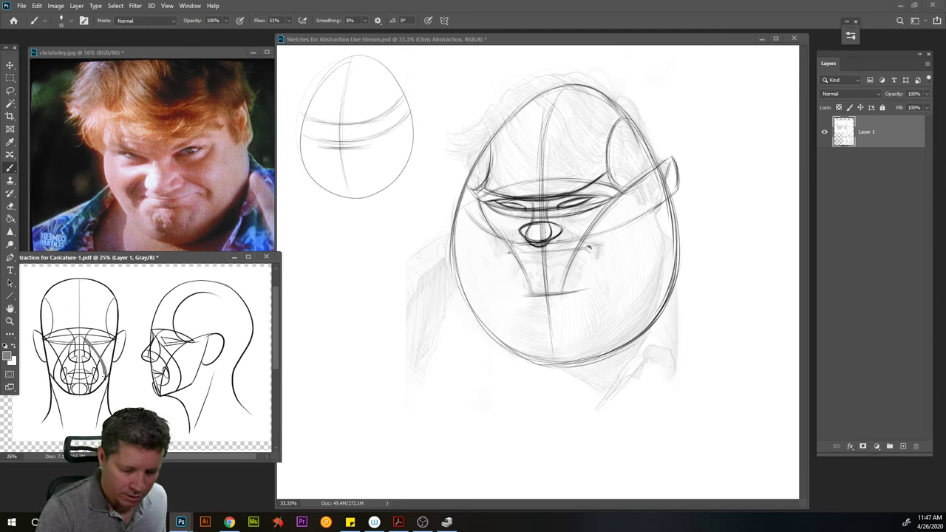
drag(74, 340, 52, 375)
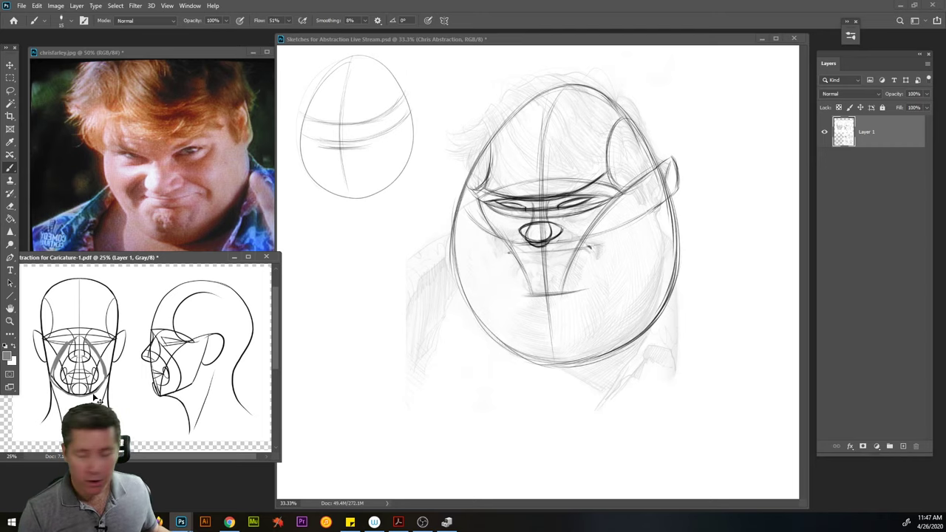
key(ctrl+z)
key(ctrl+z)
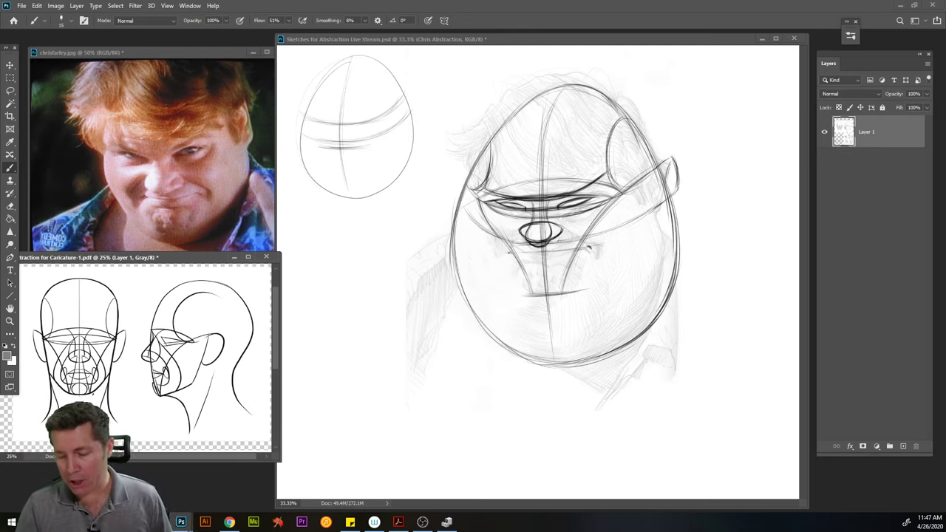
Restore the default black foreground colour and draw the rounded cheek mass on the ear side, from below the eye around to the chin line
key(d)
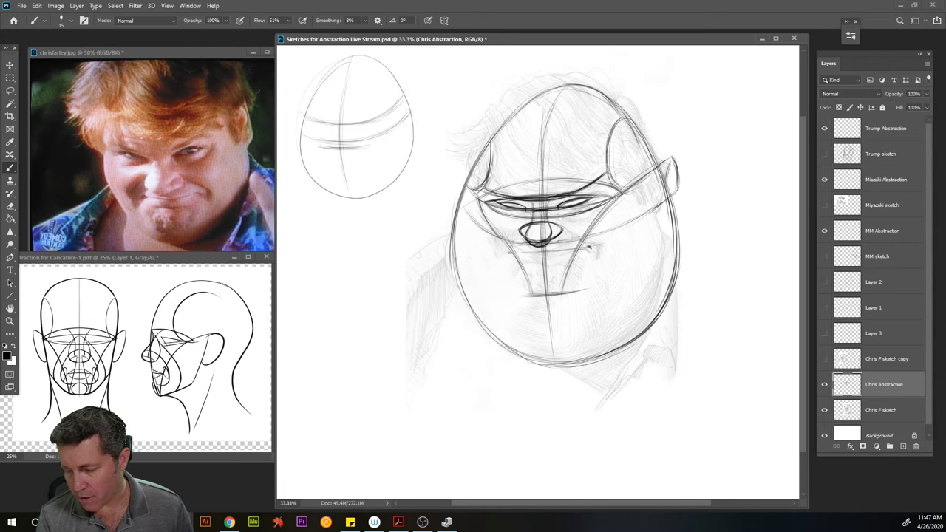
drag(543, 212, 595, 208)
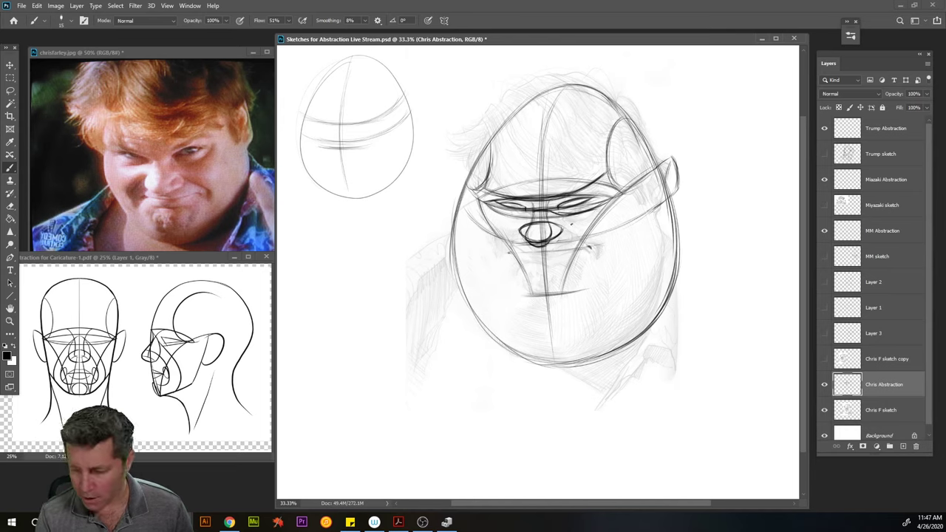
mouse_move(576, 212)
mouse_down()
mouse_move(604, 208)
mouse_move(640, 230)
mouse_move(649, 258)
mouse_move(649, 248)
mouse_up()
mouse_move(618, 210)
mouse_down()
mouse_move(641, 230)
mouse_move(651, 270)
mouse_up()
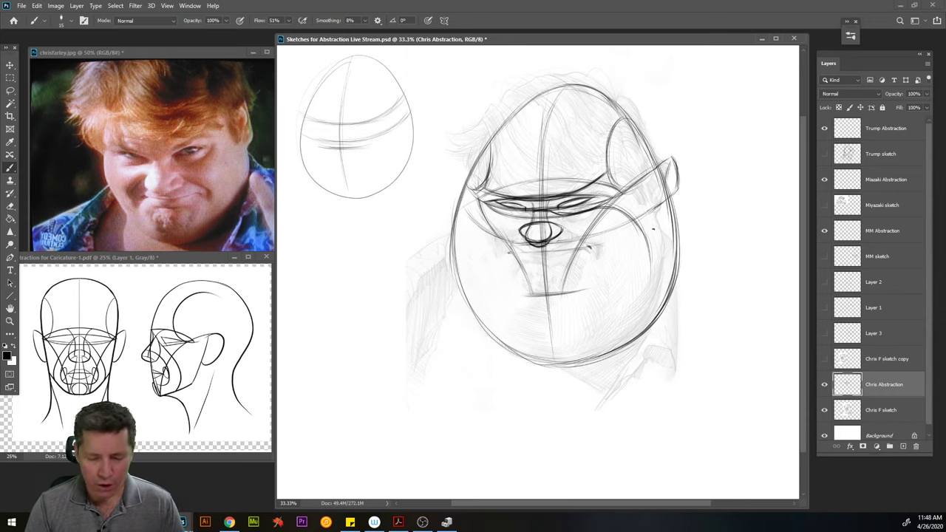
mouse_move(640, 224)
mouse_down()
mouse_move(651, 280)
mouse_move(621, 346)
mouse_up()
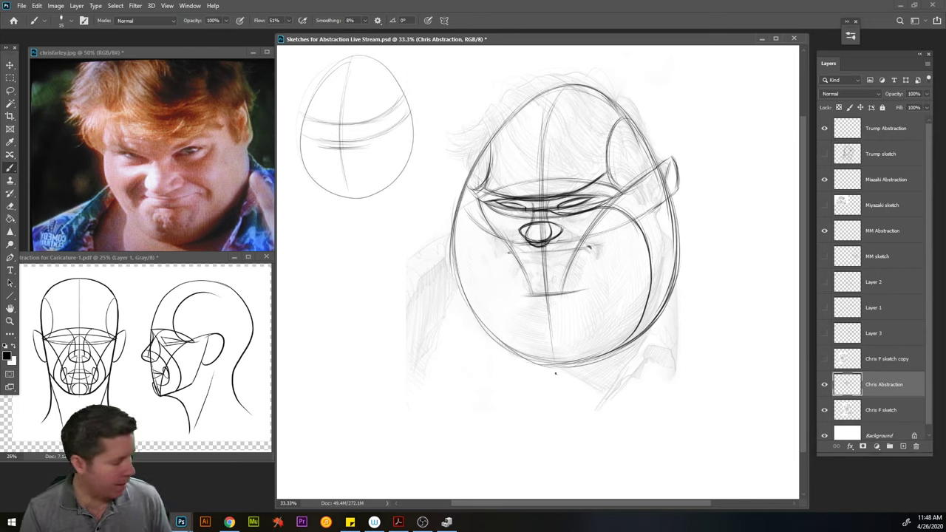
key(ctrl+z)
key(ctrl+z)
key(ctrl+z)
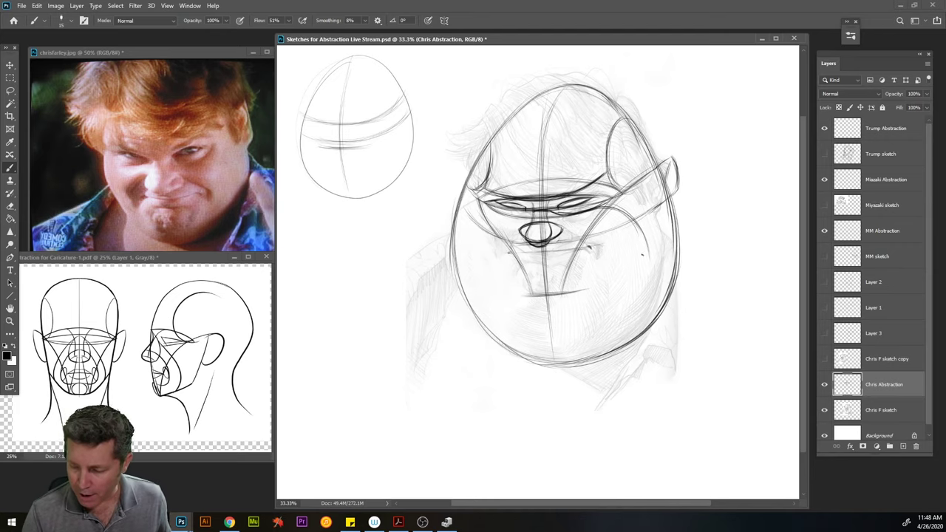
mouse_move(578, 296)
mouse_down()
mouse_move(642, 267)
mouse_move(519, 294)
mouse_move(633, 276)
mouse_move(639, 253)
mouse_up()
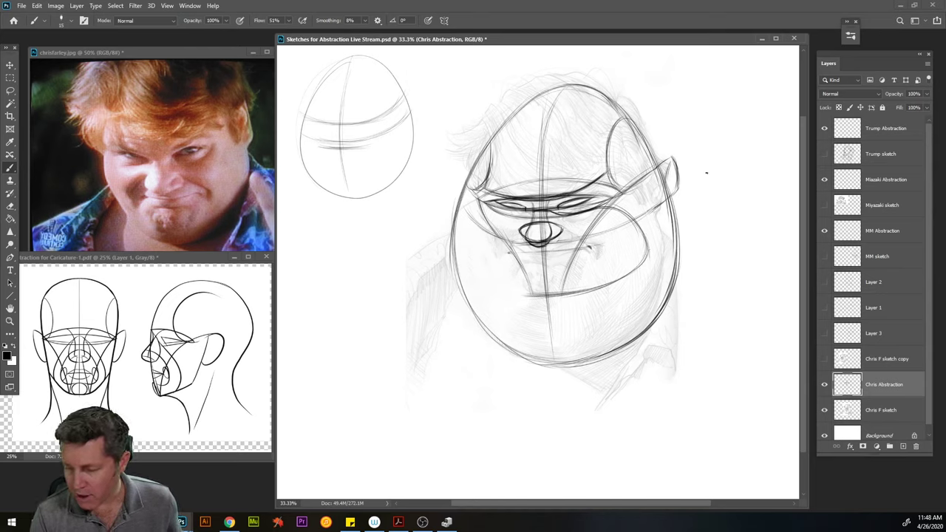
Sketch a bulging cheek profile in the blank space beside the ear, and undo its strokes
mouse_move(707, 178)
mouse_down()
mouse_move(769, 175)
mouse_move(792, 203)
mouse_move(792, 229)
mouse_move(770, 247)
mouse_move(711, 257)
mouse_up()
drag(696, 171, 767, 171)
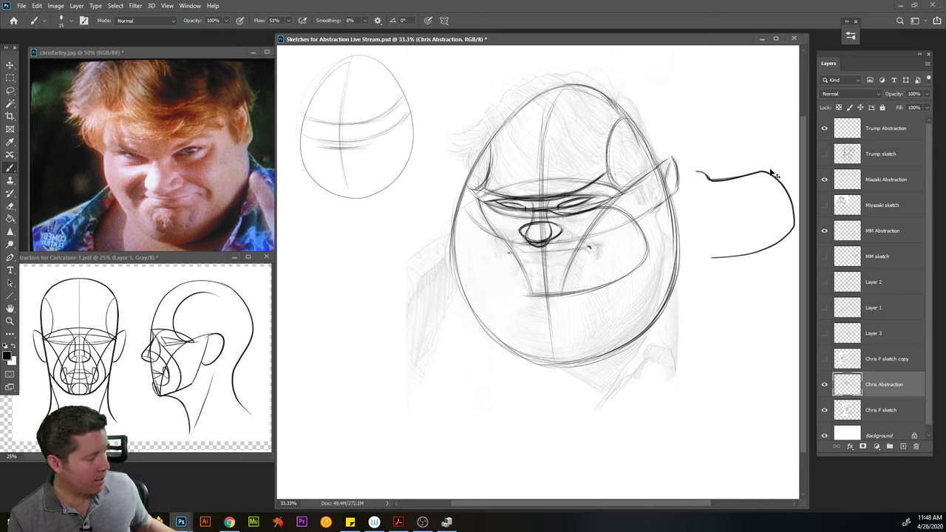
key(ctrl+z)
key(ctrl+z)
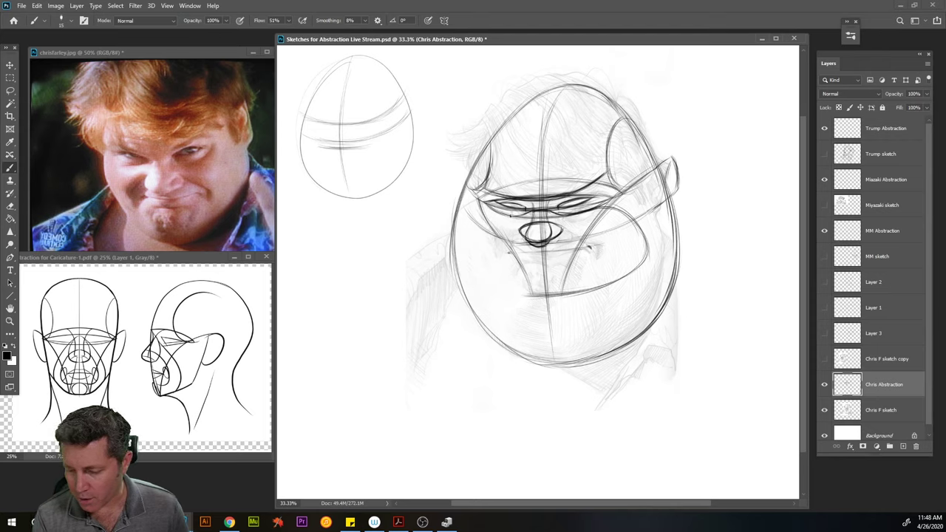
Draw the matching cheek mass on the far side of the face, from below the eye around to the chin line
mouse_move(495, 210)
mouse_down()
mouse_move(464, 218)
mouse_move(471, 212)
mouse_up()
mouse_move(472, 211)
mouse_down()
mouse_move(463, 220)
mouse_move(474, 213)
mouse_up()
mouse_move(474, 212)
mouse_down()
mouse_move(455, 241)
mouse_move(458, 226)
mouse_up()
mouse_move(459, 227)
mouse_down()
mouse_move(454, 247)
mouse_move(455, 232)
mouse_up()
mouse_move(456, 231)
mouse_down()
mouse_move(453, 265)
mouse_move(492, 288)
mouse_up()
drag(490, 286, 572, 297)
drag(467, 278, 532, 296)
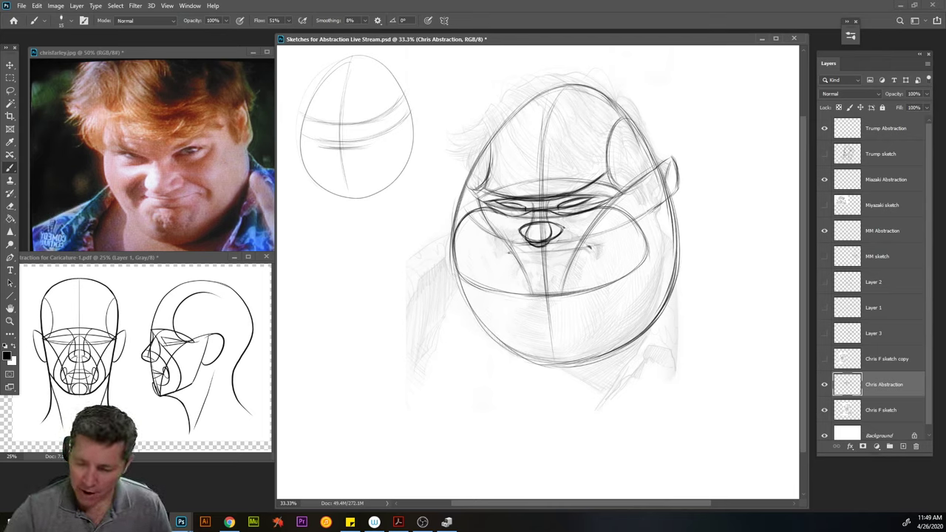
Outline the mouth mass from the sides of the nose around both mouth corners, arching its lower edge over the chin
mouse_move(562, 224)
mouse_down()
mouse_move(597, 241)
mouse_move(599, 263)
mouse_up()
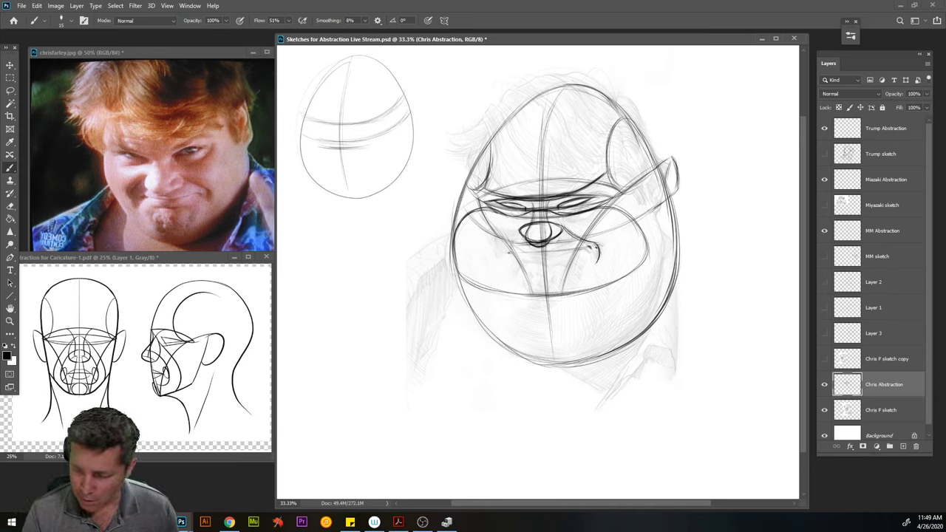
mouse_move(597, 259)
mouse_down()
mouse_move(578, 274)
mouse_move(524, 273)
mouse_up()
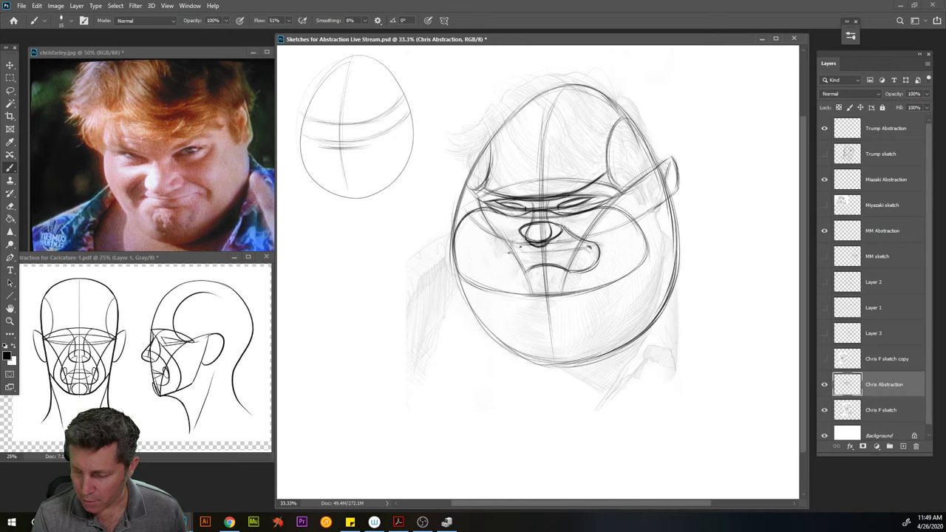
drag(519, 272, 498, 272)
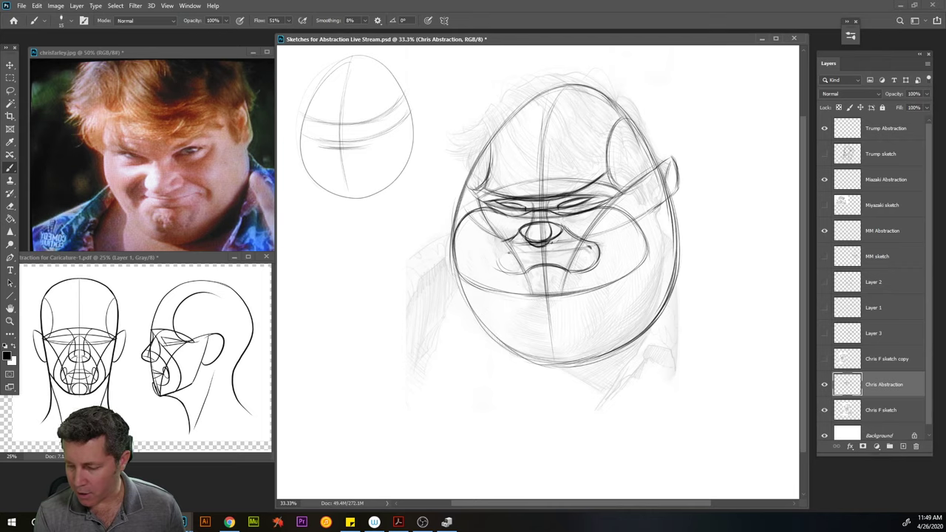
drag(562, 243, 601, 234)
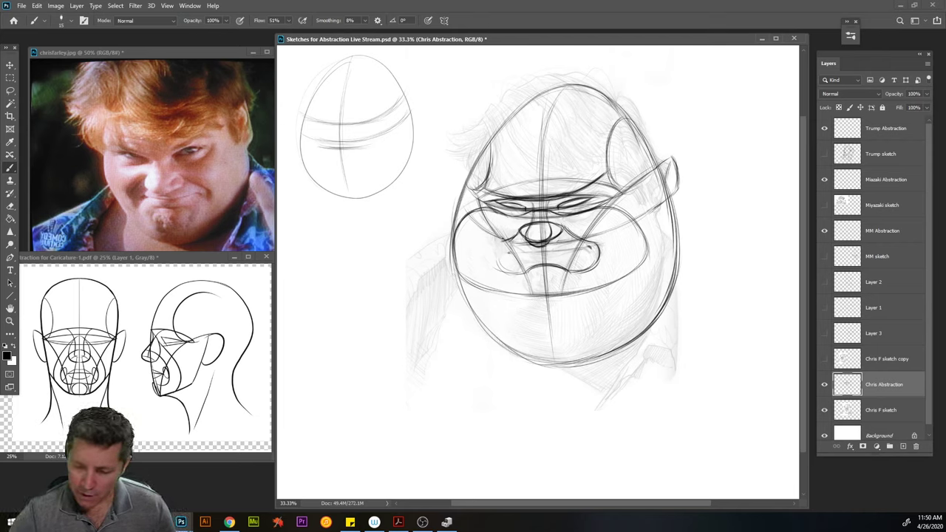
drag(510, 238, 492, 247)
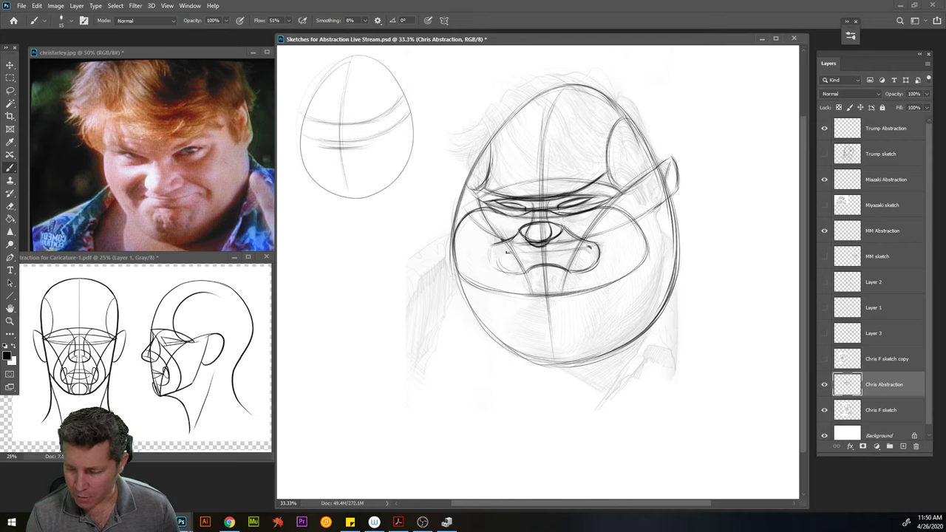
mouse_move(494, 245)
mouse_down()
mouse_move(492, 264)
mouse_move(511, 273)
mouse_move(492, 257)
mouse_move(503, 270)
mouse_up()
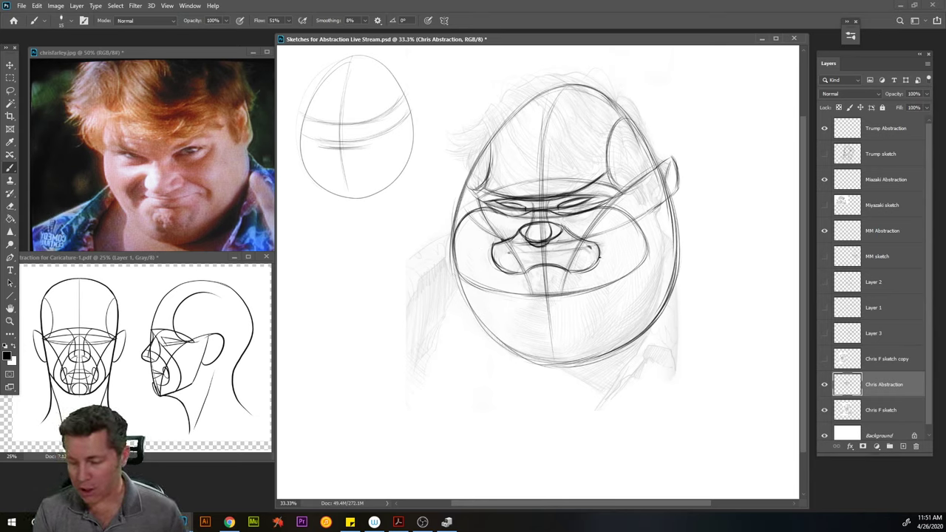
Thicken the mouth mass outline around the ear-side mouth corner, and undo the strokes
drag(598, 249, 574, 274)
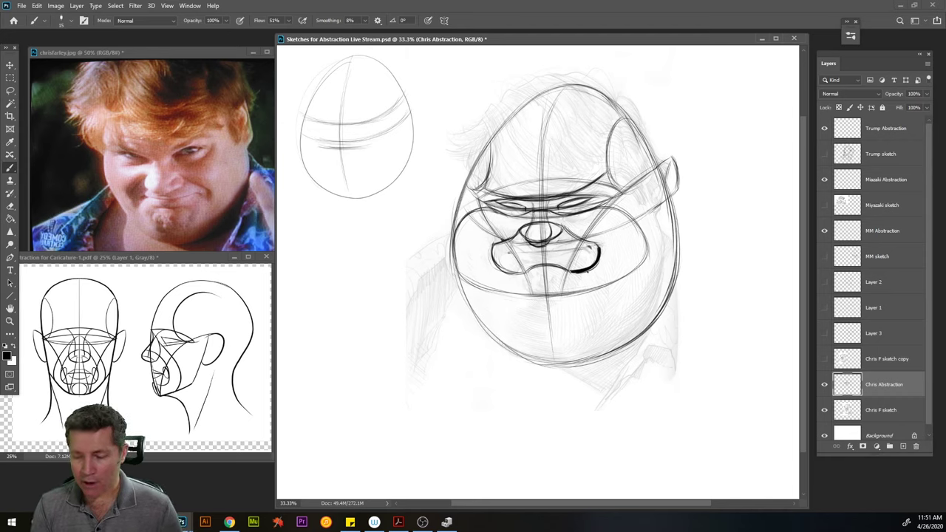
drag(597, 244, 596, 242)
drag(567, 272, 565, 274)
key(ctrl+z)
key(ctrl+z)
key(ctrl+z)
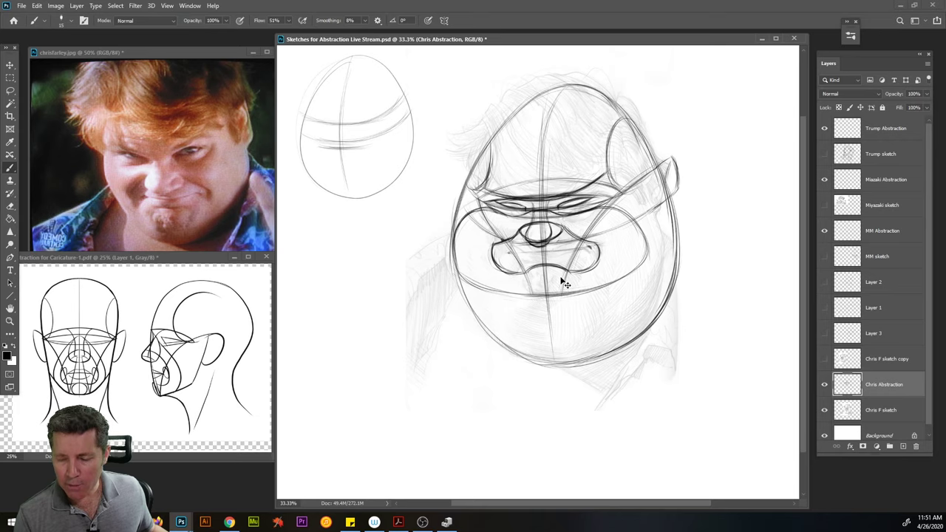
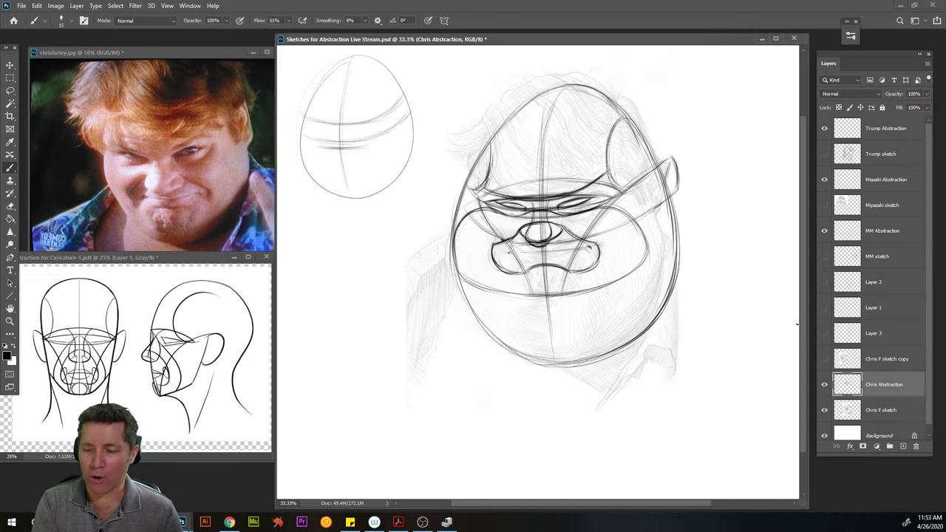
Strengthen the egg-shaped head contour on the ear side, from the ear down to the jaw
key(f)
key(f)
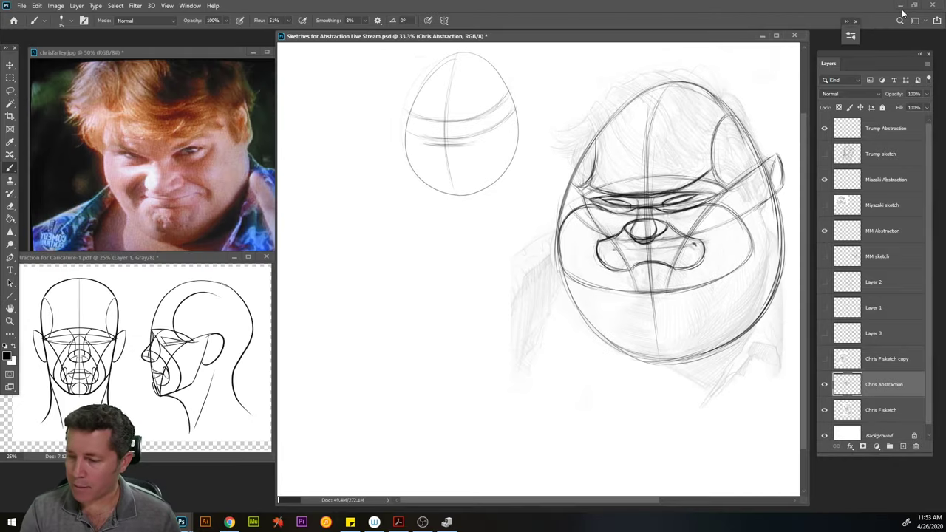
drag(693, 258, 611, 289)
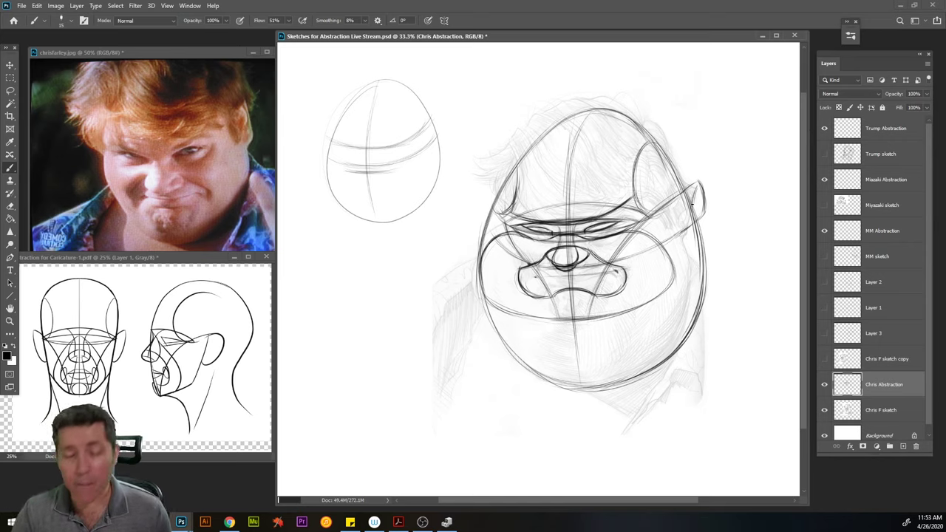
mouse_move(686, 189)
mouse_down()
mouse_move(708, 260)
mouse_move(661, 364)
mouse_up()
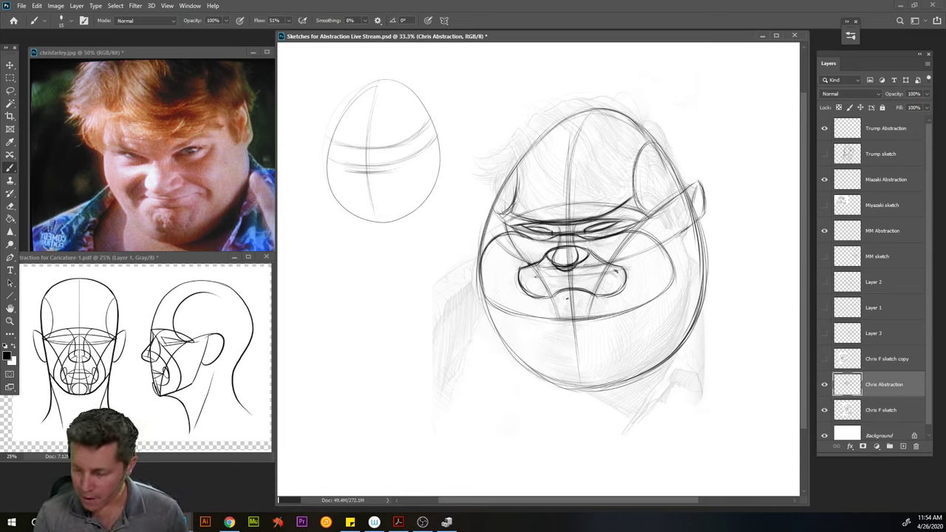
Draw a small oval for the ball of the chin on the centre line beneath the mouth mass, redoing the first attempt
mouse_move(589, 295)
mouse_down()
mouse_move(556, 303)
mouse_move(584, 292)
mouse_move(562, 292)
mouse_move(565, 309)
mouse_up()
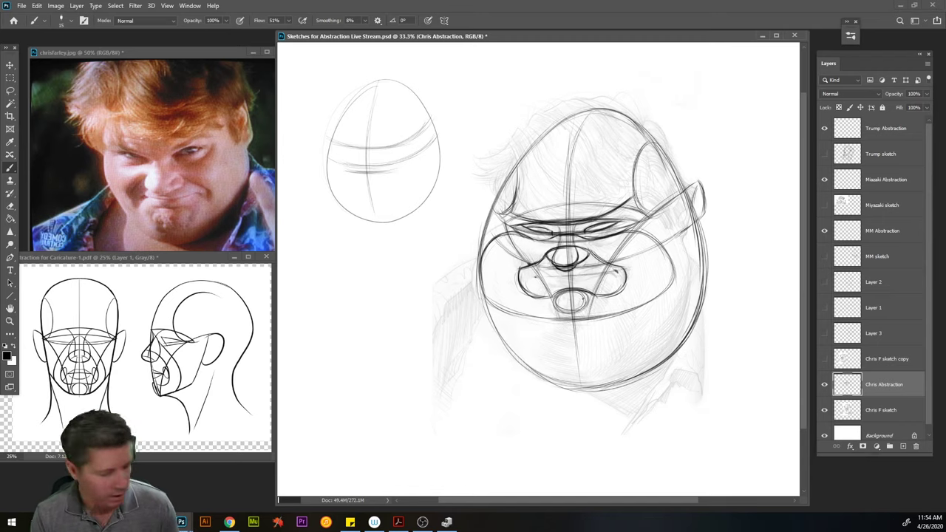
key(ctrl+z)
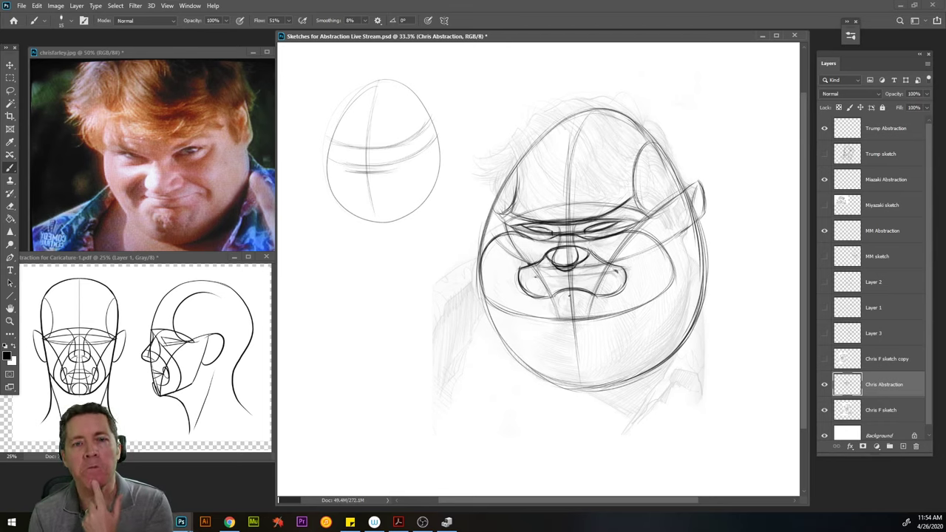
mouse_move(576, 297)
mouse_down()
mouse_move(563, 292)
mouse_move(564, 303)
mouse_move(580, 292)
mouse_move(584, 311)
mouse_move(563, 310)
mouse_move(560, 300)
mouse_move(581, 301)
mouse_up()
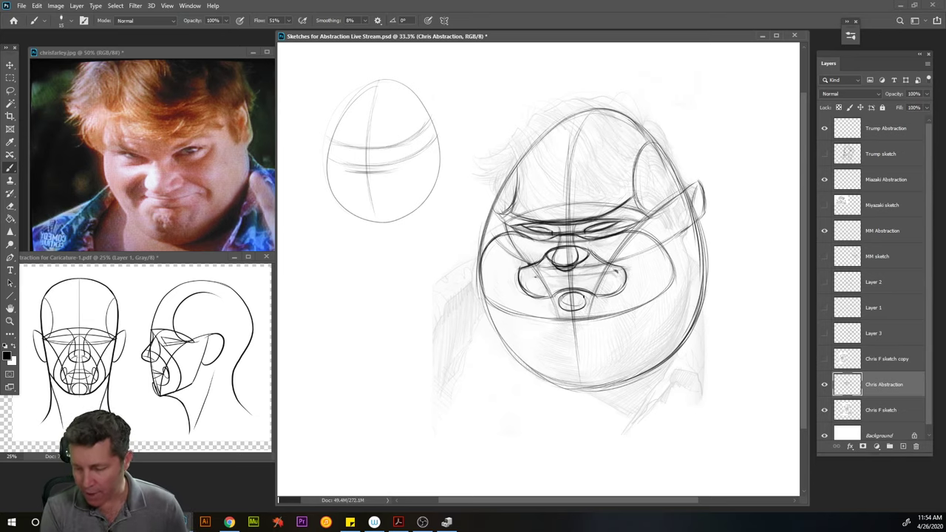
drag(561, 301, 572, 311)
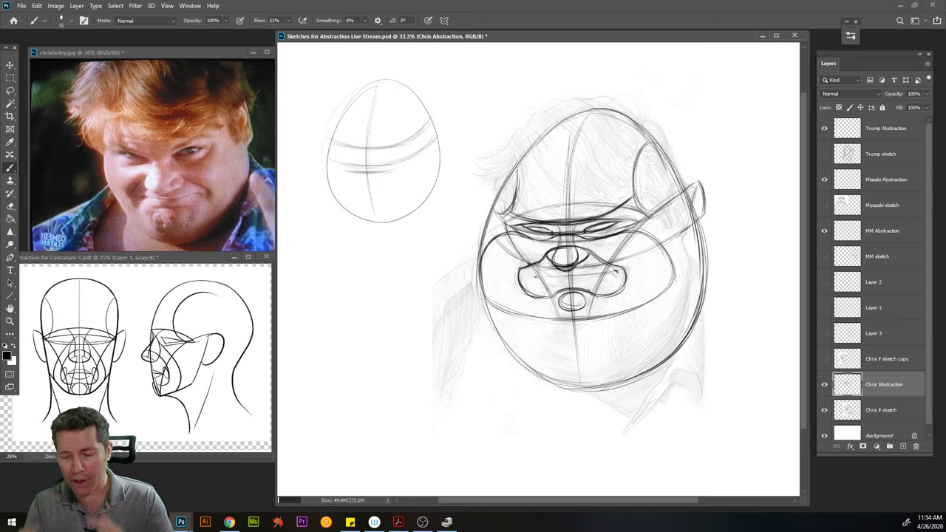
Draw small slanted ovals at both mouth corners and join them with a curved mouth line below the nose
drag(517, 268, 538, 269)
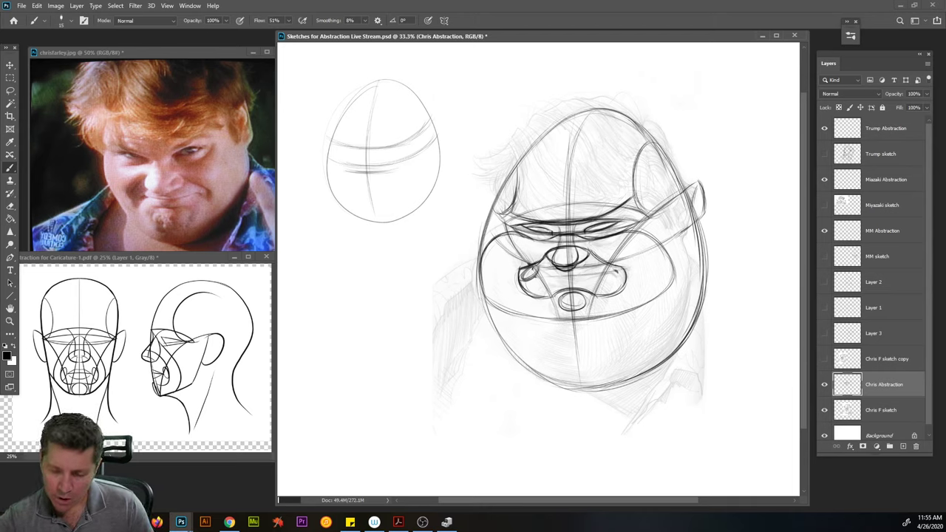
drag(625, 279, 612, 265)
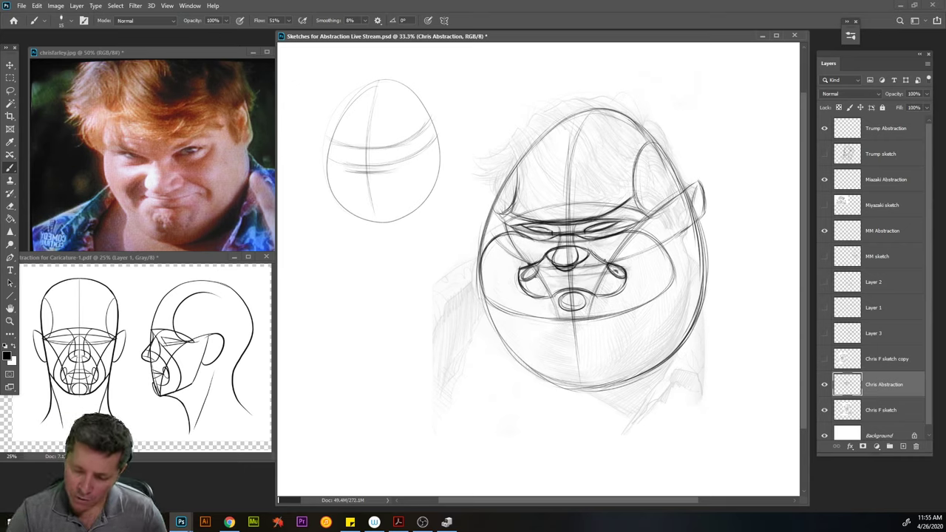
drag(628, 278, 613, 267)
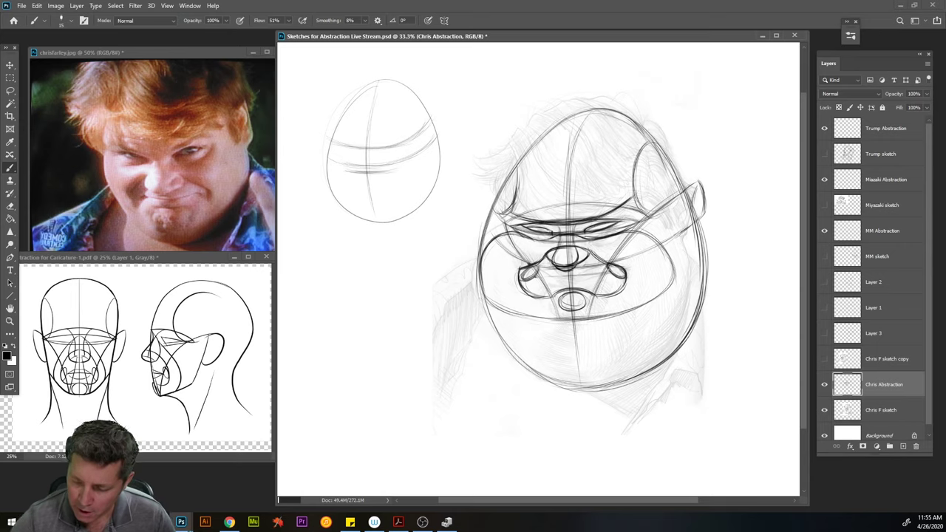
drag(613, 274, 606, 268)
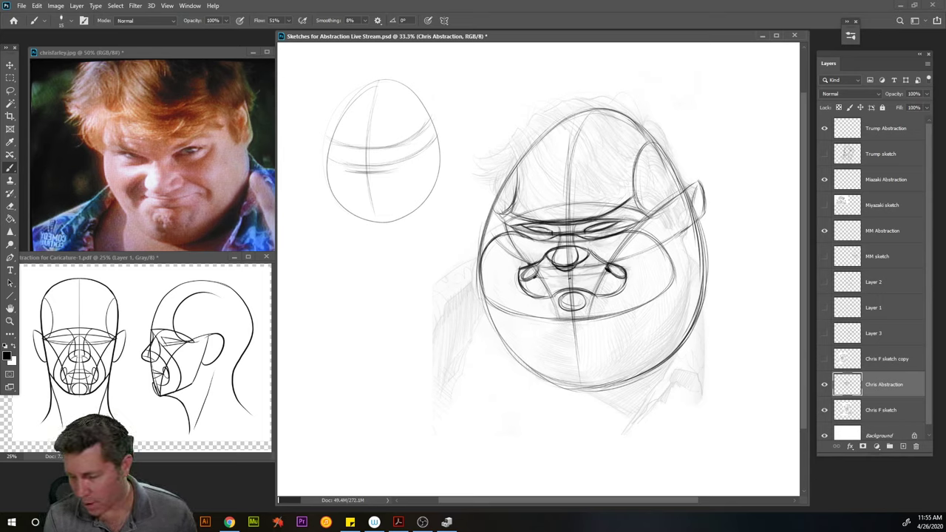
mouse_move(553, 277)
mouse_down()
mouse_move(605, 275)
mouse_move(543, 281)
mouse_move(601, 274)
mouse_up()
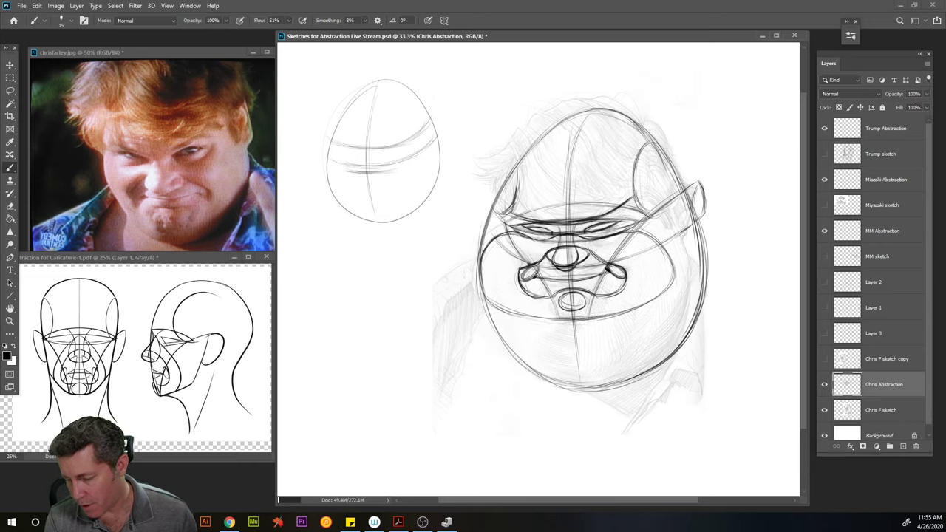
Reinforce the mouth line and sketch the neck opening and shoulder lines on both sides of the head on the Chris Abstraction layer
drag(541, 281, 608, 269)
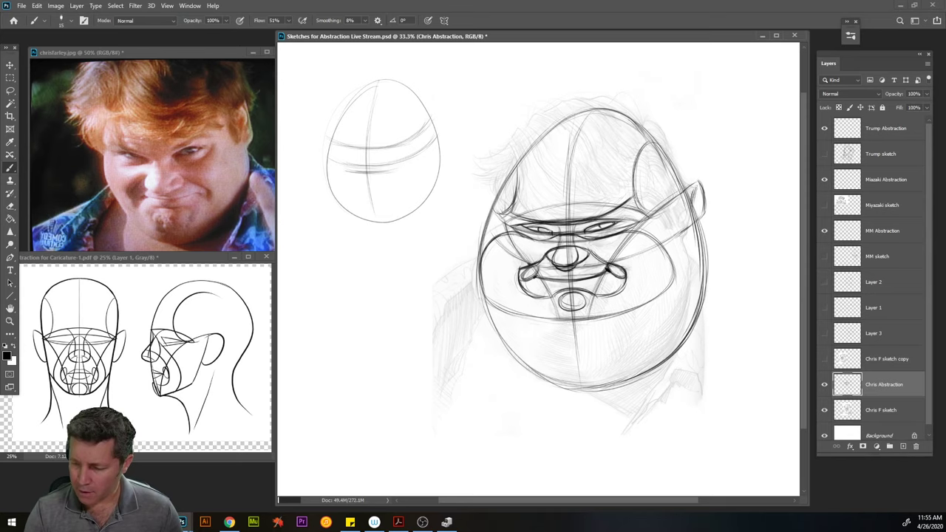
drag(706, 281, 632, 436)
drag(705, 303, 617, 452)
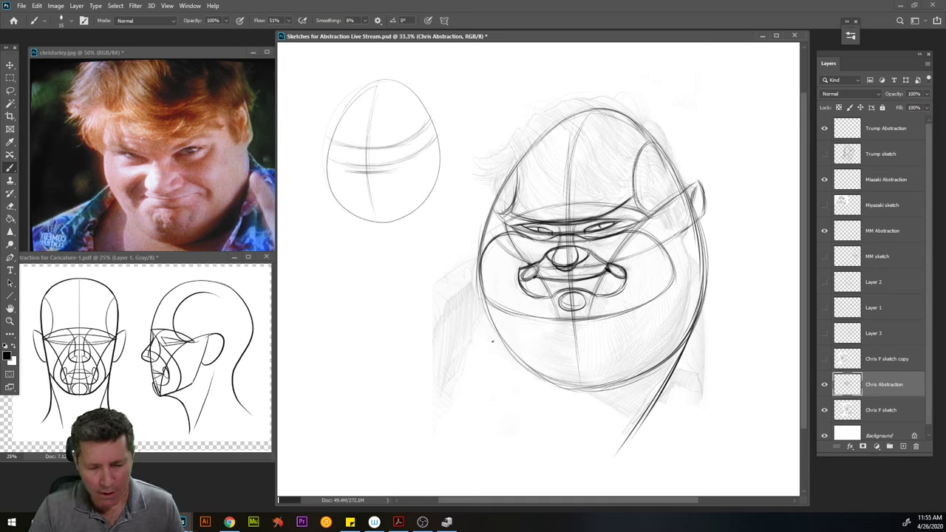
mouse_move(479, 284)
mouse_down()
mouse_move(438, 334)
mouse_move(473, 290)
mouse_move(428, 384)
mouse_up()
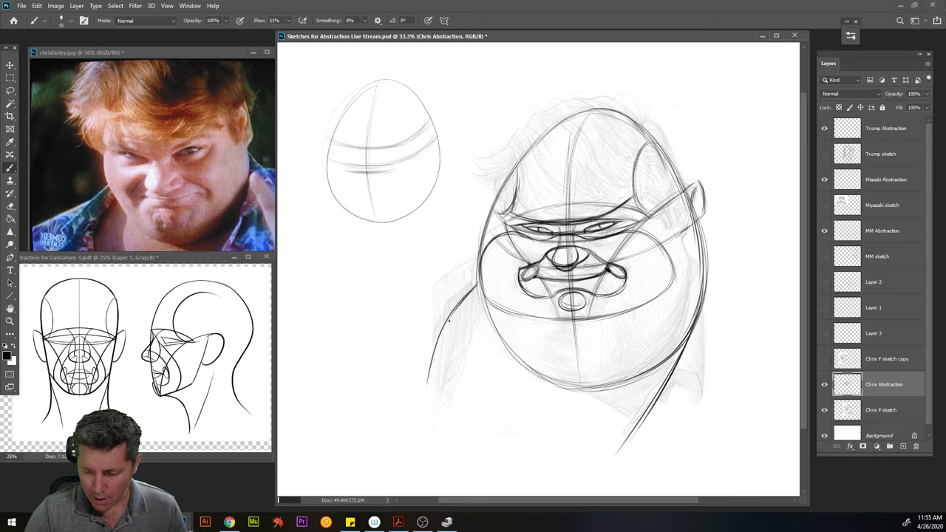
drag(448, 322, 418, 425)
mouse_move(473, 260)
mouse_down()
mouse_move(393, 330)
mouse_move(445, 278)
mouse_up()
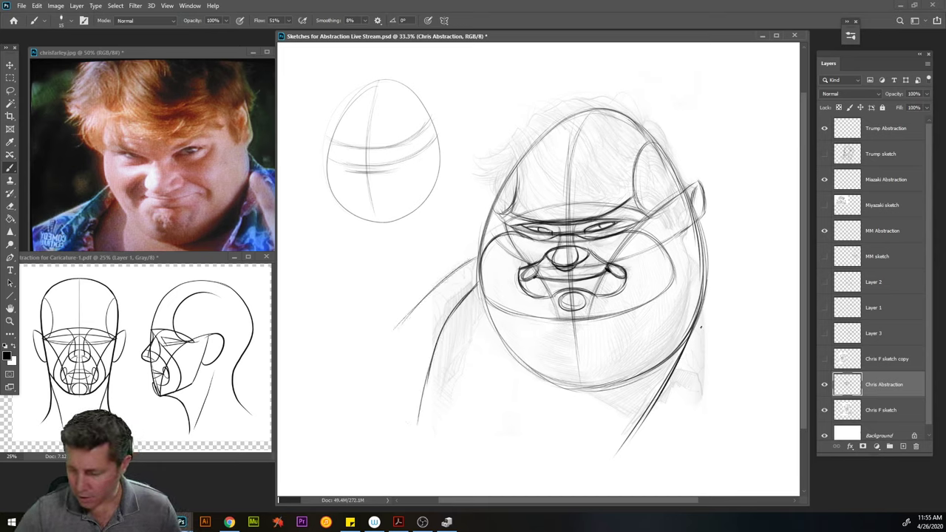
Sketch the shirt collar notch on the left shoulder and try out a collar shape below the right cheek
drag(708, 305, 700, 408)
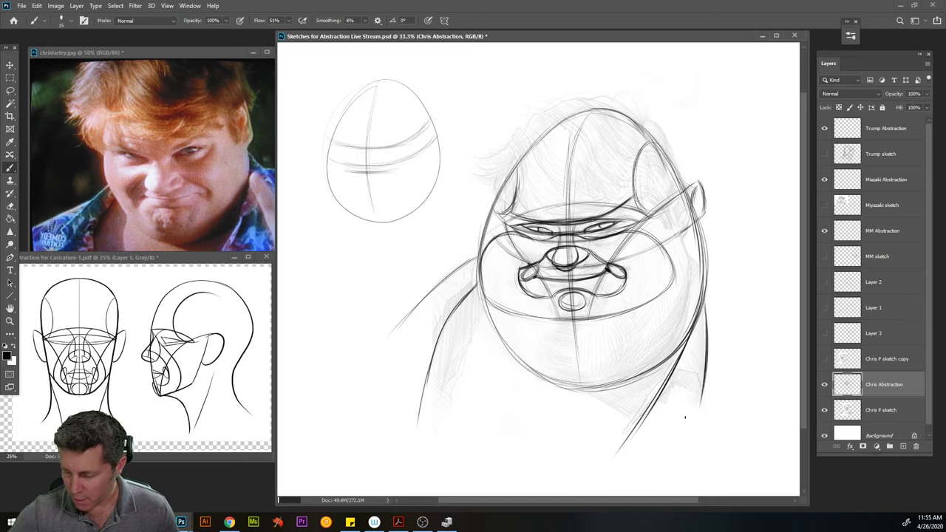
drag(708, 328, 695, 446)
mouse_move(706, 404)
mouse_down()
mouse_move(679, 371)
mouse_move(651, 406)
mouse_move(702, 378)
mouse_up()
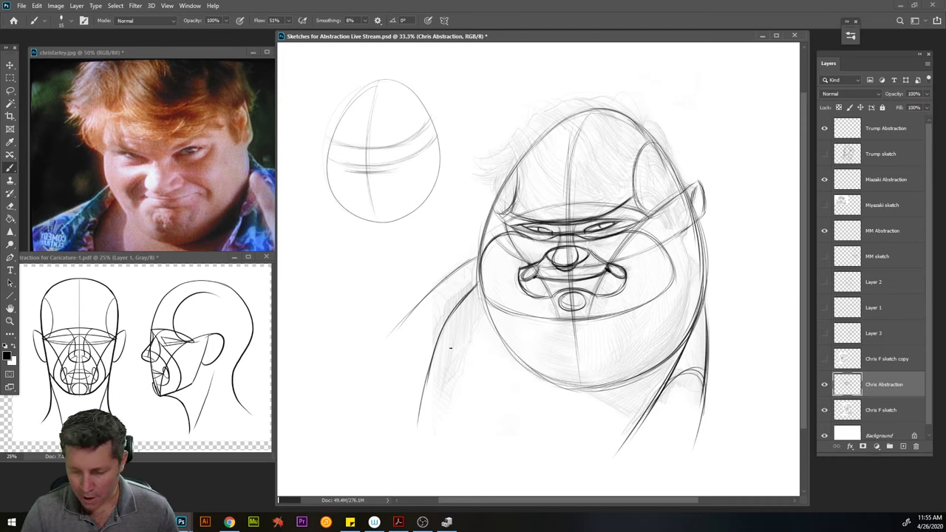
mouse_move(424, 392)
mouse_down()
mouse_move(411, 311)
mouse_move(392, 332)
mouse_move(423, 383)
mouse_move(400, 350)
mouse_move(376, 377)
mouse_up()
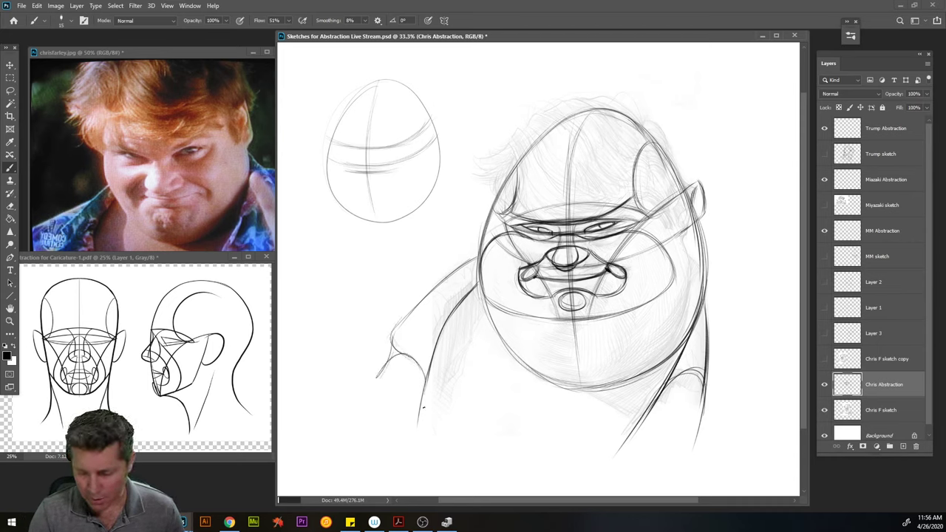
mouse_move(700, 389)
mouse_down()
mouse_move(672, 372)
mouse_move(697, 439)
mouse_move(668, 371)
mouse_move(704, 374)
mouse_up()
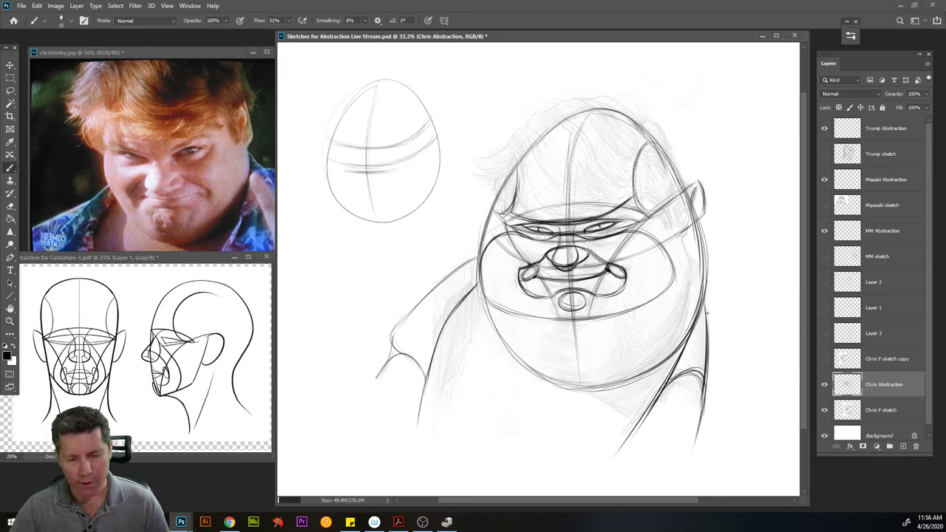
mouse_move(707, 314)
mouse_down()
mouse_move(691, 370)
mouse_move(701, 355)
mouse_move(688, 445)
mouse_move(709, 388)
mouse_move(716, 331)
mouse_move(700, 336)
mouse_move(707, 294)
mouse_up()
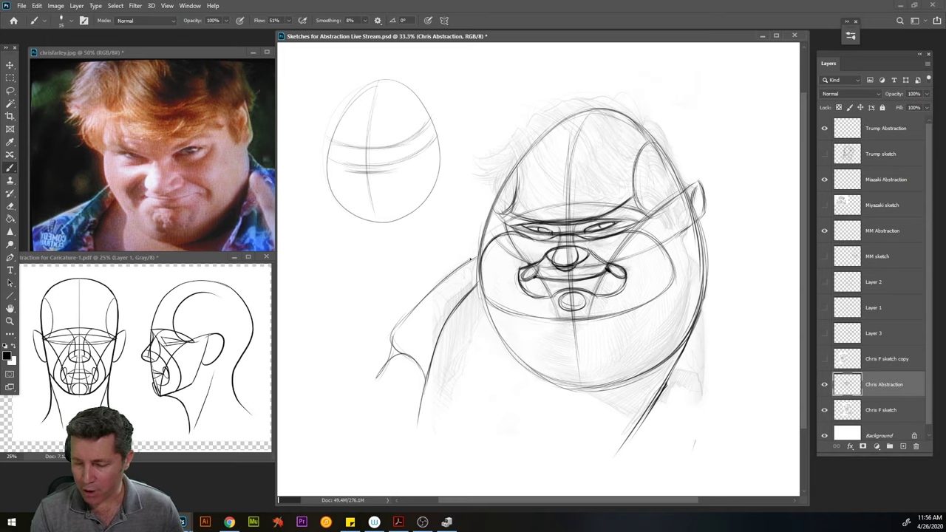
Draw the shoulder contours rising behind both sides of the head and darken the right jaw and shirt opening lines
mouse_move(447, 273)
mouse_down()
mouse_move(515, 229)
mouse_move(718, 238)
mouse_up()
drag(633, 206, 597, 204)
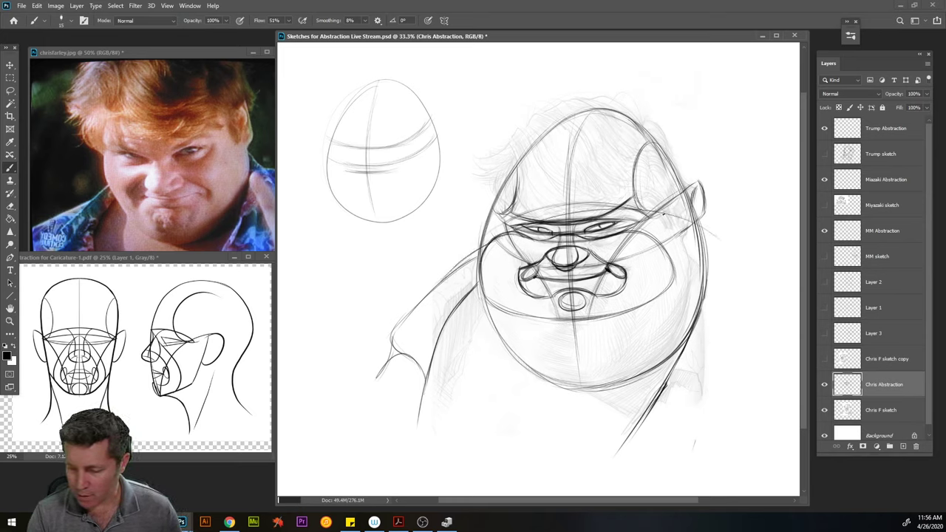
mouse_move(680, 217)
mouse_down()
mouse_move(751, 315)
mouse_move(742, 282)
mouse_up()
mouse_move(704, 226)
mouse_down()
mouse_move(741, 281)
mouse_move(752, 320)
mouse_move(715, 241)
mouse_up()
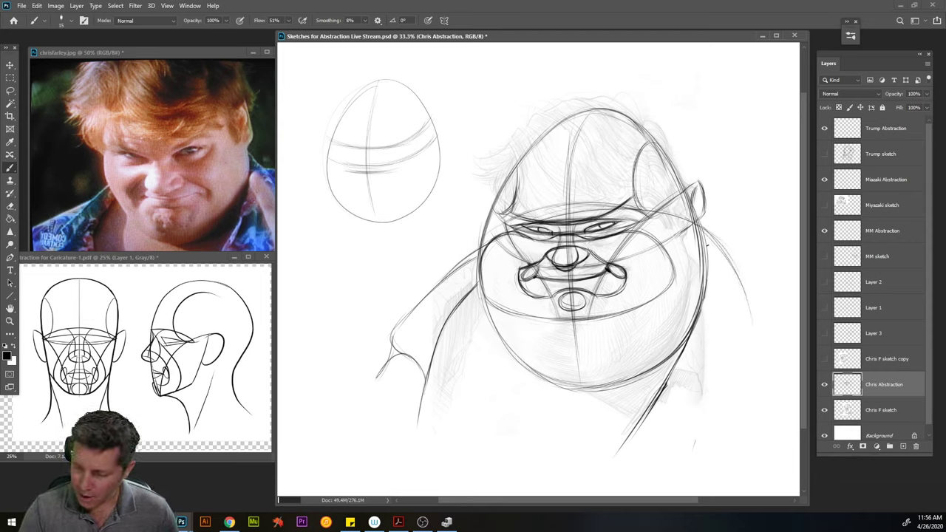
drag(714, 235, 699, 328)
mouse_move(708, 263)
mouse_down()
mouse_move(710, 284)
mouse_move(635, 446)
mouse_up()
drag(690, 331, 680, 355)
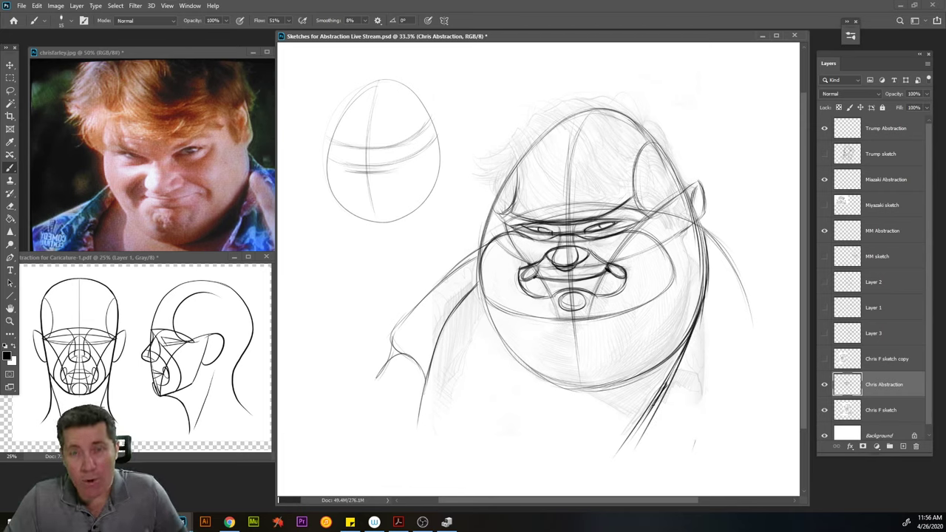
Draw the pointed collar on the right shoulder and extend the outer shoulder slopes on both sides
mouse_move(685, 374)
mouse_down()
mouse_move(748, 352)
mouse_move(767, 405)
mouse_move(748, 346)
mouse_up()
drag(752, 385, 742, 294)
drag(747, 342, 720, 247)
mouse_move(737, 290)
mouse_down()
mouse_move(714, 238)
mouse_move(785, 316)
mouse_up()
drag(738, 270, 798, 324)
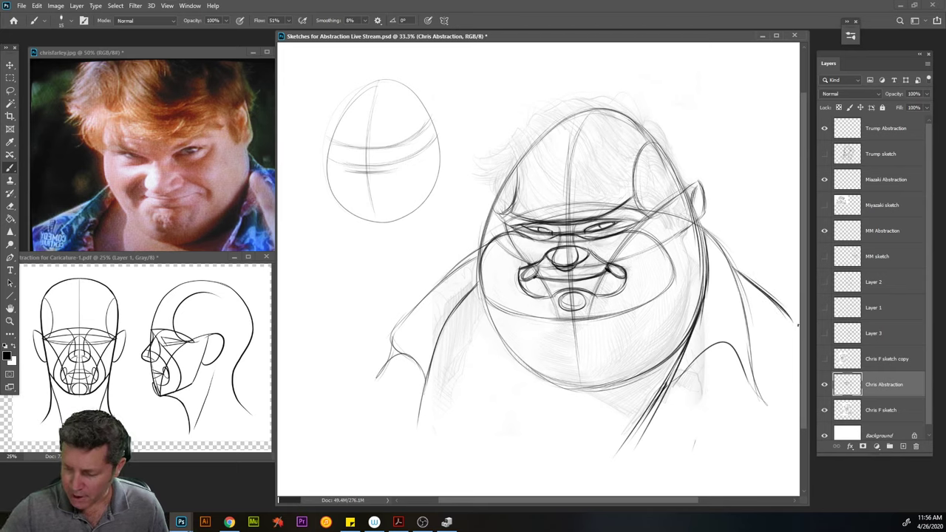
drag(455, 271, 359, 346)
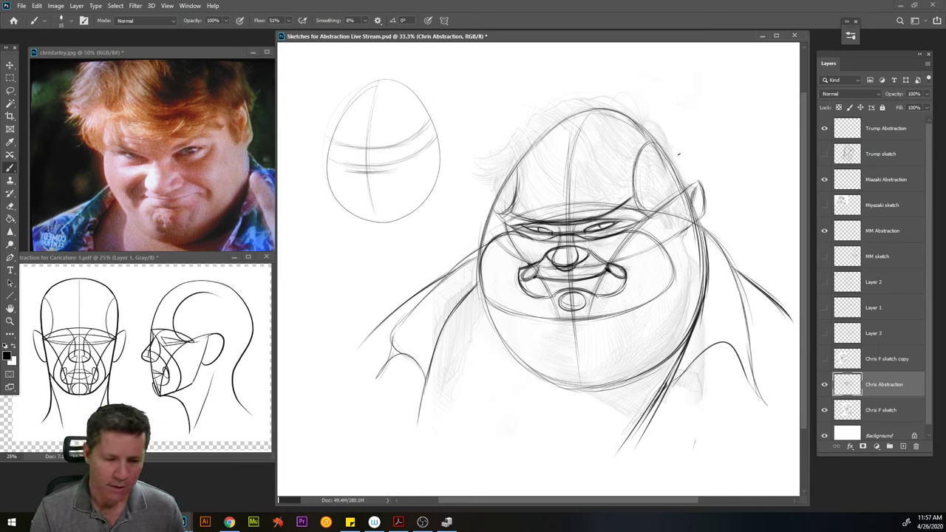
Outline the top of the hair above the egg-shaped head and its outward sweep on the left
mouse_move(593, 100)
mouse_down()
mouse_move(664, 142)
mouse_move(656, 125)
mouse_up()
mouse_move(559, 99)
mouse_down()
mouse_move(621, 100)
mouse_move(629, 118)
mouse_move(554, 109)
mouse_up()
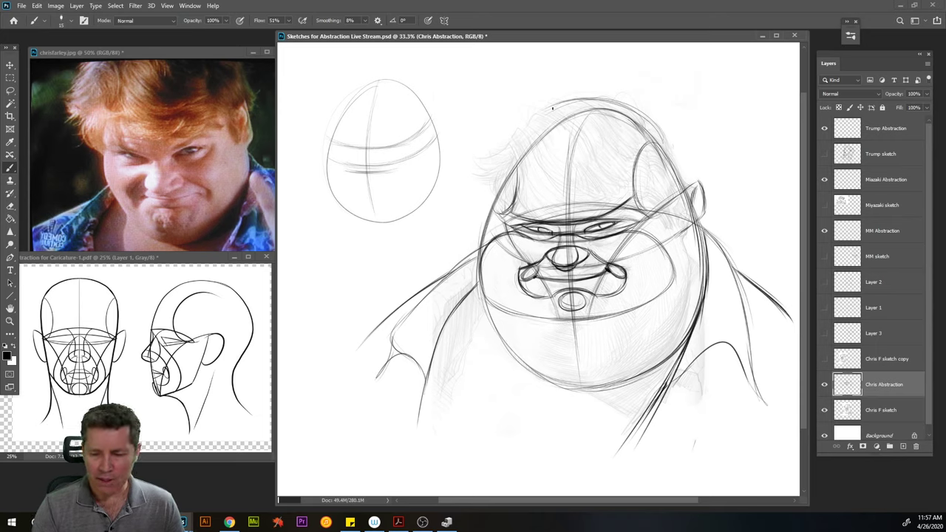
drag(543, 99, 467, 160)
drag(530, 112, 467, 160)
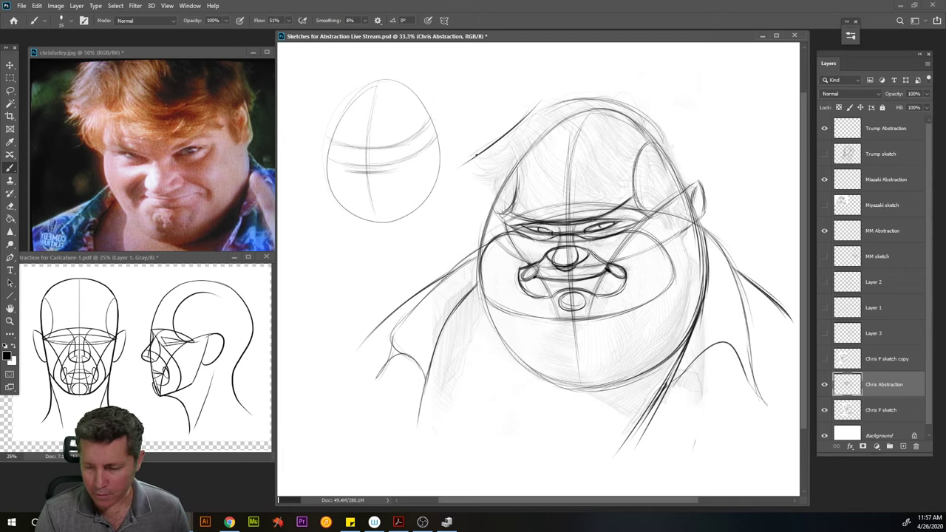
Draw the left hair tuft and the fringe's lower edge sweeping across the brow towards the right temple
drag(485, 158, 468, 218)
mouse_move(470, 172)
mouse_down()
mouse_move(465, 190)
mouse_move(560, 217)
mouse_up()
drag(494, 216, 529, 204)
drag(530, 216, 593, 203)
drag(521, 217, 635, 189)
drag(572, 217, 640, 185)
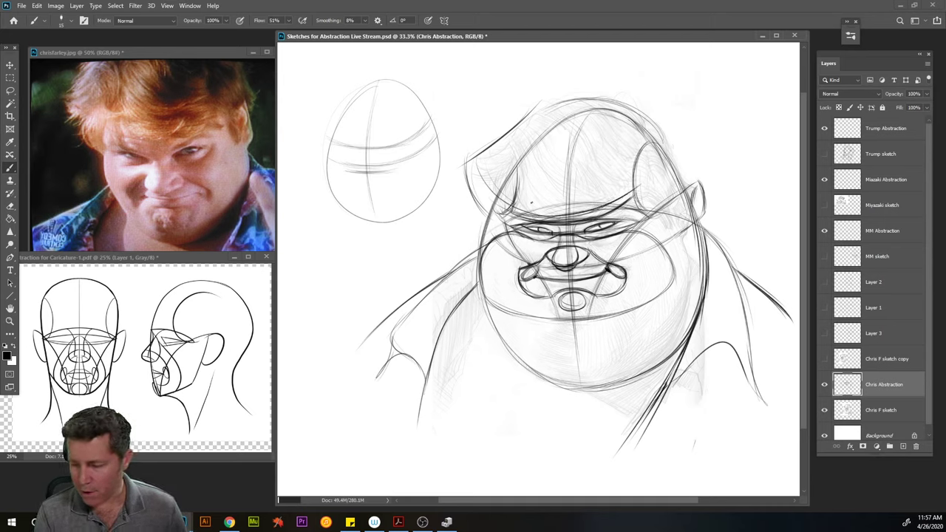
drag(617, 200, 645, 176)
drag(604, 209, 618, 198)
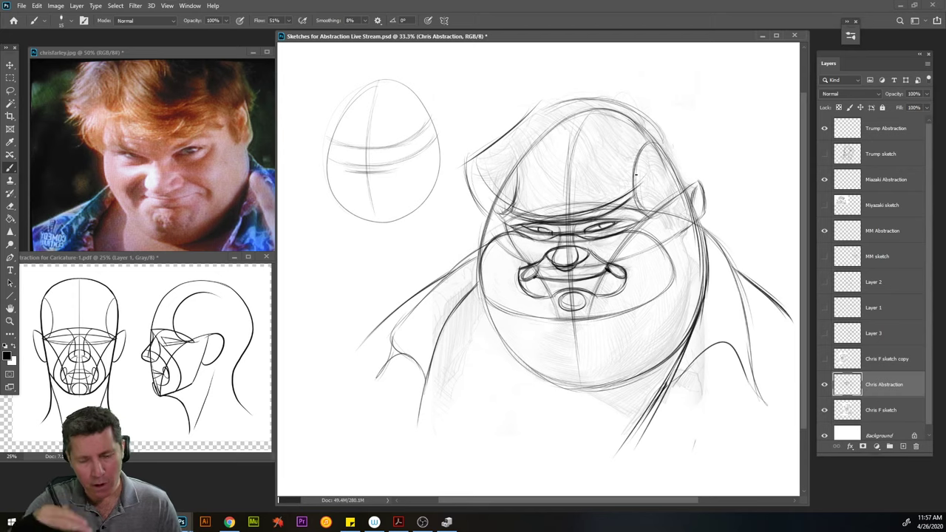
drag(649, 184, 626, 194)
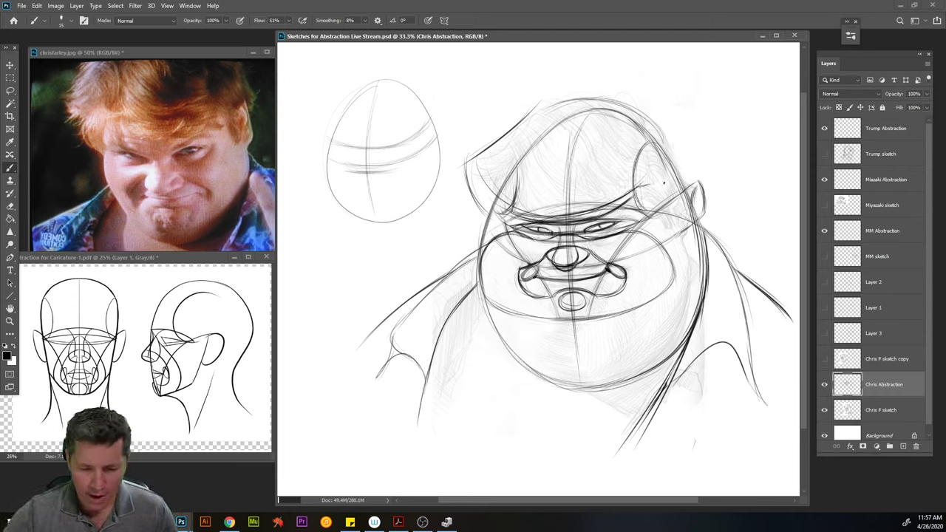
Draw the hair curving above the right ear and complete the hair silhouette around the right side and crown
mouse_move(663, 185)
mouse_down()
mouse_move(687, 207)
mouse_move(681, 197)
mouse_up()
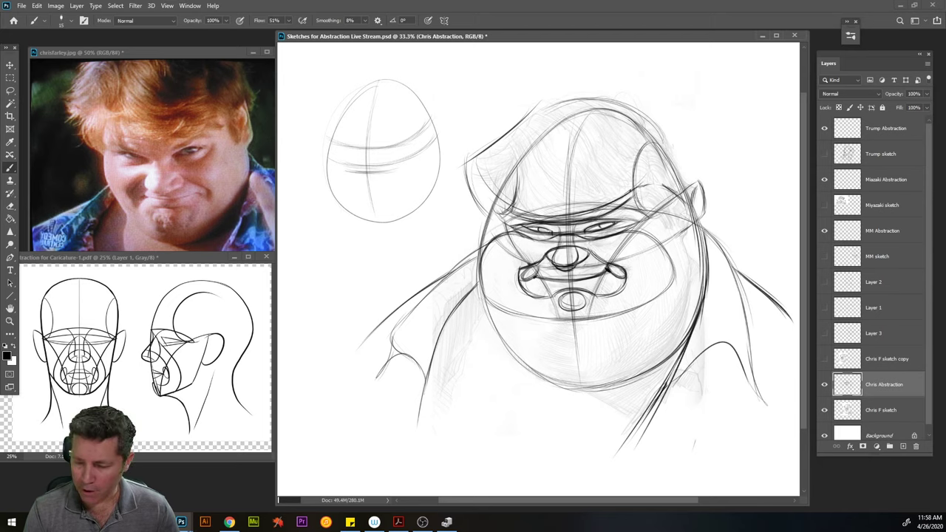
mouse_move(637, 191)
mouse_down()
mouse_move(672, 185)
mouse_move(708, 208)
mouse_up()
drag(707, 172, 707, 198)
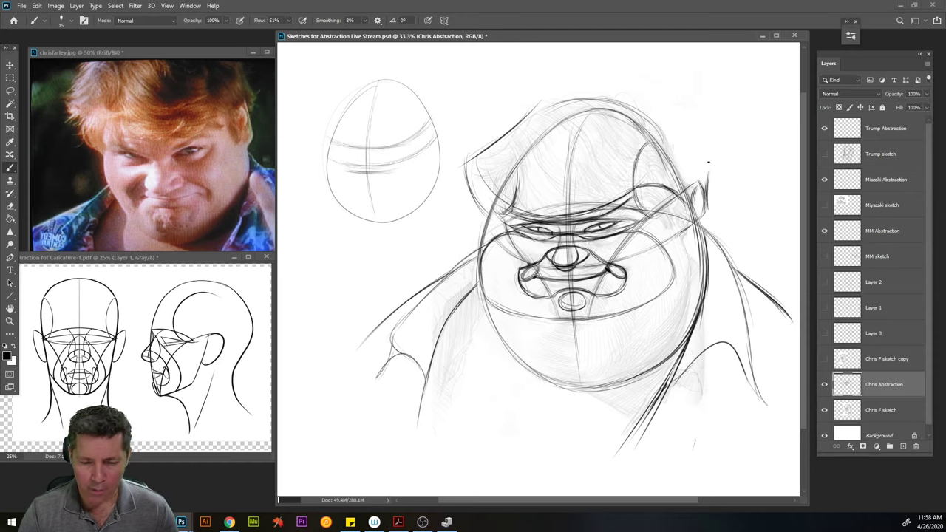
drag(690, 140, 713, 168)
mouse_move(678, 126)
mouse_down()
mouse_move(711, 168)
mouse_move(673, 126)
mouse_move(670, 136)
mouse_move(681, 131)
mouse_move(548, 138)
mouse_move(646, 111)
mouse_move(481, 138)
mouse_up()
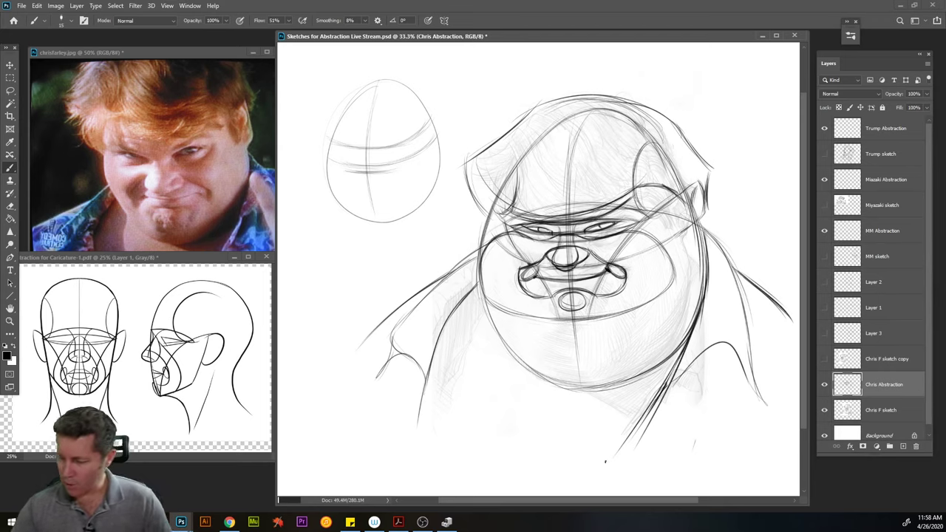
click(825, 410)
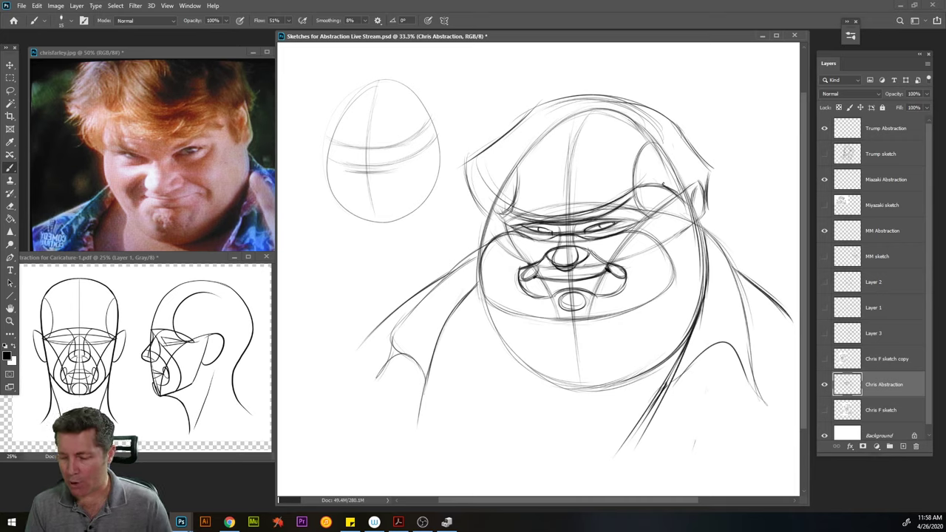
click(824, 409)
click(881, 410)
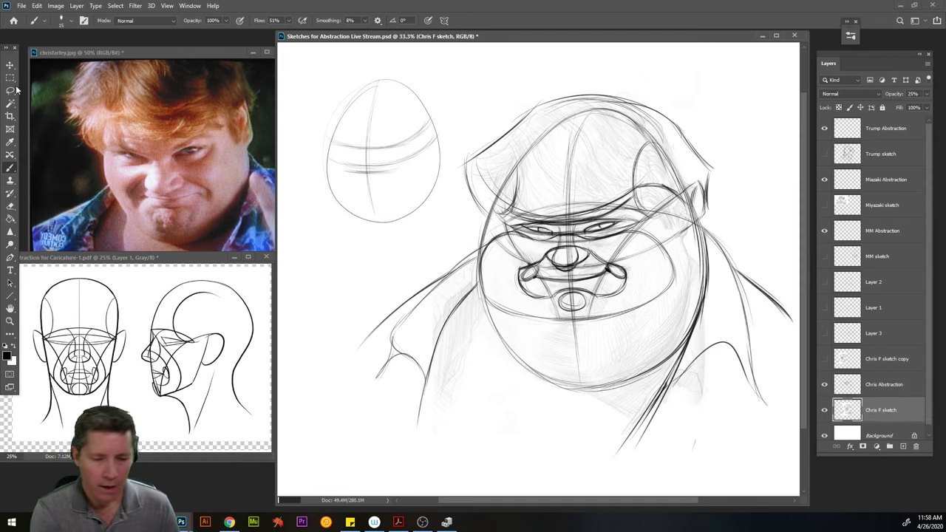
click(10, 65)
drag(627, 314, 436, 341)
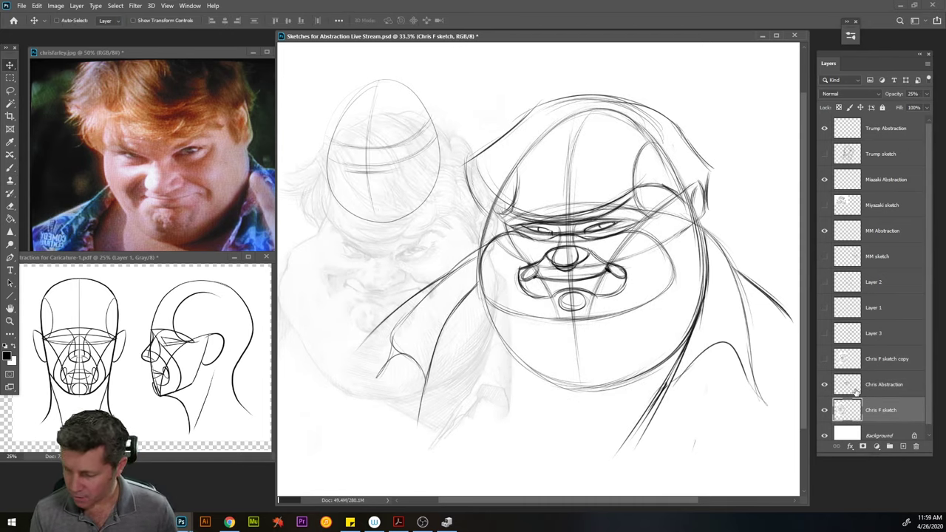
drag(612, 347, 684, 356)
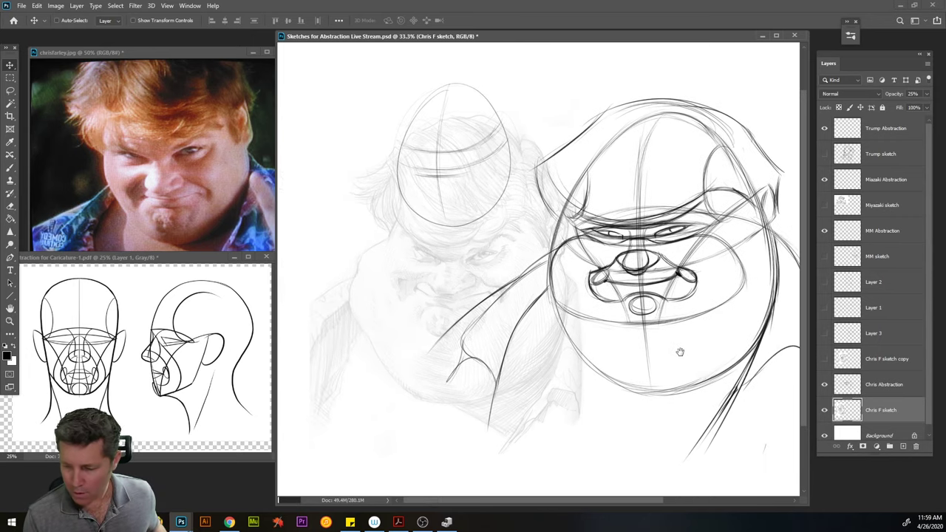
Lasso the small egg-shaped head study on the Chris Abstraction layer, delete it and clear the selection
click(885, 384)
key(l)
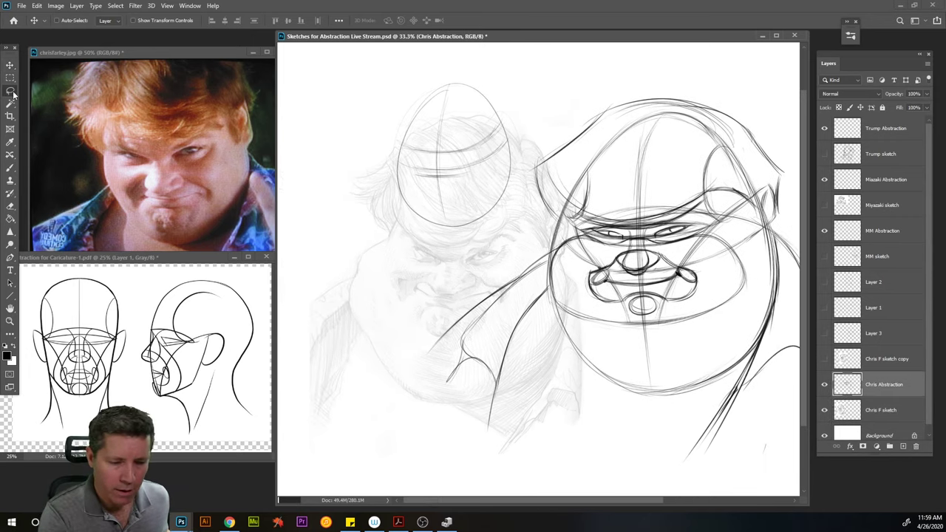
mouse_move(446, 66)
mouse_down()
mouse_move(372, 216)
mouse_move(493, 237)
mouse_move(530, 159)
mouse_move(436, 66)
mouse_up()
key(Delete)
key(ctrl+d)
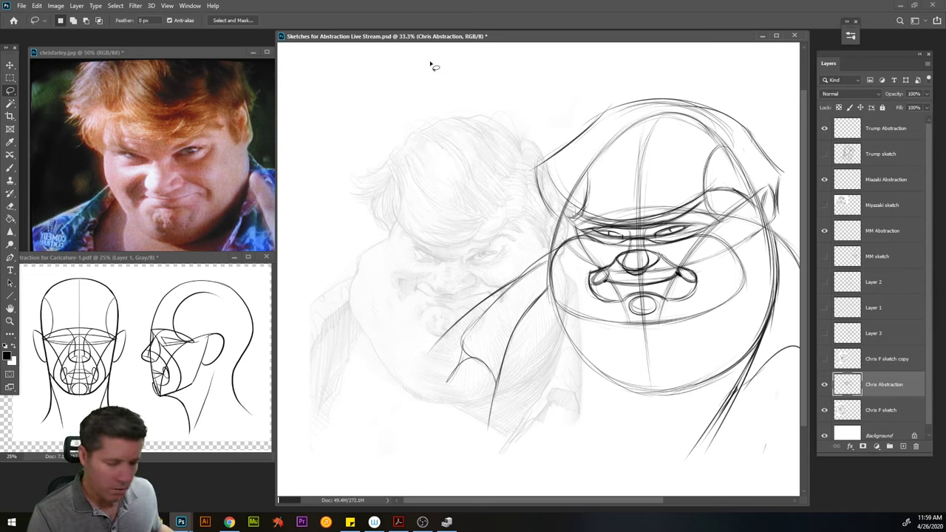
key(v)
click(876, 413)
key(2)
key(5)
drag(480, 243, 440, 259)
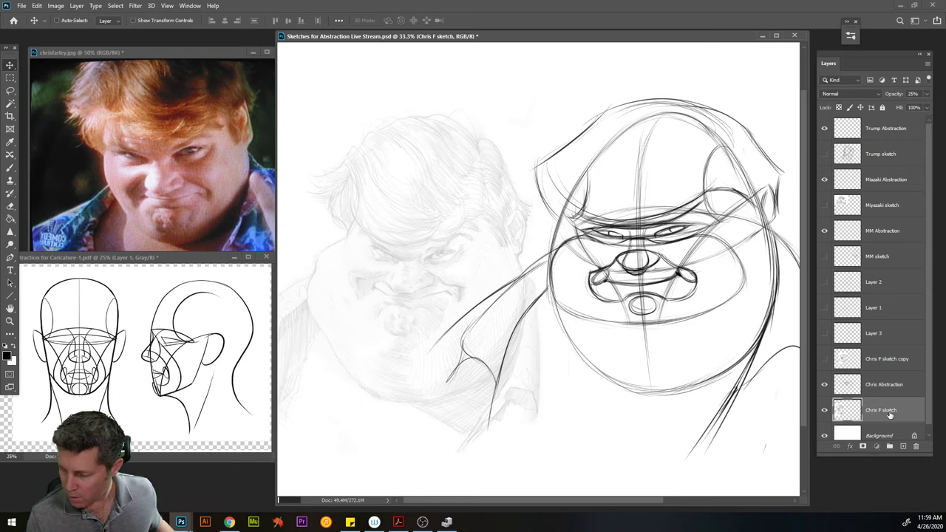
click(927, 95)
drag(899, 108, 929, 110)
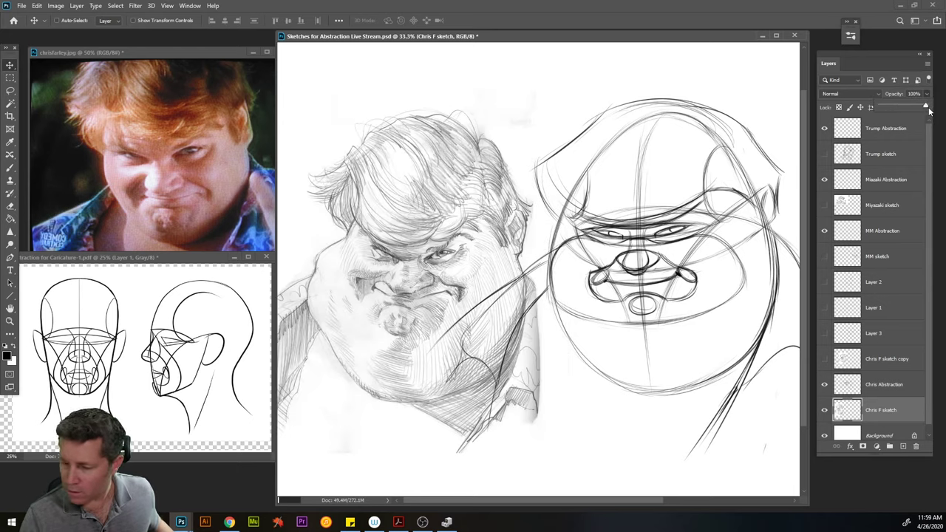
mouse_move(471, 228)
mouse_down()
mouse_move(470, 214)
mouse_move(480, 287)
mouse_move(467, 279)
mouse_up()
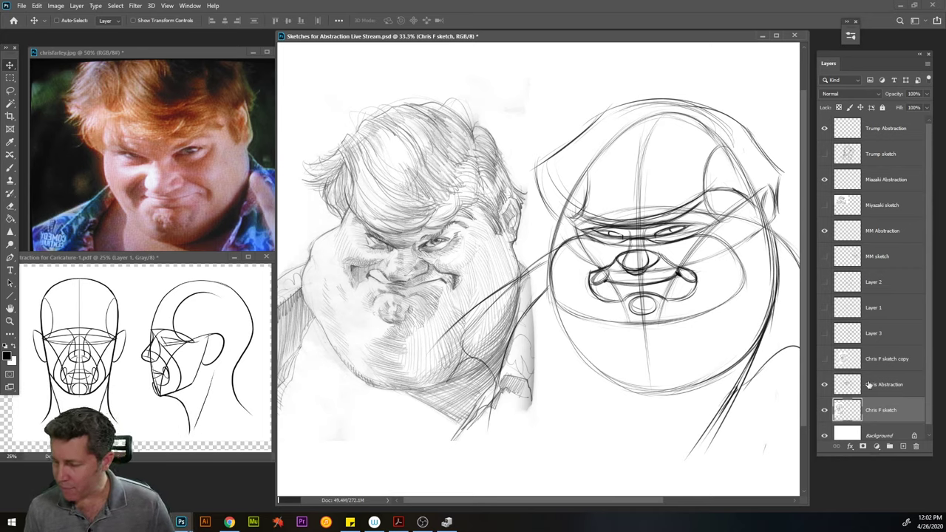
Hide the Chris F sketch and Chris Abstraction layers and show the Miyazaki sketch layer
click(825, 410)
click(824, 385)
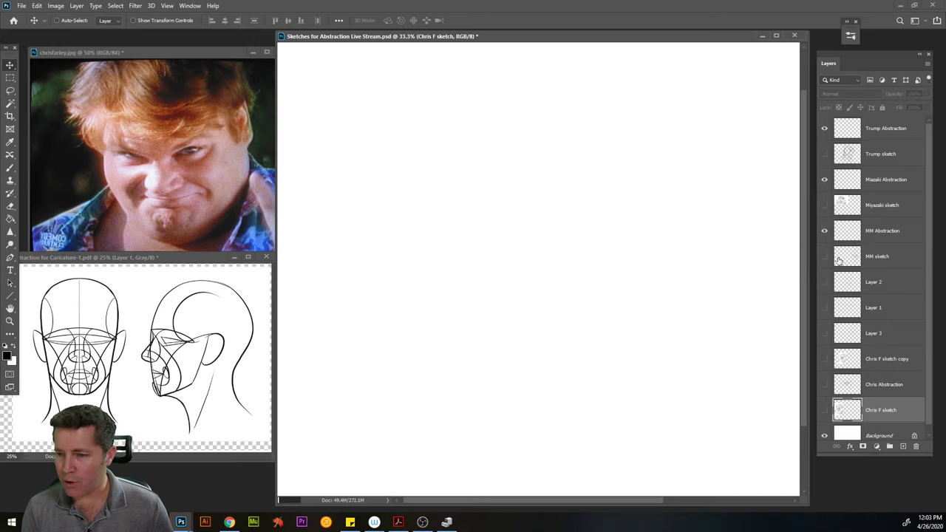
click(824, 206)
drag(808, 221, 687, 353)
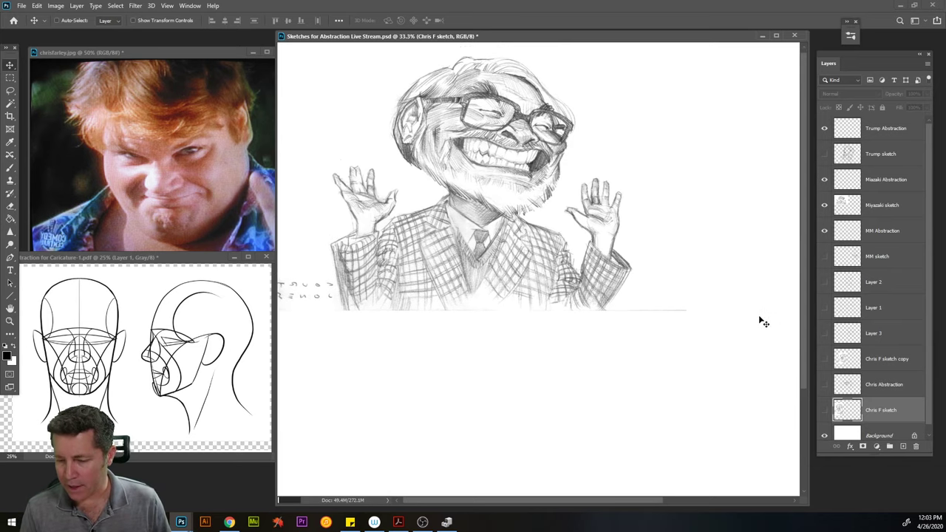
Hide the Miyazaki sketch layer, show the MM sketch layer and bring its caricature into view
click(824, 206)
click(824, 257)
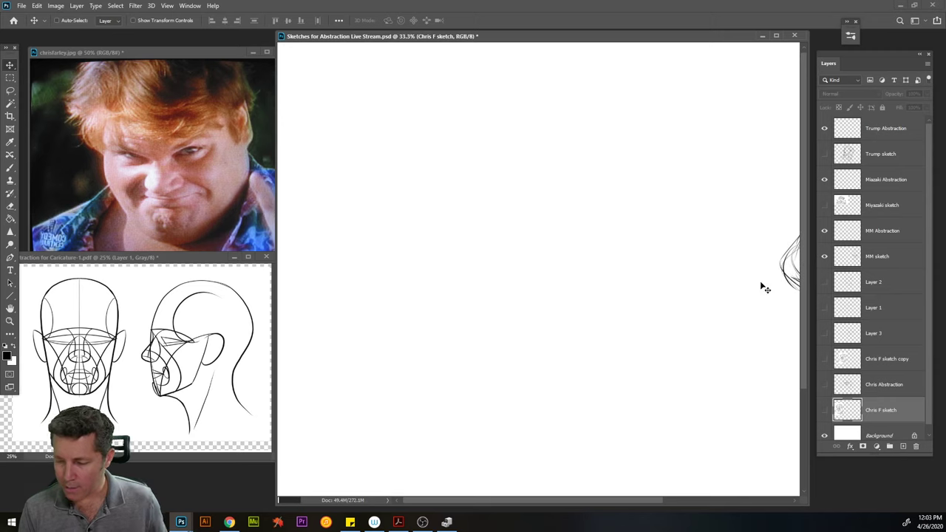
drag(762, 285, 695, 291)
scroll(715, 329, down, 2)
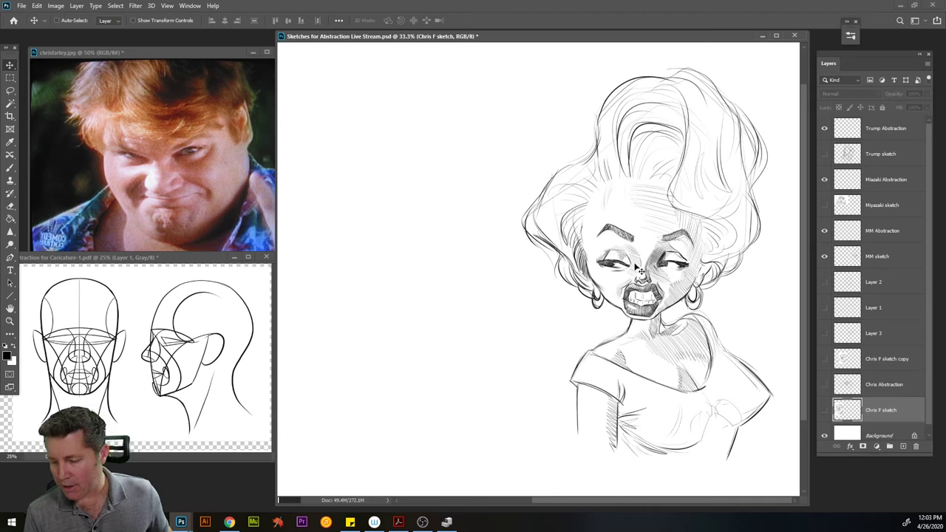
Flip the whole canvas horizontally and bring the mirrored MM caricature into view
click(55, 5)
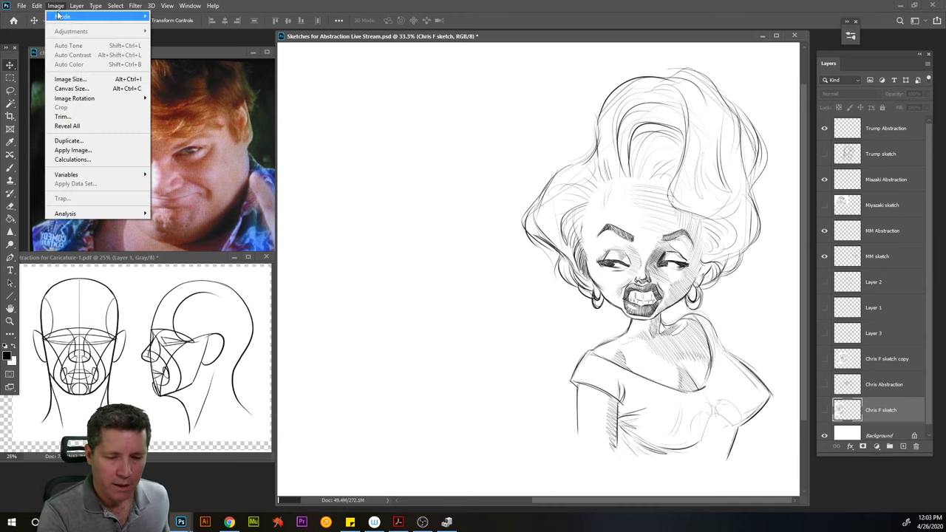
mouse_move(79, 101)
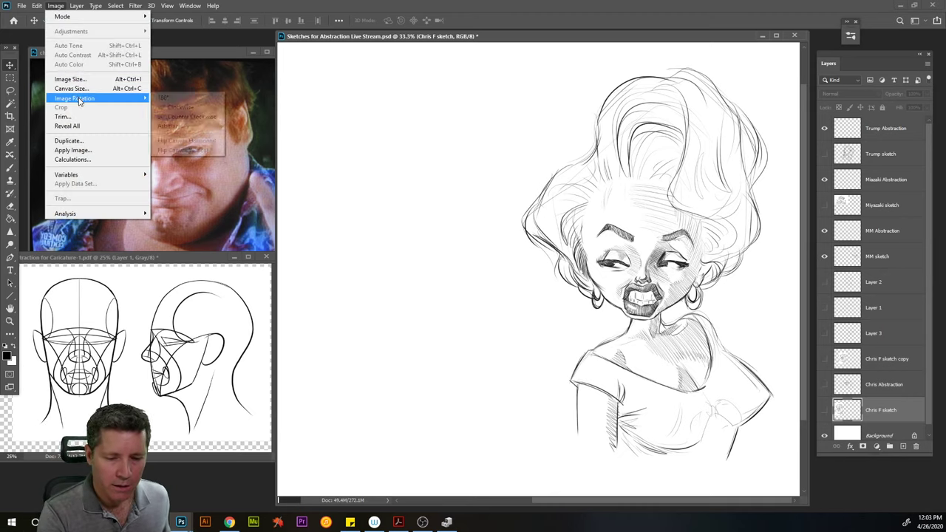
click(188, 140)
mouse_move(399, 263)
mouse_down()
mouse_move(595, 261)
mouse_move(644, 289)
mouse_move(672, 290)
mouse_up()
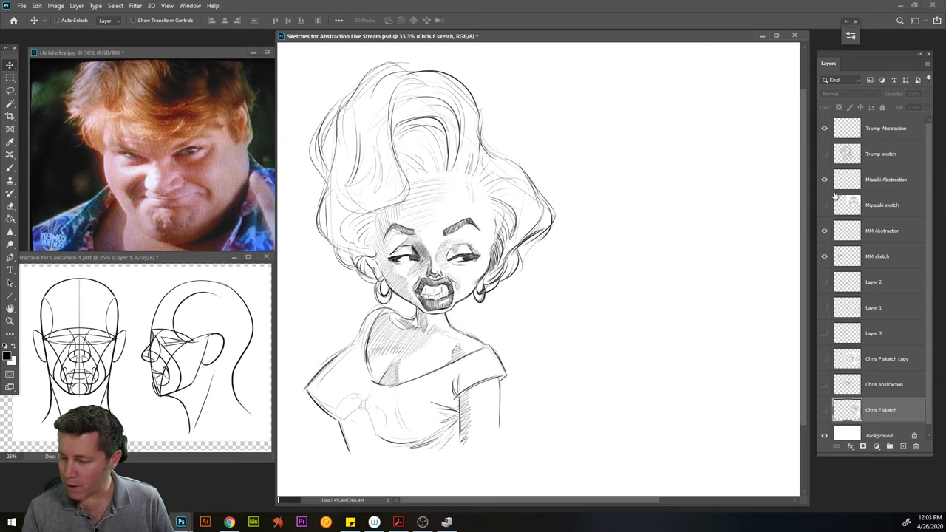
Hide the MM and Miazaki Abstraction layers and show the Trump sketch layer with the whole caricature visible at 25% zoom
click(824, 231)
click(824, 256)
click(824, 154)
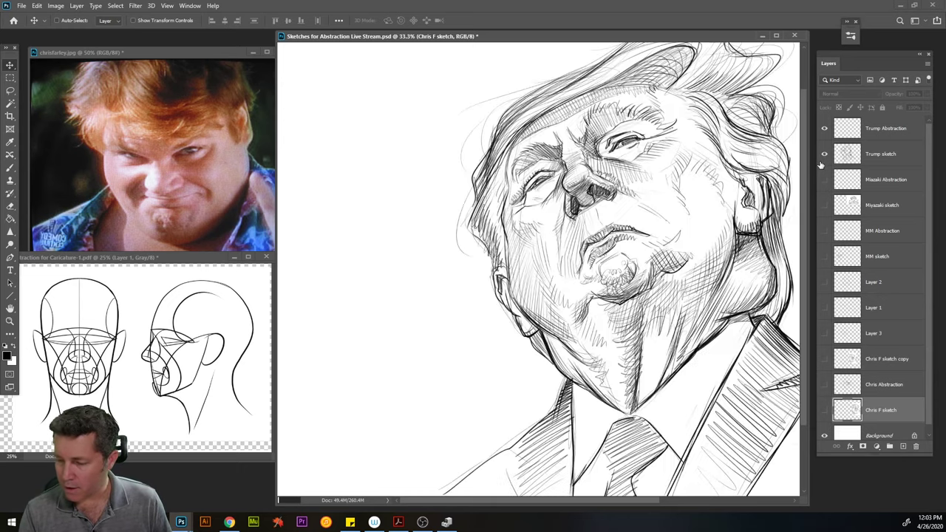
key(z)
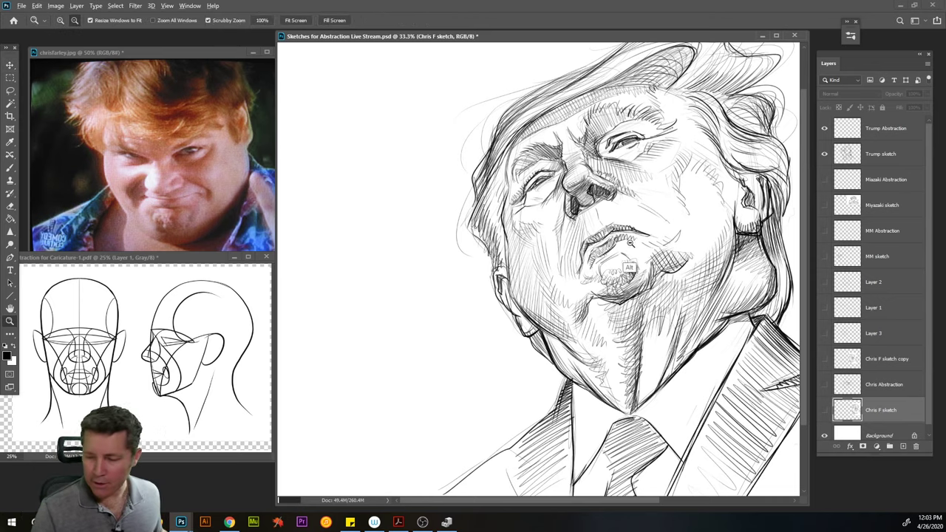
alt+click(630, 258)
drag(590, 43, 599, 44)
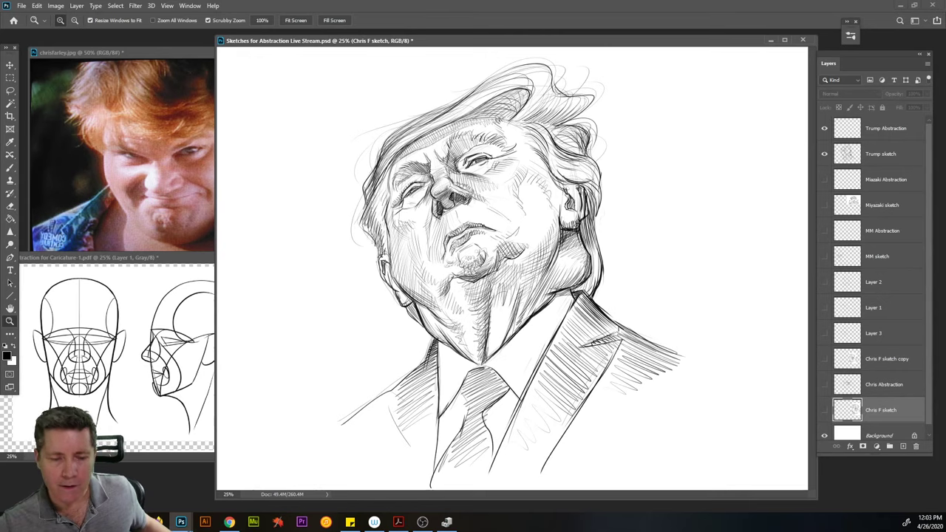
Replace the Chris Farley photo with the Trump-upshot.jpg reference, and place and shrink its window beside the sketch
click(148, 54)
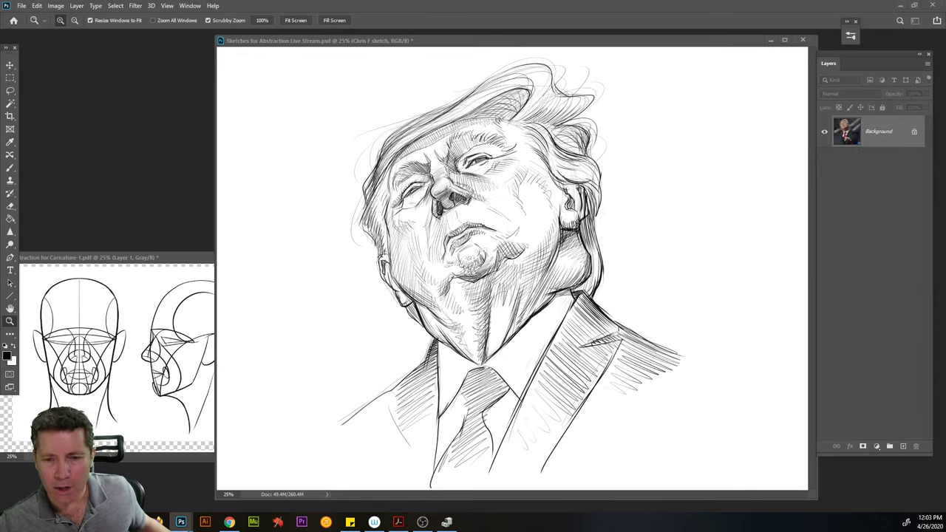
drag(137, 266, 199, 43)
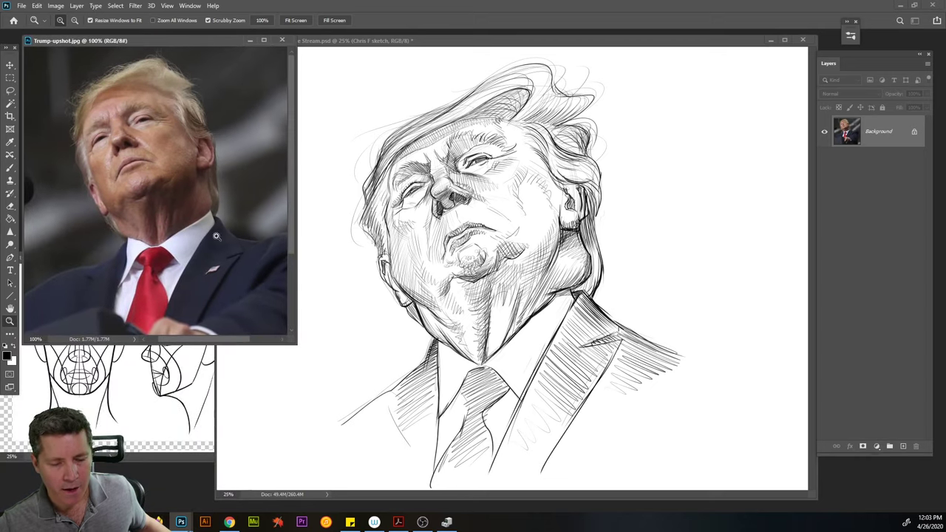
drag(288, 340, 238, 288)
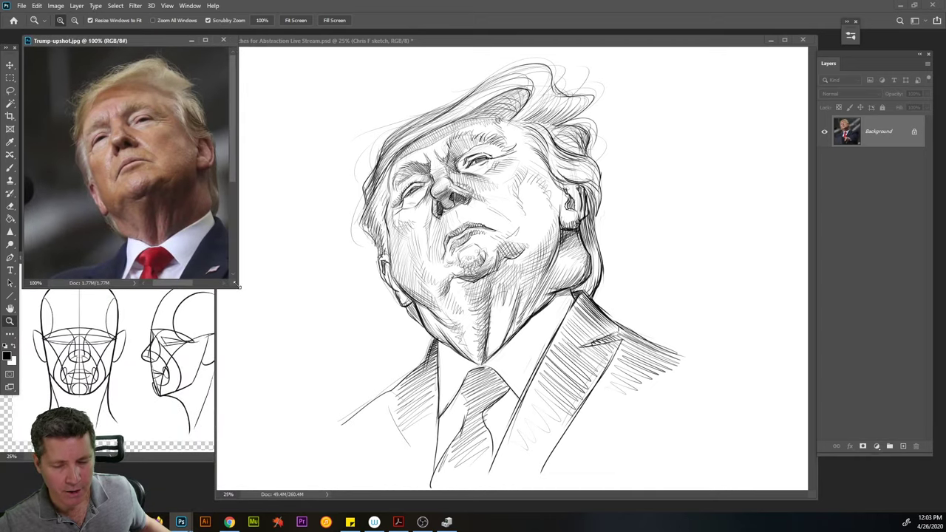
Lower the Trump sketch layer's opacity to 15%, make the Trump Abstraction layer active and narrow the sketch window to uncover the reference photo
click(542, 42)
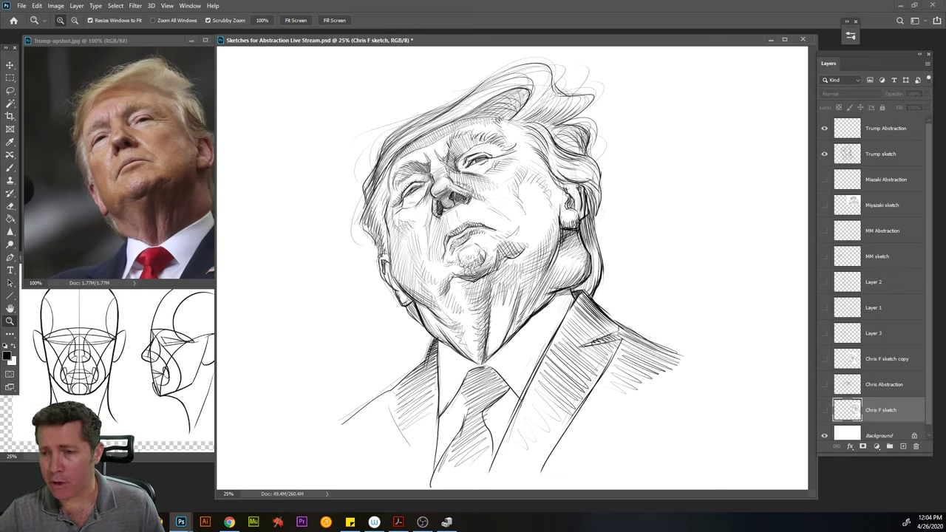
click(230, 522)
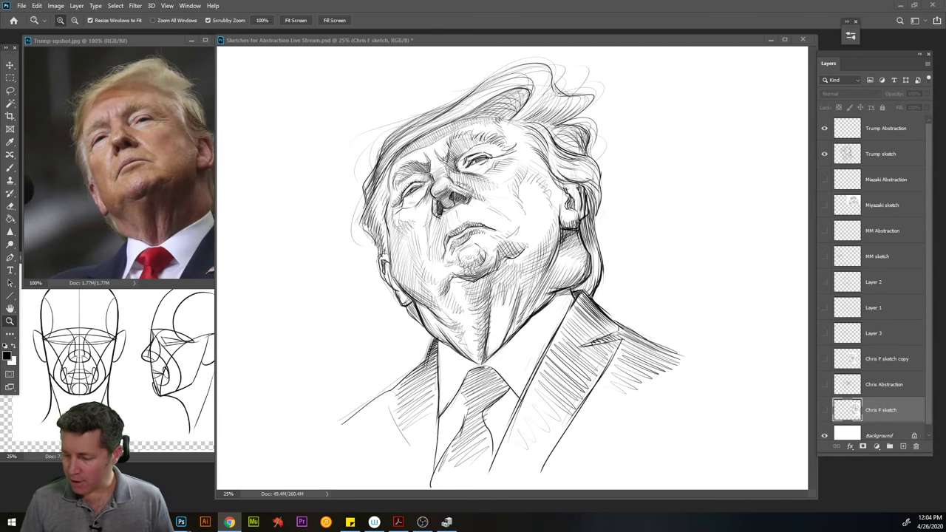
click(890, 134)
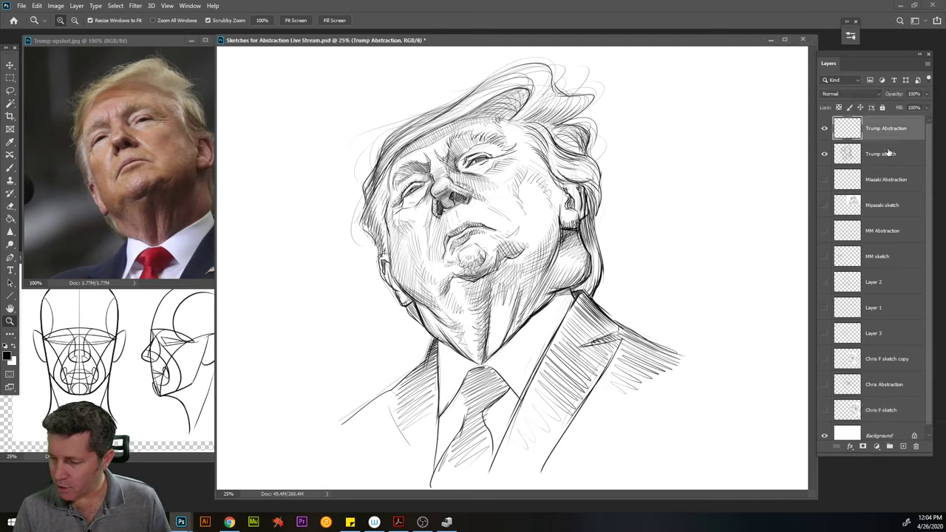
click(889, 153)
click(926, 93)
drag(924, 106, 887, 105)
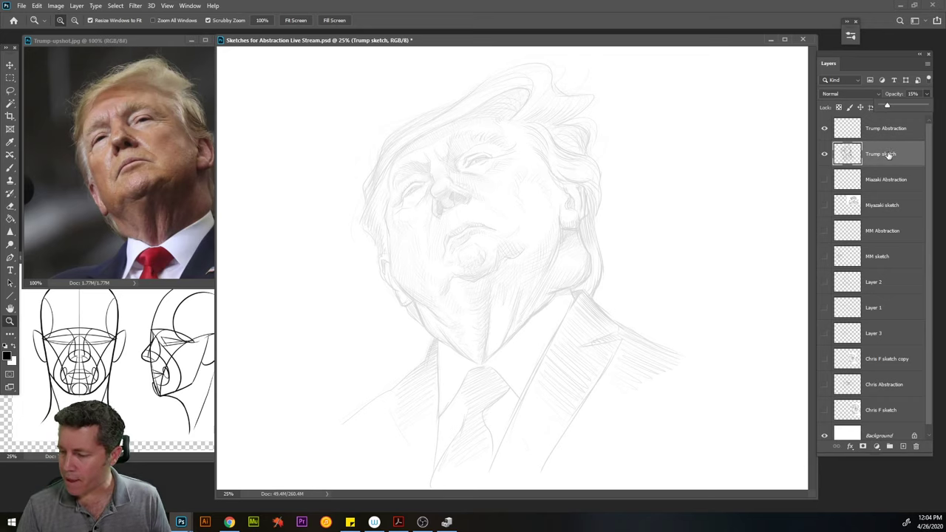
click(887, 128)
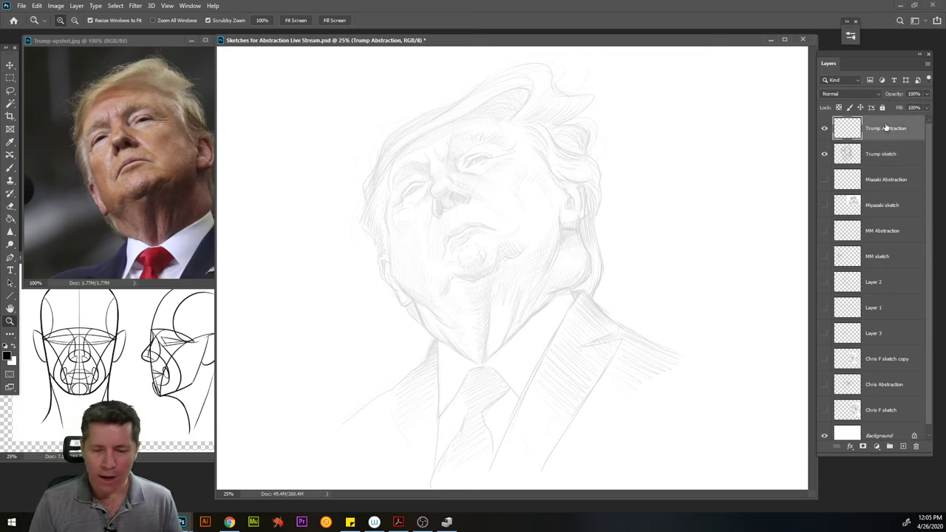
drag(215, 97, 237, 101)
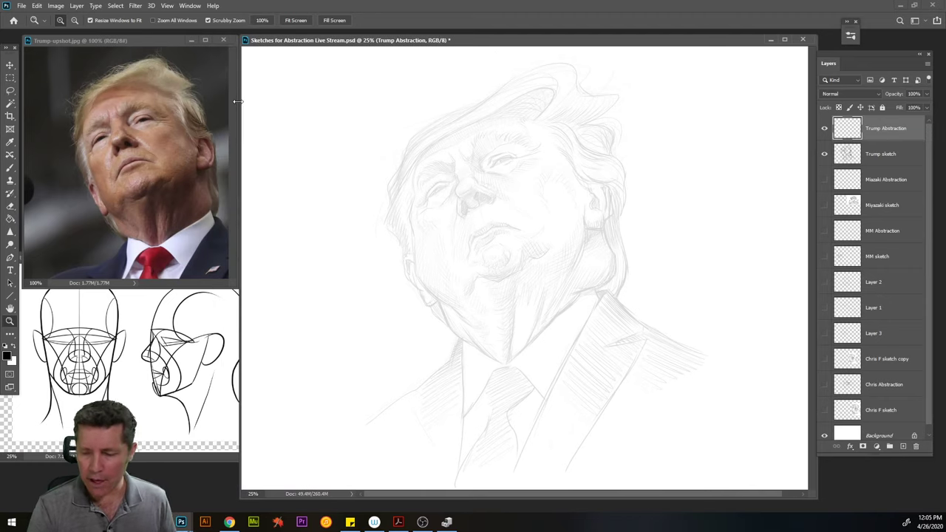
Brush the head shape's crown and left contour on the Trump Abstraction layer, curving down to a point above the tie knot
click(10, 169)
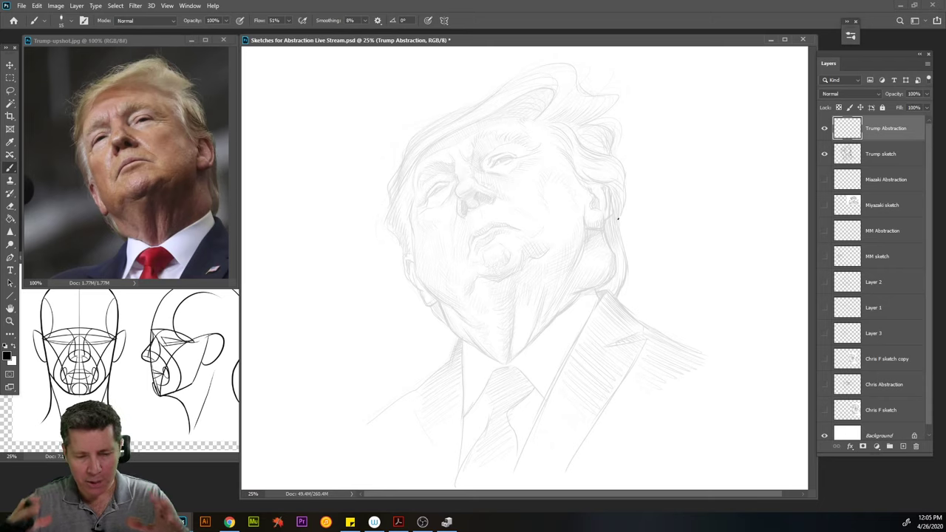
mouse_move(605, 183)
mouse_down()
mouse_move(561, 131)
mouse_move(473, 113)
mouse_up()
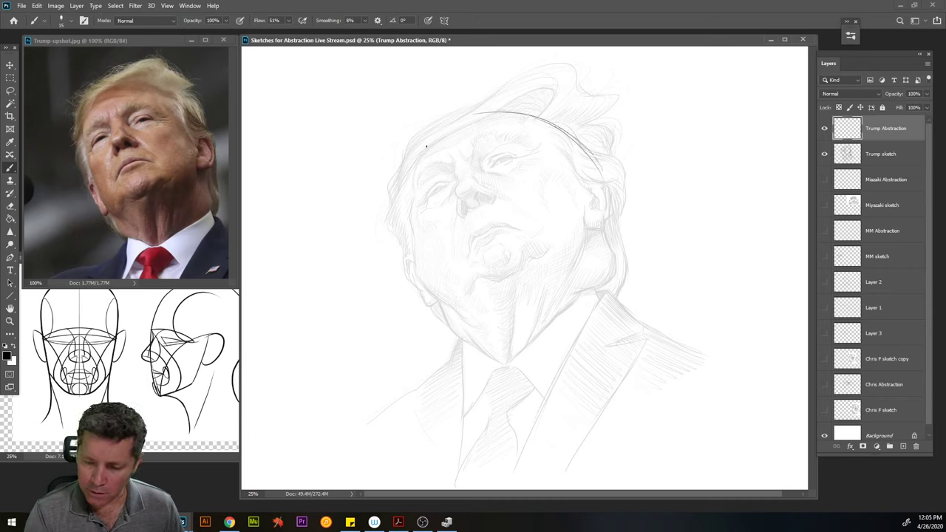
drag(425, 149, 415, 182)
drag(462, 112, 407, 213)
drag(426, 145, 408, 241)
mouse_move(417, 171)
mouse_down()
mouse_move(407, 269)
mouse_move(407, 260)
mouse_move(460, 335)
mouse_up()
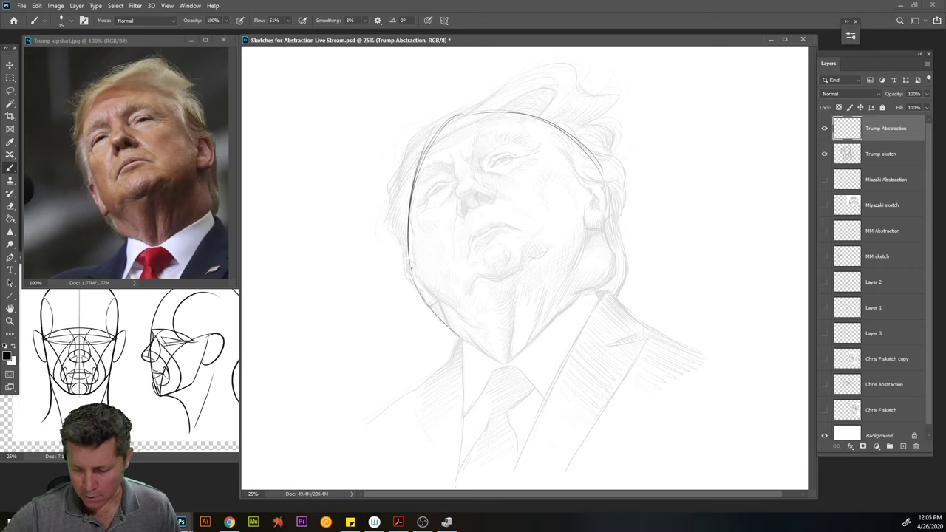
drag(417, 282, 488, 354)
drag(430, 300, 503, 362)
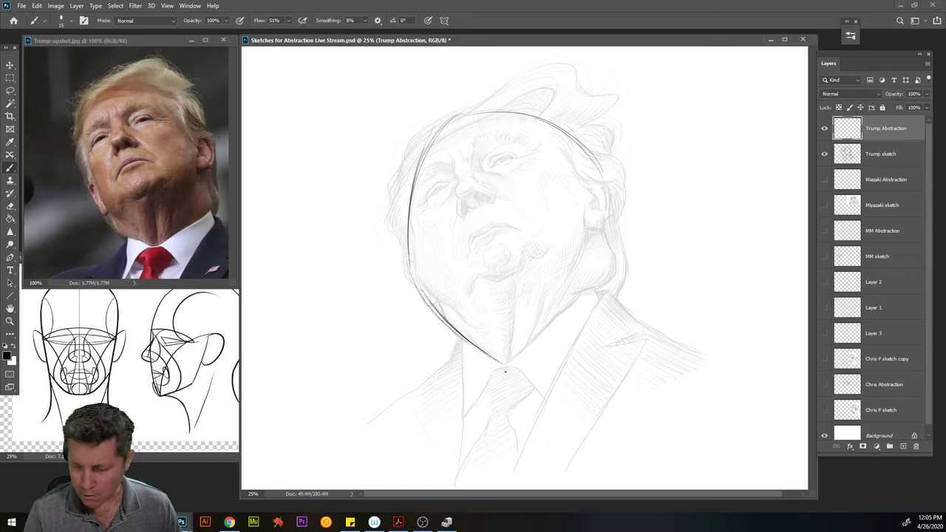
Draw the head shape's right contour down to the chin point, reinforce the crown, and check the outline with the Trump sketch hidden
mouse_move(422, 155)
mouse_down()
mouse_move(405, 244)
mouse_move(402, 207)
mouse_move(474, 112)
mouse_move(599, 185)
mouse_up()
mouse_move(558, 131)
mouse_down()
mouse_move(591, 175)
mouse_move(602, 210)
mouse_move(598, 173)
mouse_move(589, 283)
mouse_up()
mouse_move(606, 219)
mouse_down()
mouse_move(567, 304)
mouse_move(504, 364)
mouse_up()
drag(591, 265, 524, 349)
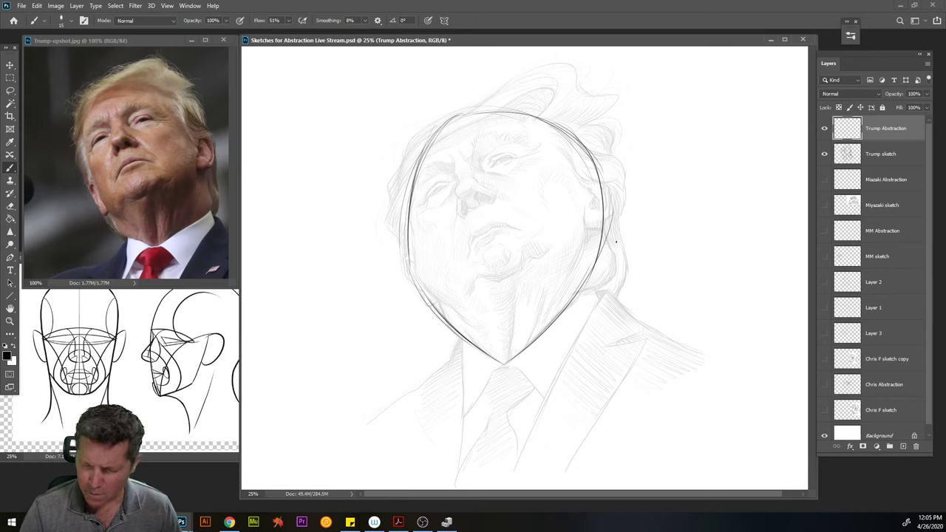
drag(560, 130, 442, 118)
drag(521, 111, 450, 125)
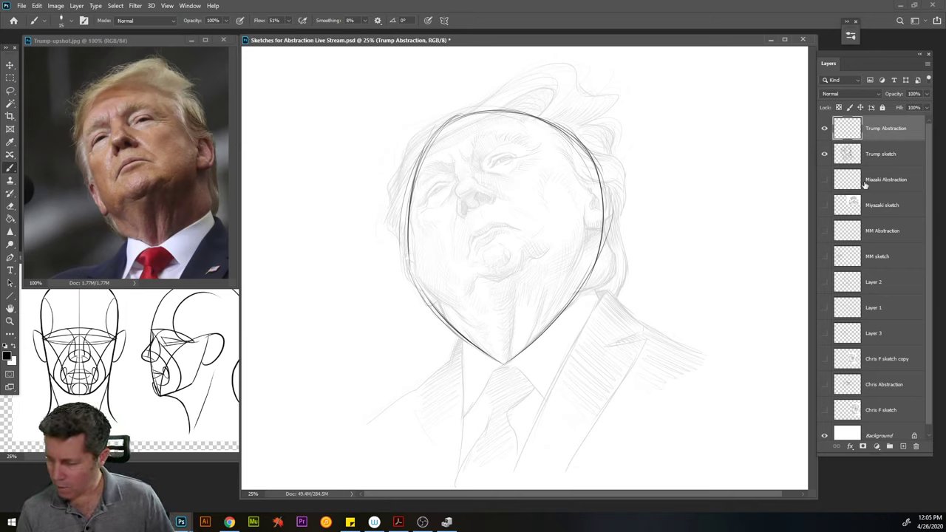
click(825, 156)
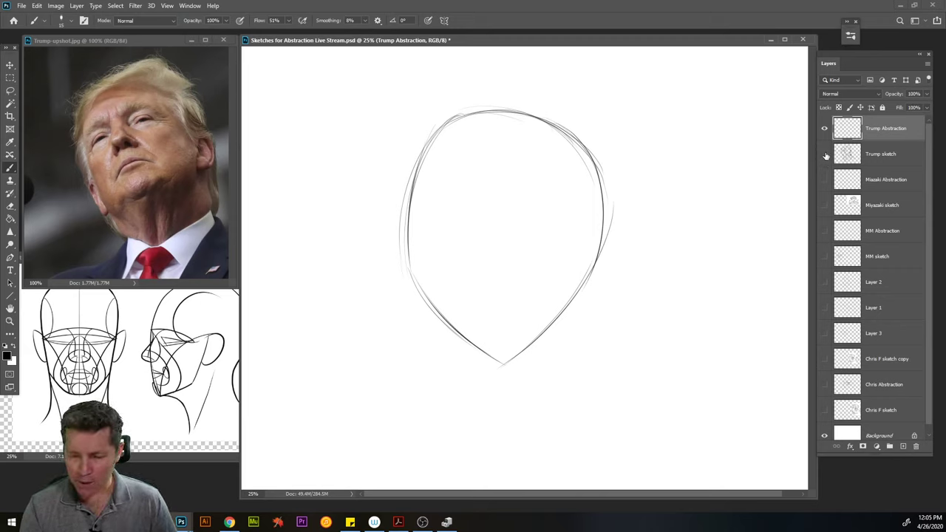
click(825, 154)
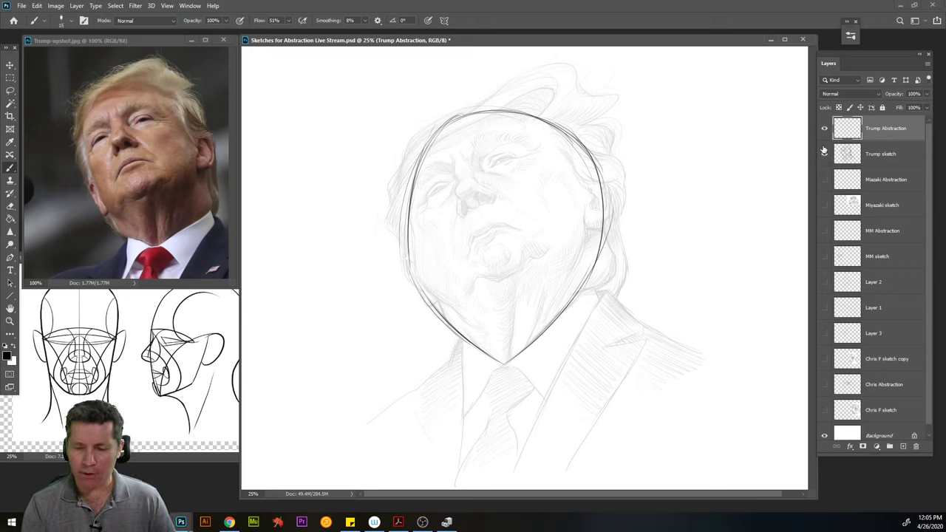
Redraw the head shape's left contour slightly further out, from the crown down to the jaw
mouse_move(450, 117)
mouse_down()
mouse_move(403, 182)
mouse_move(440, 127)
mouse_move(413, 171)
mouse_move(422, 147)
mouse_move(415, 158)
mouse_move(401, 201)
mouse_up()
drag(416, 153, 397, 235)
drag(399, 198, 405, 230)
drag(406, 161, 399, 268)
mouse_move(399, 191)
mouse_down()
mouse_move(400, 249)
mouse_move(411, 283)
mouse_up()
mouse_move(400, 238)
mouse_down()
mouse_move(415, 278)
mouse_move(409, 268)
mouse_up()
drag(419, 146, 414, 160)
mouse_move(438, 127)
mouse_down()
mouse_move(402, 180)
mouse_move(417, 153)
mouse_up()
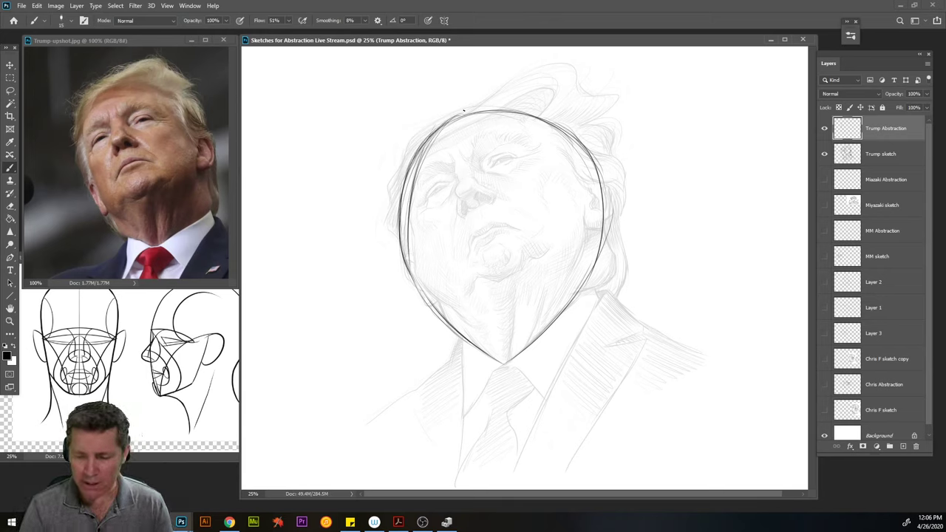
Erase the old inner line along the head shape's left side and the stray line at its upper right
mouse_move(410, 235)
mouse_down()
mouse_move(410, 260)
mouse_move(406, 221)
mouse_up()
mouse_move(416, 175)
mouse_down()
mouse_move(411, 202)
mouse_move(416, 168)
mouse_move(411, 180)
mouse_move(447, 129)
mouse_move(409, 198)
mouse_move(415, 172)
mouse_move(406, 246)
mouse_move(459, 315)
mouse_up()
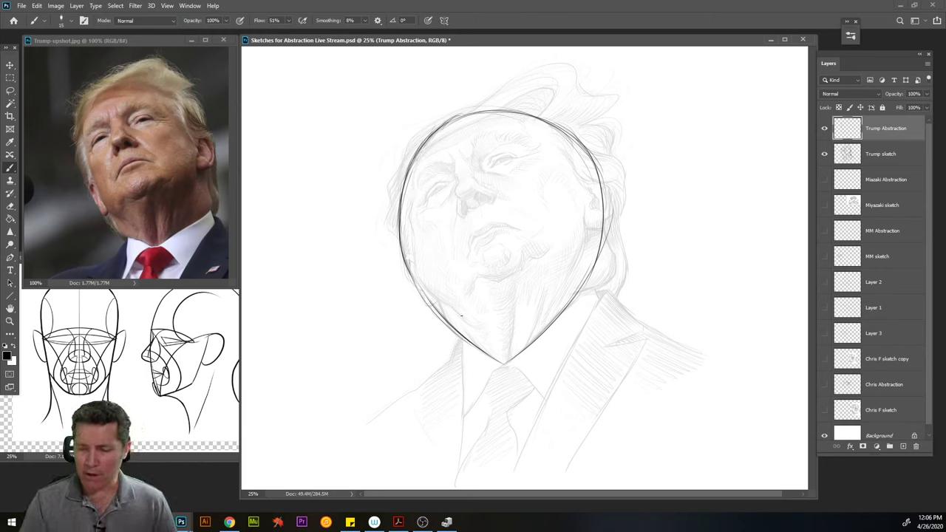
mouse_move(557, 110)
mouse_down()
mouse_move(610, 174)
mouse_move(546, 109)
mouse_move(603, 166)
mouse_move(562, 120)
mouse_up()
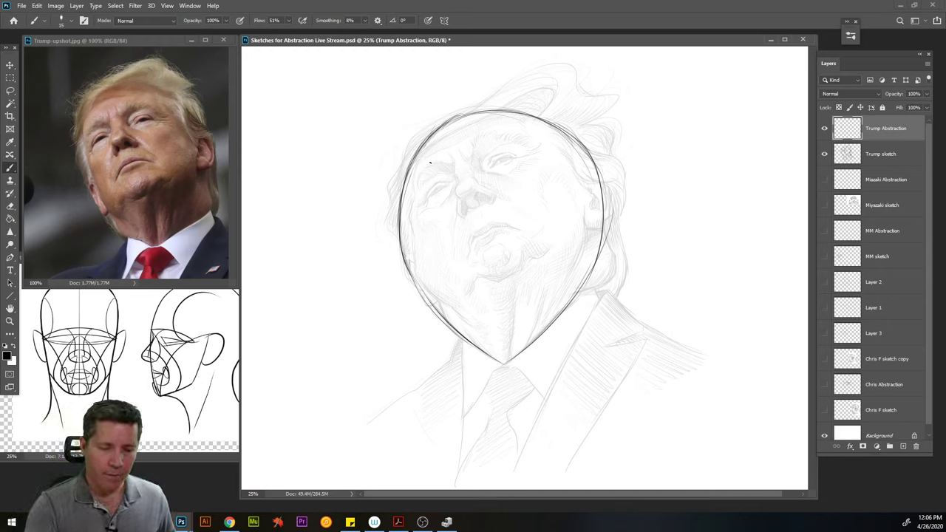
Draw the face's slanted centre line over the Trump-upshot.jpg photo as a demonstration and undo the strokes
click(107, 96)
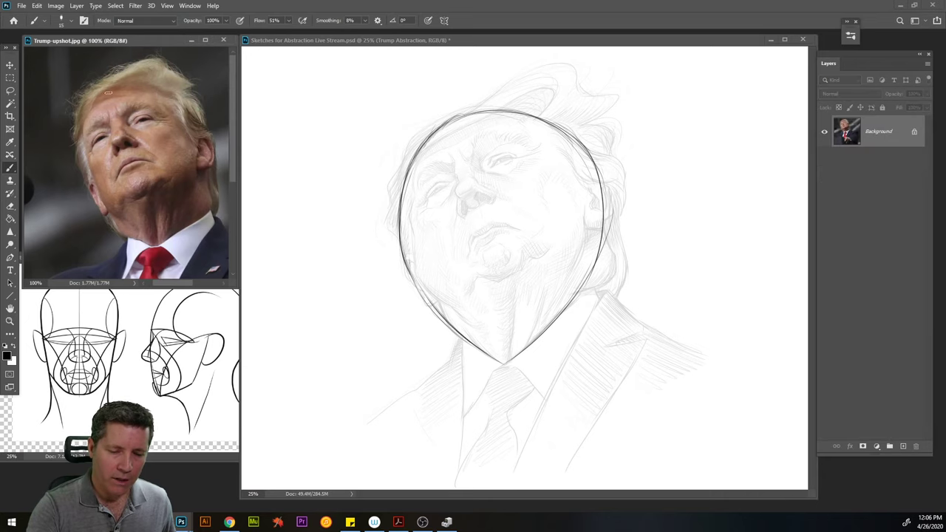
drag(106, 85, 148, 206)
drag(122, 142, 102, 93)
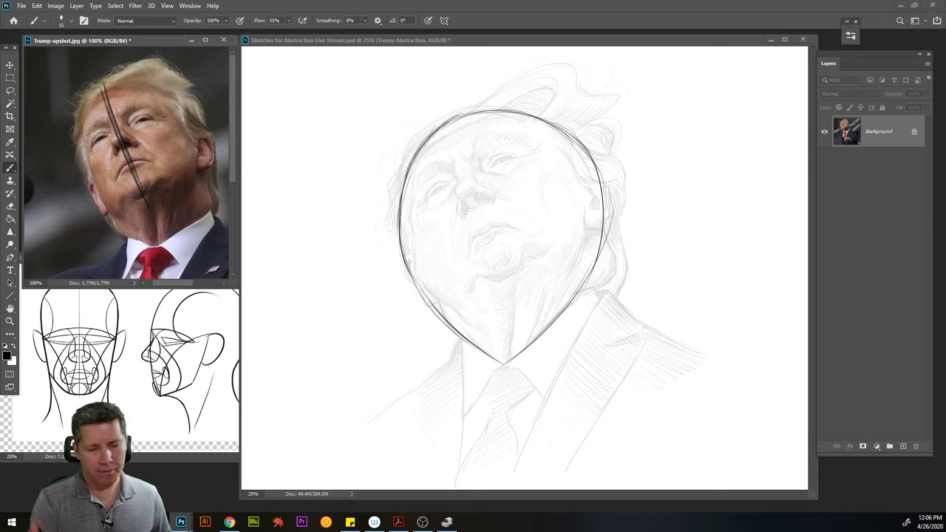
key(ctrl+z)
key(ctrl+z)
key(ctrl+z)
key(ctrl+z)
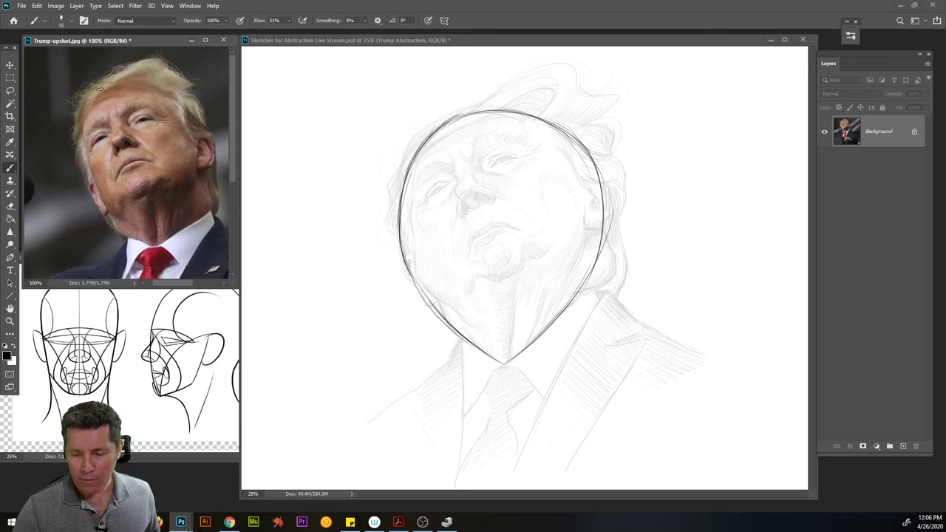
Draw the face's slanted centre line on the Trump Abstraction layer, from the top of the forehead down past the chin
click(454, 124)
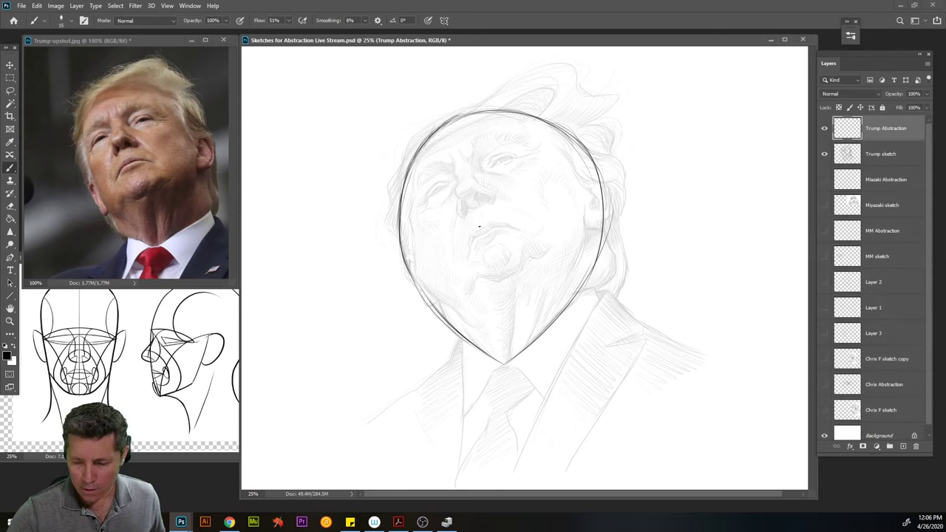
drag(453, 142, 507, 286)
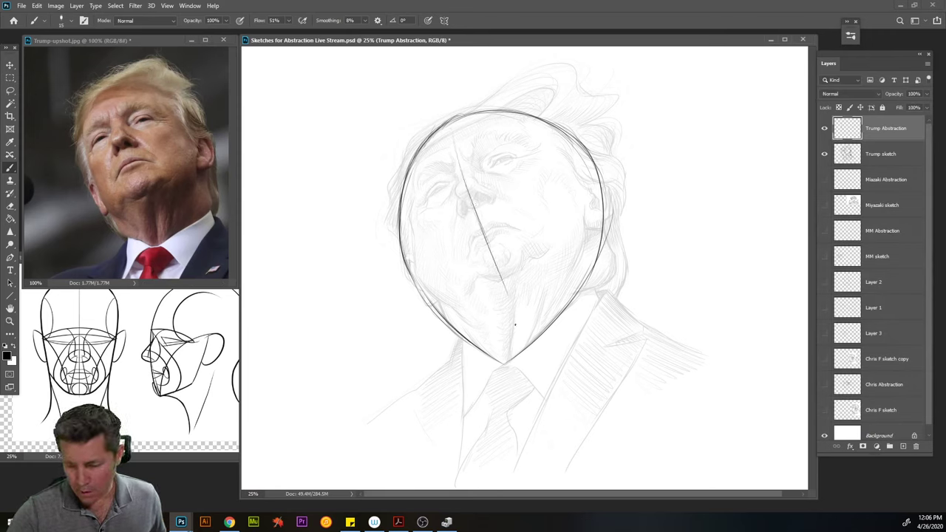
drag(479, 221, 501, 275)
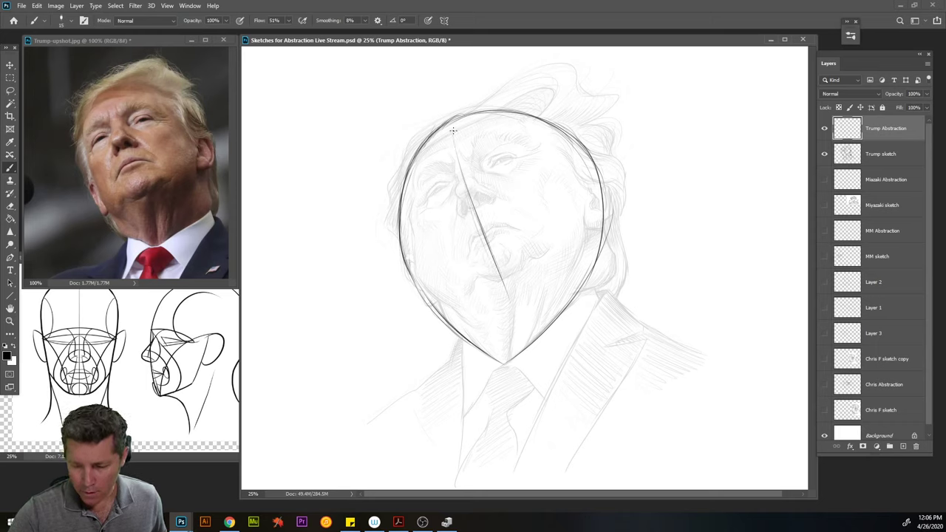
drag(482, 235, 509, 299)
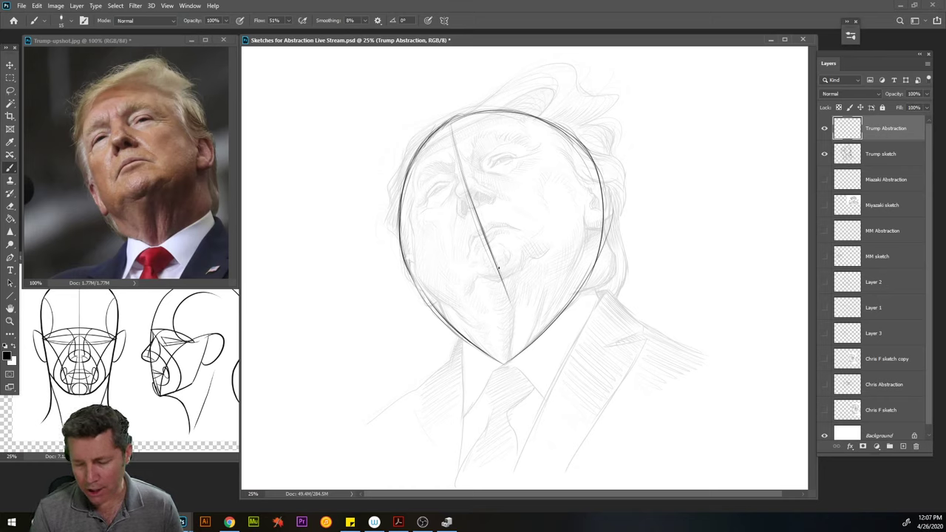
Draw and darken a slanted cross line over the centre line at the chin, undoing the extra stroke below it
drag(517, 256, 475, 276)
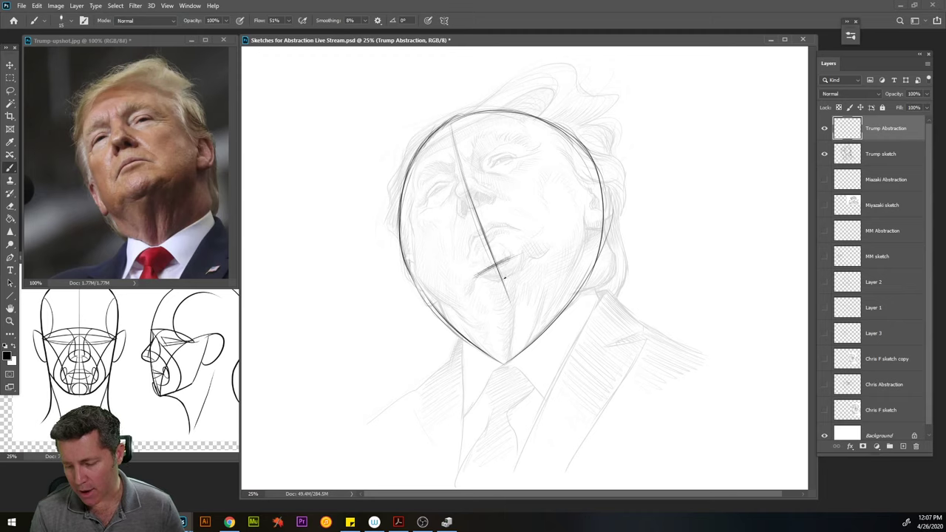
drag(508, 275, 494, 282)
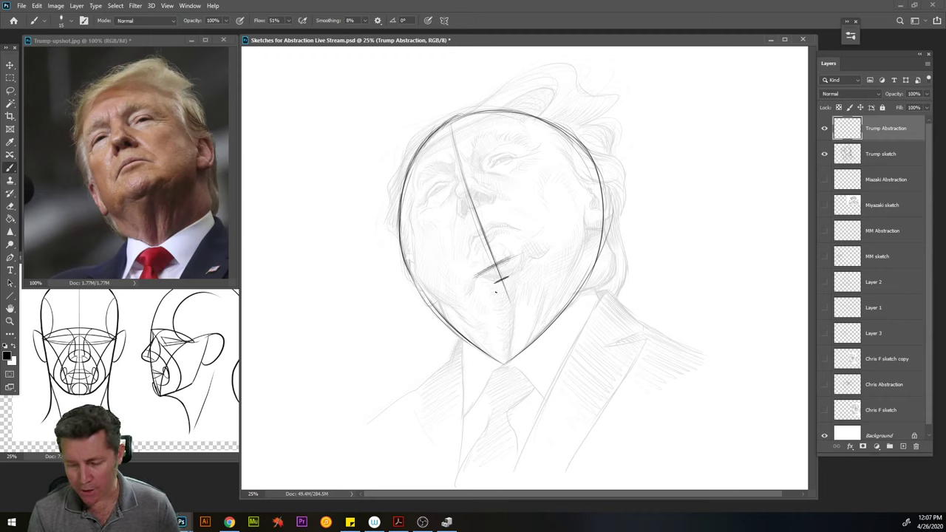
key(ctrl+z)
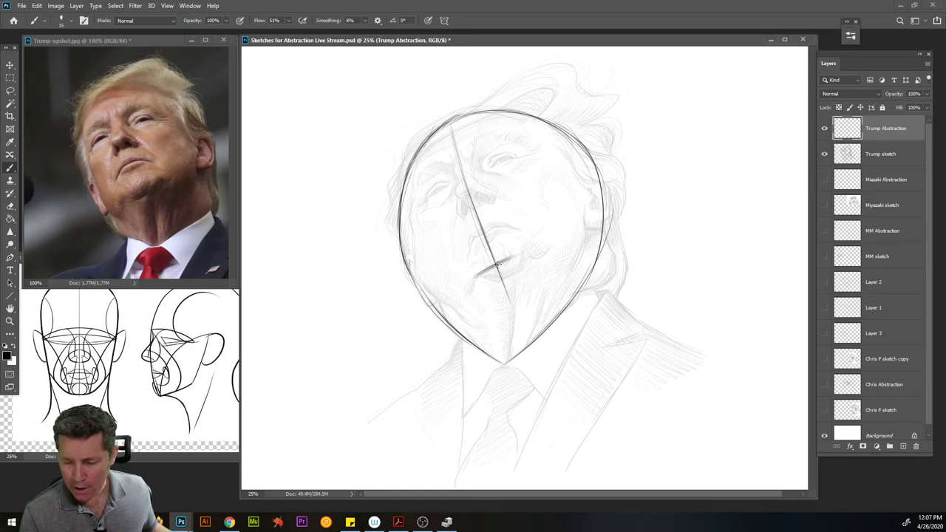
drag(511, 258, 485, 271)
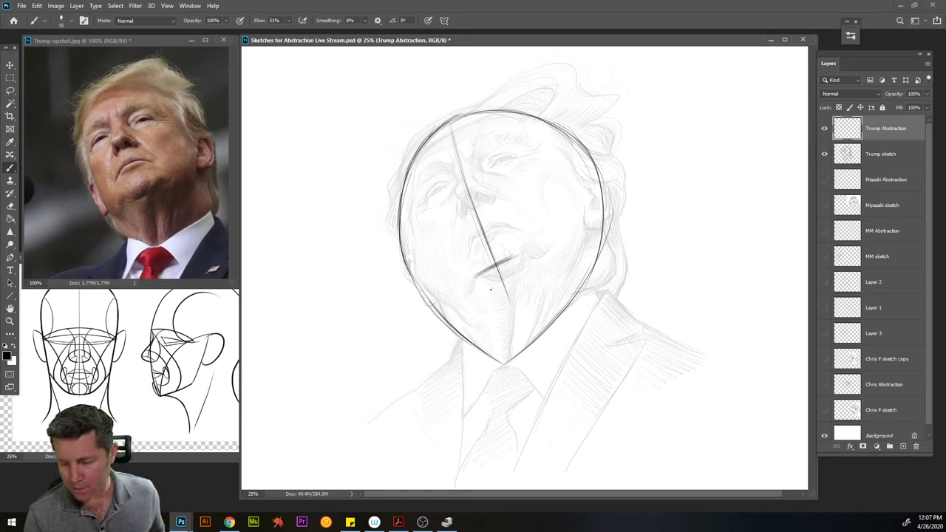
drag(528, 253, 464, 281)
drag(529, 254, 506, 263)
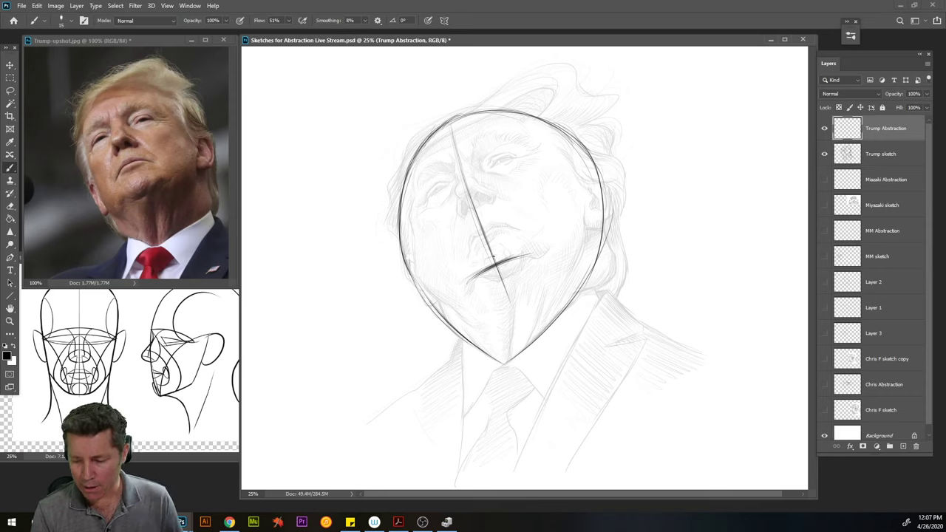
Add a short cross mark just above the chin line and draw a slanted brow line across the upper face
drag(499, 253, 485, 258)
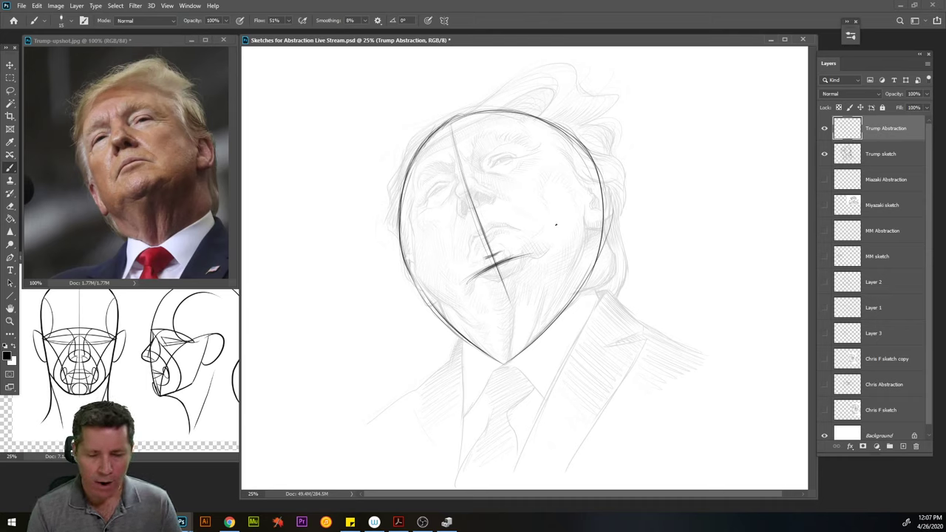
mouse_move(428, 164)
mouse_down()
mouse_move(497, 128)
mouse_move(475, 140)
mouse_up()
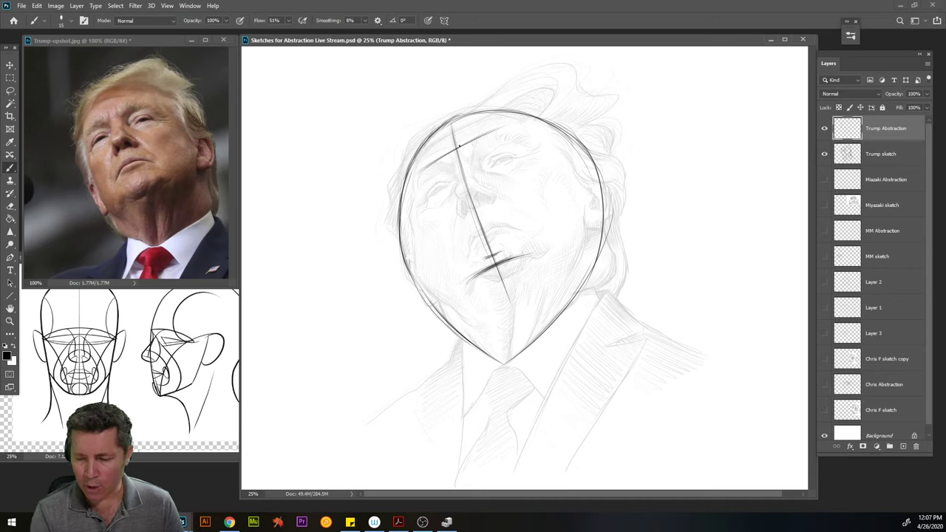
drag(441, 156, 499, 128)
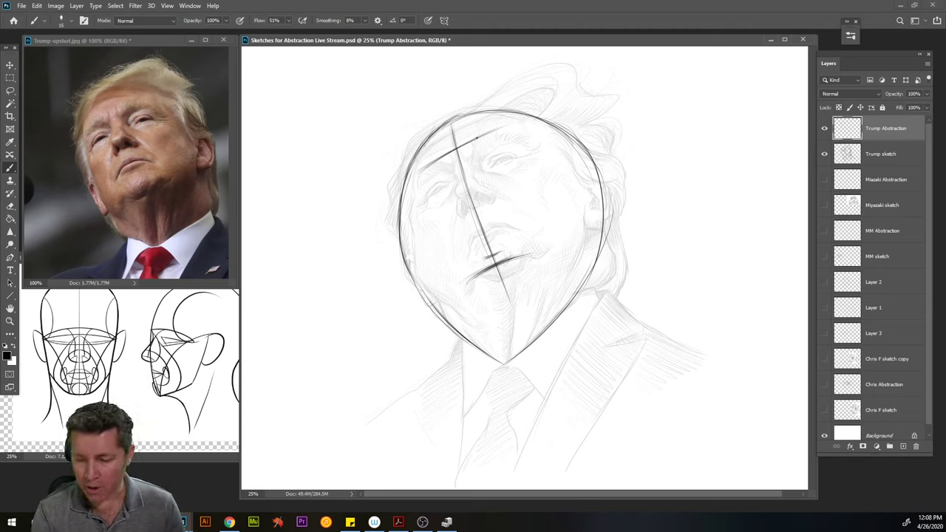
Sketch a tilted box seen from below beside the head, with a centre line and a cross line on its front face
mouse_move(273, 119)
mouse_down()
mouse_move(276, 187)
mouse_move(329, 94)
mouse_move(355, 144)
mouse_up()
mouse_move(276, 186)
mouse_down()
mouse_move(348, 147)
mouse_move(321, 198)
mouse_move(362, 166)
mouse_up()
drag(356, 144, 360, 160)
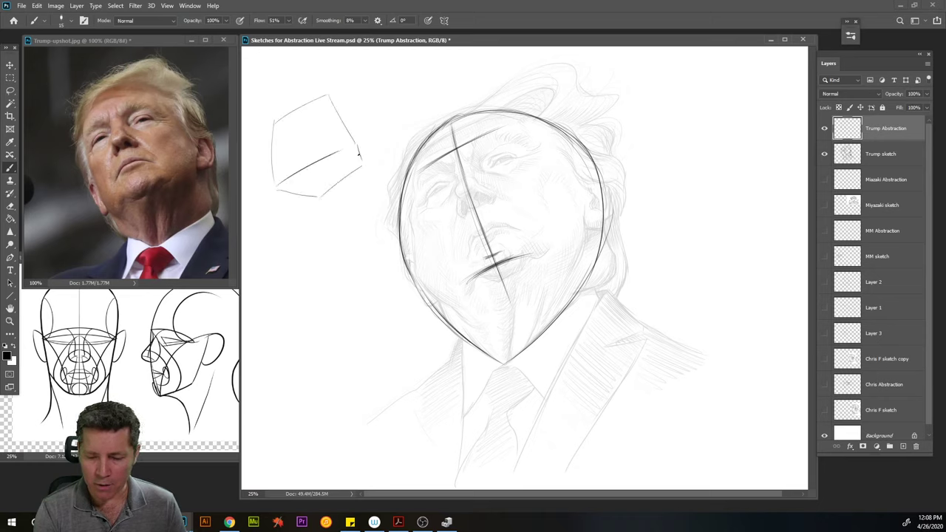
drag(329, 96, 341, 149)
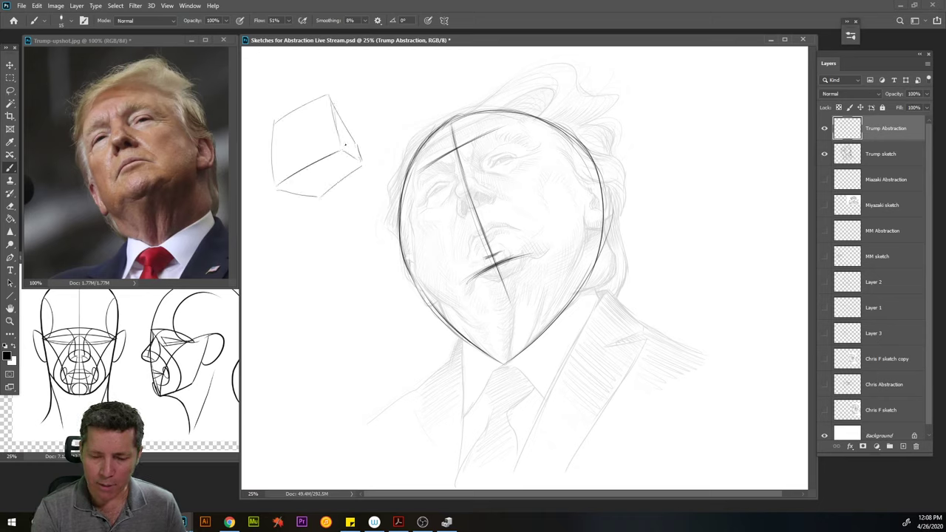
mouse_move(296, 108)
mouse_down()
mouse_move(302, 167)
mouse_move(294, 129)
mouse_move(323, 113)
mouse_up()
drag(274, 139, 330, 110)
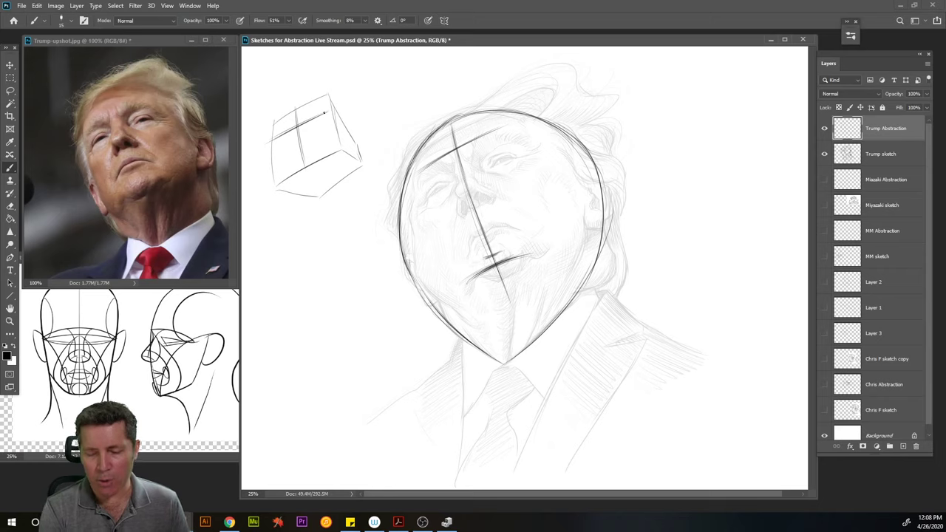
Draw a plain upright cross under the box sketch to demonstrate perpendicular guide lines
drag(315, 247, 320, 337)
drag(287, 280, 355, 280)
mouse_move(316, 239)
mouse_down()
mouse_move(318, 332)
mouse_move(317, 281)
mouse_up()
drag(323, 280, 345, 278)
drag(285, 281, 328, 279)
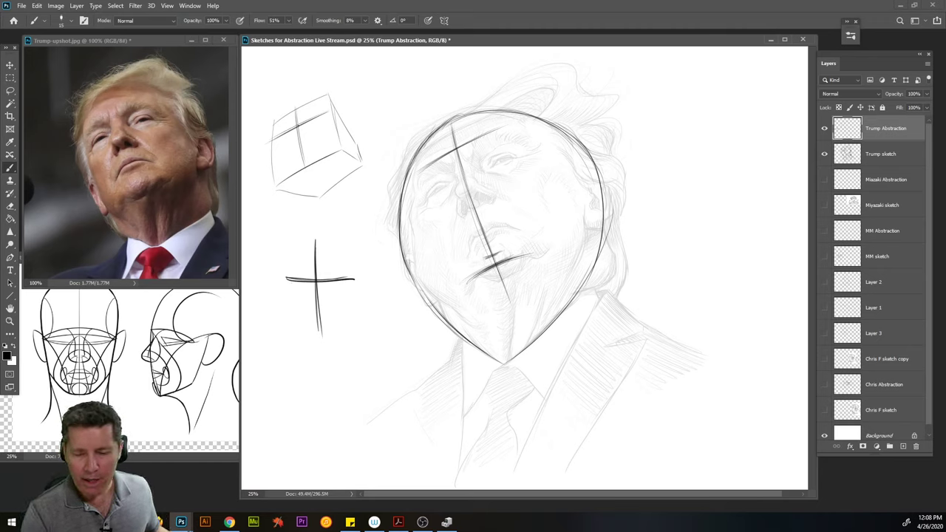
Undo the demonstration cross and box strokes beside the head
key(ctrl+z)
key(ctrl+z)
key(ctrl+z)
key(ctrl+z)
key(ctrl+z)
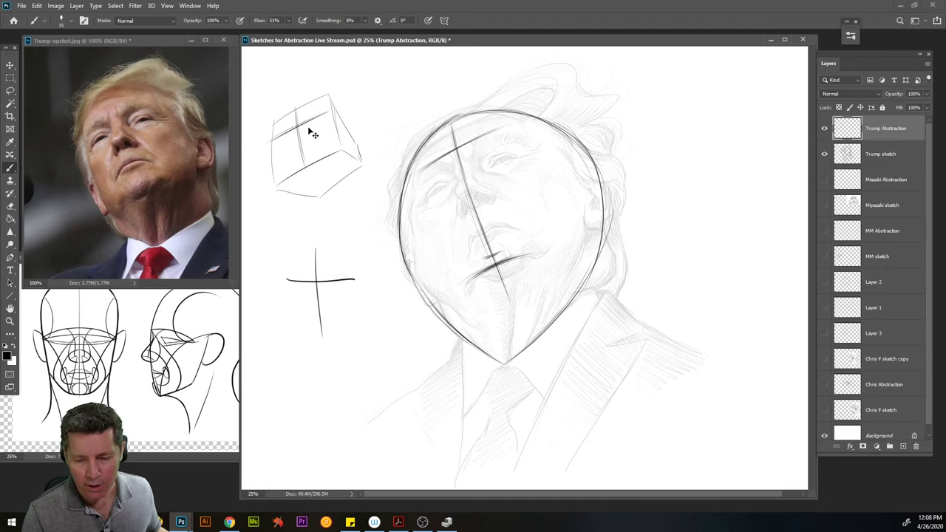
key(ctrl+z)
key(ctrl+z)
key(ctrl+z)
key(ctrl+z)
key(ctrl+z)
key(ctrl+z)
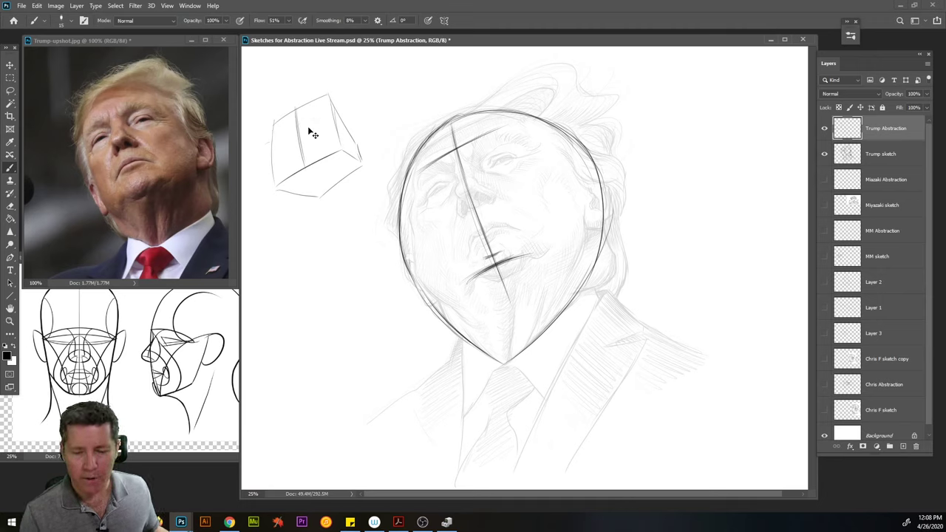
key(ctrl+z)
key(ctrl+z)
key(ctrl+z)
key(ctrl+z)
key(ctrl+z)
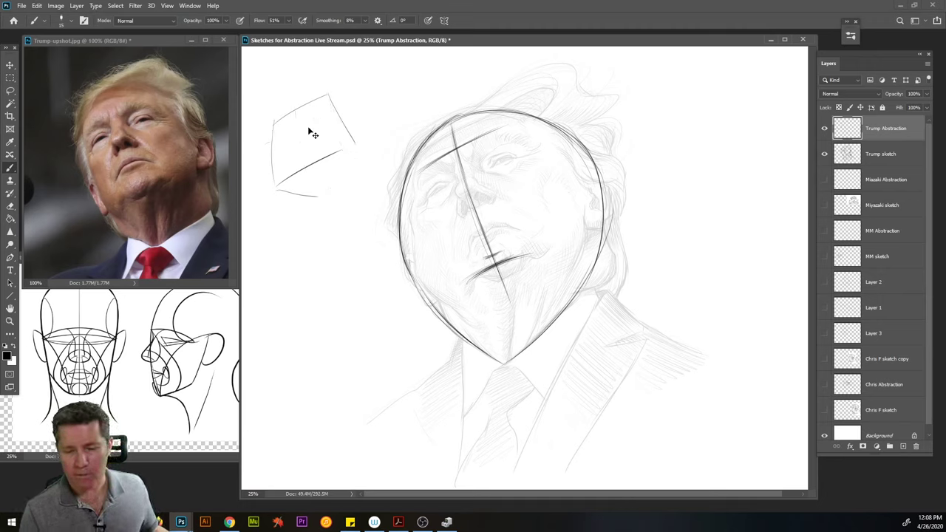
key(ctrl+z)
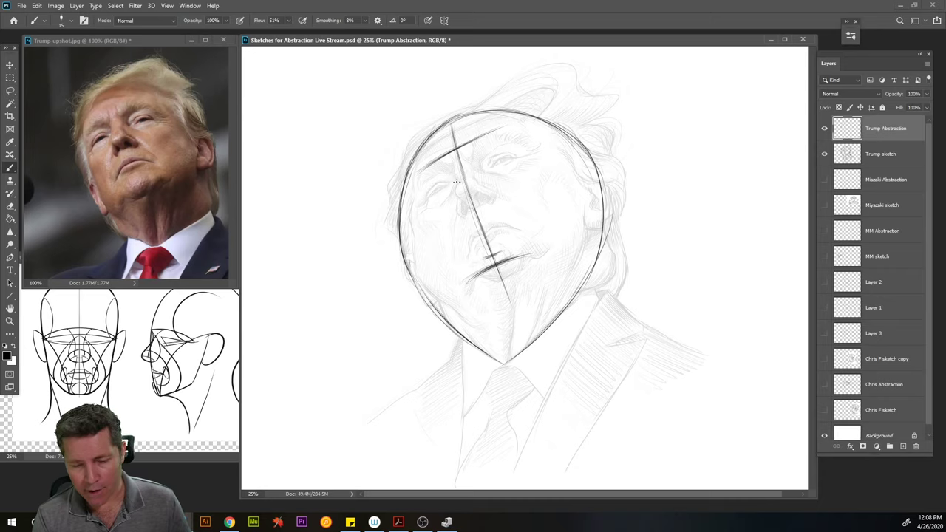
Draw slanted cross lines over the centre line at the eyes, nose base and mouth, parallel to the brow line
mouse_move(432, 192)
mouse_down()
mouse_move(513, 153)
mouse_move(477, 169)
mouse_up()
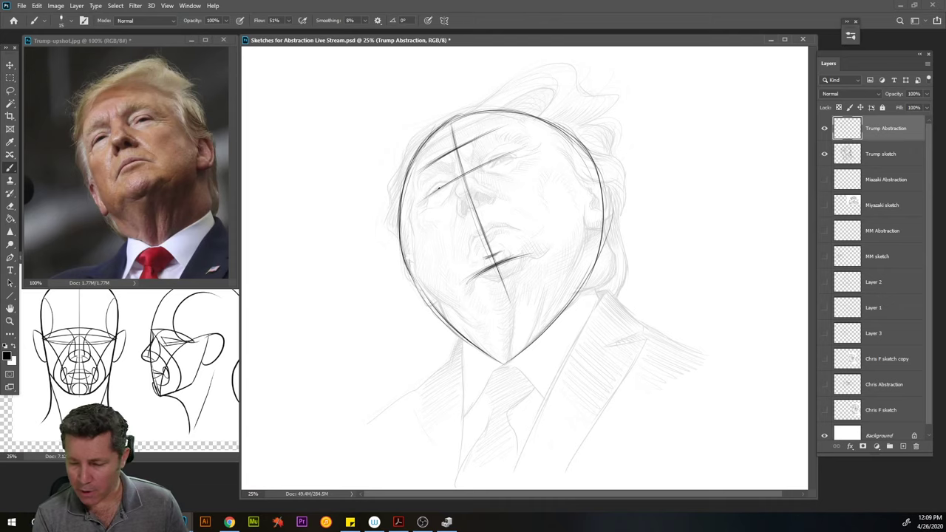
mouse_move(476, 171)
mouse_down()
mouse_move(517, 152)
mouse_move(423, 160)
mouse_move(482, 134)
mouse_move(418, 170)
mouse_up()
drag(476, 140, 442, 158)
drag(505, 158, 479, 167)
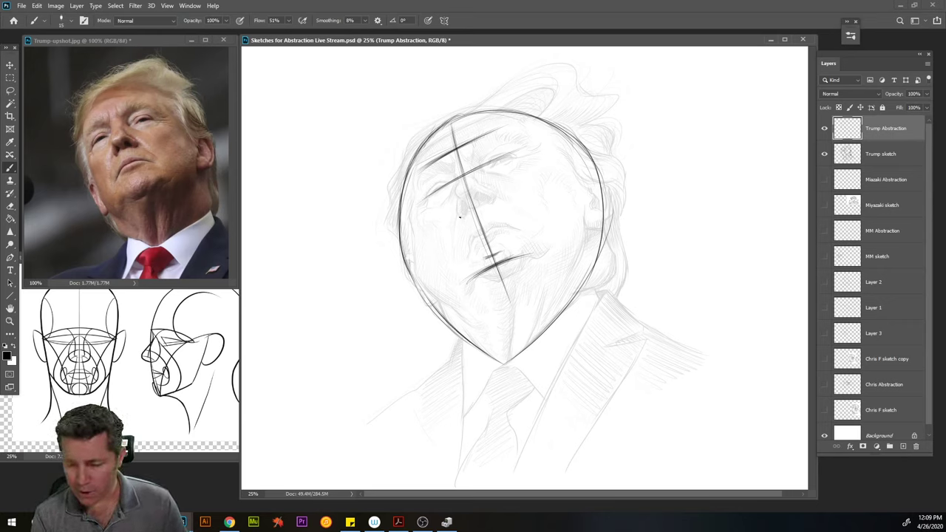
drag(494, 202, 459, 218)
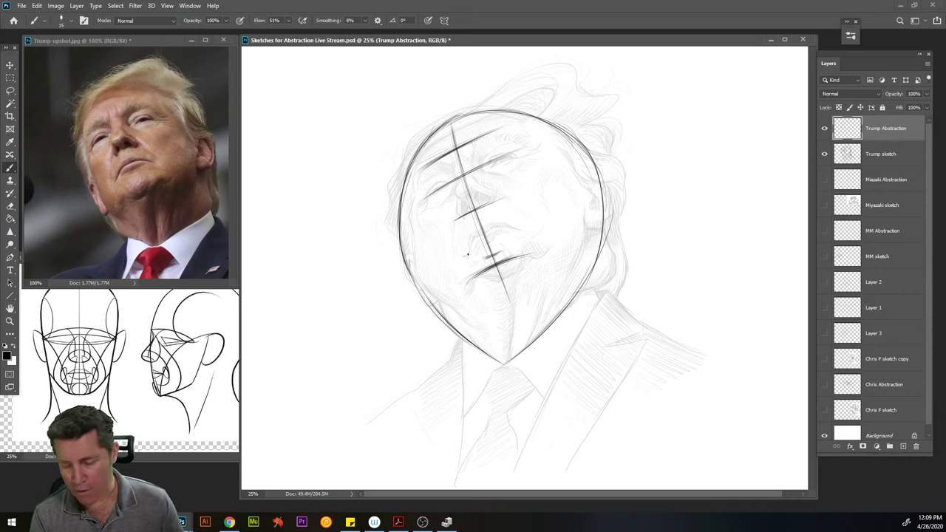
drag(457, 255, 522, 226)
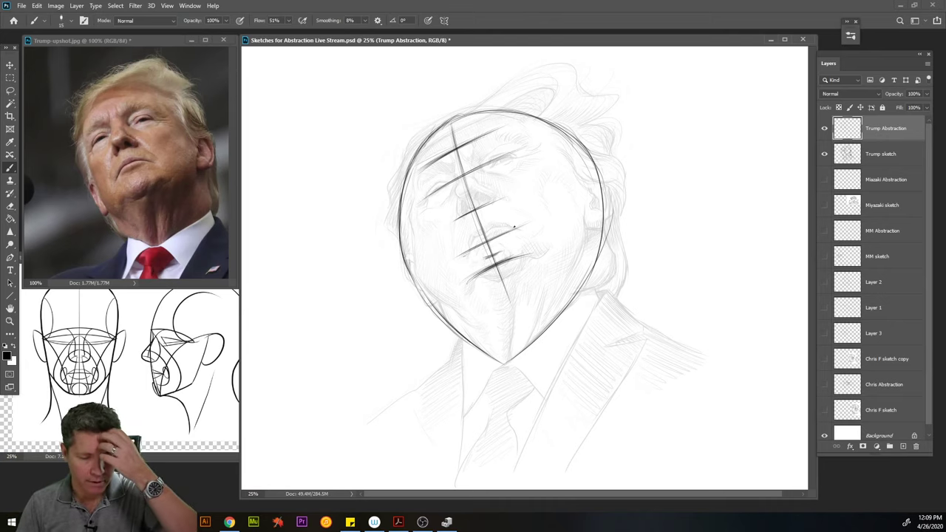
Examine the example caricature heads in Abstraction for Caricature-1.pdf at 100% zoom
click(173, 348)
scroll(188, 300, down, 3)
scroll(187, 300, down, 2)
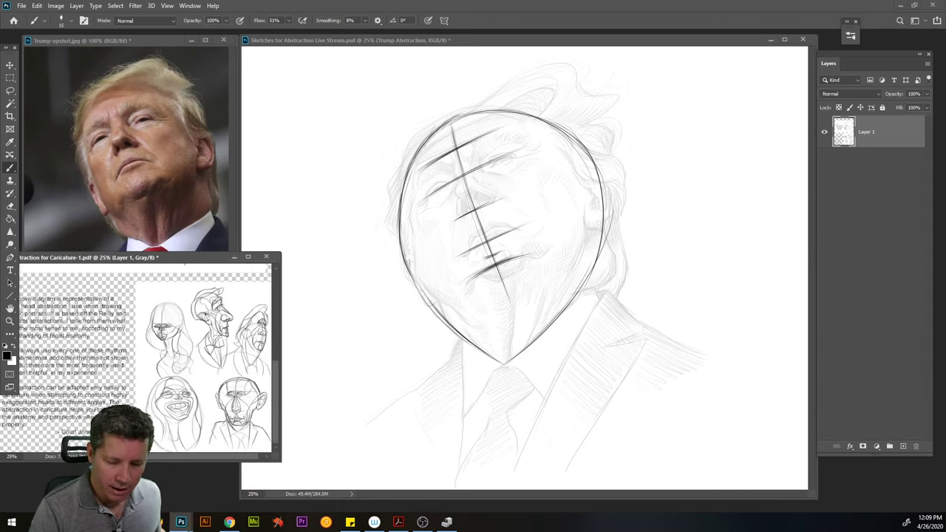
click(10, 321)
click(223, 319)
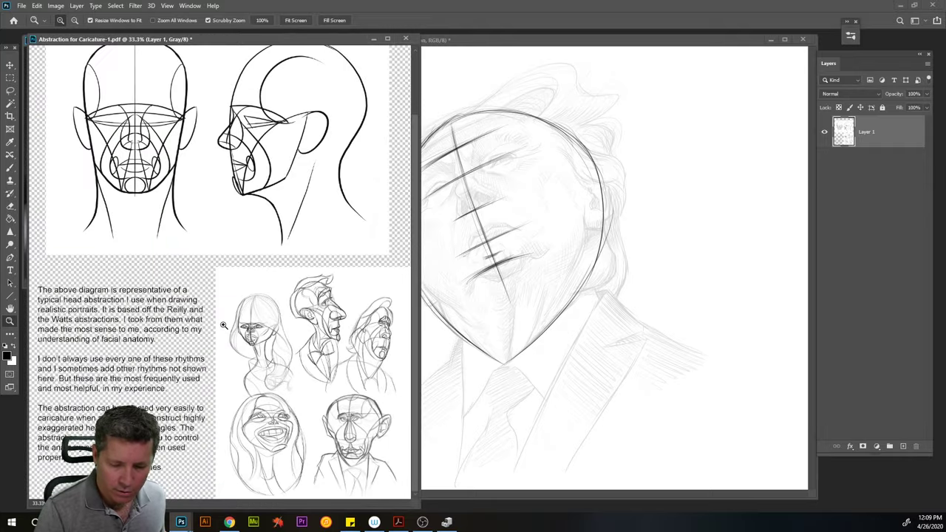
click(326, 315)
click(367, 317)
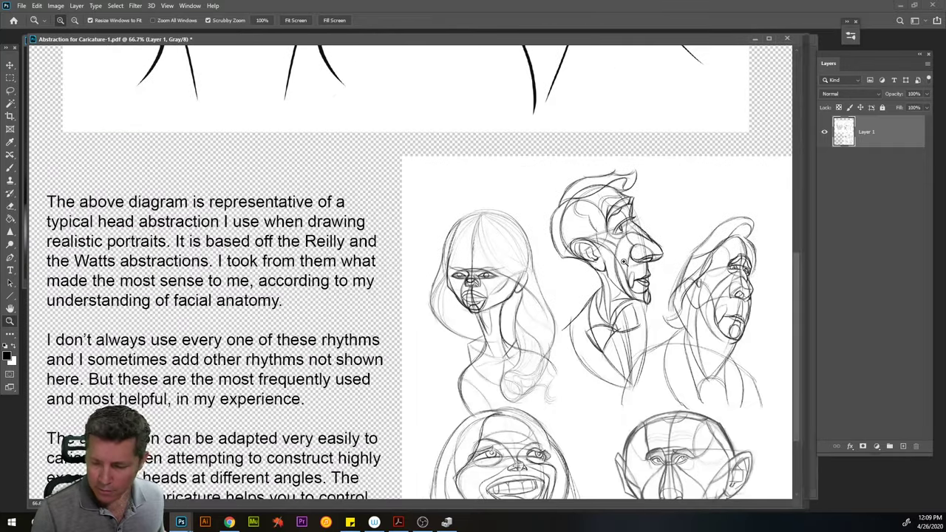
click(624, 261)
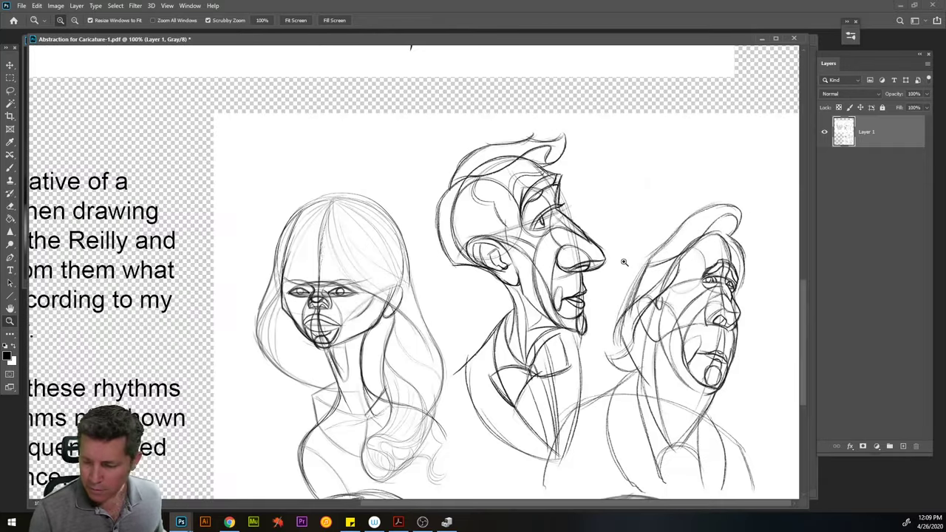
Brush a bold wedge-shaped outline over the profile caricature as a demonstration and undo it
click(12, 175)
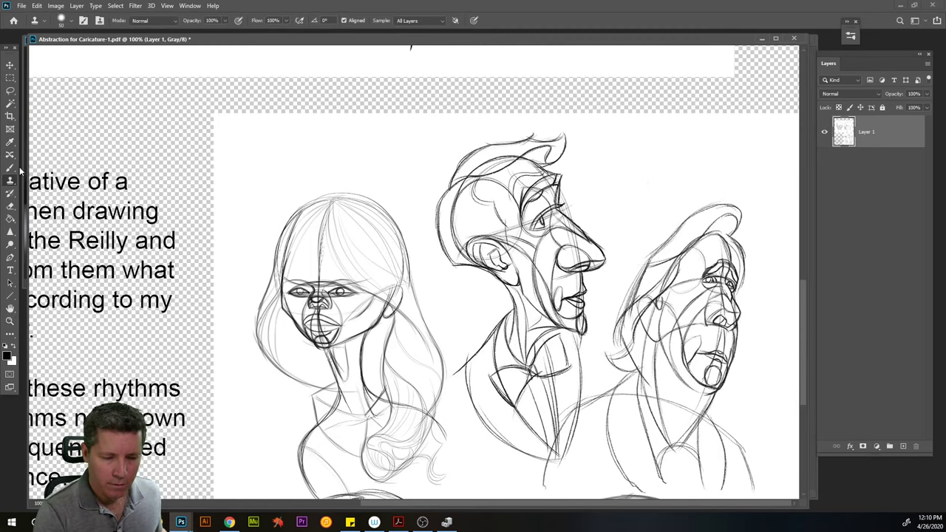
click(12, 170)
mouse_move(441, 230)
mouse_down()
mouse_move(459, 196)
mouse_move(539, 148)
mouse_move(581, 296)
mouse_move(547, 316)
mouse_move(436, 223)
mouse_up()
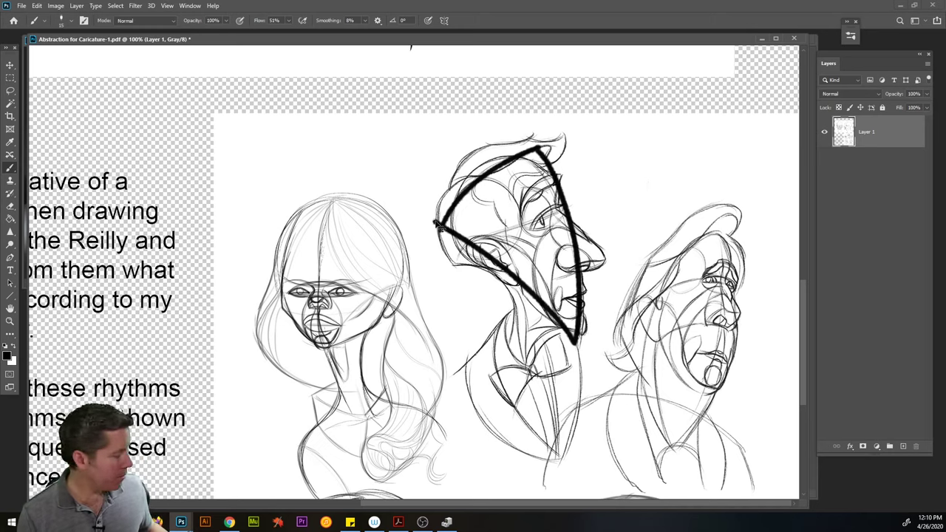
key(ctrl+z)
key(ctrl+z)
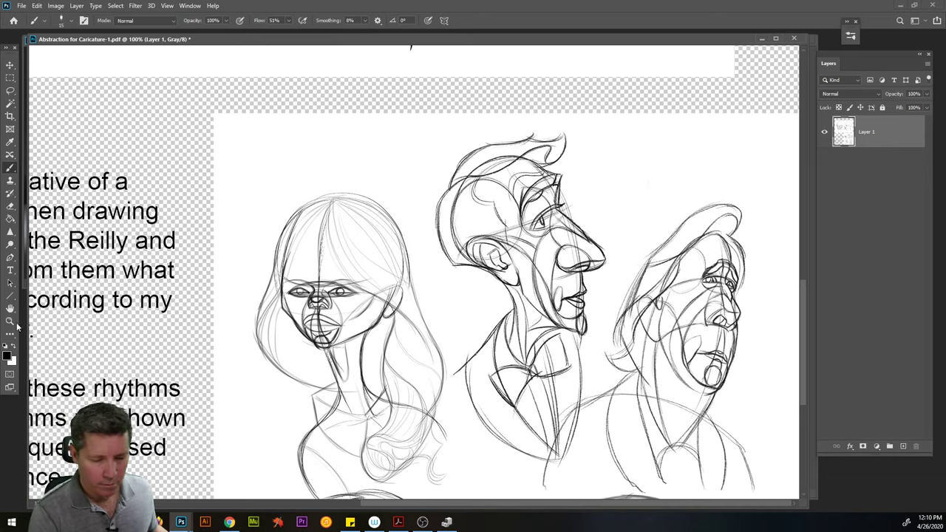
Zoom the PDF back out and shrink its window to frame the front and profile head diagrams beside the Trump drawing
key(z)
alt+click(463, 320)
alt+click(464, 320)
alt+click(414, 314)
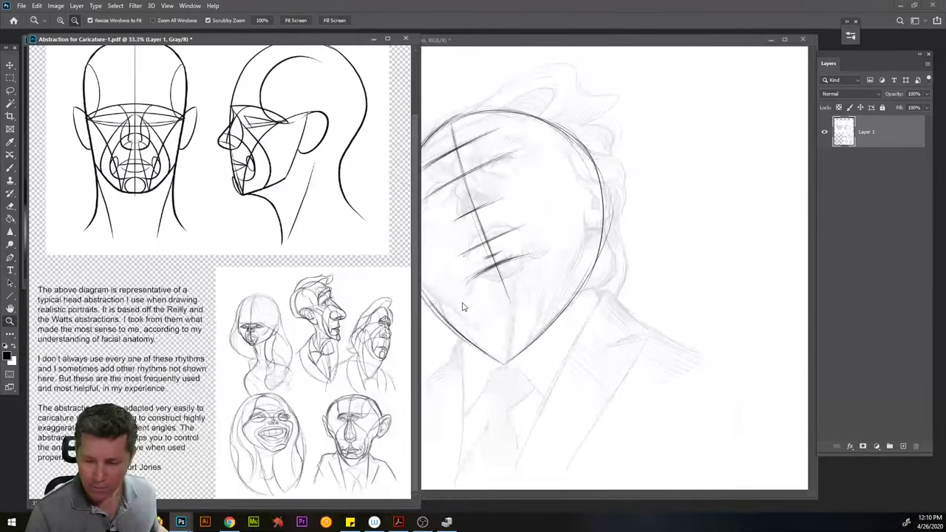
alt+click(346, 309)
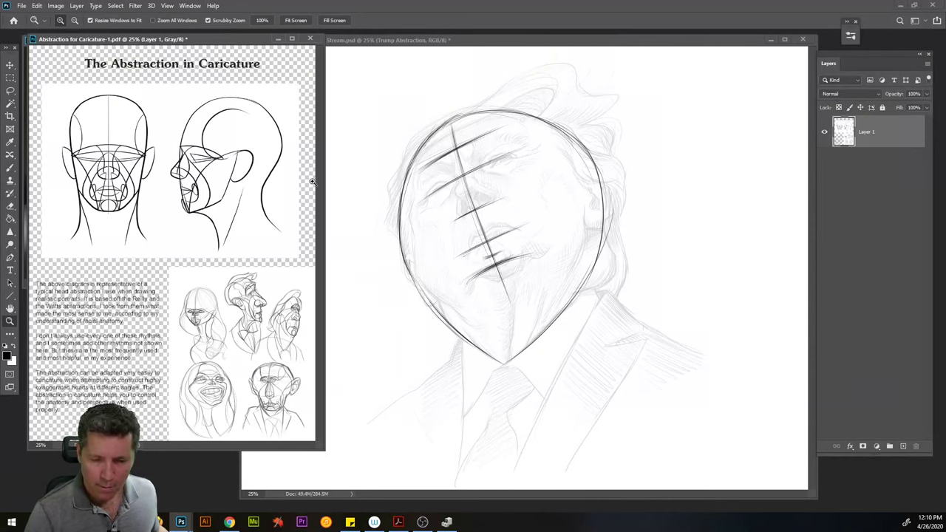
drag(322, 439, 306, 238)
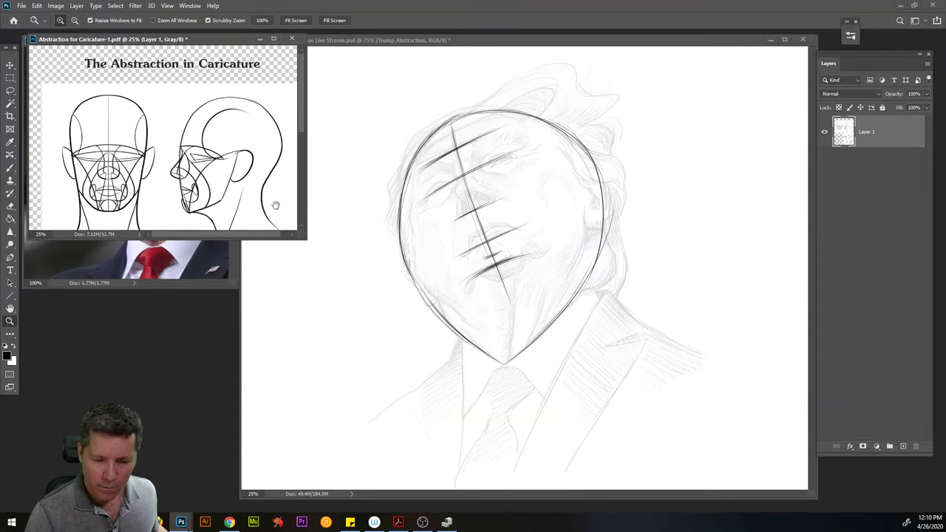
scroll(274, 192, down, 2)
drag(273, 167, 229, 192)
drag(222, 137, 229, 138)
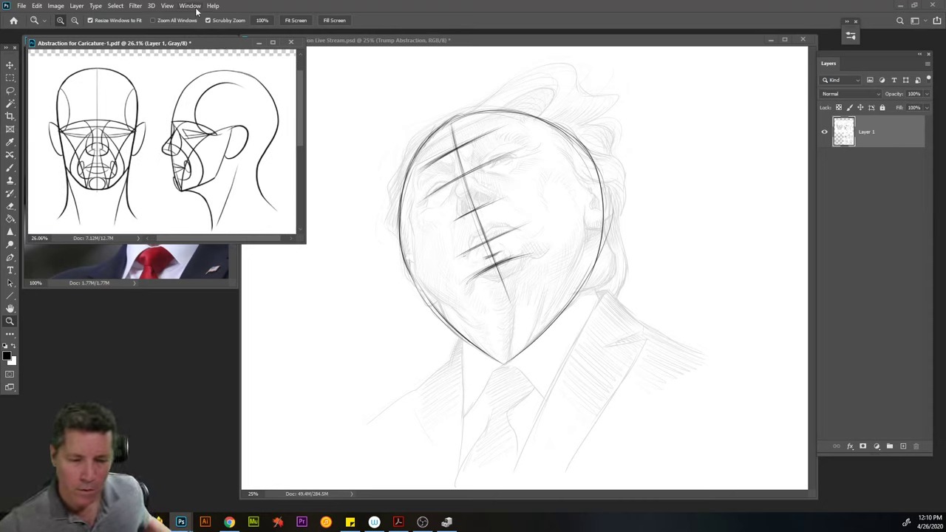
Zoom Abstraction for Caricature-1.pdf out to 16.67% and place its shrunken window, framing the two head diagrams, below the raised Trump photo
drag(205, 44, 186, 270)
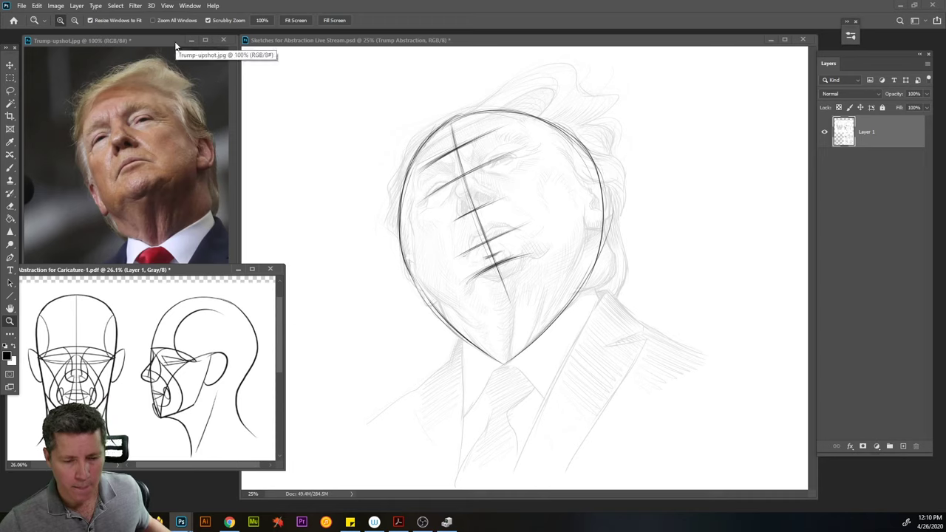
drag(176, 42, 175, 35)
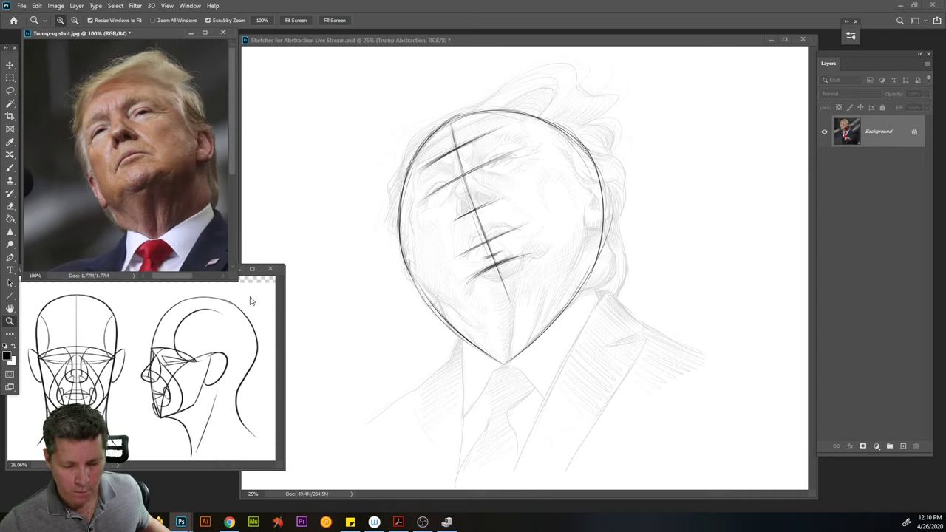
click(187, 308)
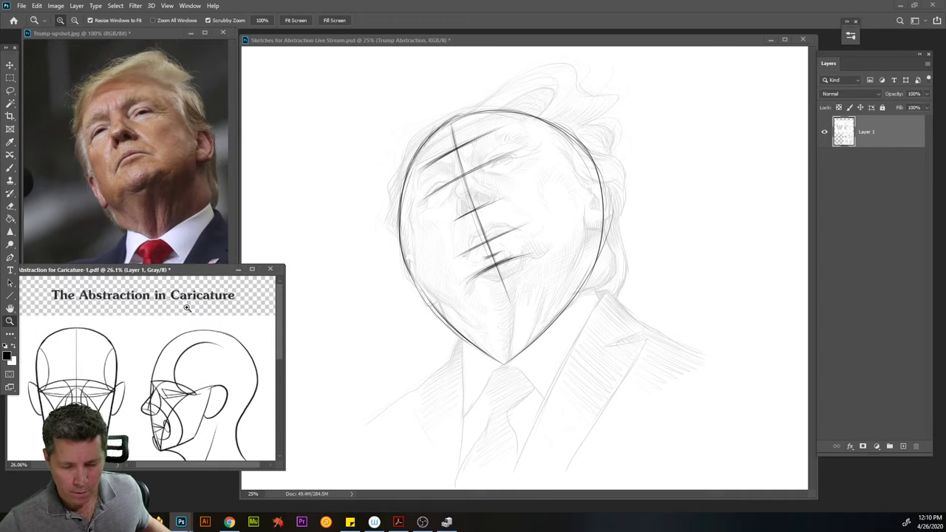
alt+click(148, 332)
alt+click(212, 237)
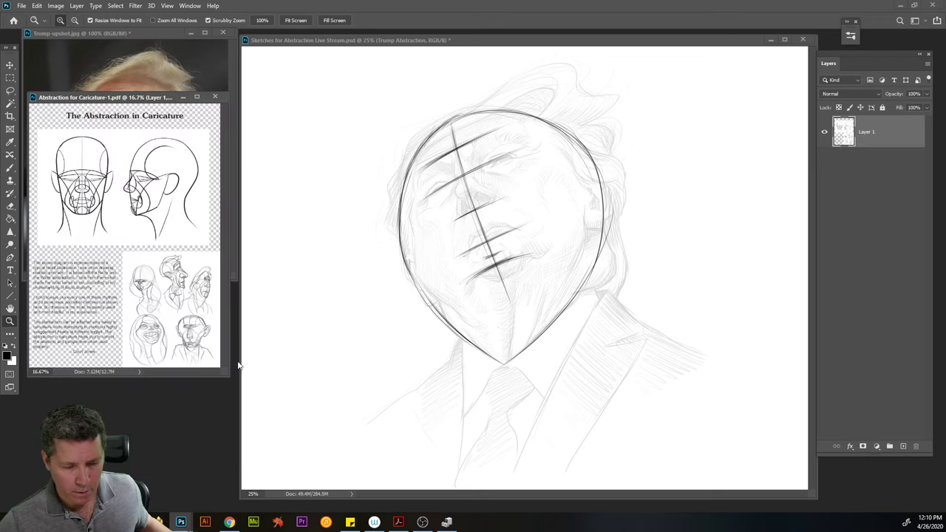
drag(216, 375, 200, 247)
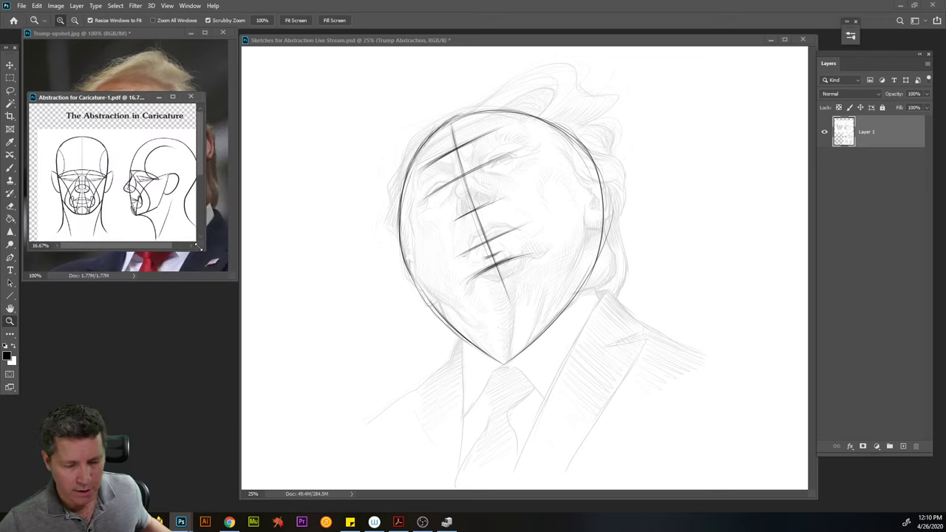
drag(153, 175, 142, 154)
drag(137, 101, 132, 269)
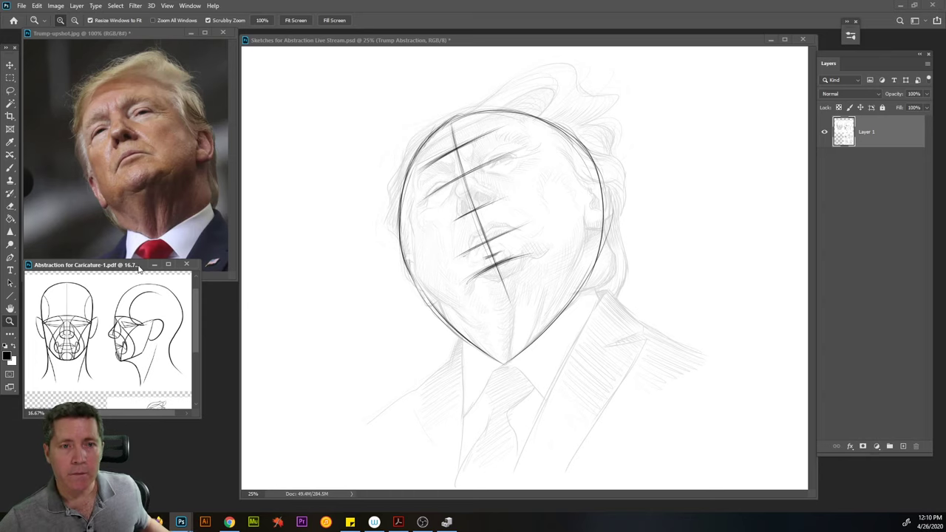
Brush a tilted mask-like oval around the brow and both eyes on the Trump Abstraction layer
click(621, 42)
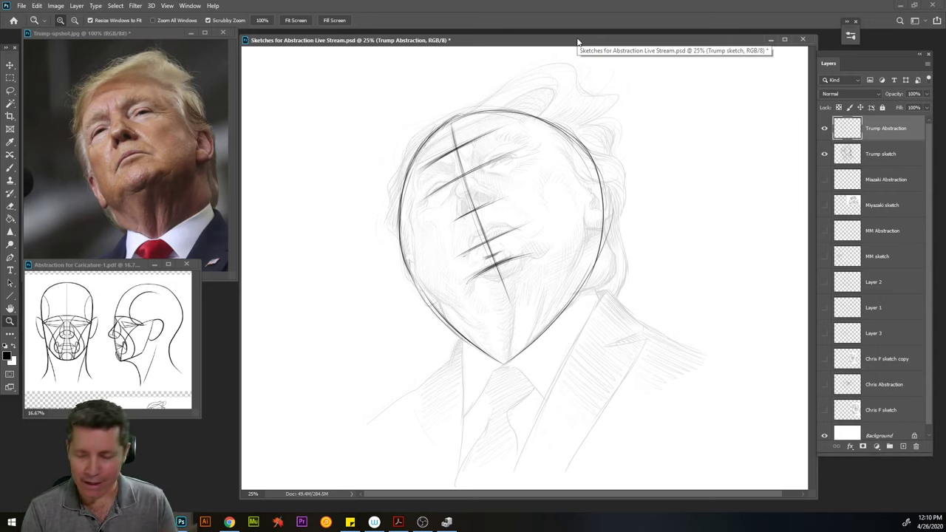
key(b)
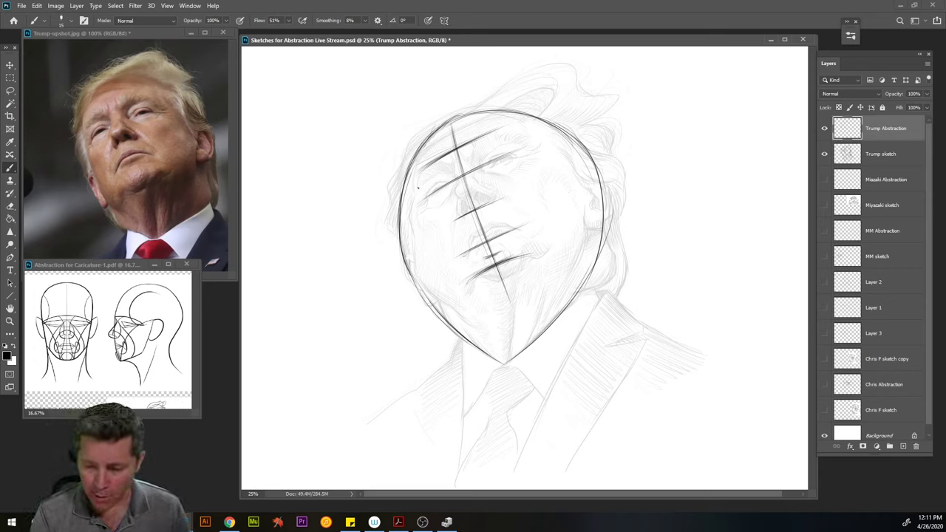
mouse_move(418, 188)
mouse_down()
mouse_move(419, 164)
mouse_move(417, 197)
mouse_move(441, 148)
mouse_move(422, 165)
mouse_move(458, 133)
mouse_move(438, 139)
mouse_move(488, 126)
mouse_move(523, 145)
mouse_up()
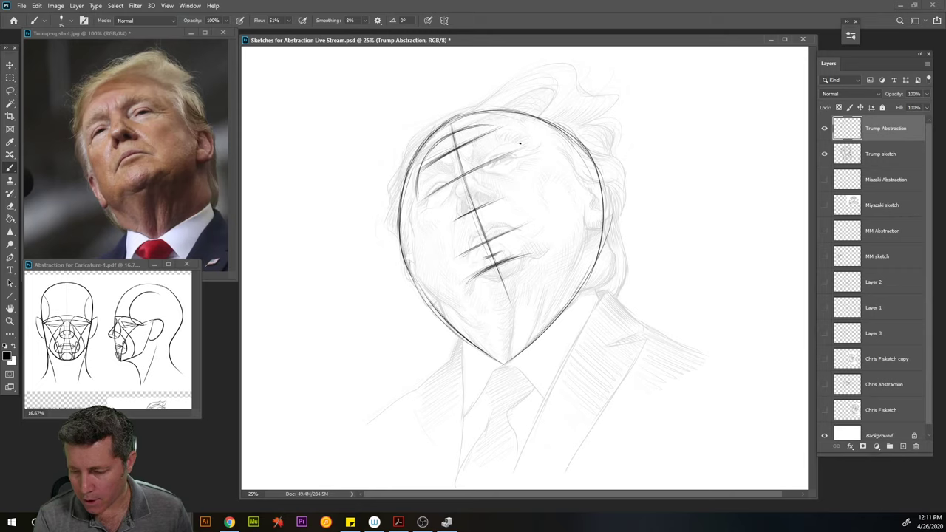
mouse_move(419, 191)
mouse_down()
mouse_move(457, 134)
mouse_move(505, 127)
mouse_move(521, 139)
mouse_move(498, 121)
mouse_move(518, 139)
mouse_up()
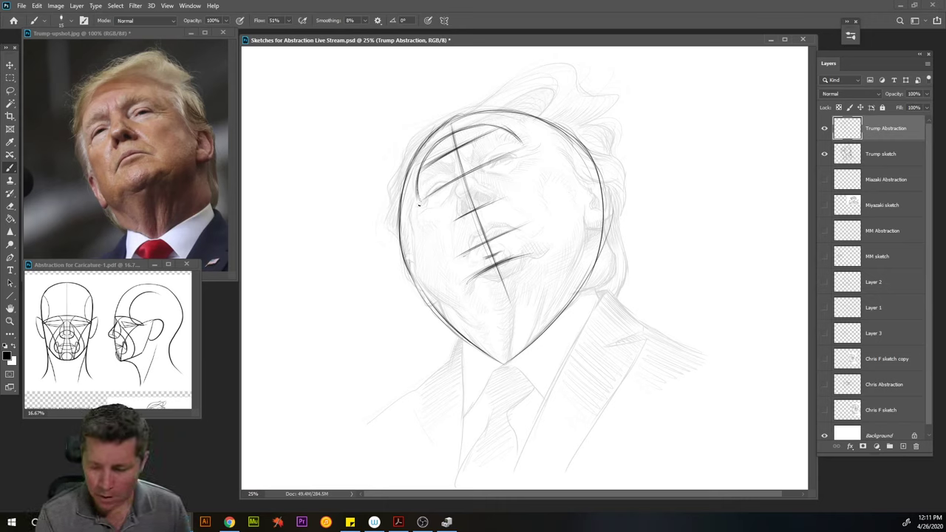
mouse_move(418, 200)
mouse_down()
mouse_move(444, 199)
mouse_move(510, 170)
mouse_move(470, 189)
mouse_move(510, 169)
mouse_move(491, 178)
mouse_move(524, 148)
mouse_move(498, 176)
mouse_move(477, 181)
mouse_move(517, 157)
mouse_move(445, 197)
mouse_move(521, 147)
mouse_move(470, 191)
mouse_move(507, 161)
mouse_move(477, 185)
mouse_up()
mouse_move(520, 150)
mouse_down()
mouse_move(476, 185)
mouse_move(455, 187)
mouse_up()
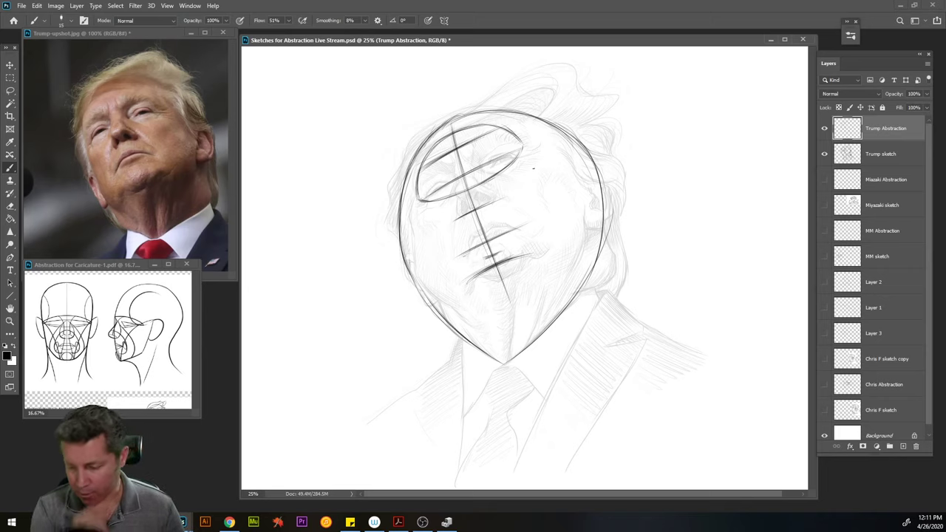
mouse_move(480, 168)
mouse_down()
mouse_move(521, 148)
mouse_move(485, 179)
mouse_move(469, 127)
mouse_move(523, 149)
mouse_move(510, 127)
mouse_up()
Draw a small tilted ellipse around the top of the centre line, overlapping the upper edge of the eye oval
mouse_move(451, 130)
mouse_down()
mouse_move(473, 126)
mouse_move(443, 136)
mouse_up()
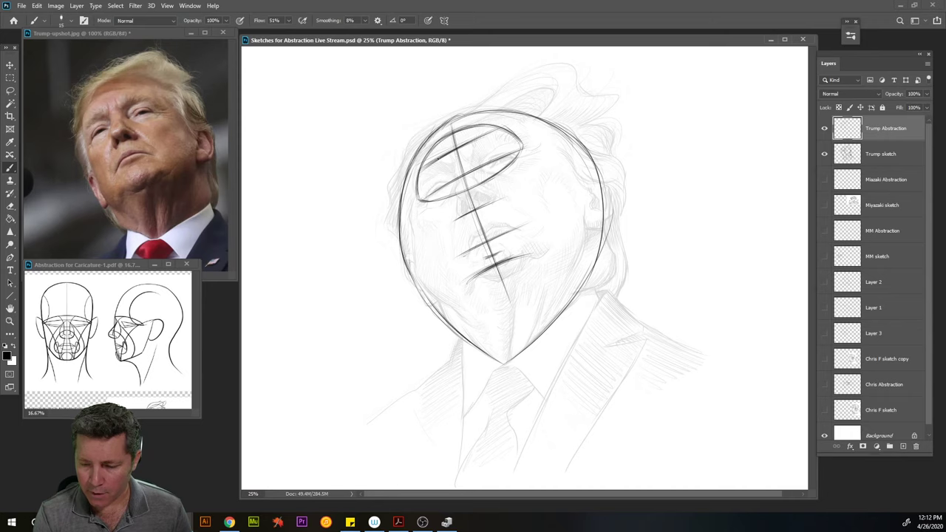
mouse_move(455, 158)
mouse_down()
mouse_move(483, 134)
mouse_move(456, 156)
mouse_move(481, 133)
mouse_move(456, 154)
mouse_move(432, 130)
mouse_move(428, 157)
mouse_up()
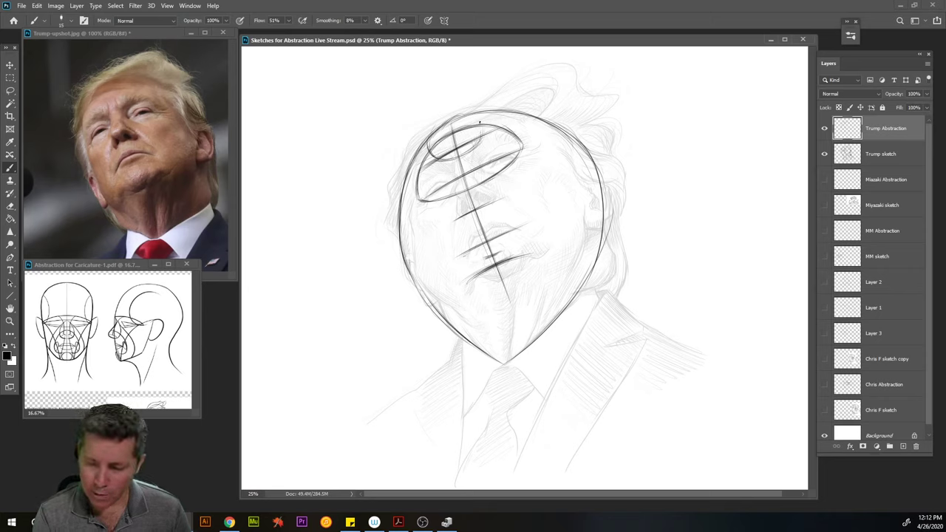
mouse_move(481, 119)
mouse_down()
mouse_move(476, 136)
mouse_move(471, 130)
mouse_up()
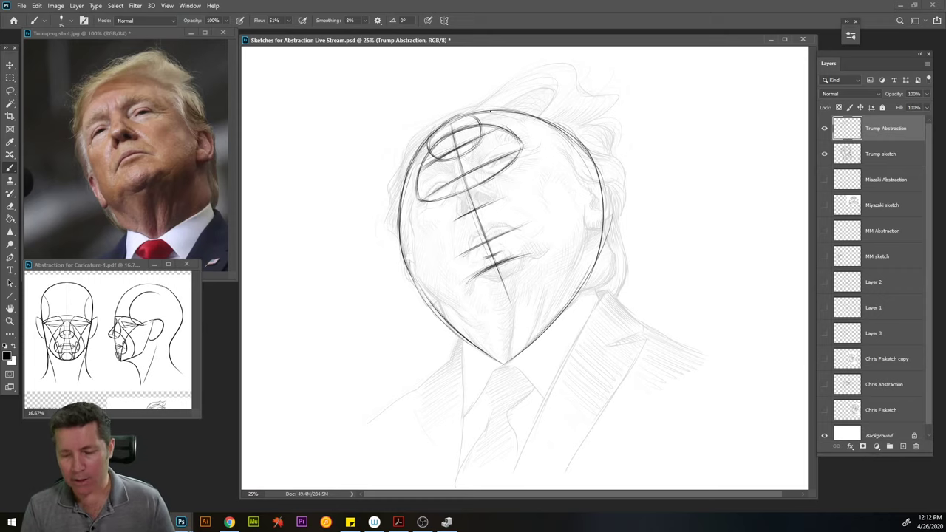
mouse_move(429, 147)
mouse_down()
mouse_move(449, 120)
mouse_move(467, 116)
mouse_up()
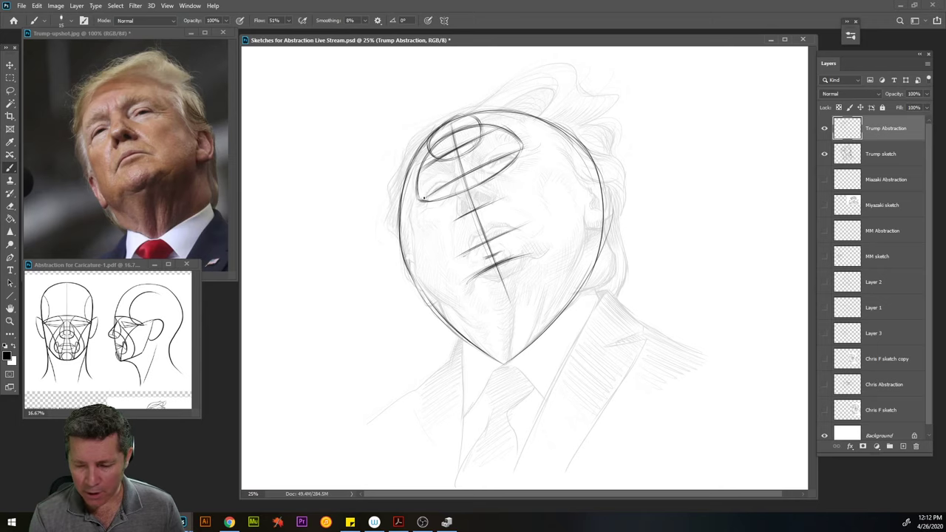
Draw curved eye-axis lines across the eye oval, running from its lower corner to its upper corner
mouse_move(421, 199)
mouse_down()
mouse_move(449, 173)
mouse_move(515, 148)
mouse_up()
drag(491, 154, 515, 148)
drag(454, 171, 494, 151)
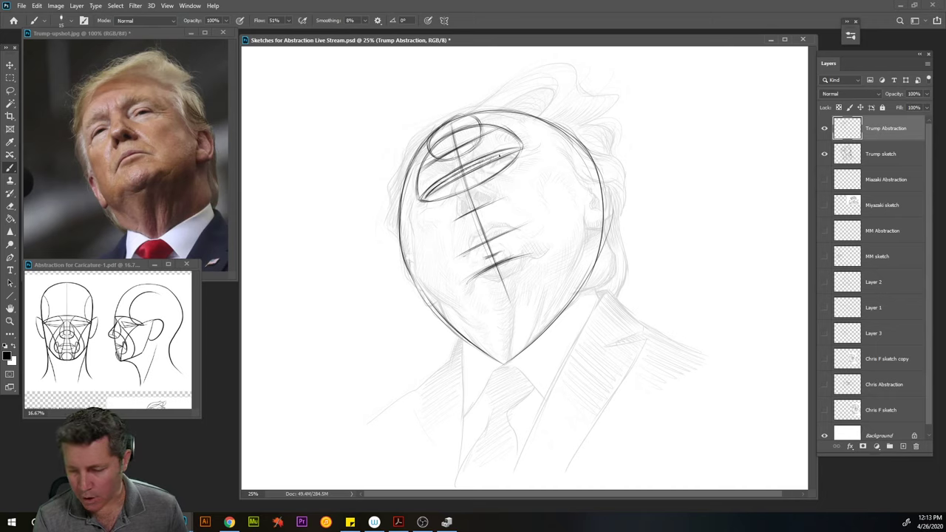
drag(493, 158, 521, 149)
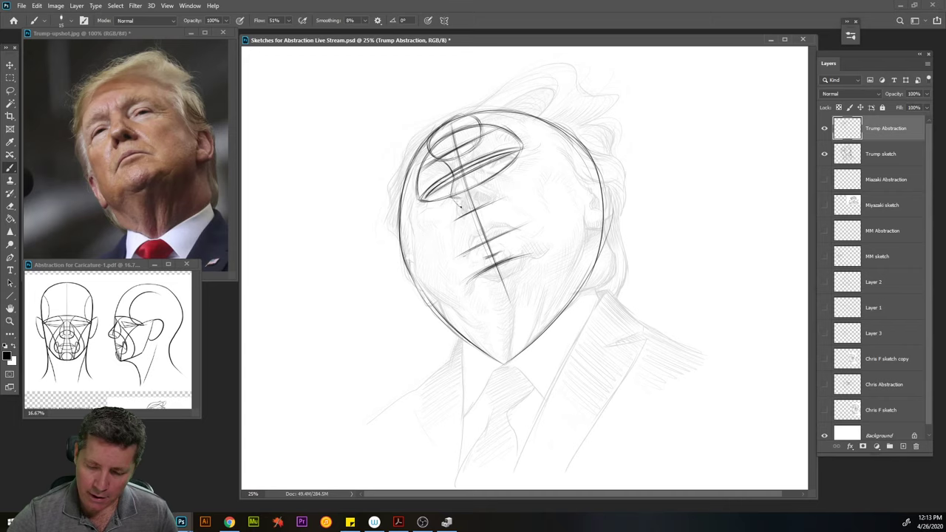
Brush the nose's outer contour down from the eye oval and compare the abstraction with the Trump sketch layer hidden and shown again
drag(453, 198, 464, 210)
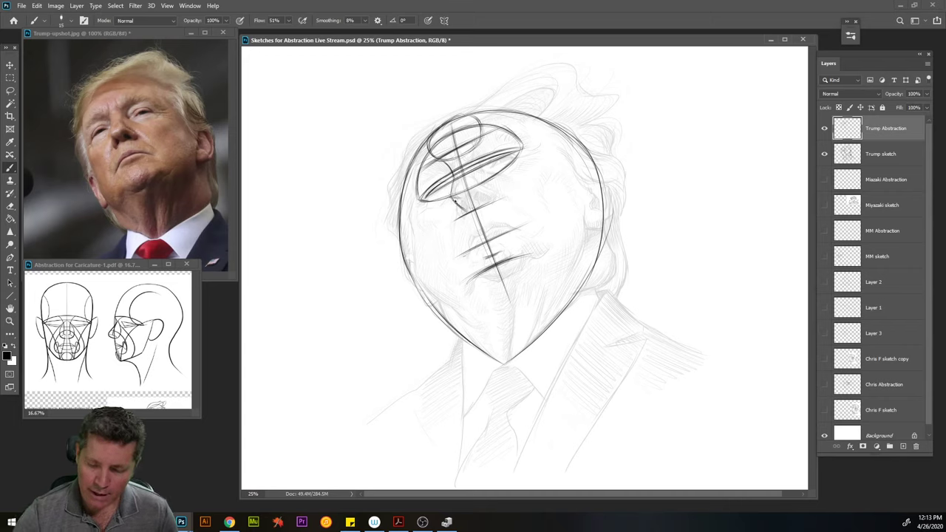
drag(449, 179, 452, 193)
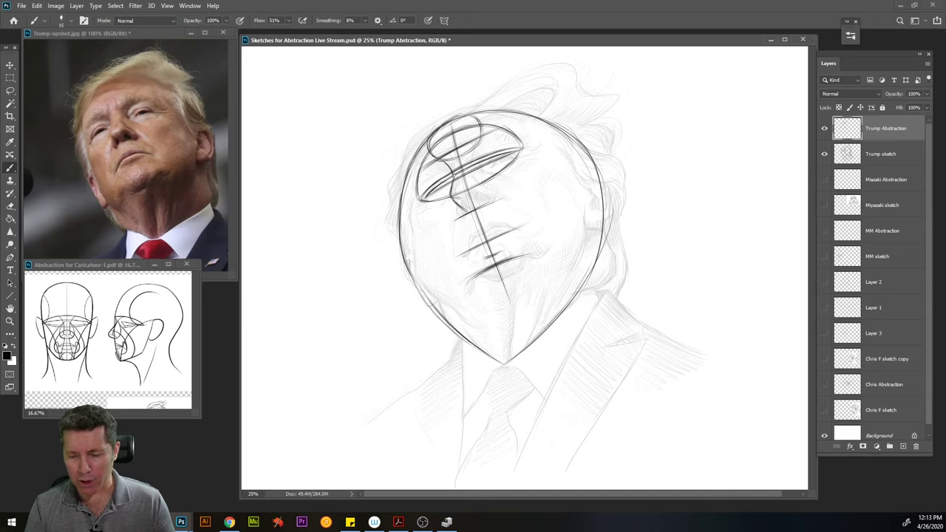
click(824, 154)
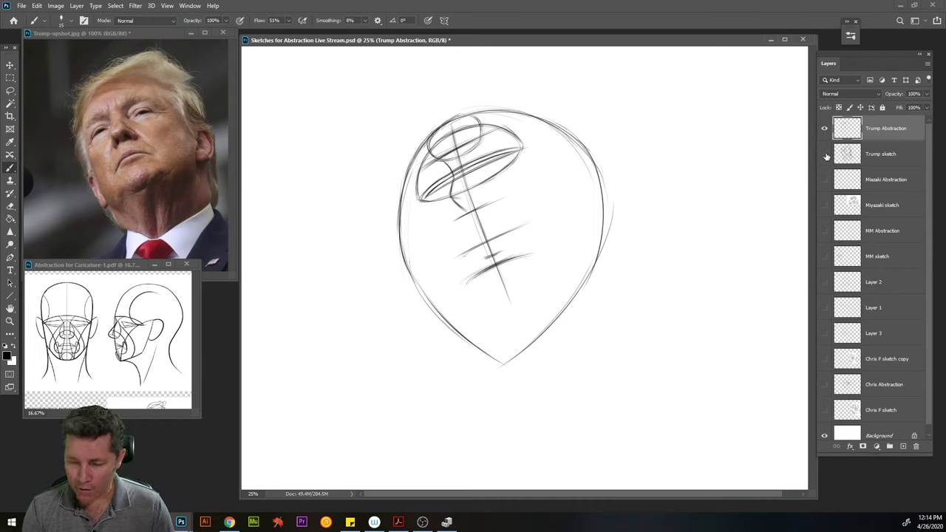
click(825, 154)
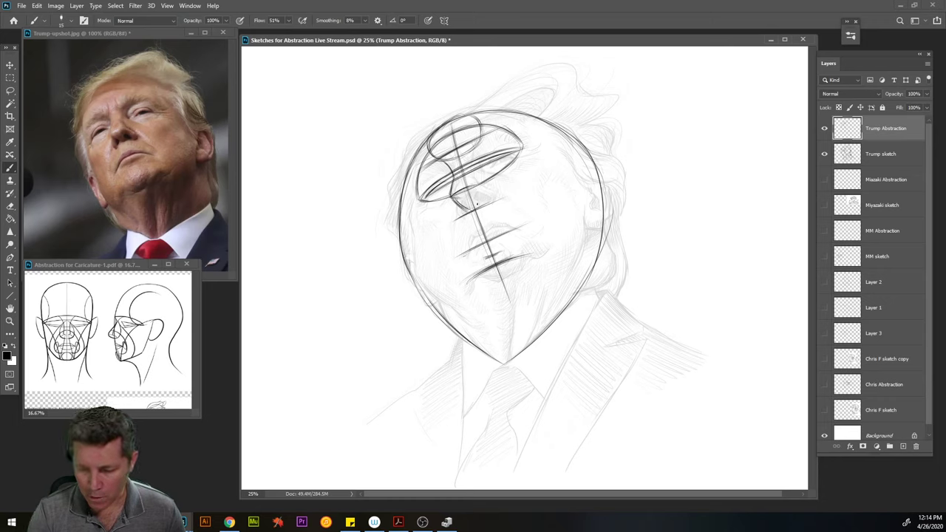
Draw the nose's near side line and the curves linking the brow ellipse to the nose bridge
mouse_move(479, 190)
mouse_down()
mouse_move(482, 209)
mouse_move(474, 185)
mouse_up()
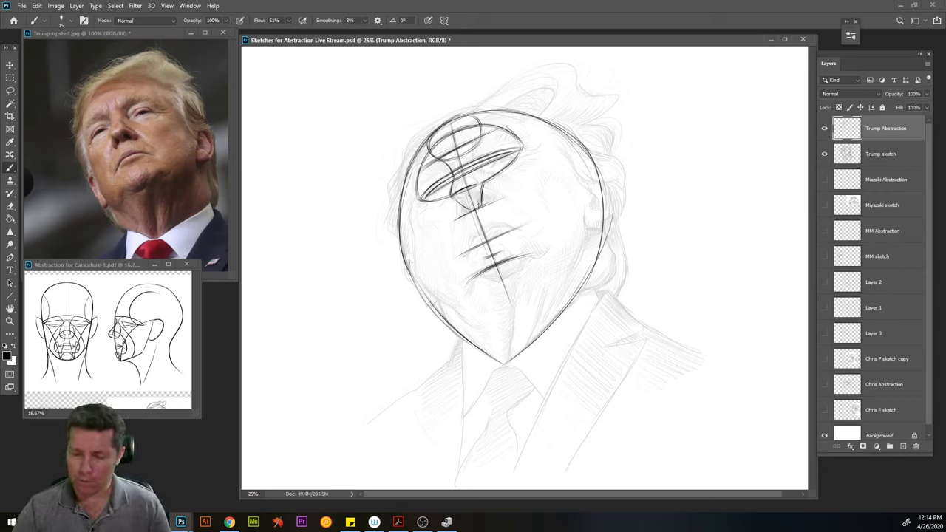
drag(464, 204, 453, 194)
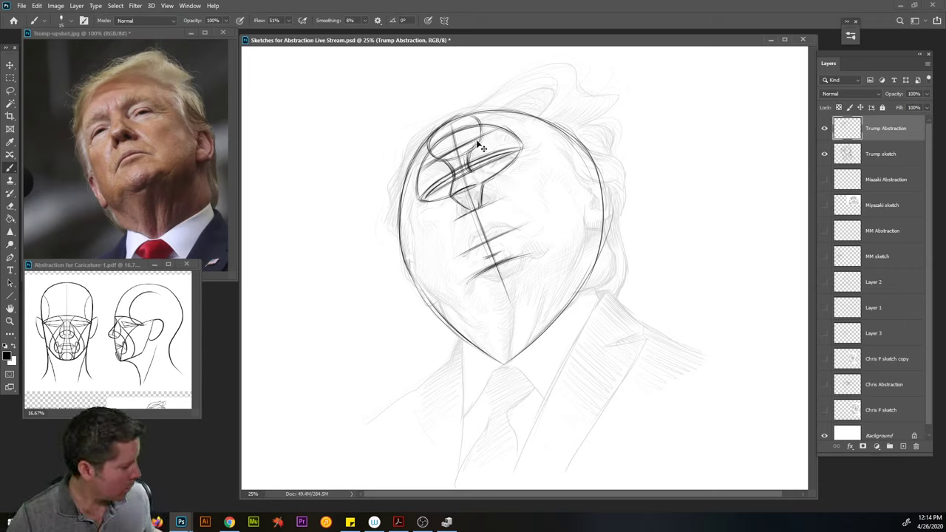
key(ctrl)
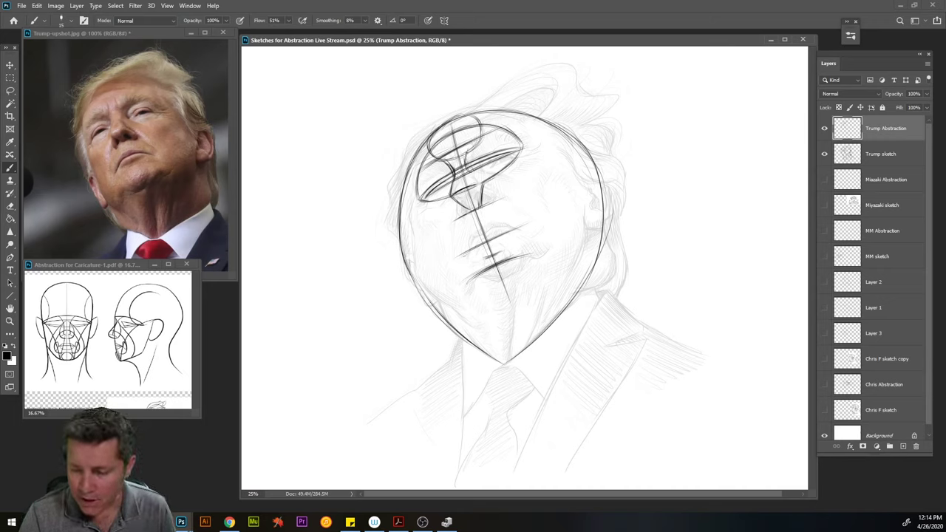
drag(465, 161, 471, 145)
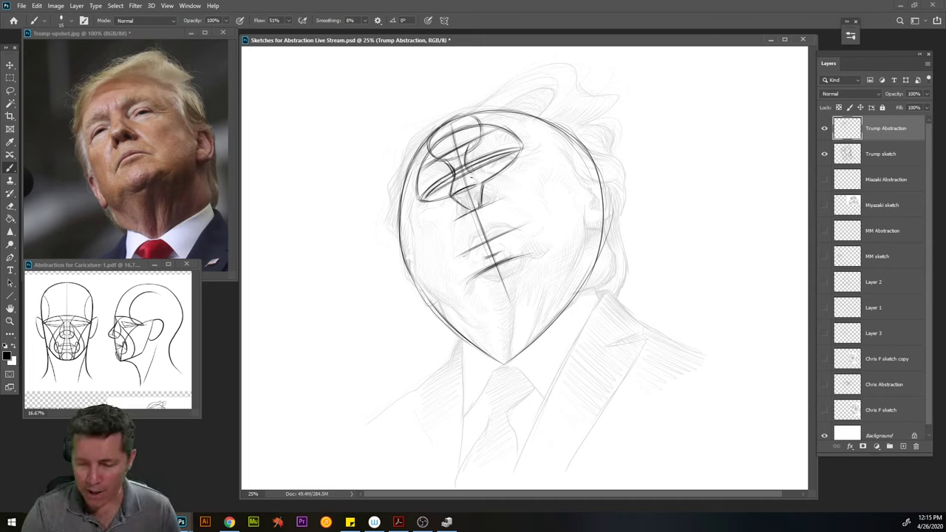
Sketch a small rounded-square side-view head with a facial profile in the blank area beside the Trump drawing
mouse_move(690, 224)
mouse_down()
mouse_move(731, 116)
mouse_move(775, 226)
mouse_move(713, 234)
mouse_up()
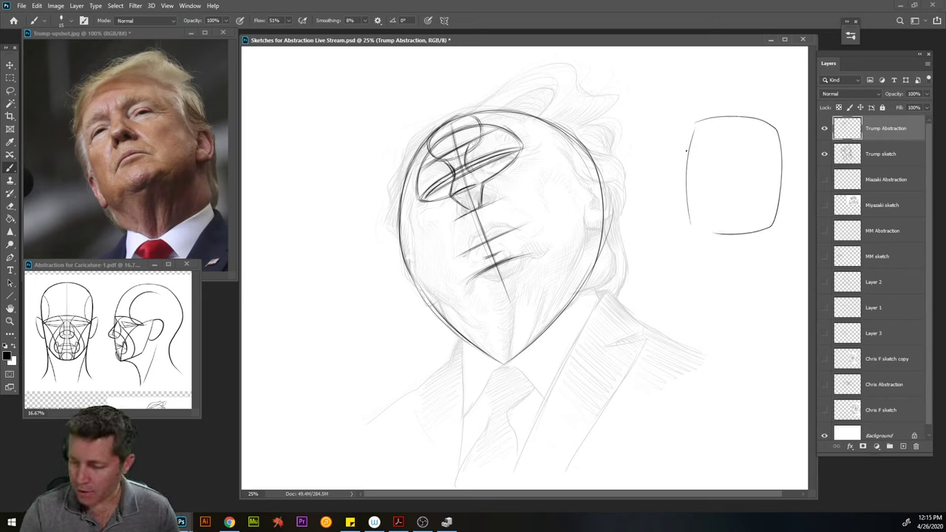
drag(691, 140, 690, 225)
mouse_move(701, 120)
mouse_down()
mouse_move(673, 188)
mouse_move(690, 223)
mouse_up()
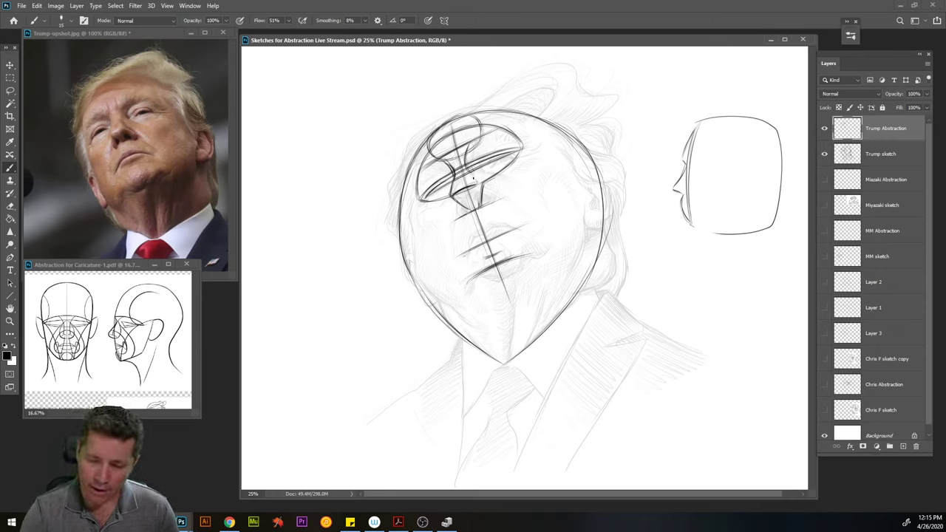
Draw the nose bridge's lower curve, the tip and underside, and the nostril wings around the centre line
drag(473, 171, 468, 185)
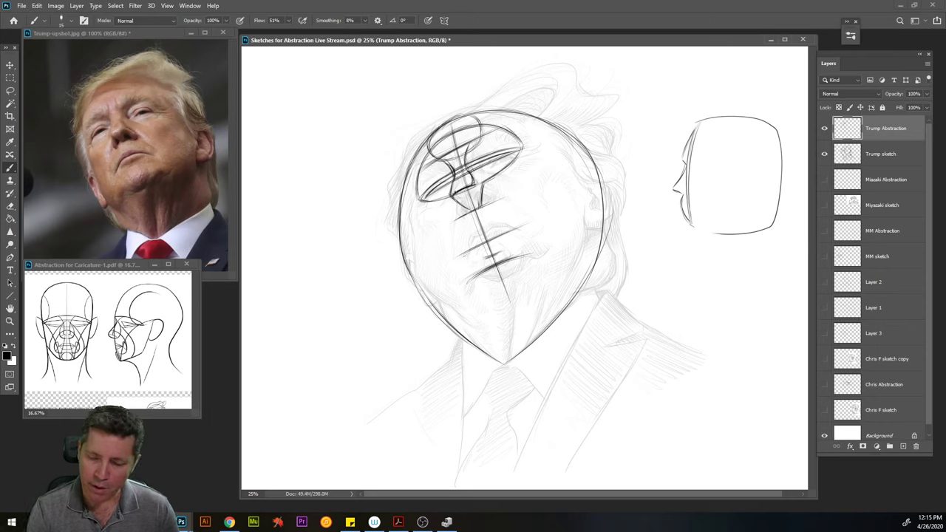
drag(462, 199, 459, 209)
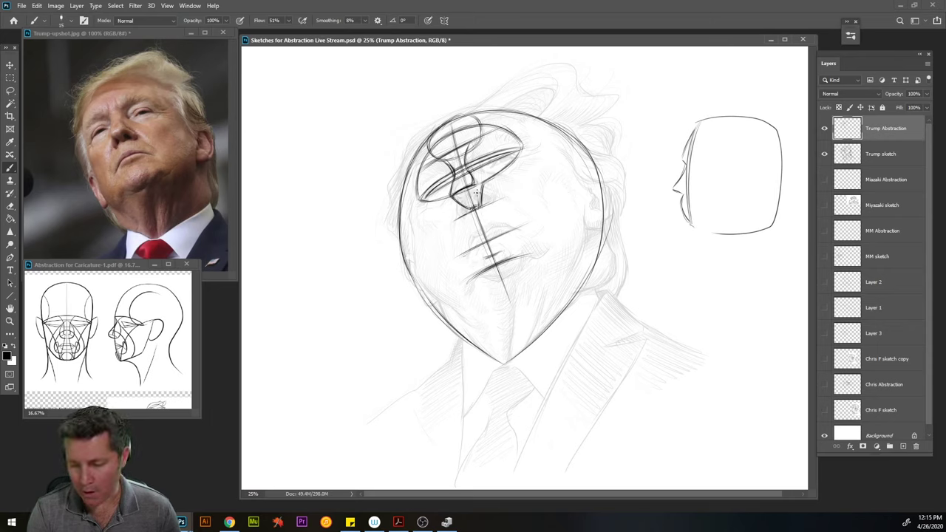
drag(476, 189, 476, 203)
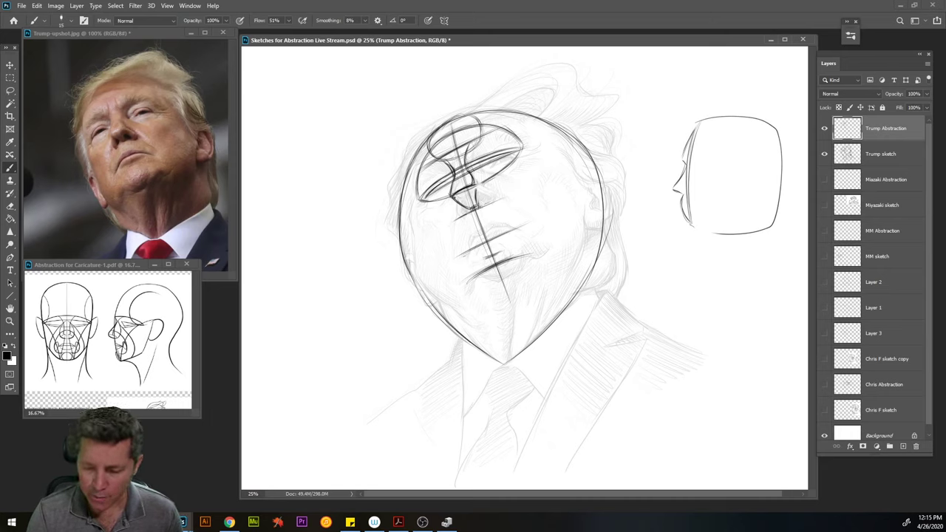
drag(451, 198, 454, 217)
drag(453, 197, 457, 219)
mouse_move(460, 183)
mouse_down()
mouse_move(493, 193)
mouse_move(479, 196)
mouse_up()
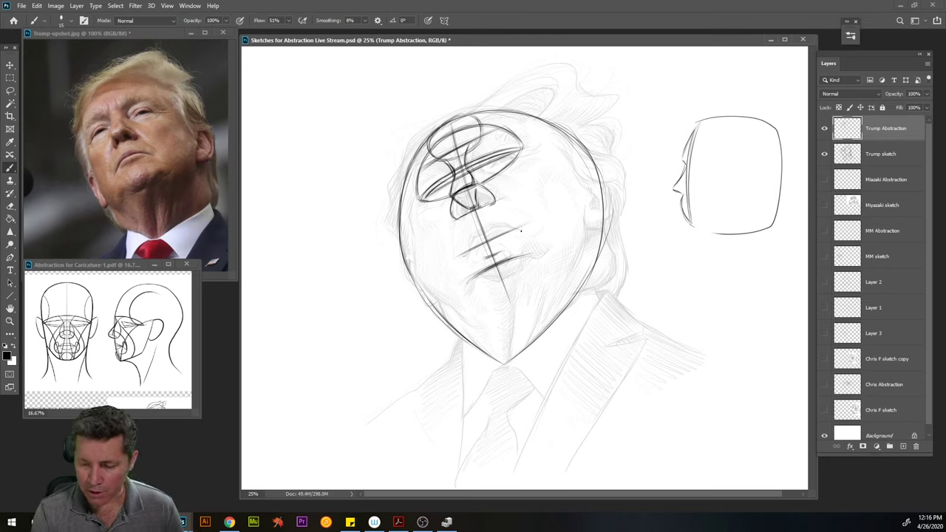
mouse_move(460, 250)
mouse_down()
mouse_move(528, 225)
mouse_move(462, 238)
mouse_move(501, 220)
mouse_move(453, 243)
mouse_move(515, 214)
mouse_move(459, 230)
mouse_move(512, 207)
mouse_up()
key(ctrl+z)
key(ctrl+z)
key(ctrl+z)
key(ctrl+z)
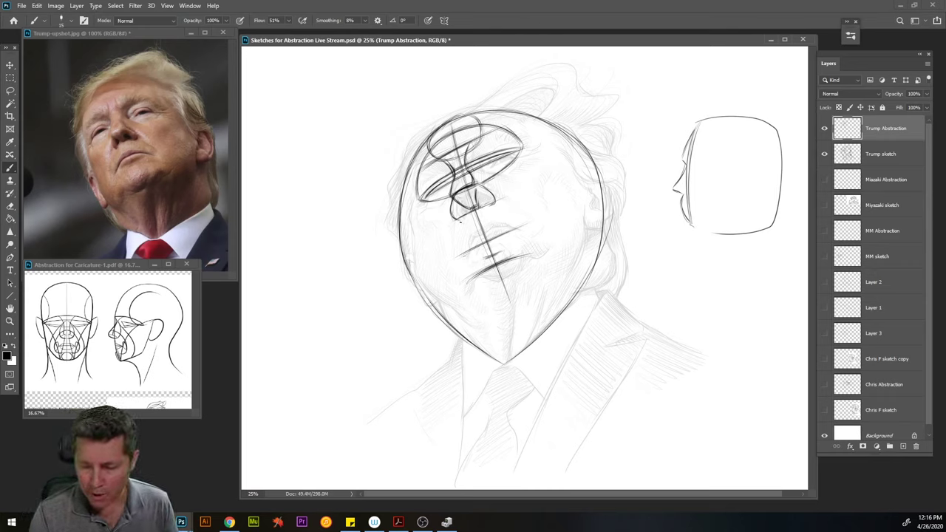
Brush the curved base of the nose between the nostril wings and darken the contours around its tip
mouse_move(462, 212)
mouse_down()
mouse_move(458, 218)
mouse_move(493, 201)
mouse_up()
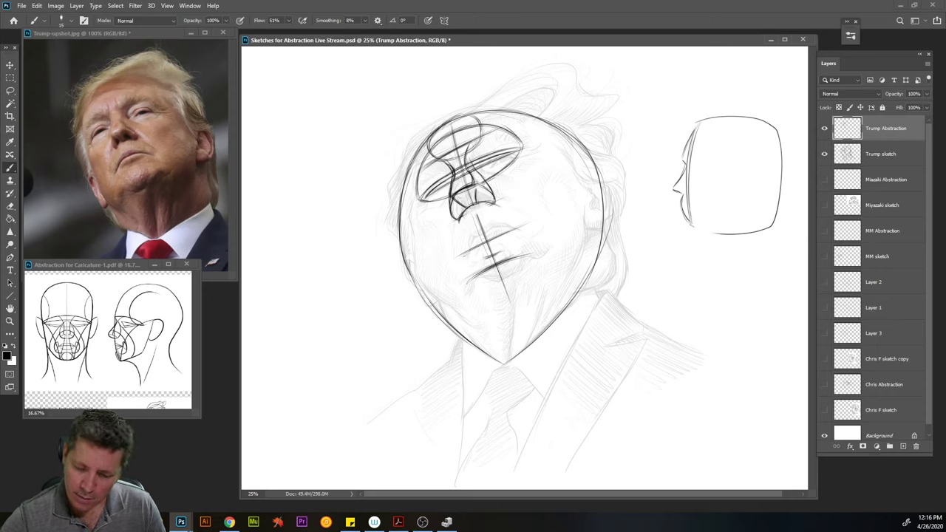
mouse_move(473, 182)
mouse_down()
mouse_move(479, 201)
mouse_move(450, 194)
mouse_up()
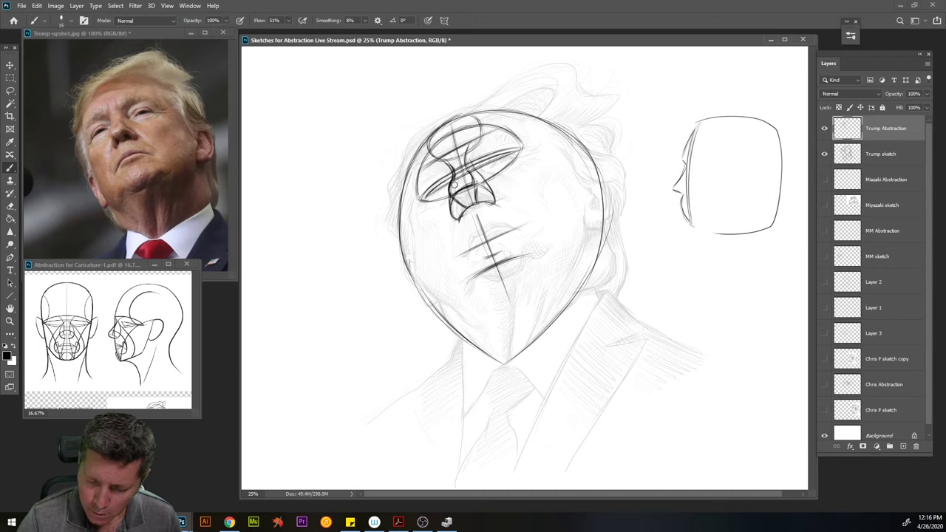
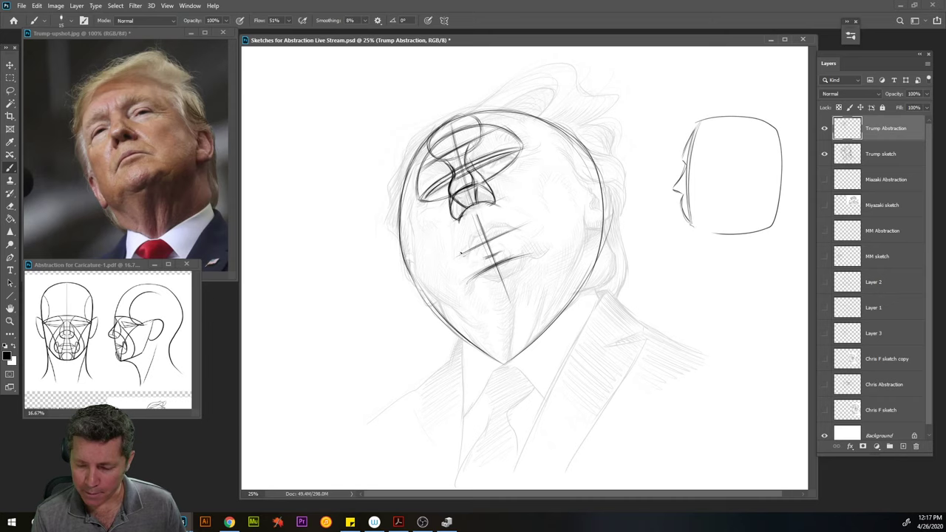
Draw the upper lip's arc above the mouth and reinforce the skull contour along both upper sides of the Trump head
mouse_move(462, 255)
mouse_down()
mouse_move(513, 228)
mouse_move(485, 218)
mouse_move(526, 229)
mouse_up()
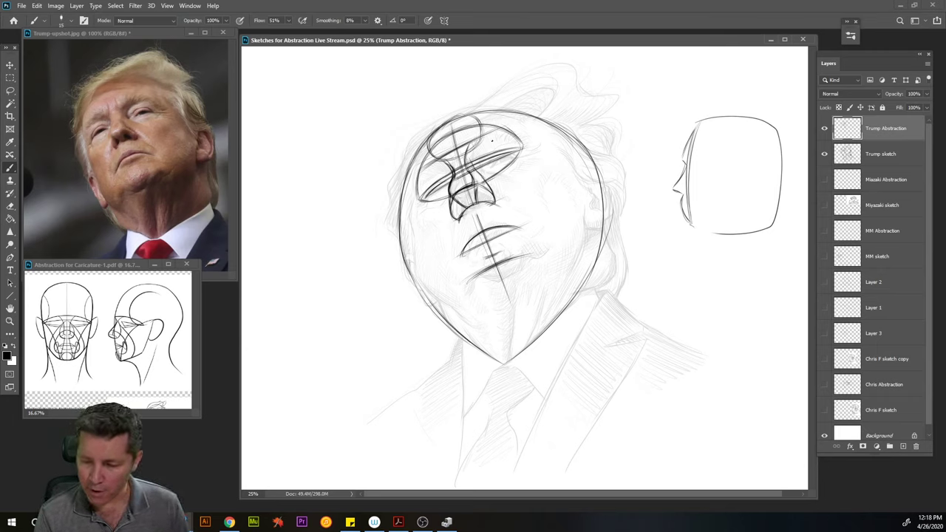
mouse_move(520, 127)
mouse_down()
mouse_move(561, 138)
mouse_move(508, 133)
mouse_move(572, 148)
mouse_move(502, 131)
mouse_move(591, 161)
mouse_move(521, 131)
mouse_move(593, 170)
mouse_move(538, 132)
mouse_move(591, 165)
mouse_up()
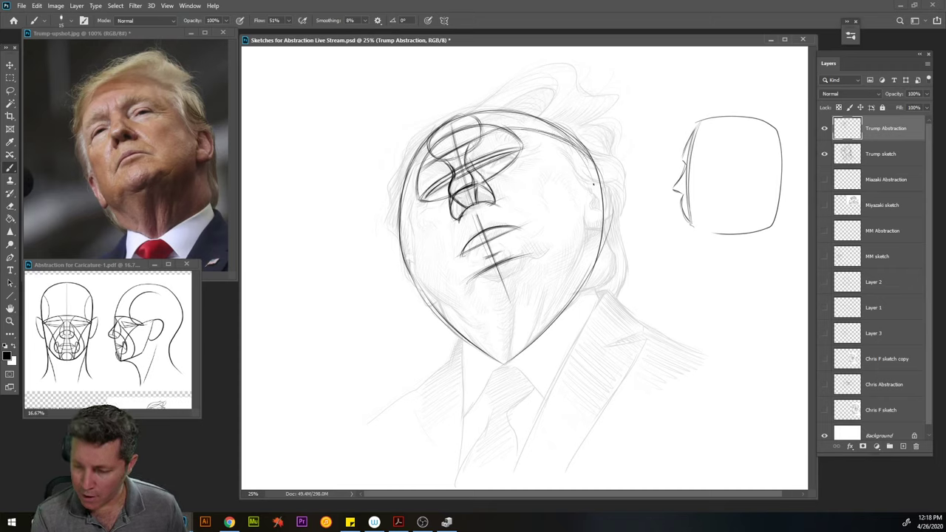
drag(555, 134, 602, 179)
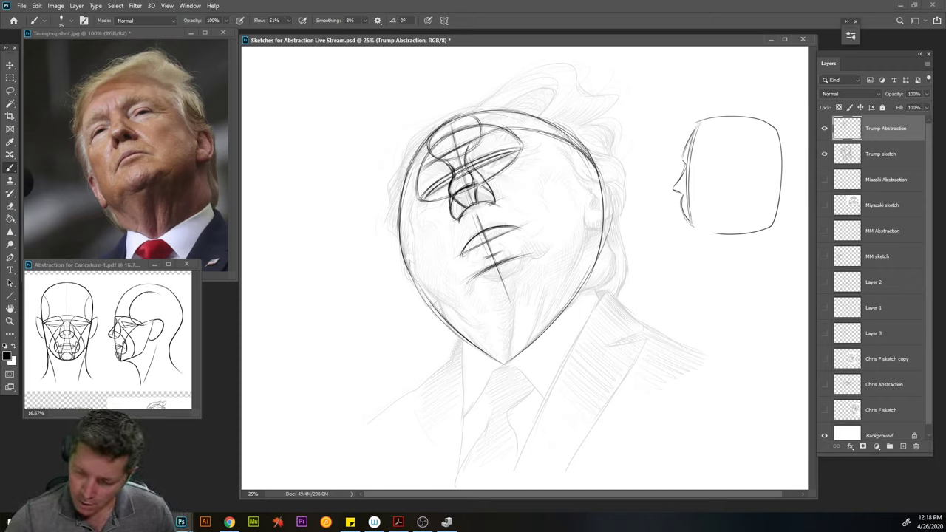
mouse_move(424, 164)
mouse_down()
mouse_move(400, 227)
mouse_move(400, 219)
mouse_up()
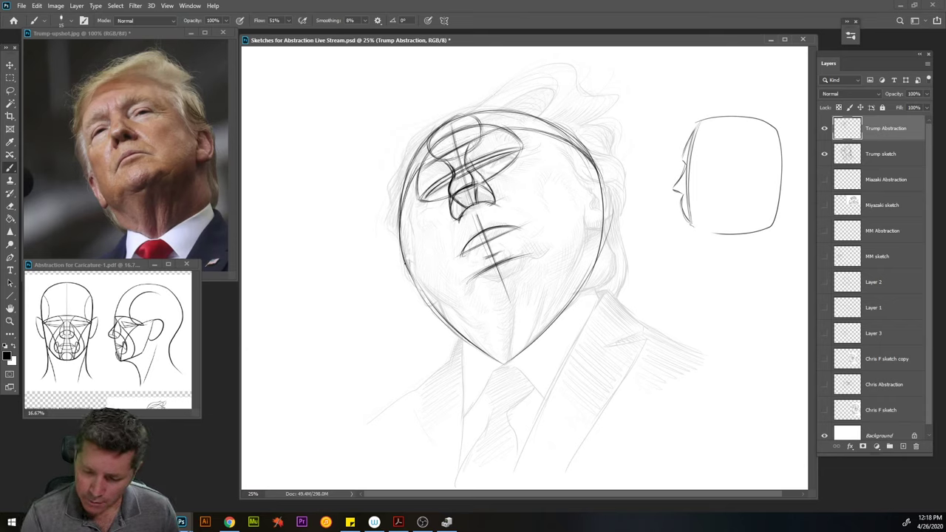
Draw a wide arch from the nose base out to both jaw sides and close it with a slanted line above the chin
drag(494, 202, 571, 200)
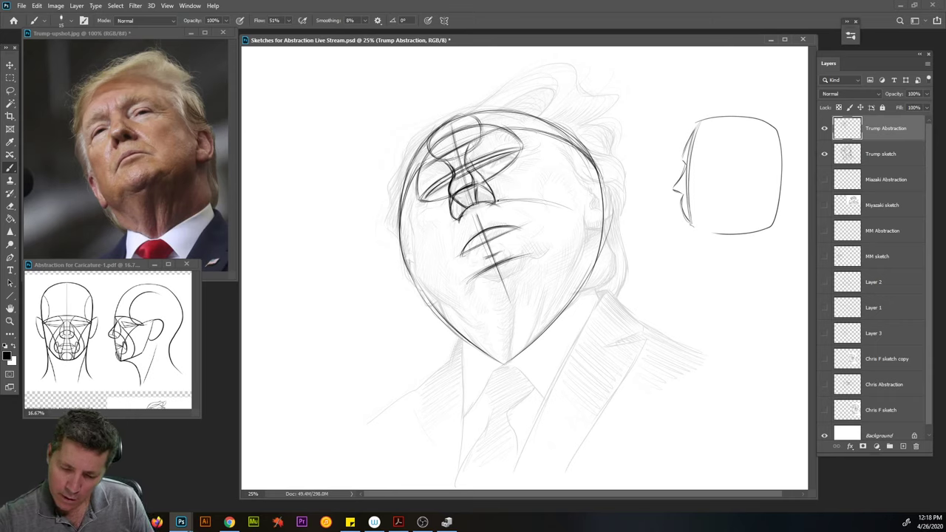
mouse_move(544, 203)
mouse_down()
mouse_move(592, 226)
mouse_move(557, 204)
mouse_move(602, 246)
mouse_move(574, 211)
mouse_move(599, 236)
mouse_up()
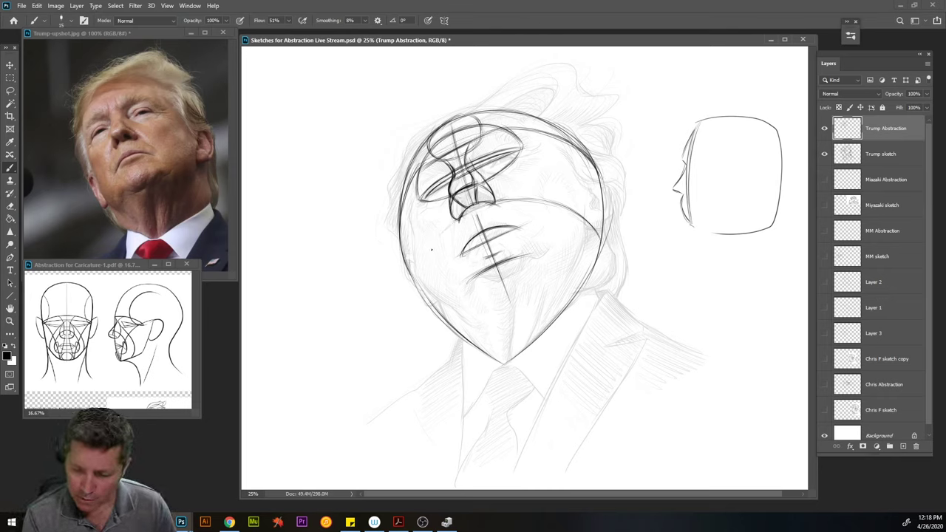
mouse_move(452, 220)
mouse_down()
mouse_move(428, 253)
mouse_move(420, 289)
mouse_up()
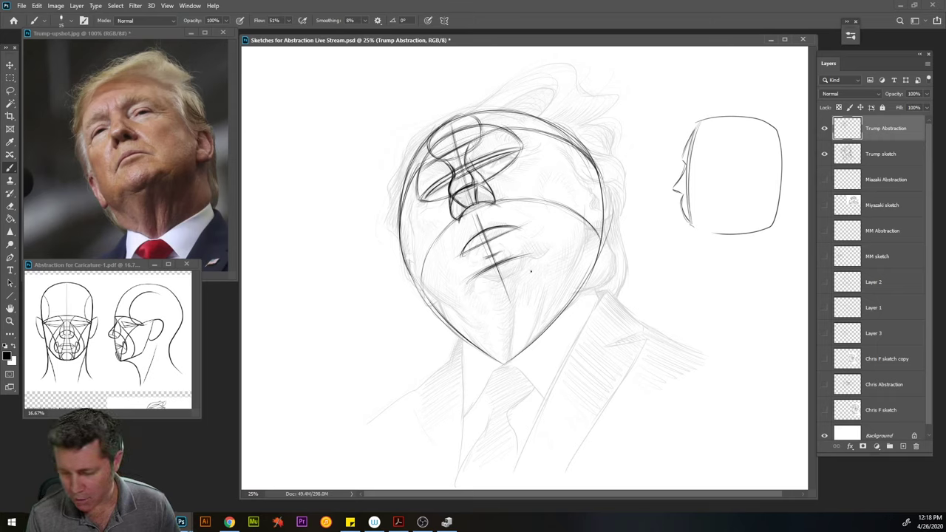
mouse_move(560, 258)
mouse_down()
mouse_move(591, 247)
mouse_move(517, 281)
mouse_up()
drag(562, 257, 598, 242)
mouse_move(502, 290)
mouse_down()
mouse_move(439, 317)
mouse_move(426, 258)
mouse_move(431, 304)
mouse_move(435, 244)
mouse_move(423, 288)
mouse_move(436, 252)
mouse_move(427, 275)
mouse_move(438, 316)
mouse_move(427, 291)
mouse_up()
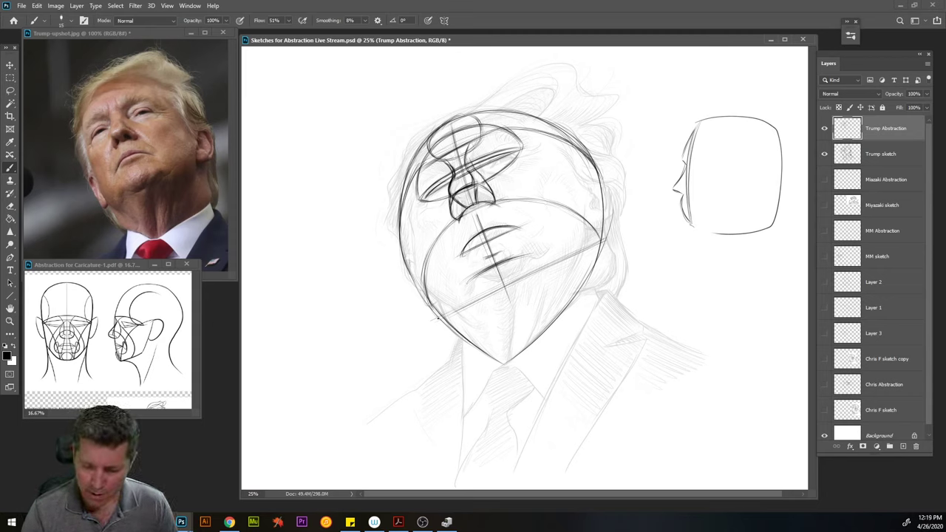
Draw the curved ear shapes on both sides of the tilted head, aligned with the slanted jaw line
mouse_move(424, 318)
mouse_down()
mouse_move(407, 290)
mouse_move(421, 314)
mouse_up()
mouse_move(396, 272)
mouse_down()
mouse_move(412, 302)
mouse_move(392, 244)
mouse_move(404, 205)
mouse_move(394, 247)
mouse_up()
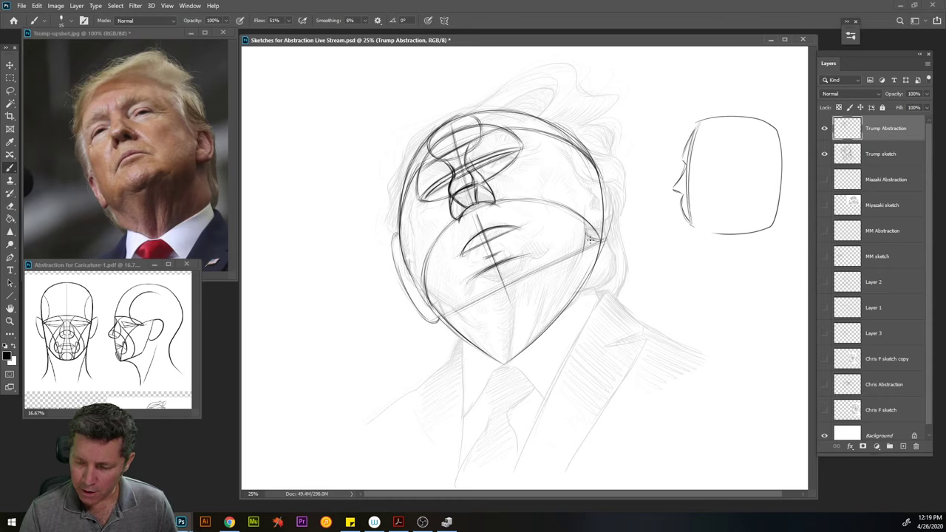
drag(585, 234, 568, 161)
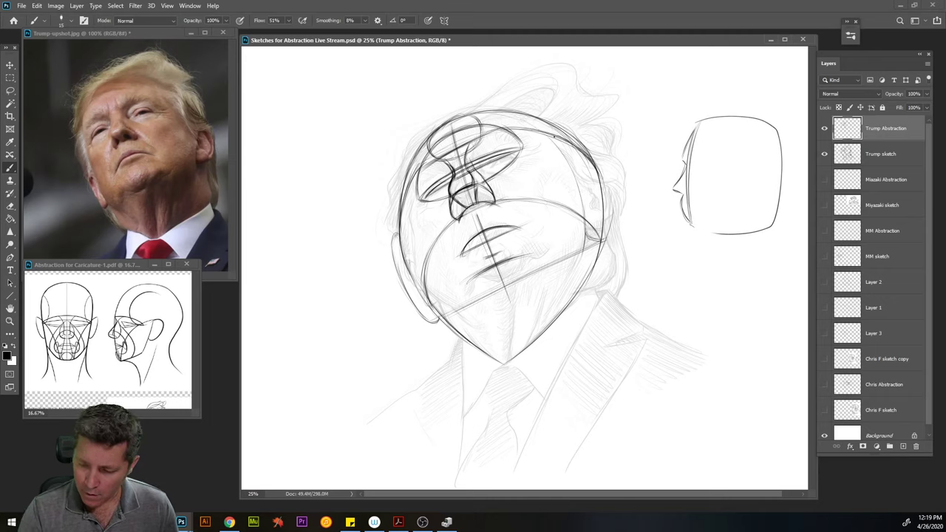
mouse_move(588, 238)
mouse_down()
mouse_move(611, 179)
mouse_move(611, 198)
mouse_move(599, 159)
mouse_move(583, 159)
mouse_move(609, 167)
mouse_move(575, 179)
mouse_move(608, 180)
mouse_move(603, 168)
mouse_move(604, 230)
mouse_up()
drag(583, 178, 592, 167)
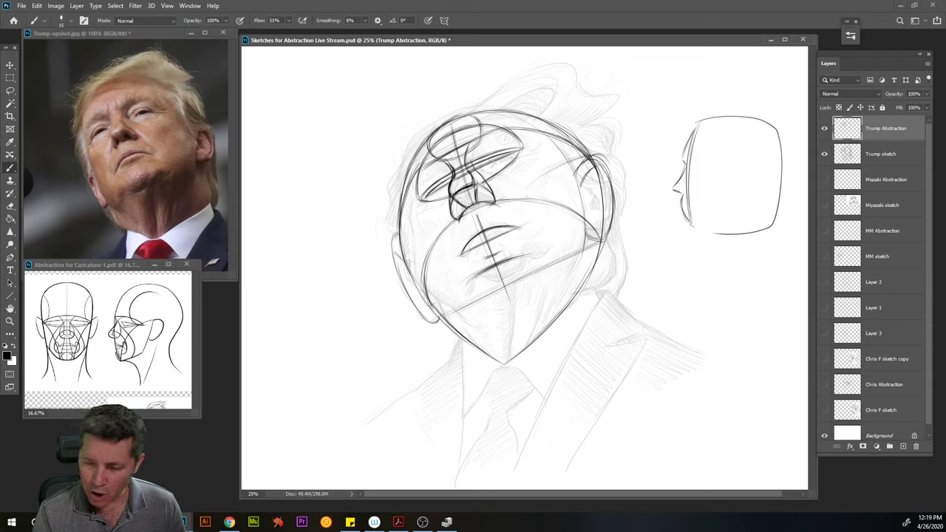
Draw sweeping cheek curves from the tops of both ears inward and down to the sides of the mouth
drag(573, 154, 528, 241)
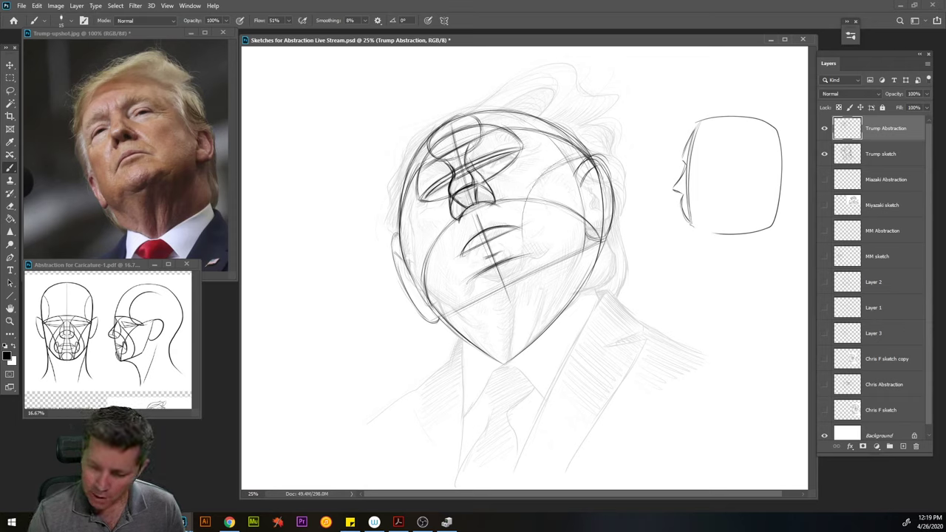
mouse_move(523, 207)
mouse_down()
mouse_move(529, 273)
mouse_move(527, 260)
mouse_up()
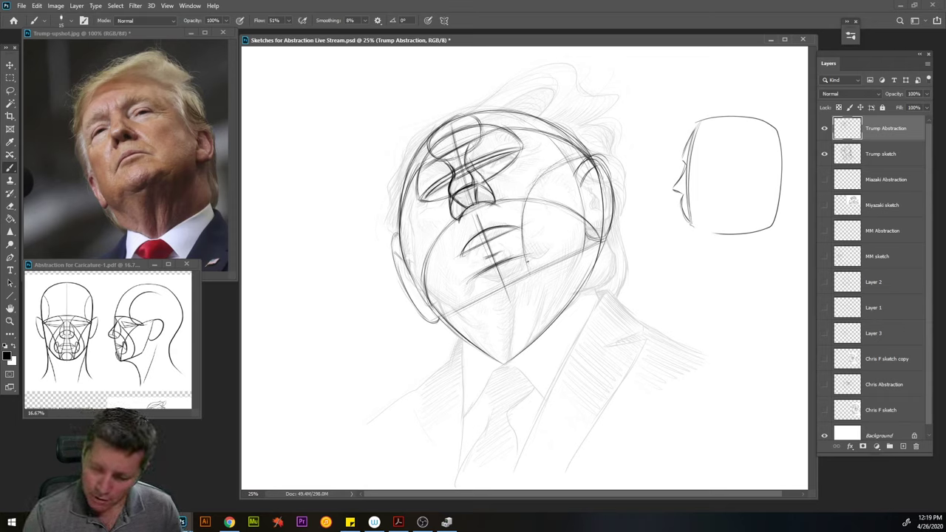
drag(523, 219, 526, 242)
mouse_move(530, 194)
mouse_down()
mouse_move(550, 168)
mouse_move(591, 155)
mouse_up()
drag(526, 196, 600, 158)
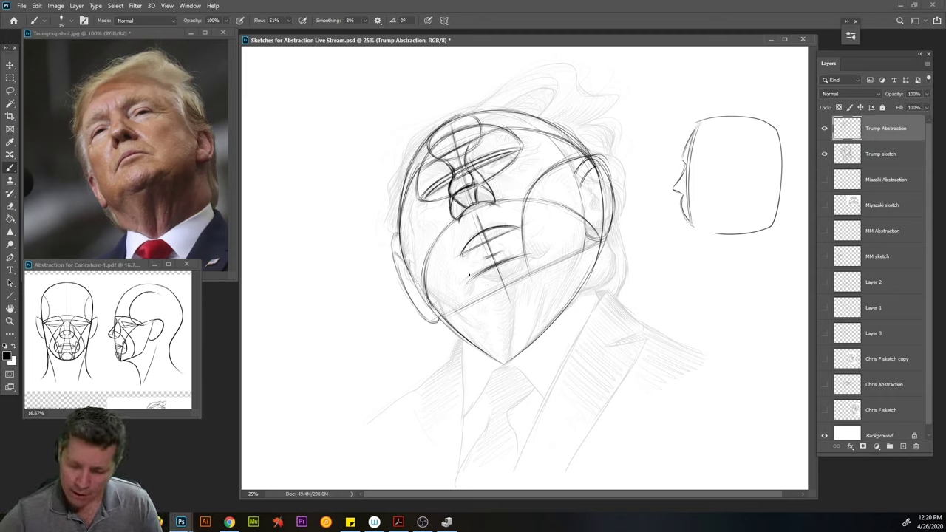
drag(474, 278, 466, 265)
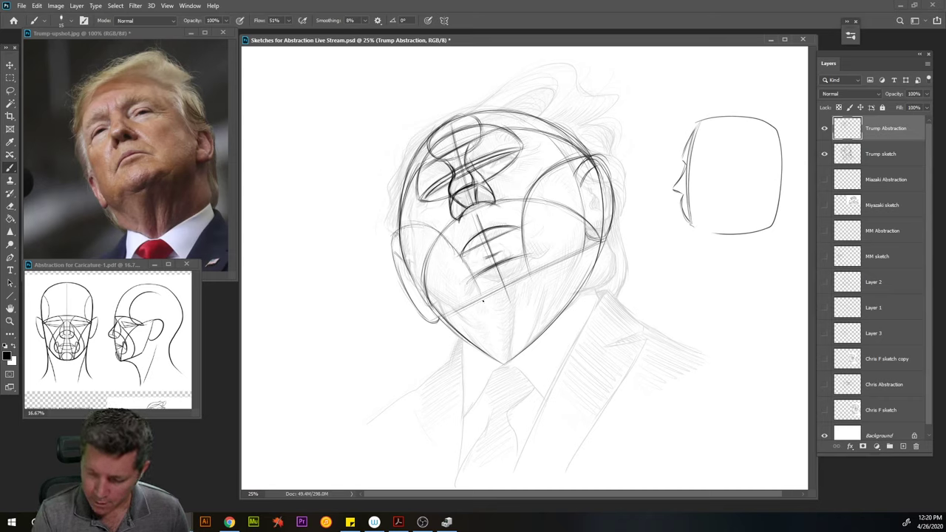
drag(449, 242, 407, 224)
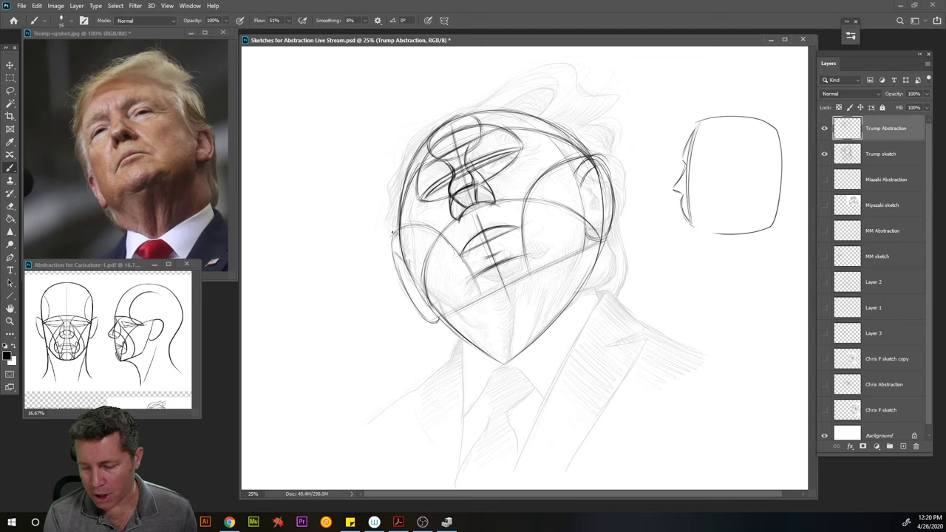
Draw a slanted, slightly arched construction line under the nose linking the tops of the two ears
mouse_move(391, 234)
mouse_down()
mouse_move(455, 224)
mouse_move(509, 202)
mouse_up()
drag(449, 224, 567, 178)
mouse_move(451, 226)
mouse_down()
mouse_move(520, 201)
mouse_move(582, 160)
mouse_up()
drag(487, 213, 544, 190)
drag(438, 225, 485, 215)
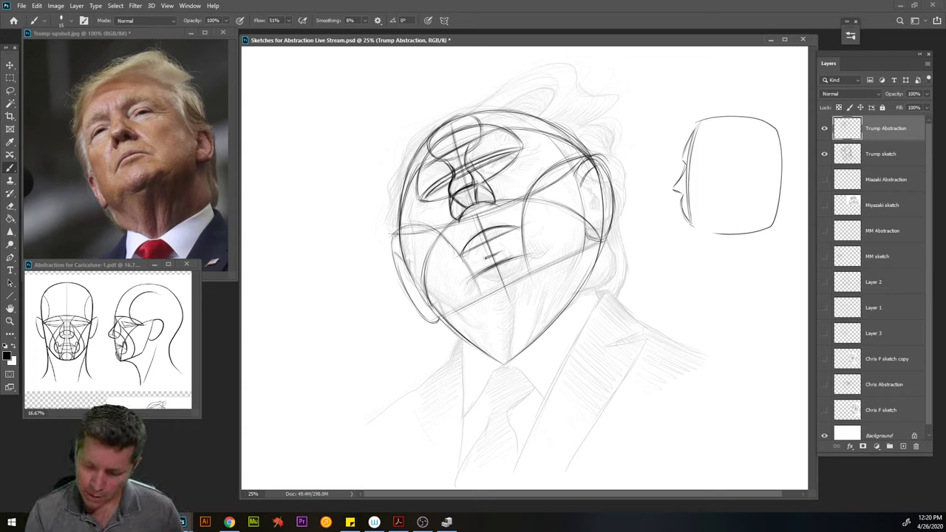
Draw a small circle at the centre of the lips and darken the upper lip's arc
mouse_move(478, 266)
mouse_down()
mouse_move(520, 250)
mouse_move(482, 257)
mouse_move(498, 254)
mouse_move(498, 239)
mouse_up()
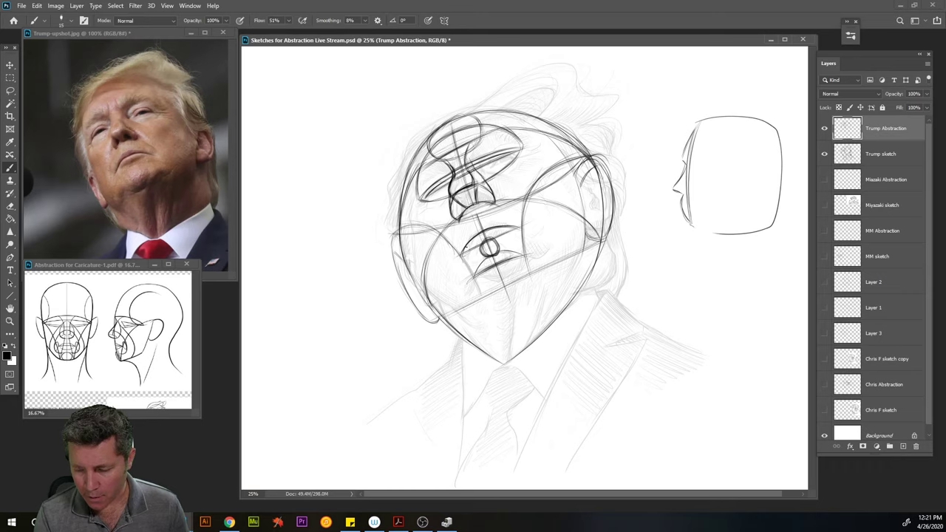
drag(467, 251, 502, 229)
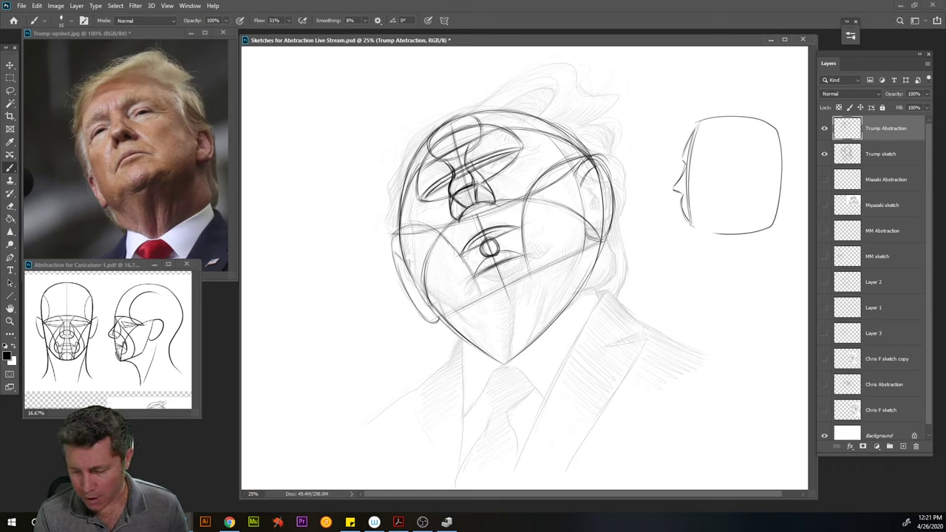
drag(466, 251, 514, 229)
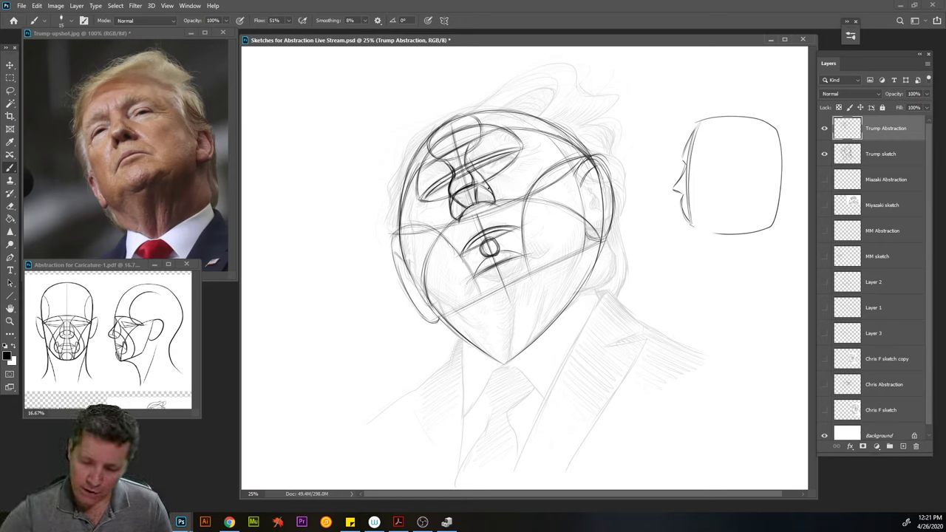
Draw the rounded muzzle shape from both sides of the nose down around the mouth and below the lower lip
mouse_move(497, 187)
mouse_down()
mouse_move(541, 235)
mouse_move(544, 247)
mouse_move(522, 257)
mouse_up()
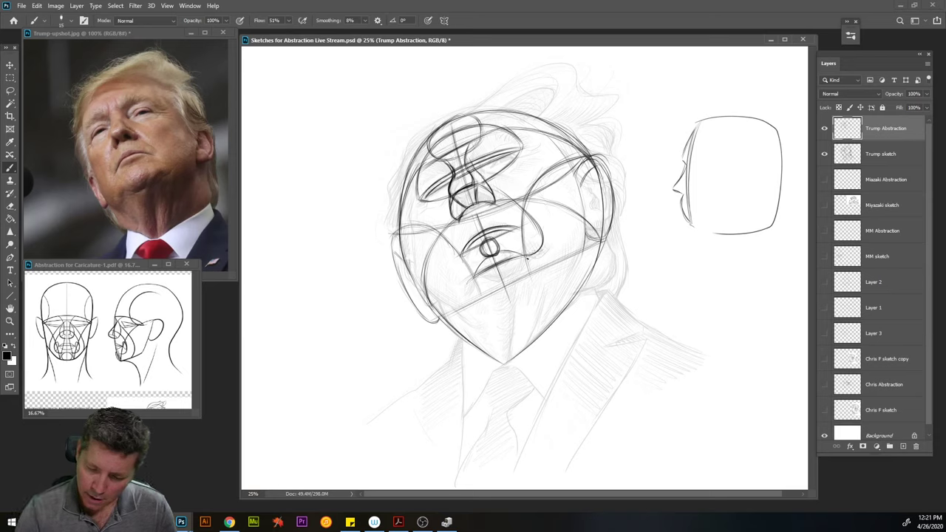
drag(476, 269, 520, 249)
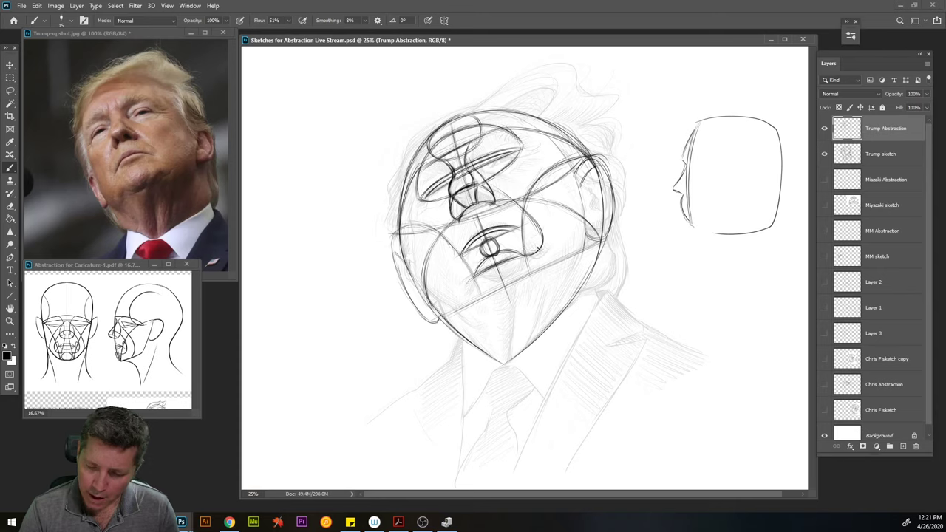
mouse_move(543, 251)
mouse_down()
mouse_move(470, 262)
mouse_move(479, 277)
mouse_move(474, 255)
mouse_move(471, 266)
mouse_move(450, 281)
mouse_up()
drag(449, 279, 441, 257)
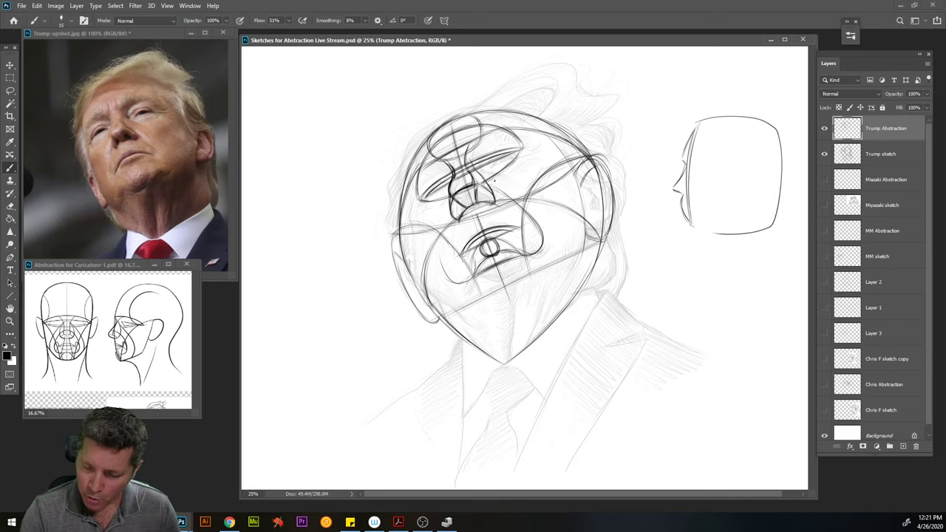
mouse_move(447, 208)
mouse_down()
mouse_move(451, 279)
mouse_move(446, 209)
mouse_up()
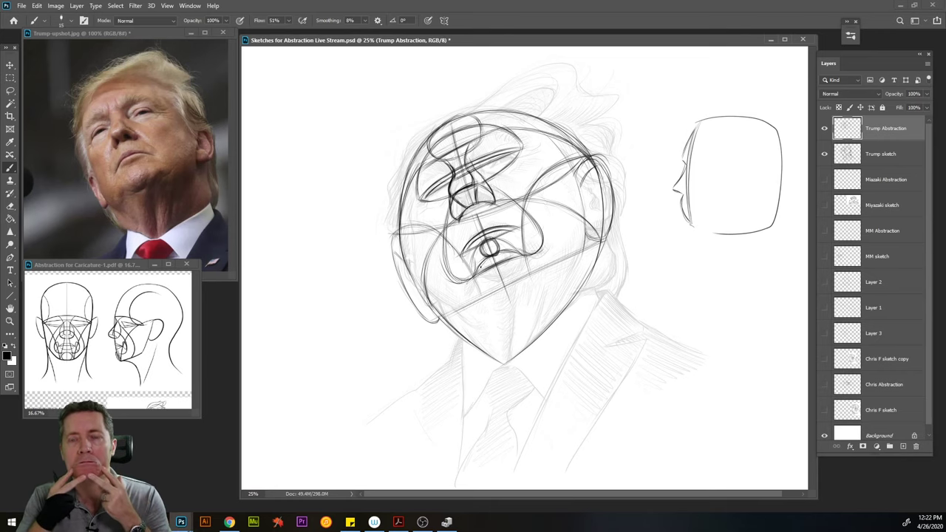
drag(448, 262, 446, 242)
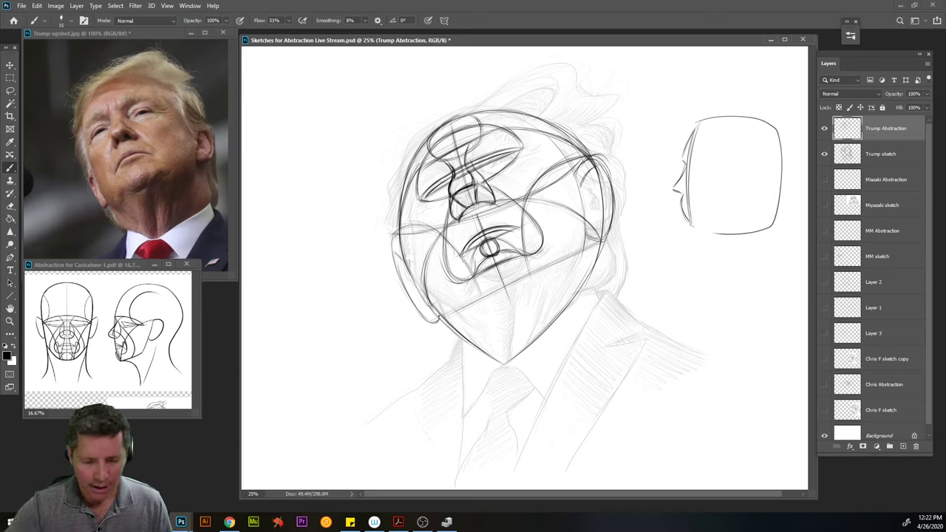
Redraw both sides of the jaw so the chin extends to a lower point over the tie knot
drag(442, 322, 496, 380)
mouse_move(507, 390)
mouse_down()
mouse_move(452, 331)
mouse_move(507, 391)
mouse_up()
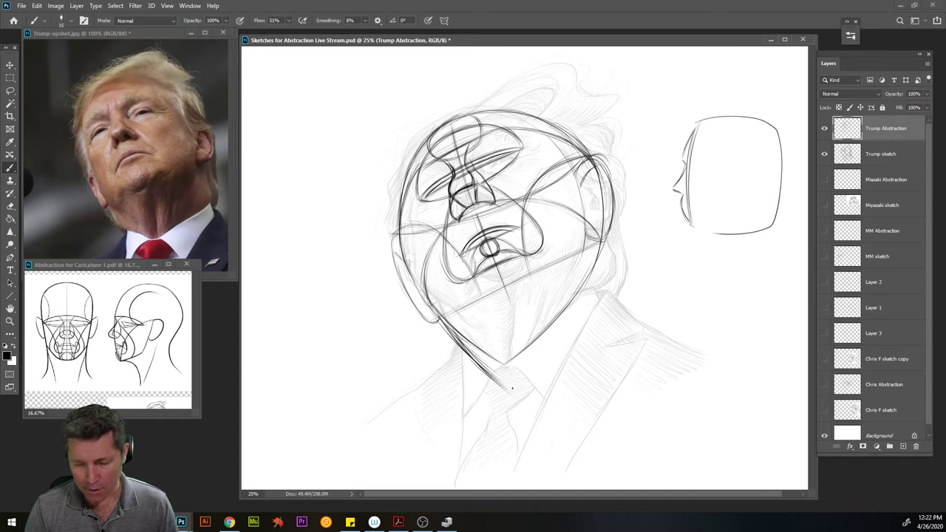
mouse_move(522, 376)
mouse_down()
mouse_move(558, 346)
mouse_move(564, 332)
mouse_move(538, 365)
mouse_move(584, 287)
mouse_up()
mouse_move(547, 355)
mouse_down()
mouse_move(578, 301)
mouse_move(568, 329)
mouse_up()
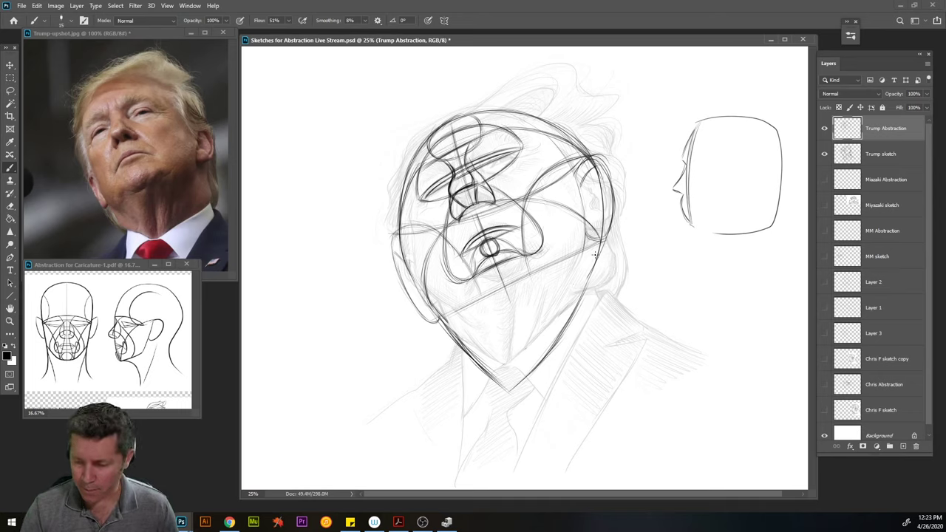
drag(597, 258, 571, 319)
mouse_move(603, 237)
mouse_down()
mouse_move(615, 284)
mouse_move(548, 315)
mouse_up()
Draw the bulging jowl curve below the near ear, running back under the jaw
drag(600, 295, 576, 306)
drag(562, 311, 540, 321)
drag(605, 268, 611, 292)
drag(607, 250, 599, 266)
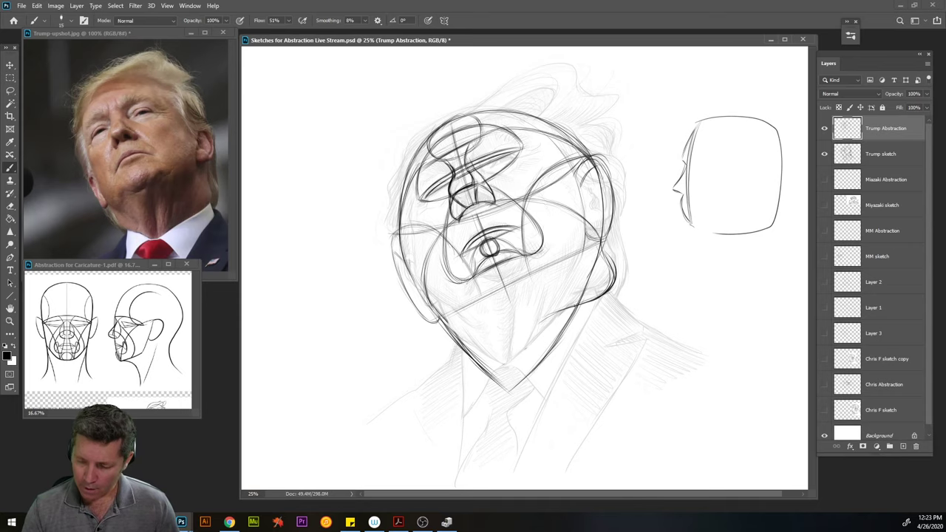
Draw the arched shirt collar under the chin and the long lapel edges descending from both sides of the neck
mouse_move(540, 390)
mouse_down()
mouse_move(510, 391)
mouse_move(528, 421)
mouse_up()
drag(593, 320, 575, 361)
drag(599, 300, 521, 488)
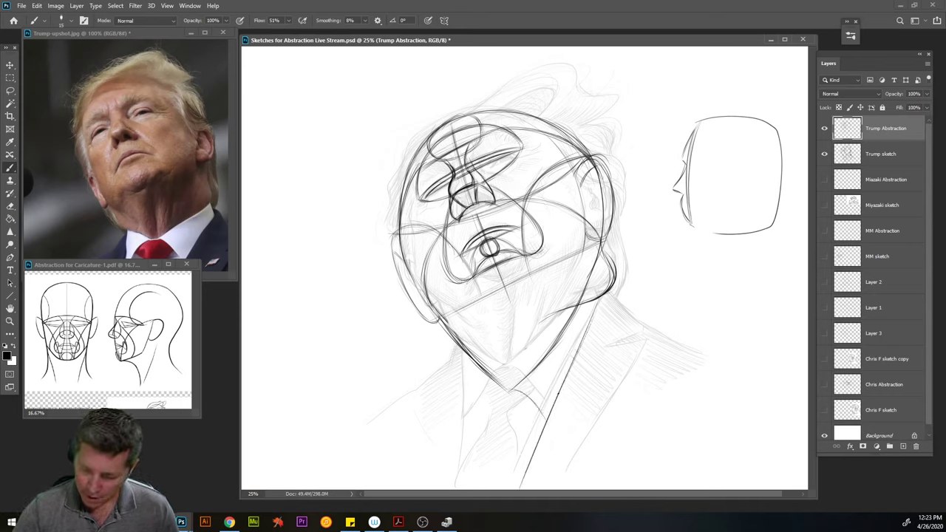
drag(512, 389, 484, 398)
drag(464, 435, 487, 399)
drag(463, 350, 453, 488)
Draw the shoulder slopes and tie edges, then check the abstraction by briefly hiding the Trump sketch layer
drag(455, 349, 374, 420)
drag(612, 297, 724, 379)
mouse_move(528, 403)
mouse_down()
mouse_move(503, 433)
mouse_move(505, 458)
mouse_up()
drag(486, 405, 466, 479)
drag(484, 436, 460, 488)
click(825, 154)
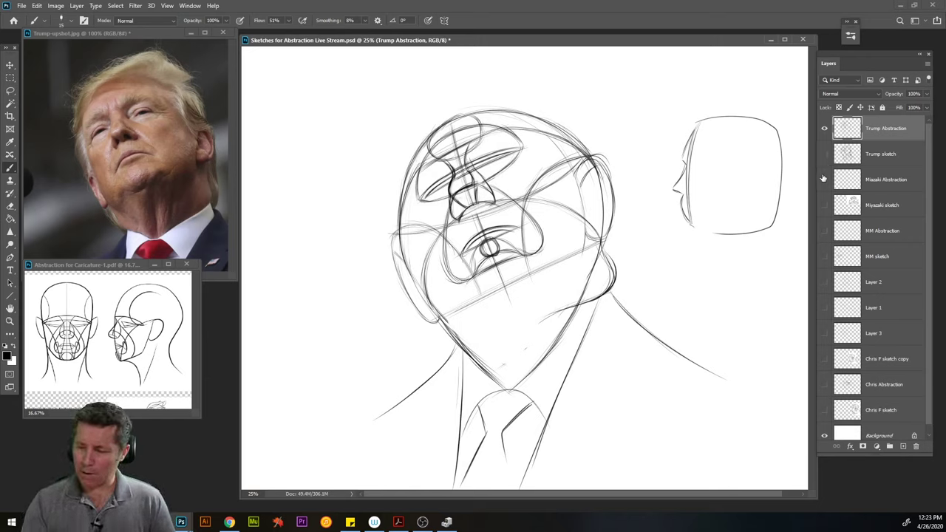
click(826, 155)
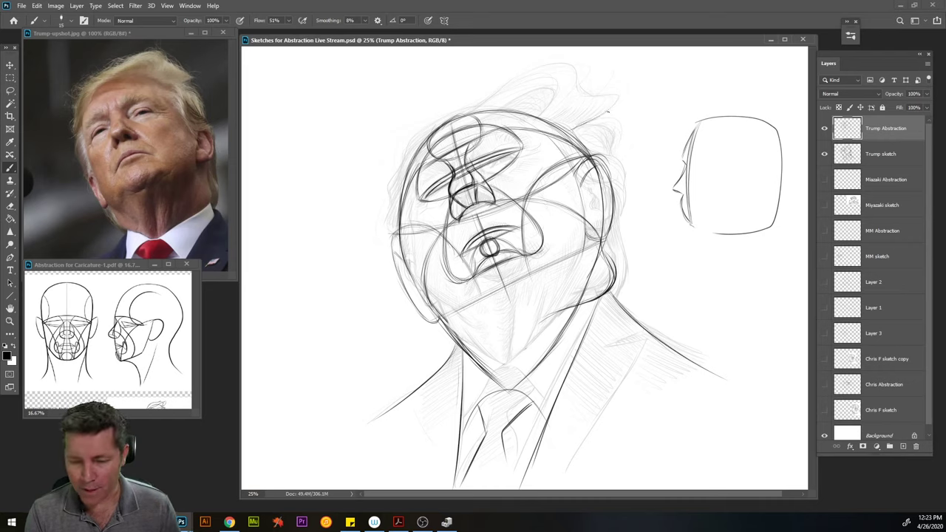
Draw the hair's outer contour from the swept tip over the crown and down the far side of the head
mouse_move(618, 91)
mouse_down()
mouse_move(513, 64)
mouse_move(446, 104)
mouse_up()
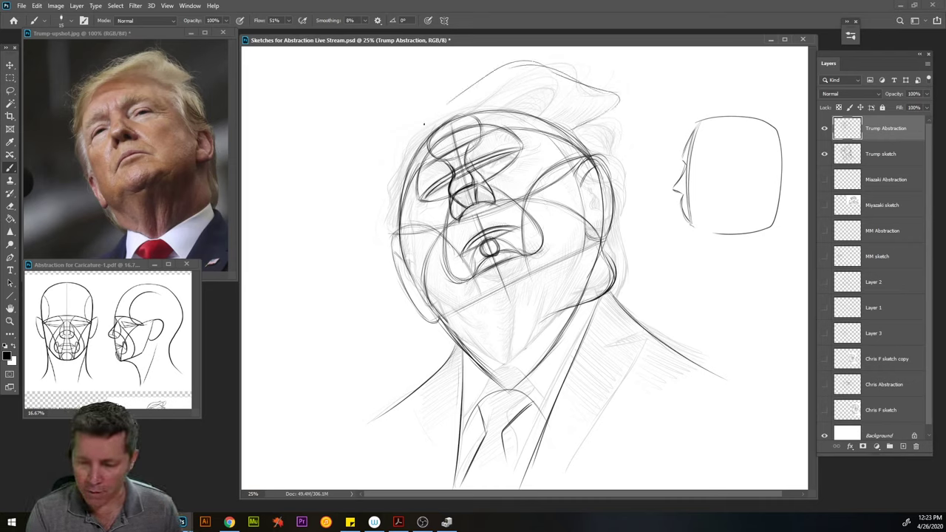
drag(481, 76, 420, 127)
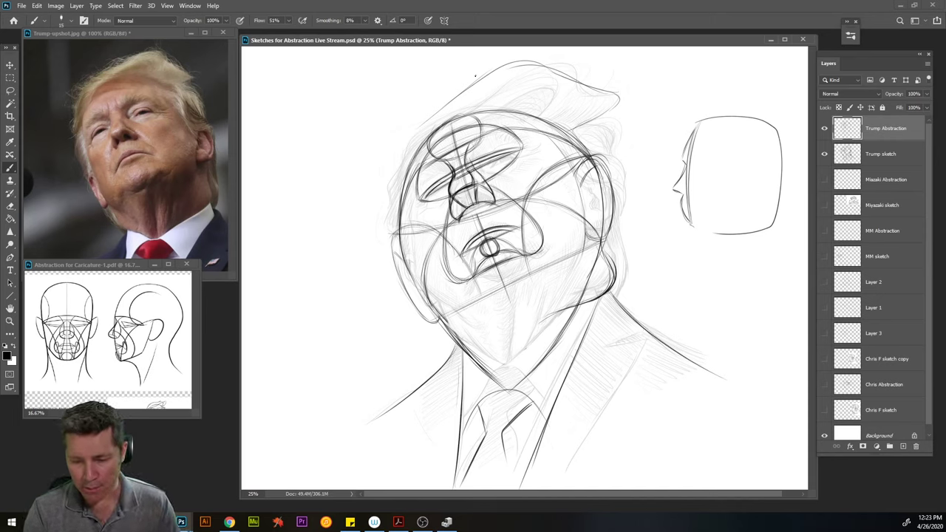
drag(456, 93, 409, 134)
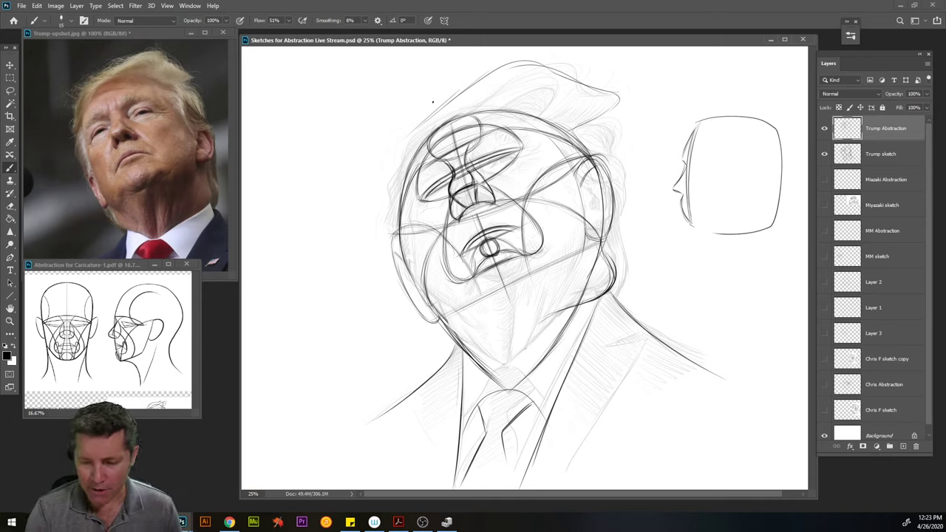
mouse_move(443, 104)
mouse_down()
mouse_move(394, 152)
mouse_move(388, 181)
mouse_up()
drag(403, 141, 389, 184)
mouse_move(400, 142)
mouse_down()
mouse_move(377, 228)
mouse_move(397, 265)
mouse_up()
mouse_move(378, 227)
mouse_down()
mouse_move(399, 273)
mouse_move(397, 257)
mouse_up()
mouse_move(388, 178)
mouse_down()
mouse_move(378, 222)
mouse_move(381, 201)
mouse_up()
Draw the rounded front hair swoop above the forehead and carry its inner edge down the far side
drag(556, 118, 551, 76)
drag(550, 74, 512, 74)
drag(560, 104, 556, 78)
drag(557, 97, 474, 96)
mouse_move(548, 70)
mouse_down()
mouse_move(526, 72)
mouse_move(397, 150)
mouse_move(470, 105)
mouse_up()
mouse_move(555, 119)
mouse_down()
mouse_move(467, 102)
mouse_move(397, 151)
mouse_up()
mouse_move(553, 96)
mouse_down()
mouse_move(519, 74)
mouse_move(553, 79)
mouse_up()
mouse_move(515, 74)
mouse_down()
mouse_move(423, 118)
mouse_move(374, 210)
mouse_up()
Draw the hair contour behind the near ear, from the temple down to the back of the neck
mouse_move(589, 120)
mouse_down()
mouse_move(615, 132)
mouse_move(618, 118)
mouse_move(610, 141)
mouse_move(629, 126)
mouse_move(622, 194)
mouse_up()
drag(626, 122, 632, 235)
drag(628, 198, 634, 272)
mouse_move(630, 217)
mouse_down()
mouse_move(610, 298)
mouse_move(627, 269)
mouse_up()
drag(637, 197, 625, 254)
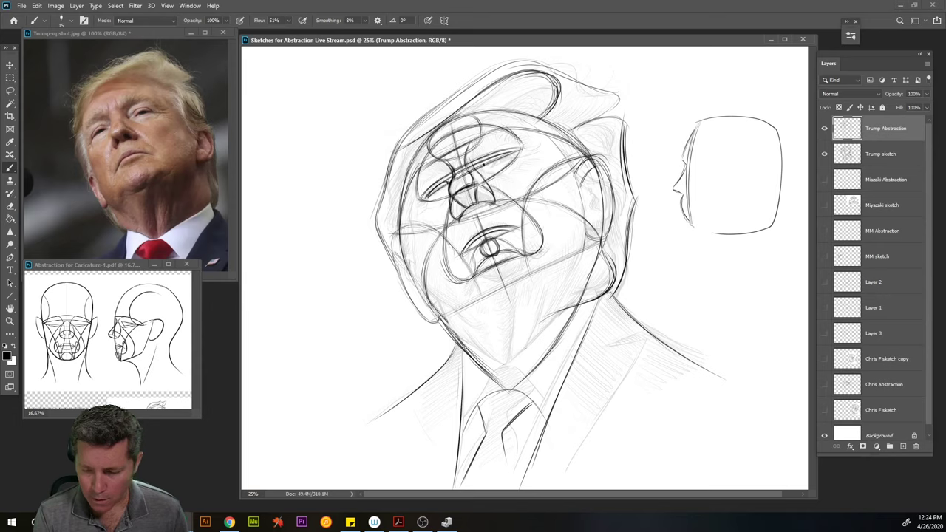
Reinforce the eyelid and brow-socket contours around both of the Trump head's eyes
drag(484, 163, 517, 157)
drag(430, 204, 447, 198)
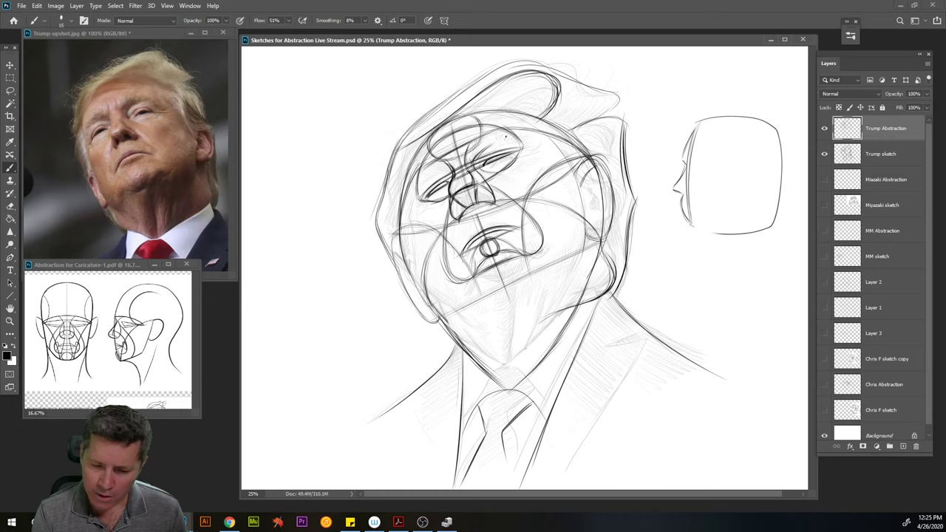
drag(479, 154, 520, 137)
mouse_move(450, 170)
mouse_down()
mouse_move(417, 182)
mouse_move(428, 193)
mouse_up()
drag(442, 171, 427, 176)
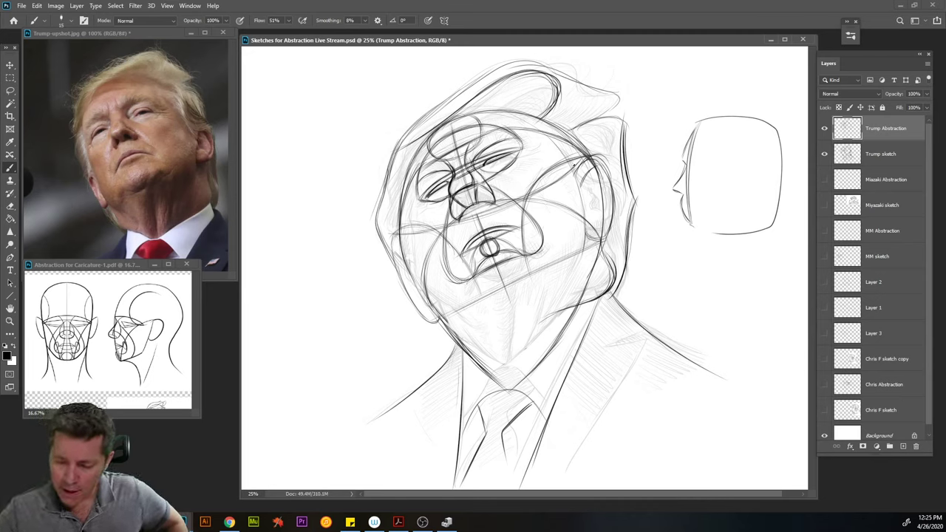
Draw the near ear's upper curve and outline, and mark the top of the far ear at the head's edge
mouse_move(580, 171)
mouse_down()
mouse_move(610, 182)
mouse_move(622, 203)
mouse_up()
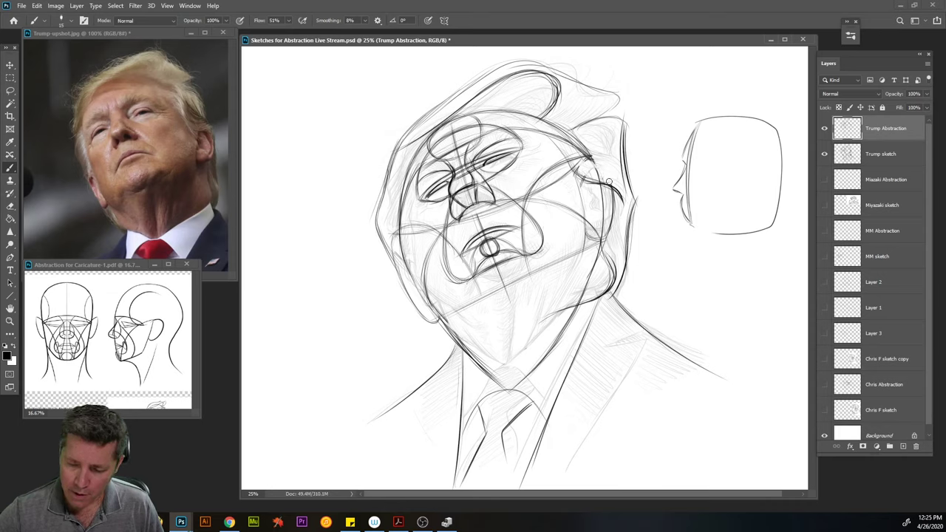
mouse_move(588, 238)
mouse_down()
mouse_move(610, 189)
mouse_move(580, 213)
mouse_move(584, 238)
mouse_up()
drag(580, 182, 579, 232)
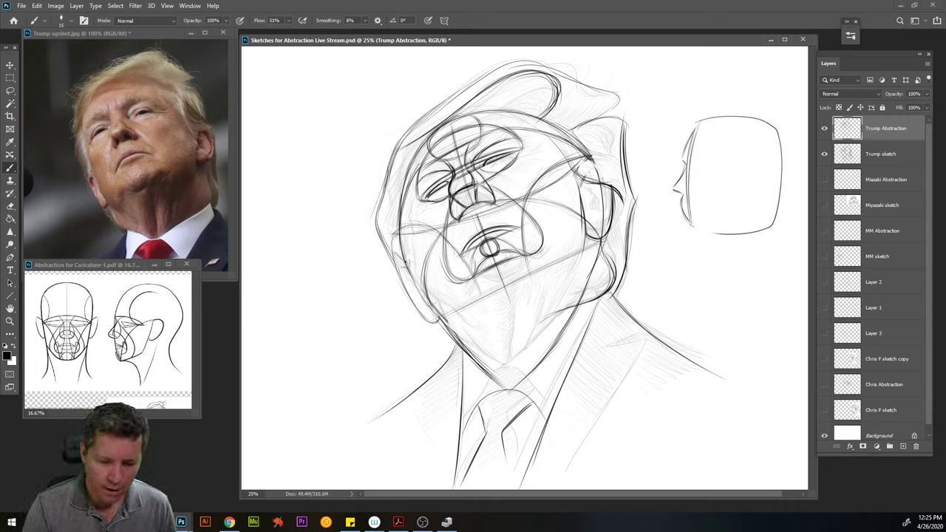
drag(393, 264, 381, 235)
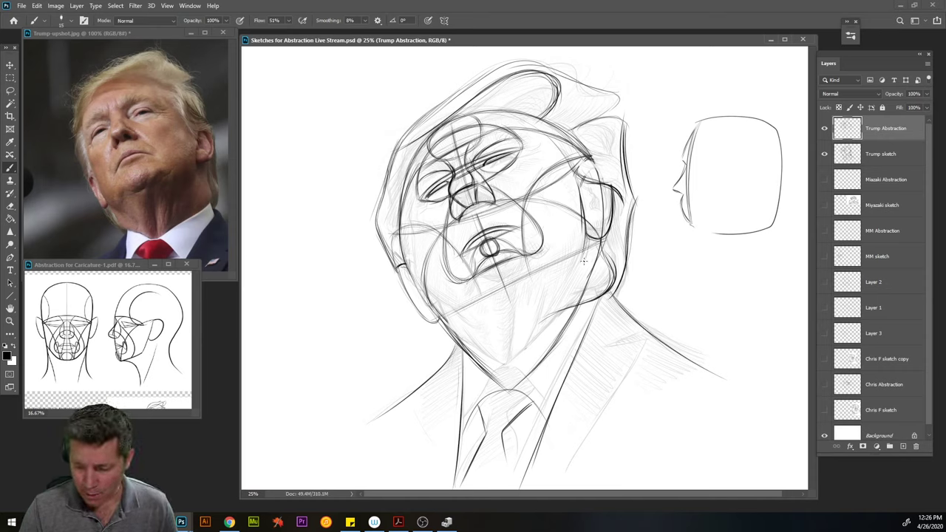
Draw the curved underside of the jaw from the far side beneath the chin up to the near ear
drag(588, 252, 556, 282)
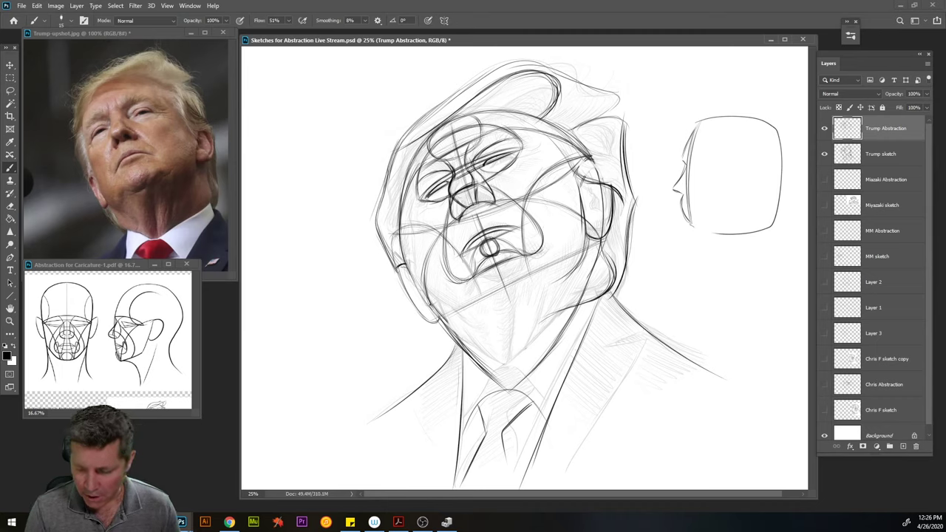
drag(442, 313, 424, 301)
mouse_move(480, 318)
mouse_down()
mouse_move(439, 312)
mouse_move(538, 299)
mouse_move(566, 283)
mouse_up()
mouse_move(522, 303)
mouse_down()
mouse_move(585, 238)
mouse_move(580, 264)
mouse_up()
drag(581, 257, 589, 241)
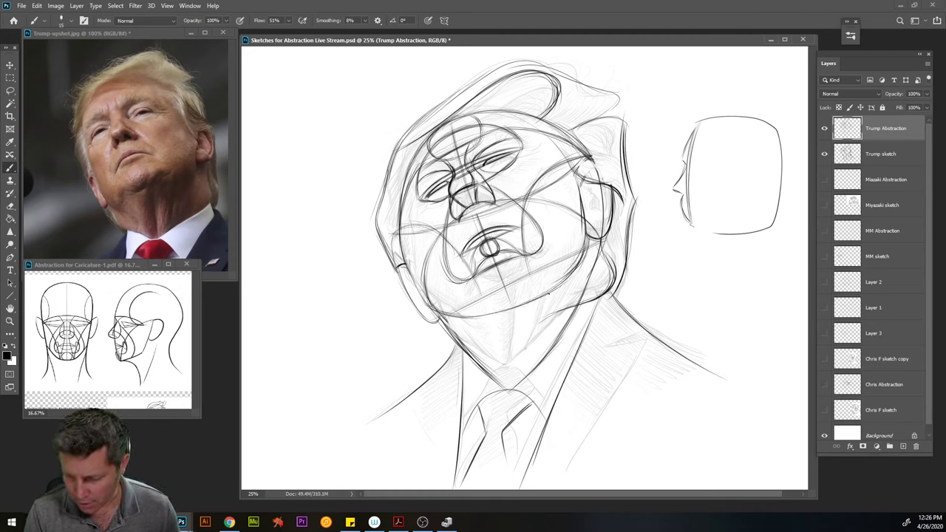
drag(546, 293, 571, 274)
drag(523, 302, 546, 291)
mouse_move(473, 318)
mouse_down()
mouse_move(538, 298)
mouse_move(568, 273)
mouse_up()
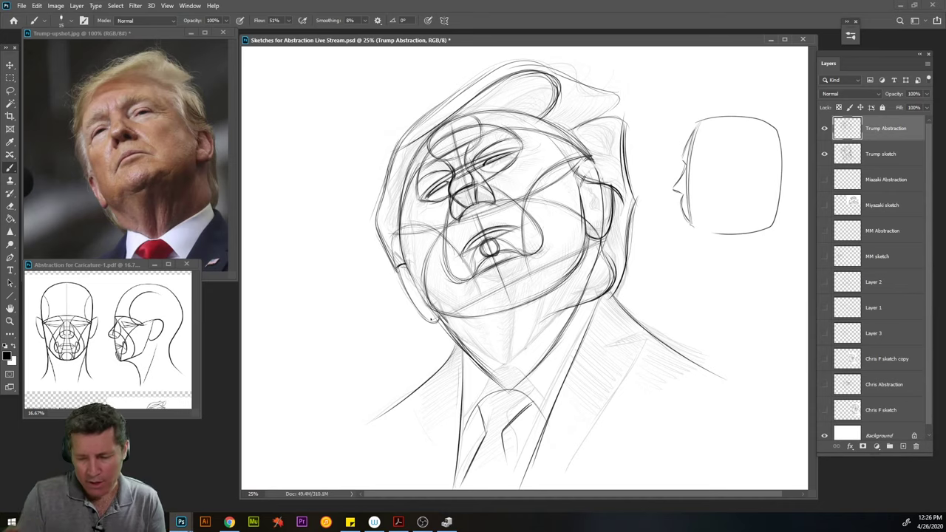
drag(613, 252, 604, 285)
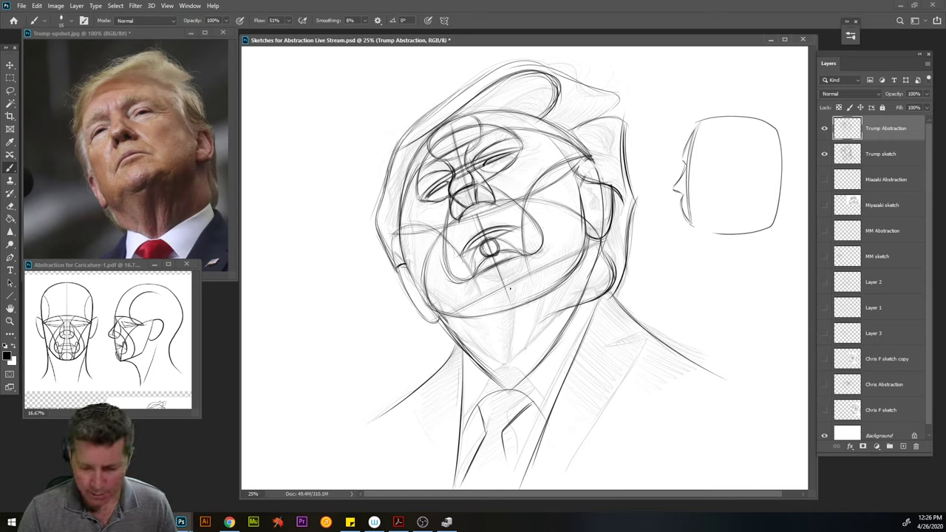
Draw the neck fold lines running from beneath the chin down to the collar, including the central line and both side folds
drag(513, 300, 510, 399)
mouse_move(514, 296)
mouse_down()
mouse_move(511, 371)
mouse_move(513, 348)
mouse_up()
mouse_move(513, 345)
mouse_down()
mouse_move(510, 390)
mouse_move(512, 367)
mouse_up()
drag(513, 304, 510, 325)
drag(496, 375, 505, 391)
drag(484, 303, 499, 378)
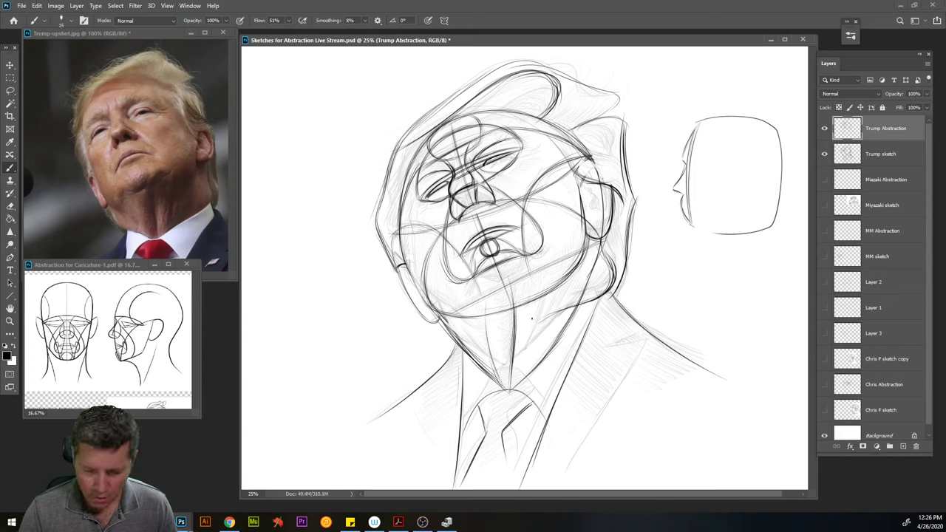
mouse_move(542, 310)
mouse_down()
mouse_move(522, 383)
mouse_move(527, 371)
mouse_up()
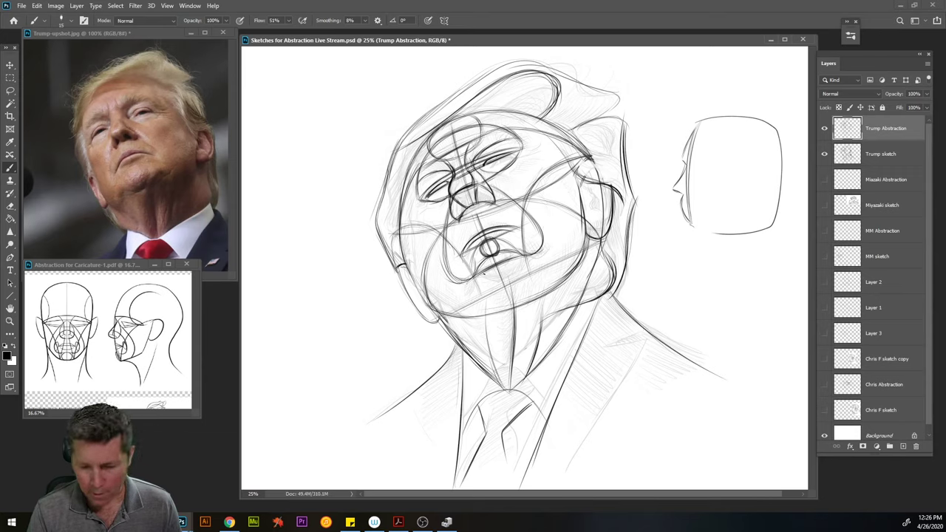
Draw the lower cheek and jowl curves beside the chin, then check the abstraction by briefly hiding the Trump sketch layer
mouse_move(498, 263)
mouse_down()
mouse_move(553, 259)
mouse_move(581, 238)
mouse_move(538, 260)
mouse_move(495, 259)
mouse_move(443, 306)
mouse_move(416, 294)
mouse_move(435, 301)
mouse_up()
drag(432, 263, 410, 303)
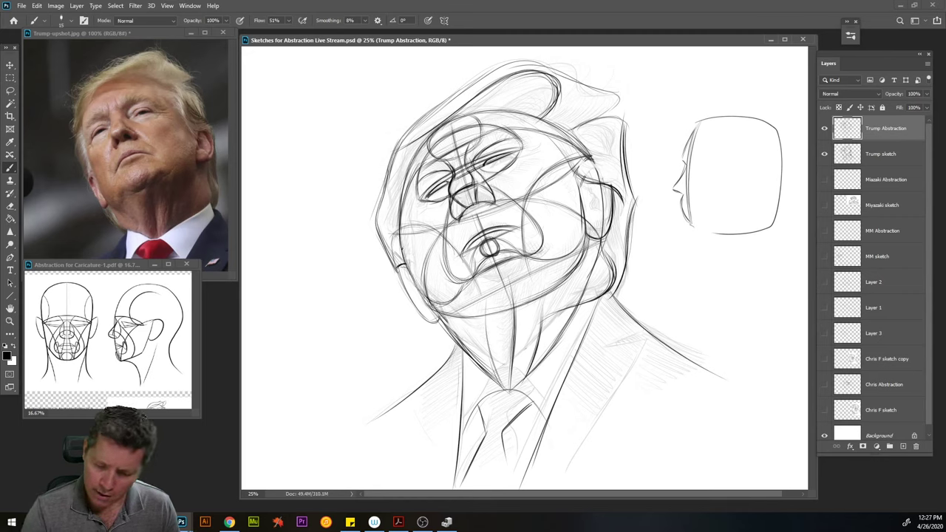
drag(585, 237, 571, 254)
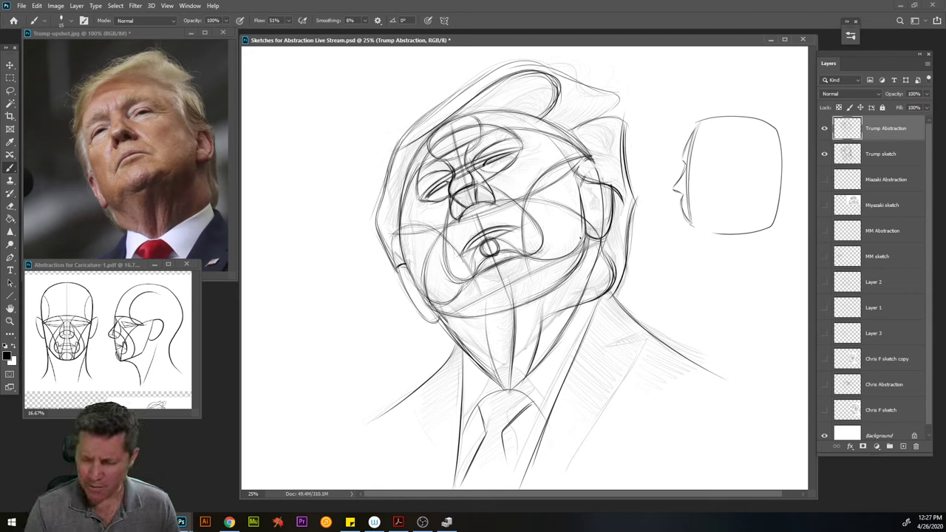
click(825, 153)
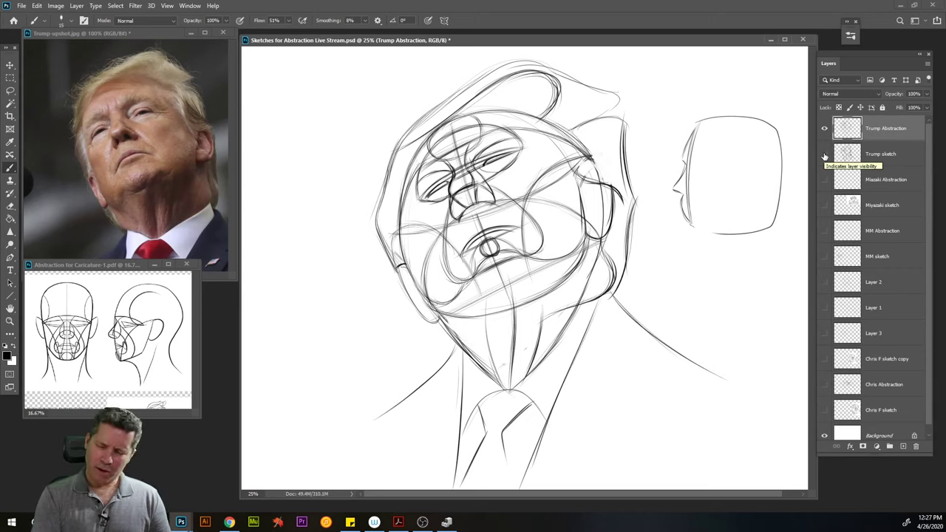
click(824, 154)
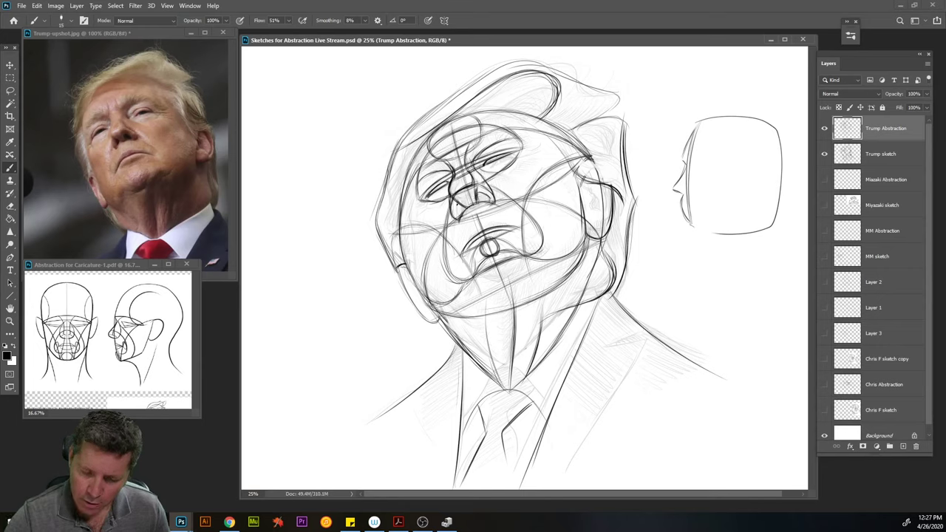
Darken the far nostril, and draw the outer jacket lapel edges on both sides of the tie
drag(459, 205, 456, 216)
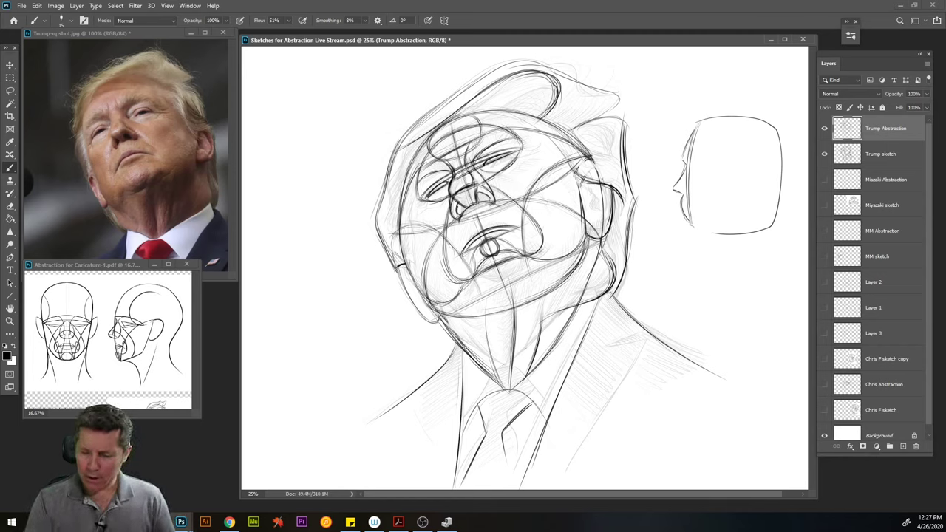
mouse_move(646, 337)
mouse_down()
mouse_move(616, 378)
mouse_move(599, 422)
mouse_up()
drag(637, 353, 579, 442)
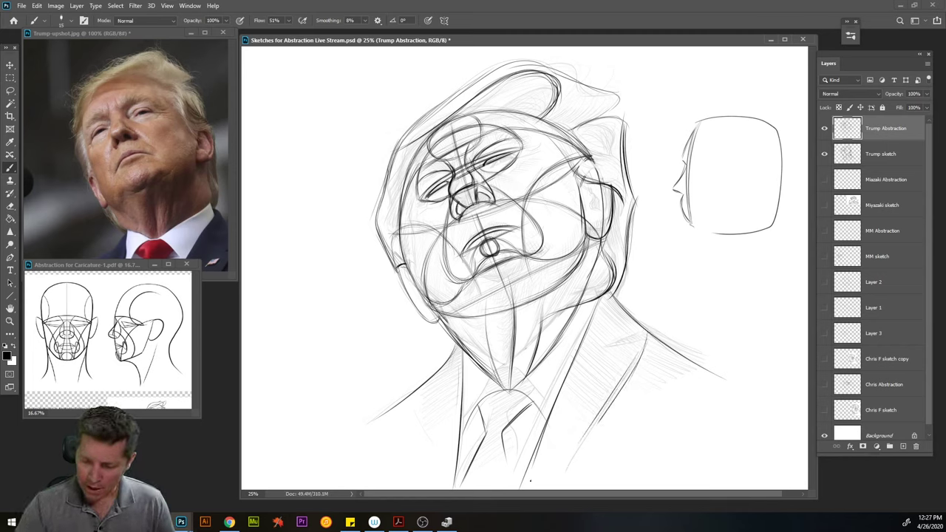
drag(416, 384, 418, 450)
drag(414, 414, 415, 462)
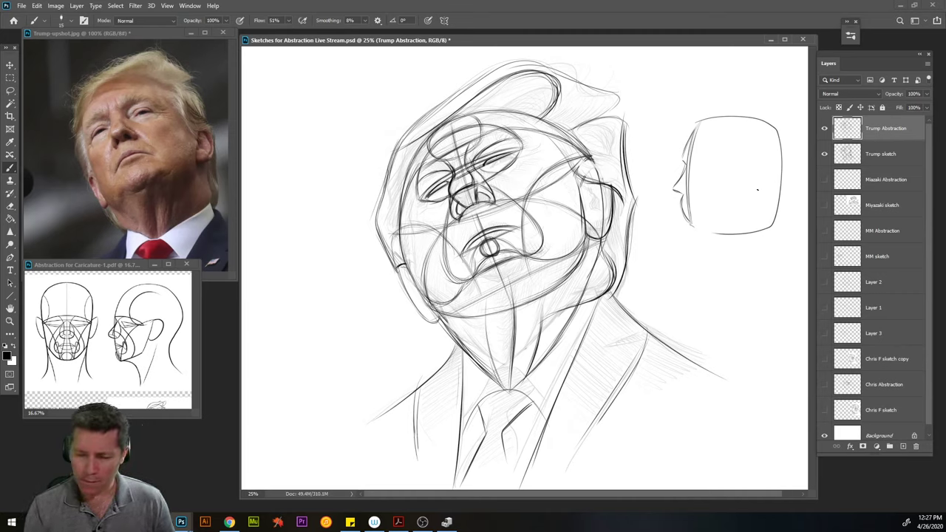
Move the Trump Abstraction drawing and the Trump sketch apart so they sit side by side on the canvas
click(9, 65)
drag(587, 289, 745, 280)
click(880, 153)
drag(496, 236, 373, 238)
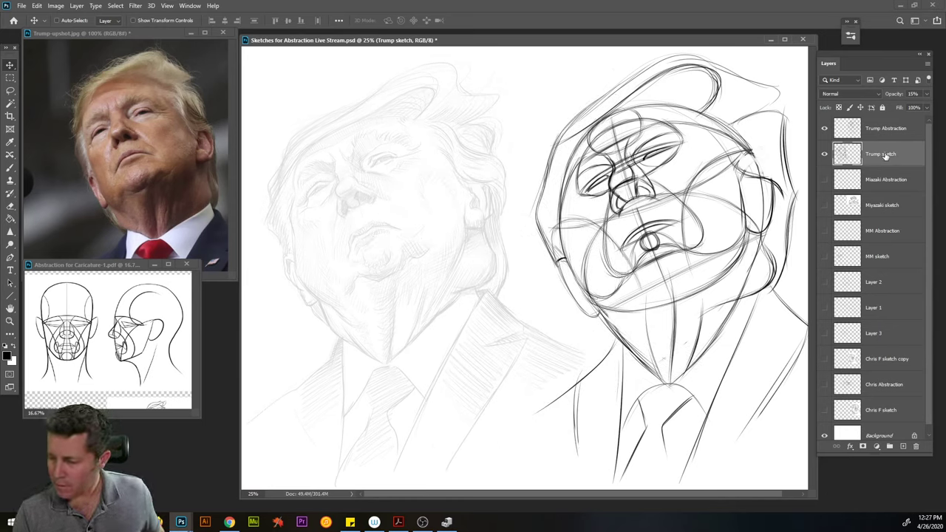
Set the Trump sketch layer's opacity to 100%
click(926, 95)
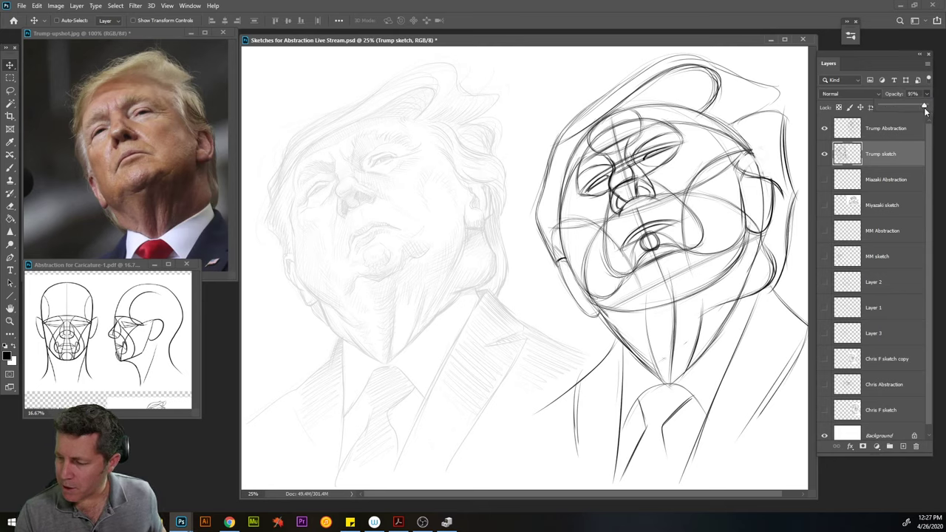
drag(924, 110, 929, 109)
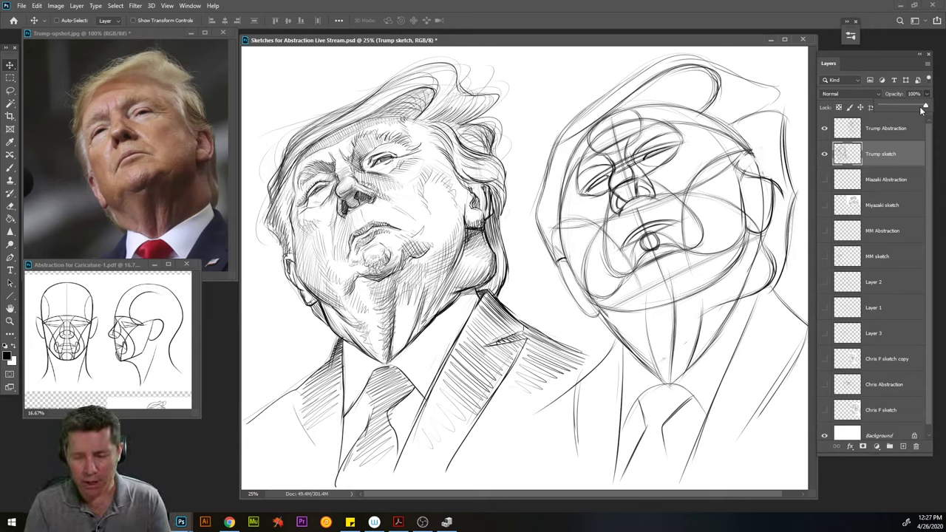
click(465, 46)
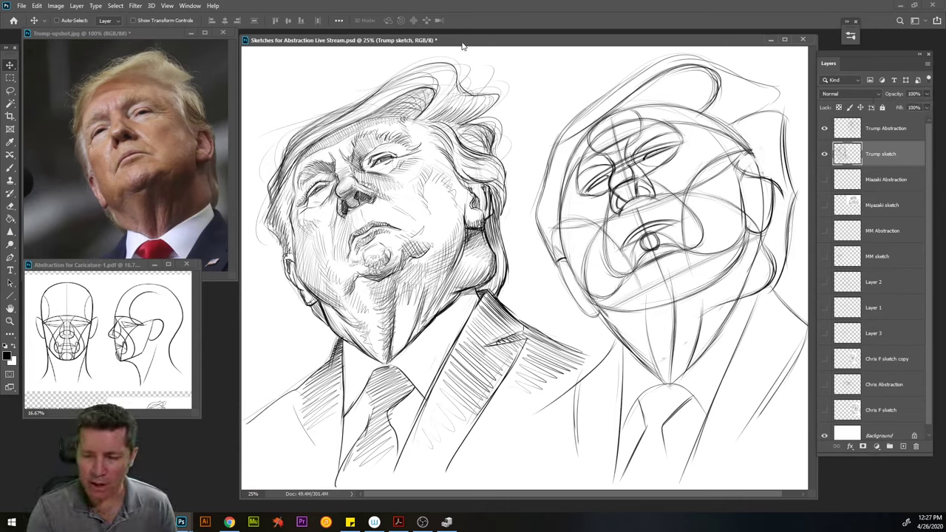
Flip the Trump sketch horizontally, reposition it slightly, and view it alone by briefly hiding the Trump Abstraction layer
click(37, 5)
mouse_move(69, 232)
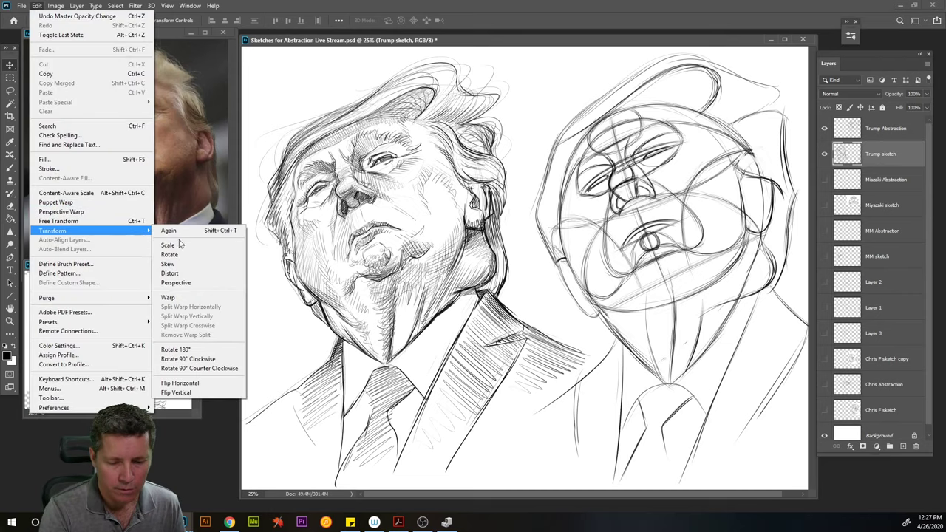
click(207, 383)
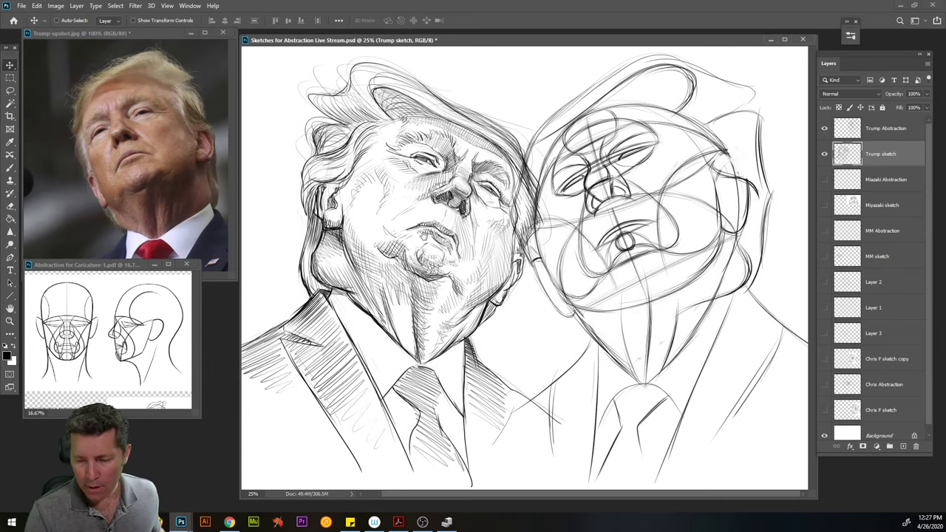
mouse_move(489, 227)
mouse_down()
mouse_move(470, 227)
mouse_move(498, 224)
mouse_up()
click(824, 128)
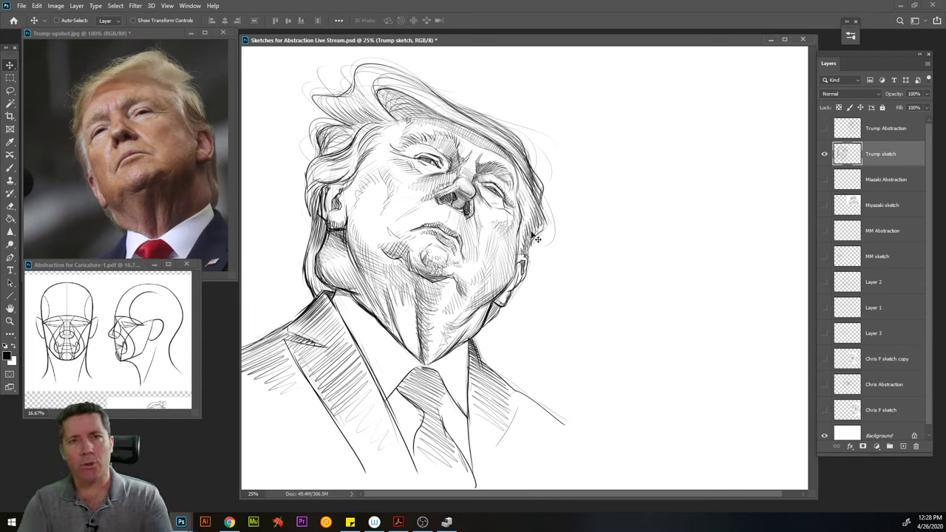
click(824, 128)
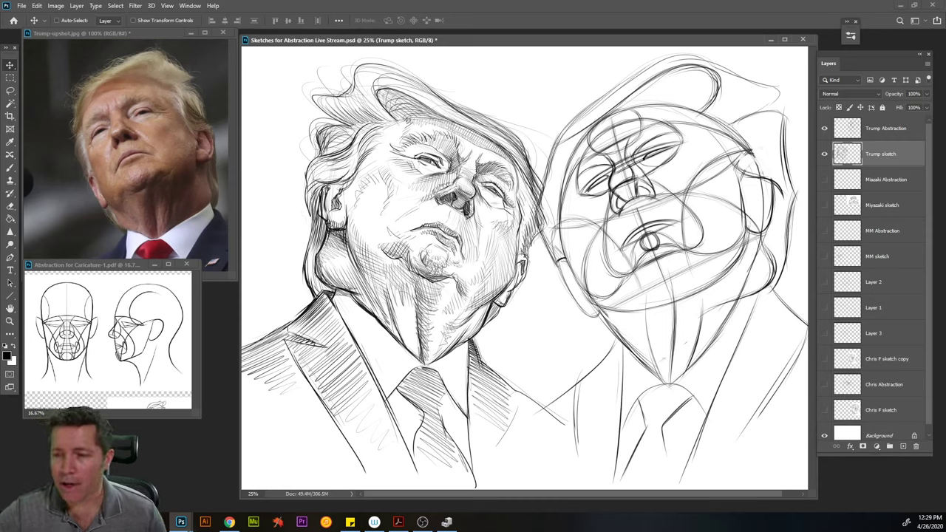
click(229, 522)
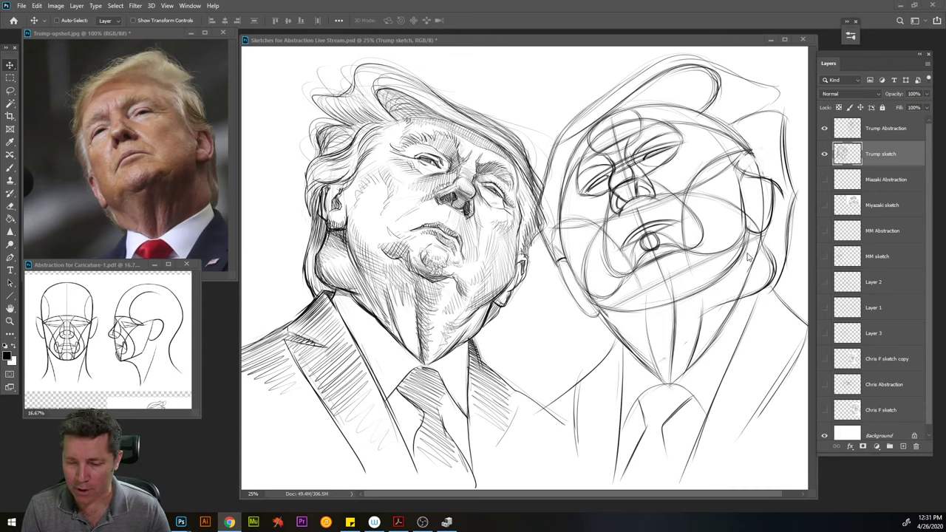
On the Trump sketch layer, brush light cheek curves over the near and far sides of the abstraction's face
click(885, 153)
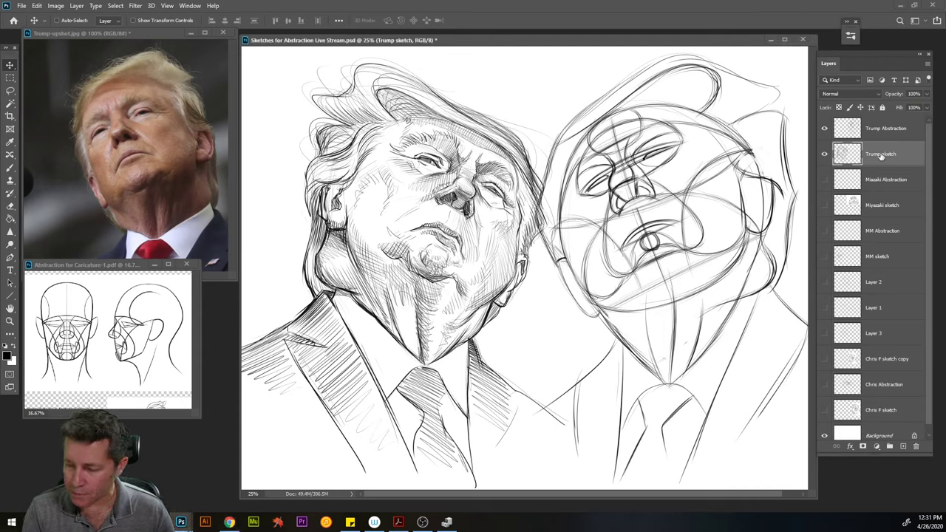
click(11, 170)
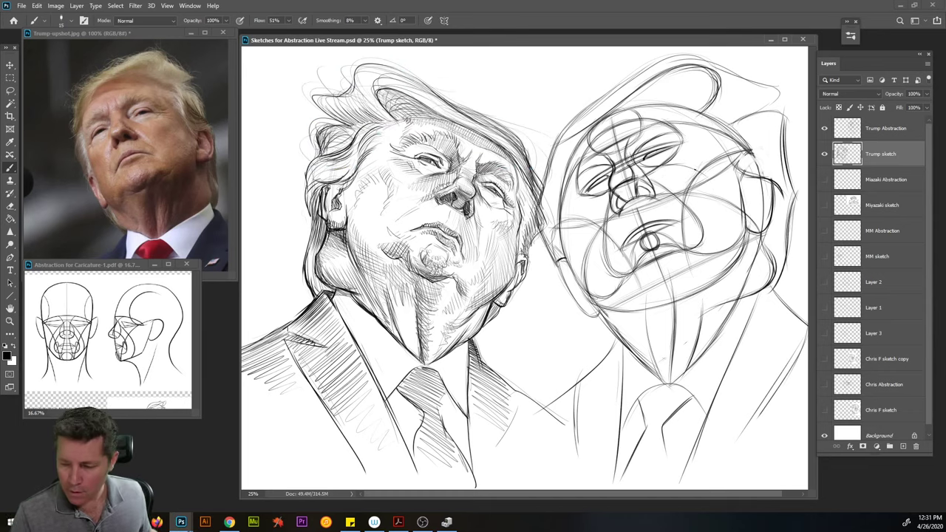
mouse_move(722, 227)
mouse_down()
mouse_move(703, 257)
mouse_move(726, 231)
mouse_up()
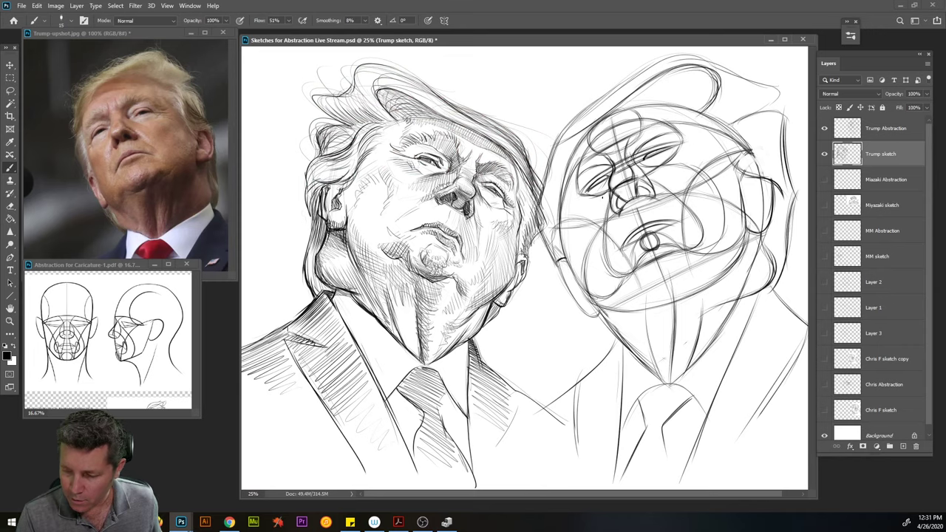
drag(578, 195, 572, 274)
drag(571, 222, 599, 293)
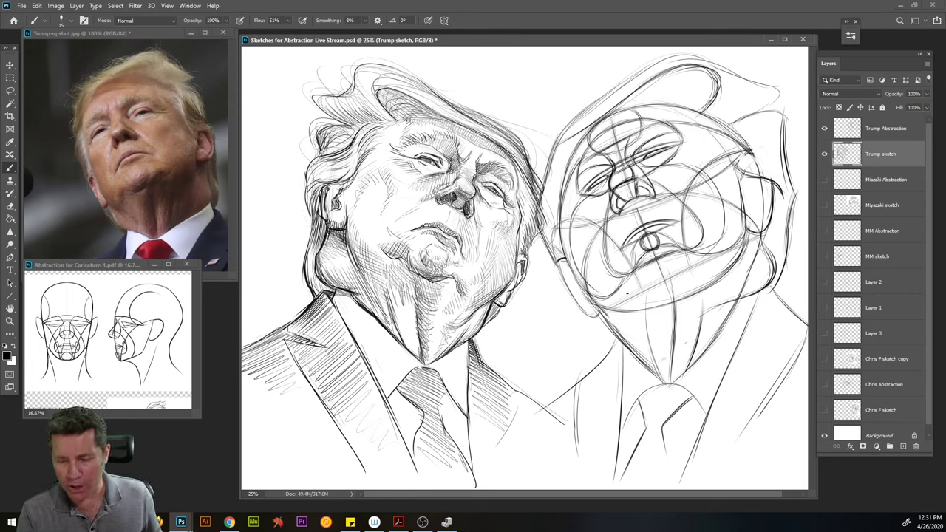
drag(611, 176, 592, 194)
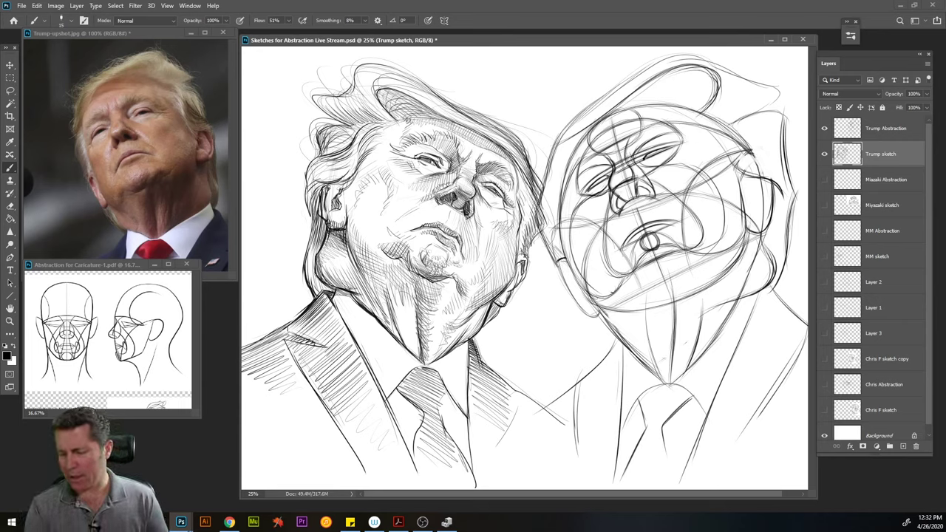
mouse_move(569, 226)
mouse_down()
mouse_move(595, 289)
mouse_move(611, 300)
mouse_up()
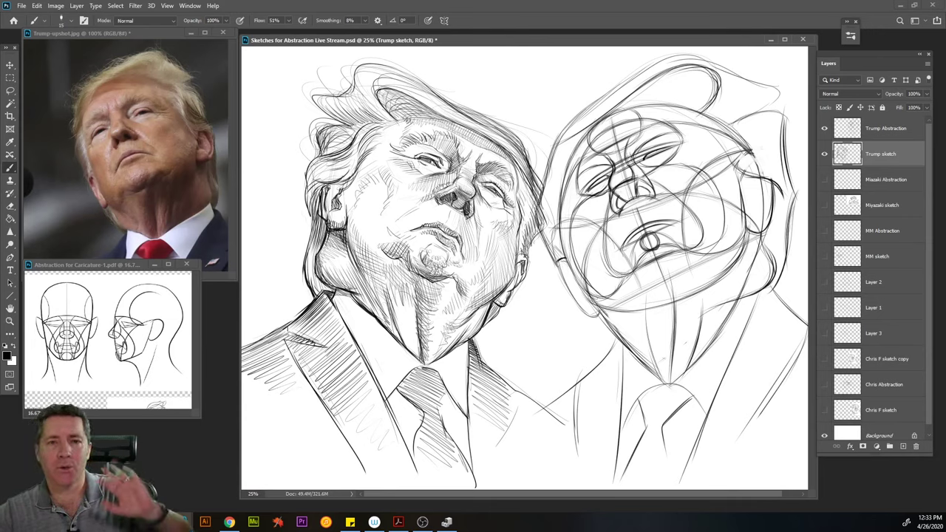
click(229, 522)
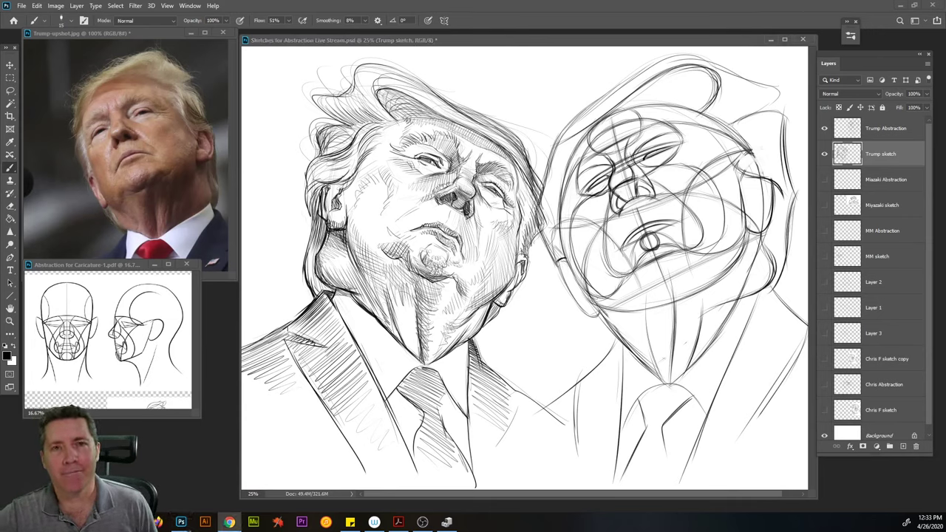